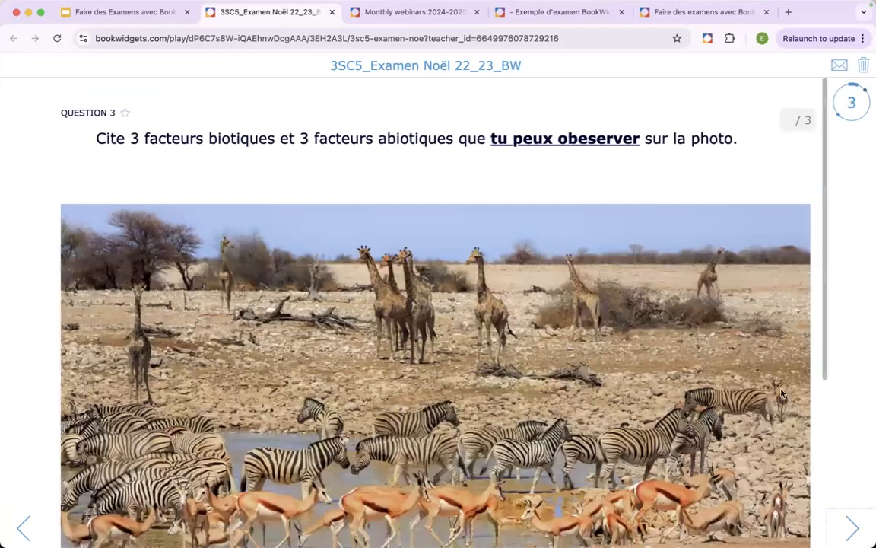
# - Examine question 3 on biotic and abiotic factors, including its savanna photo and the formatted answer field
pyautogui.scroll(-5, 740, 262)
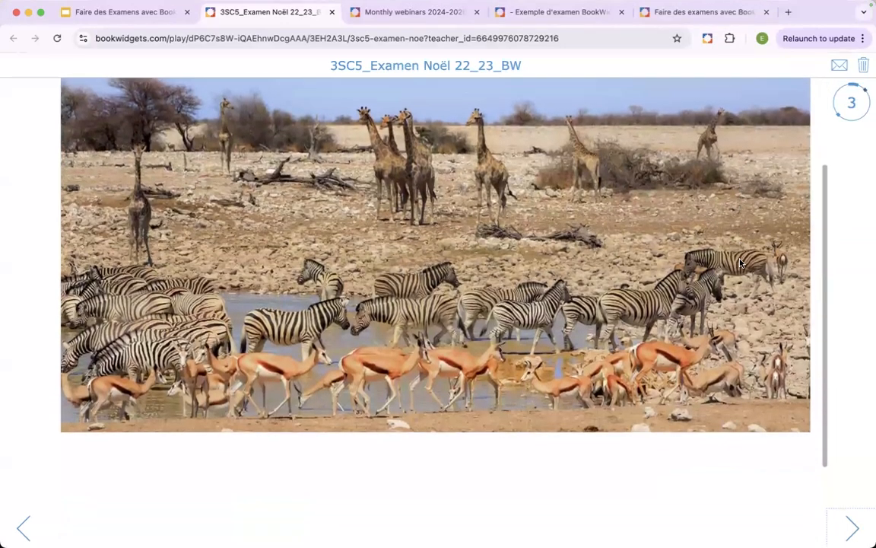
pyautogui.scroll(-2, 740, 262)
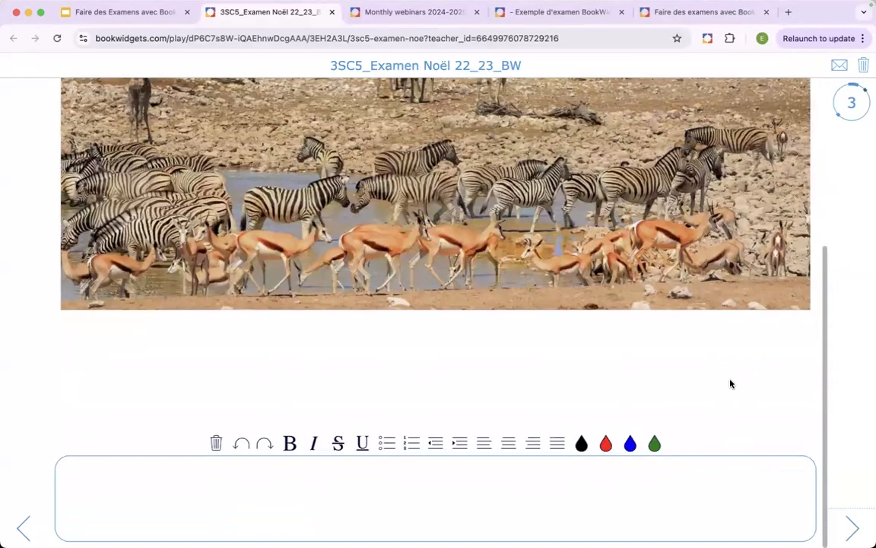
pyautogui.scroll(7, 730, 383)
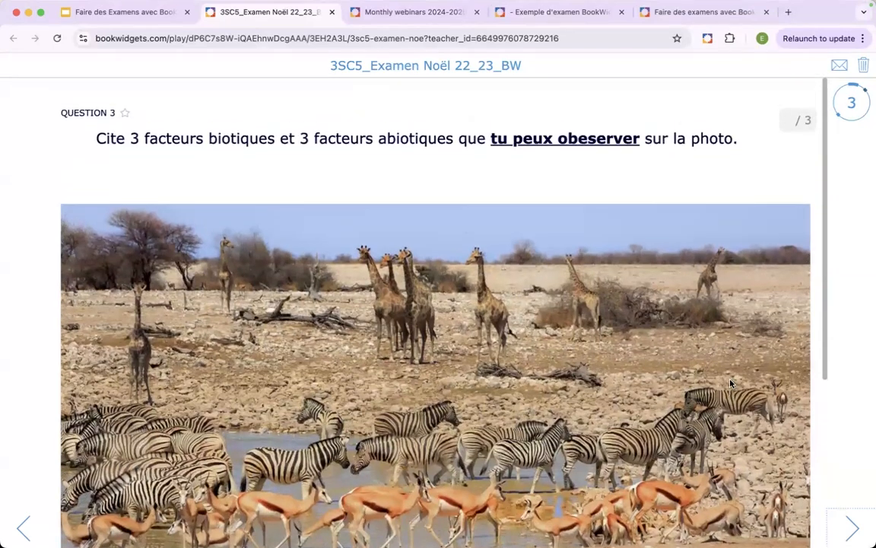
pyautogui.scroll(-2, 730, 383)
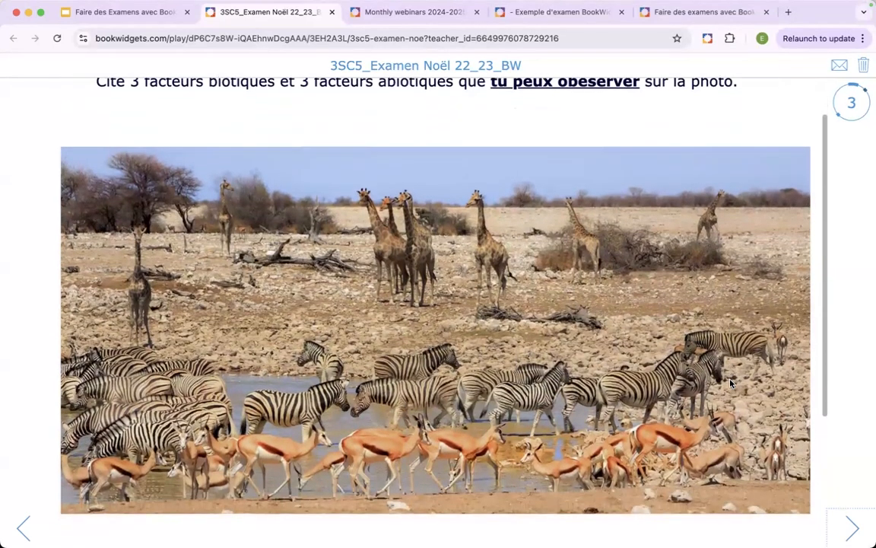
pyautogui.scroll(2, 730, 384)
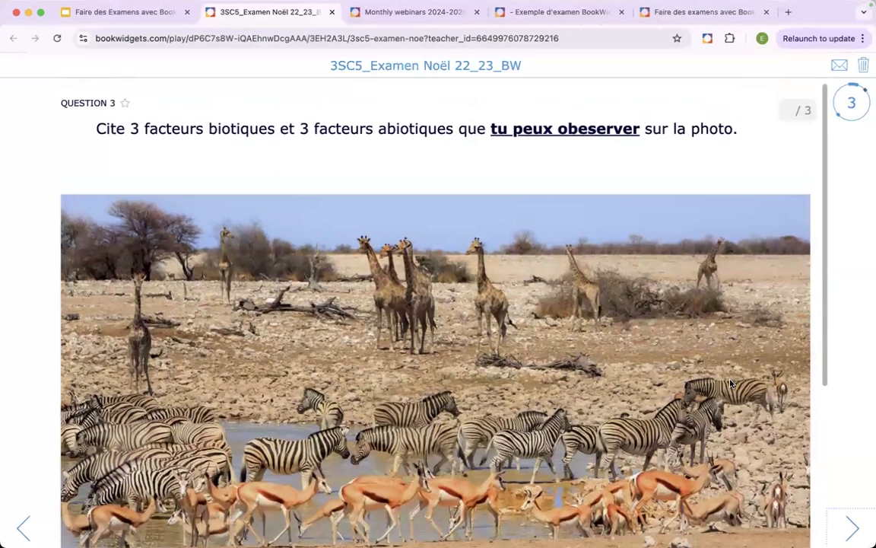
pyautogui.scroll(-2, 730, 383)
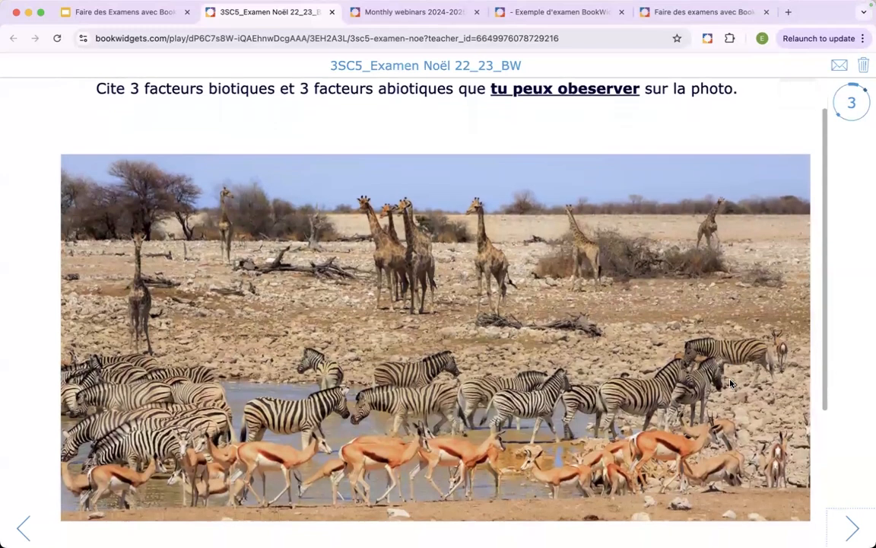
pyautogui.scroll(-1, 730, 383)
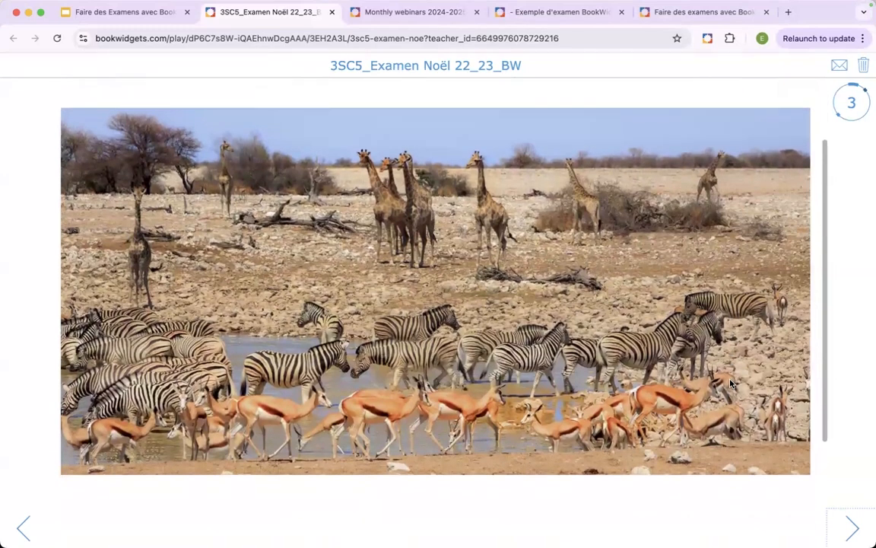
pyautogui.scroll(-1, 730, 384)
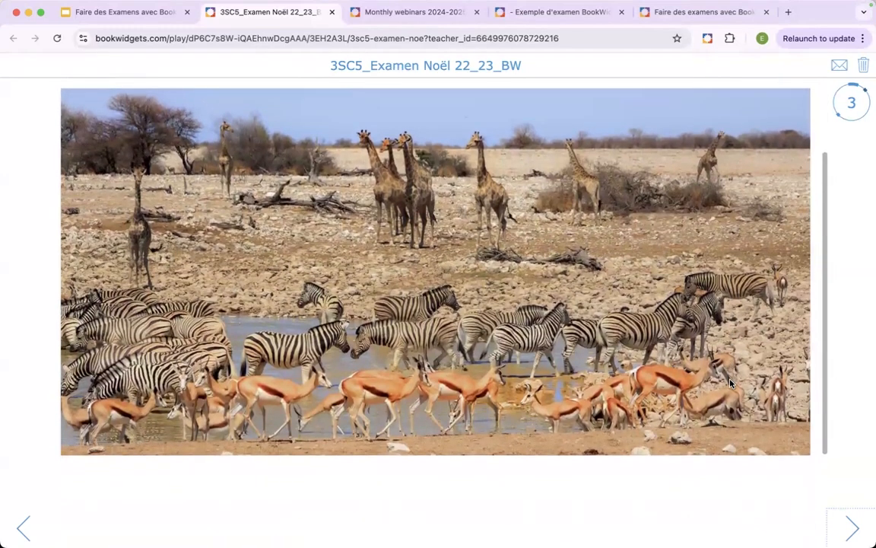
pyautogui.scroll(-1, 730, 383)
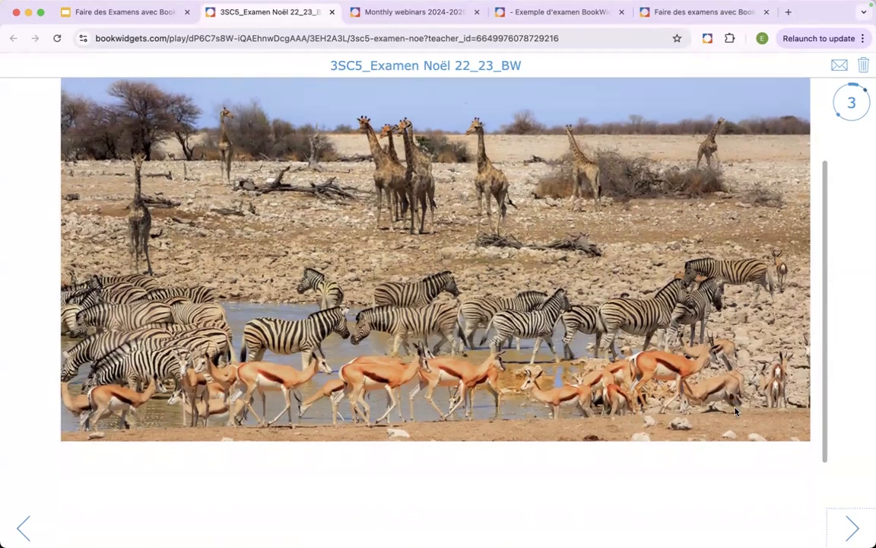
# - Page forward through the science exam from question 4 to the matching exercise in question 9
pyautogui.click(850, 529)
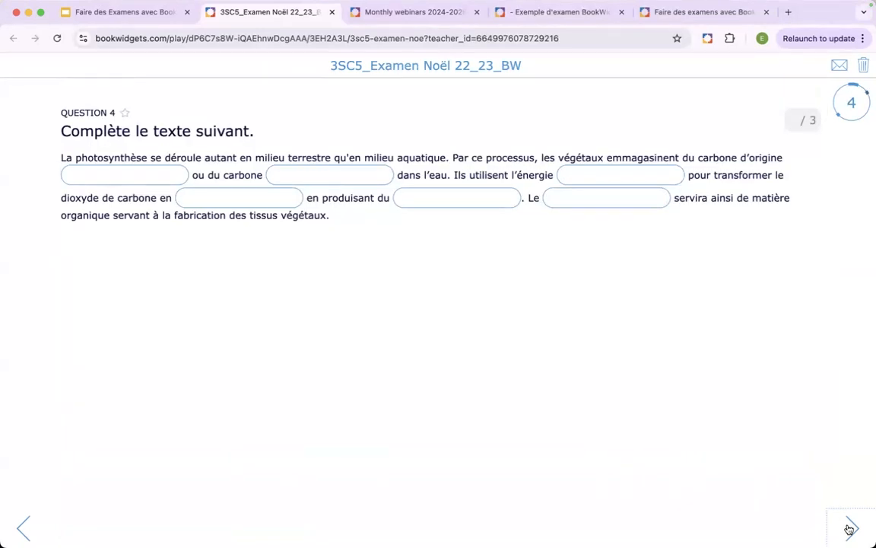
pyautogui.click(850, 529)
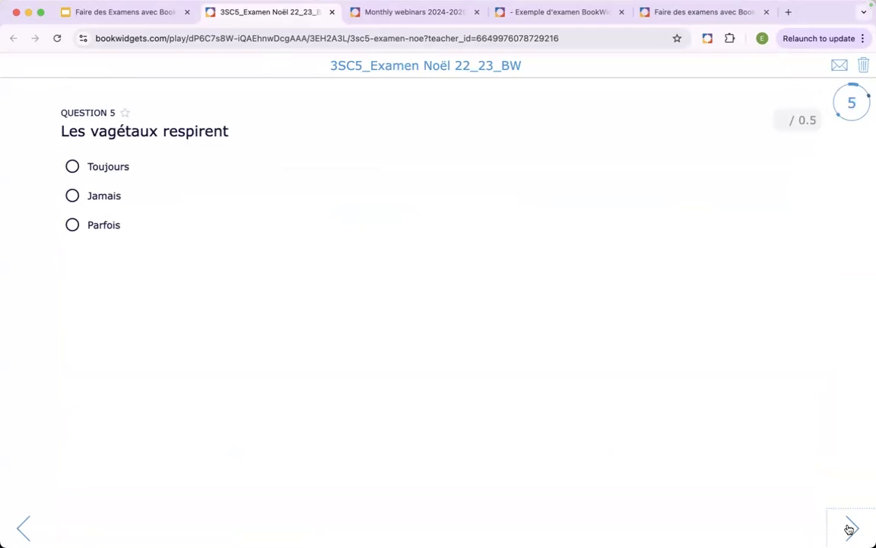
pyautogui.click(850, 530)
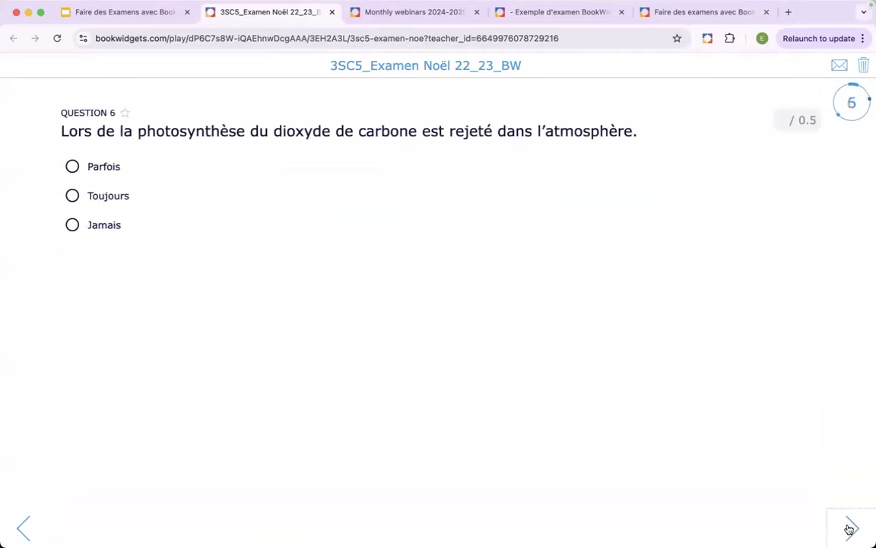
pyautogui.click(849, 529)
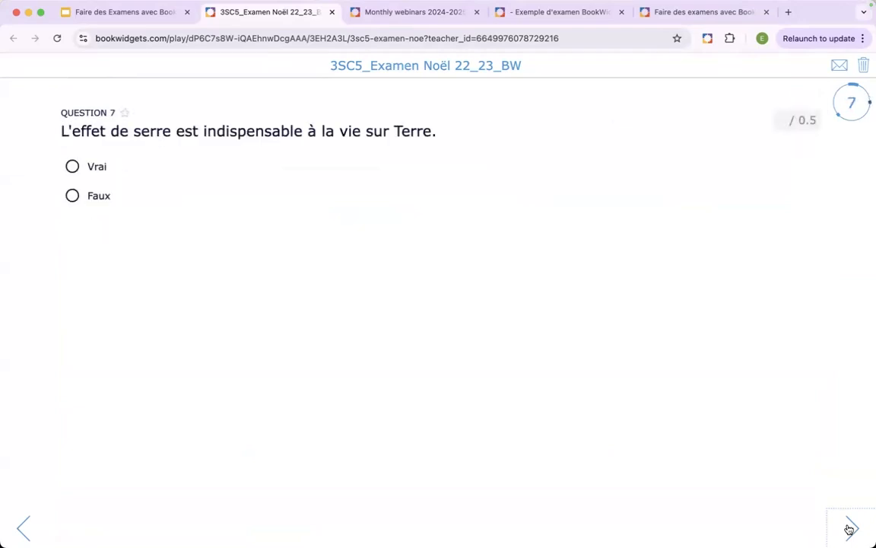
pyautogui.click(849, 529)
pyautogui.click(850, 529)
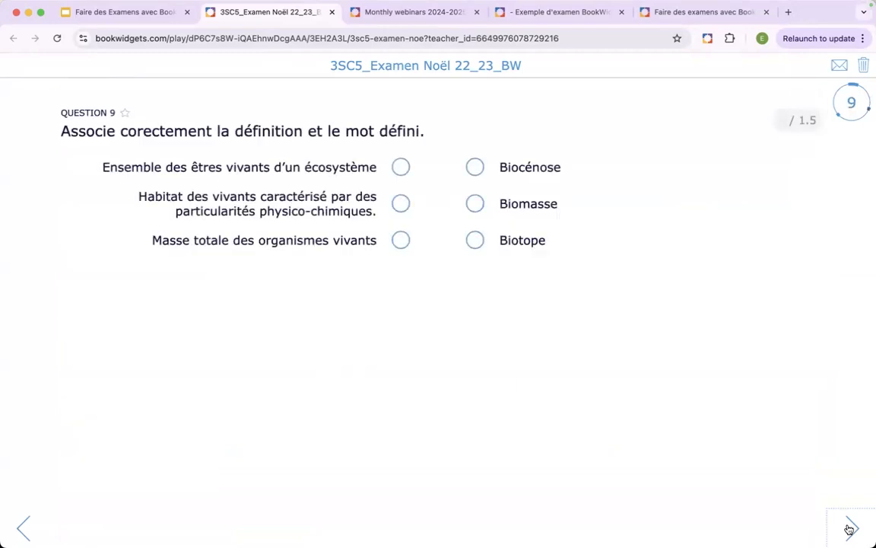
# - Jump to the Partie 2 Physique title page, page through to question 22, and close the science exam
pyautogui.click(853, 103)
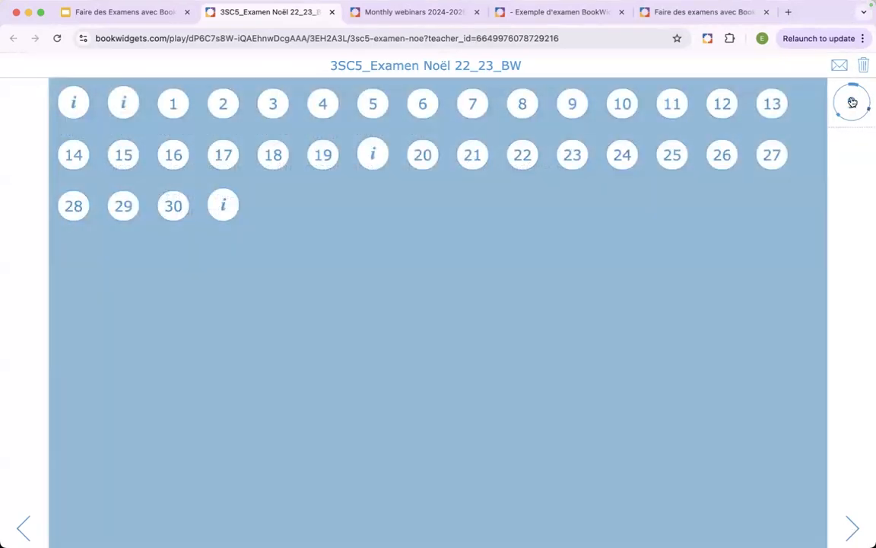
pyautogui.click(372, 155)
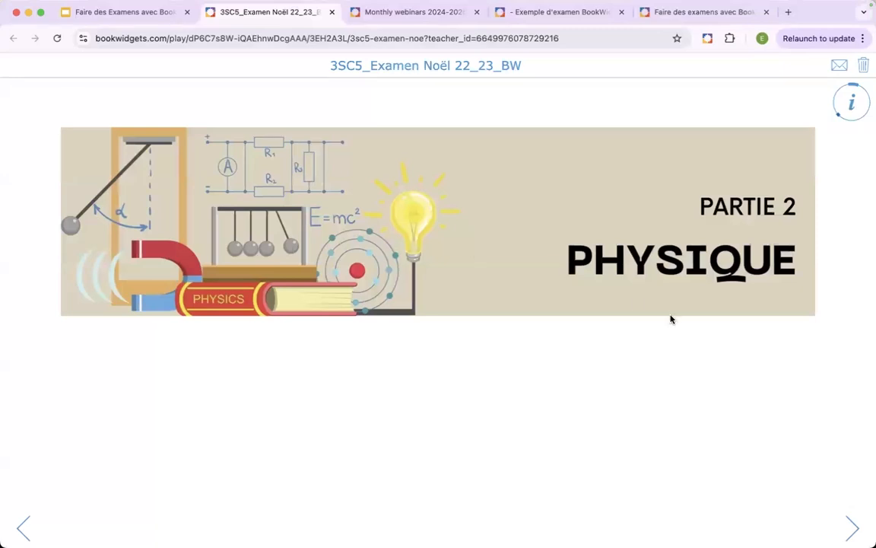
pyautogui.click(852, 531)
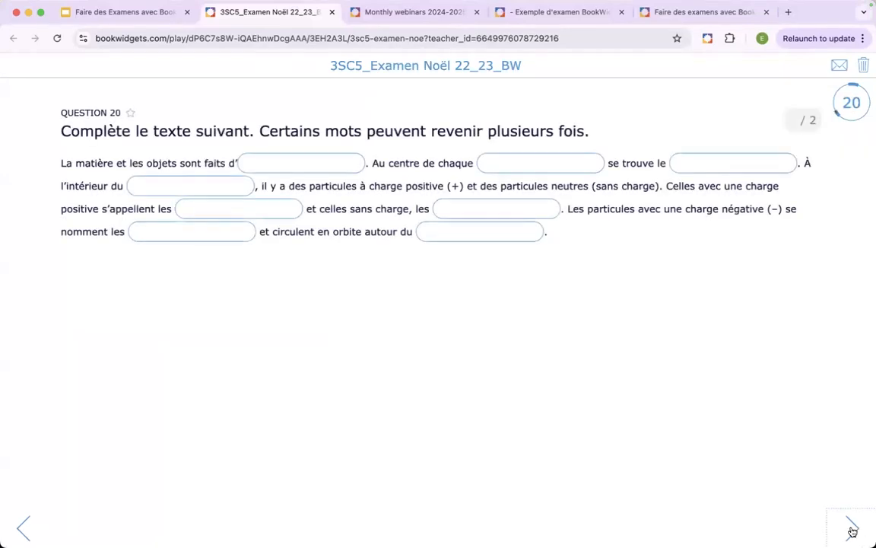
pyautogui.click(853, 531)
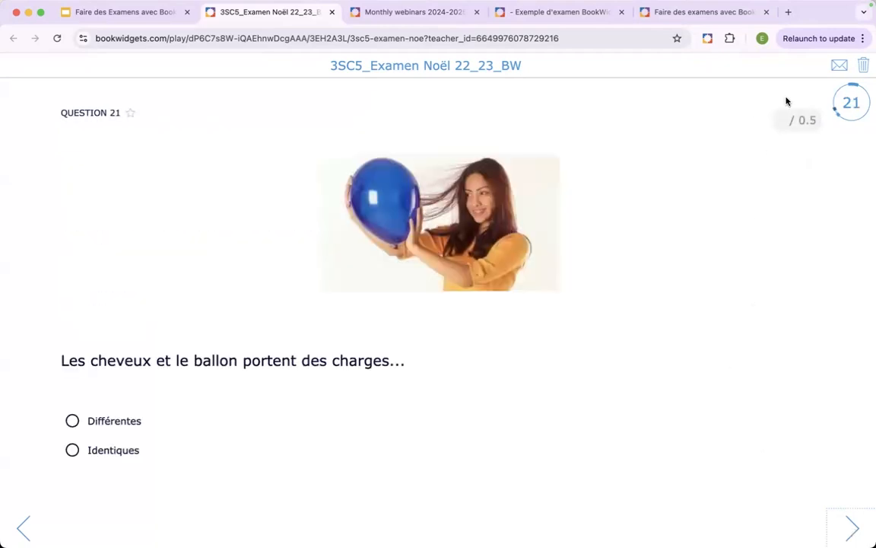
pyautogui.click(853, 529)
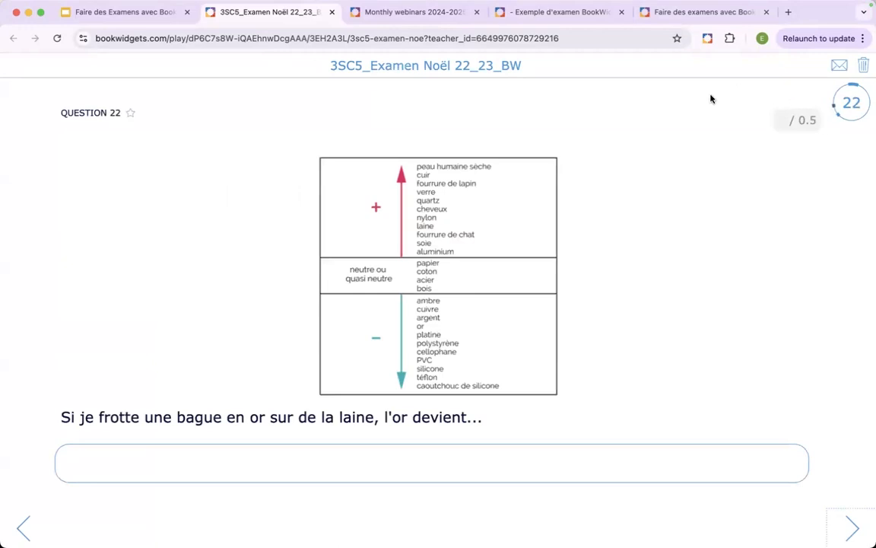
pyautogui.click(332, 15)
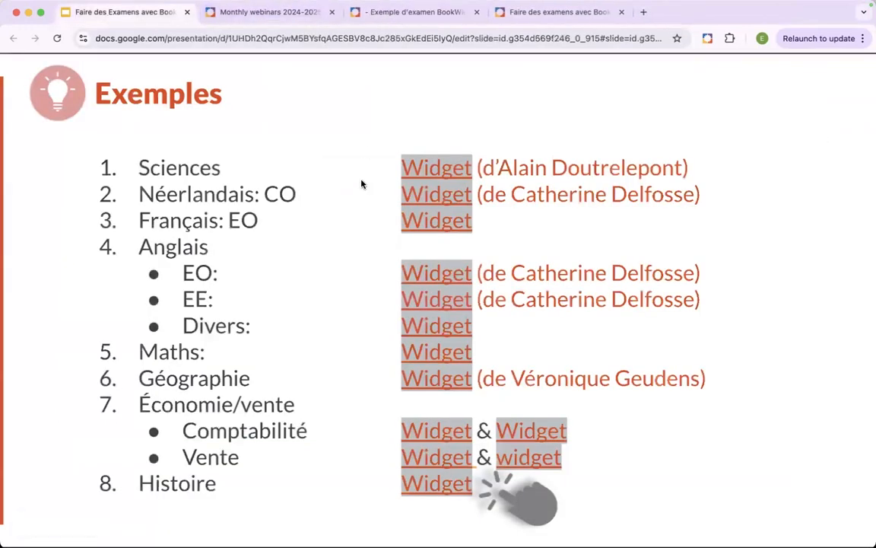
# - Open the Néerlandais: CO example widget and read its situation and task instructions beside the video
pyautogui.click(435, 200)
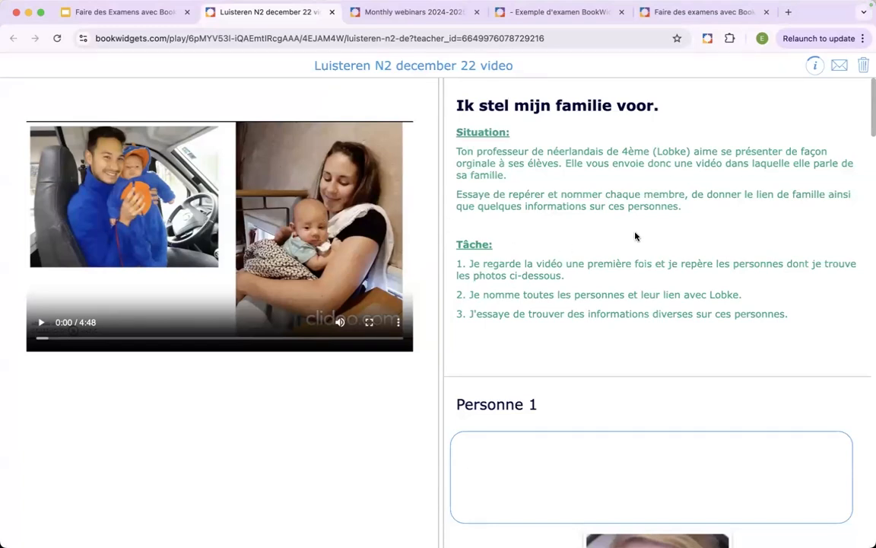
pyautogui.scroll(-4, 636, 237)
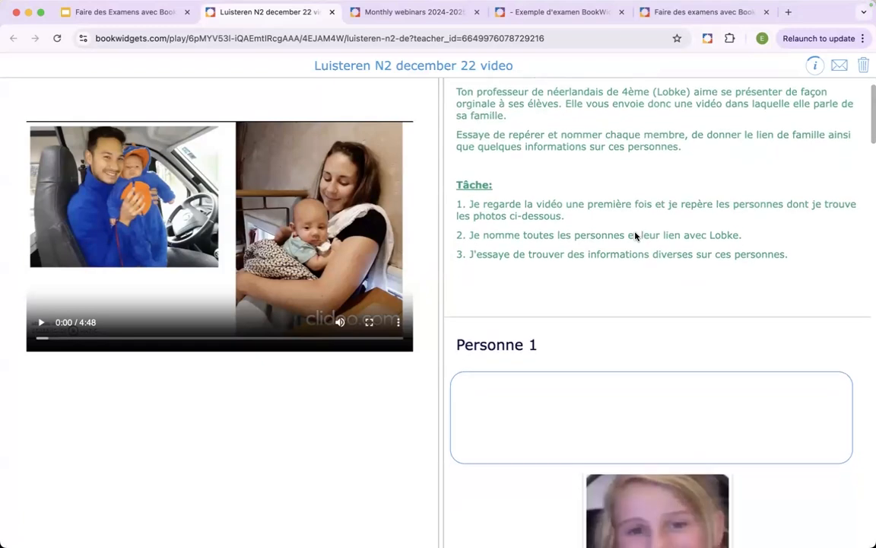
pyautogui.scroll(4, 636, 236)
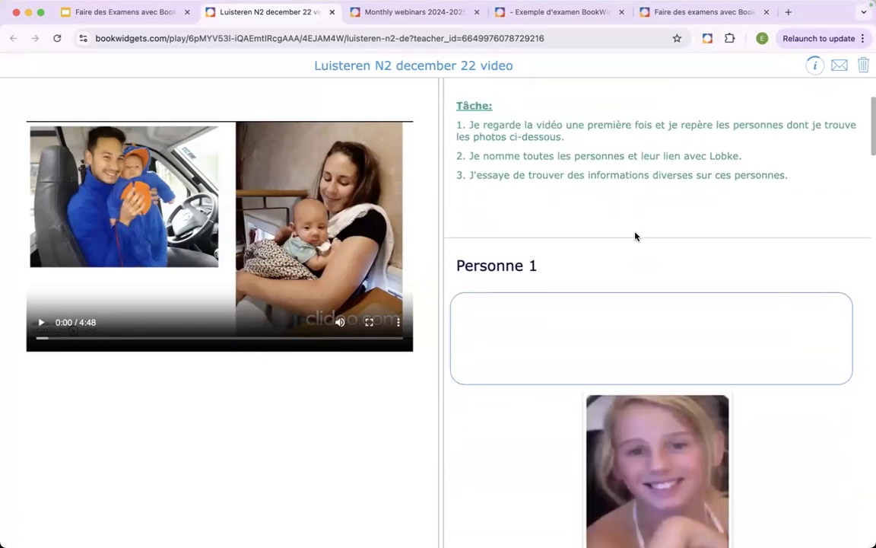
pyautogui.scroll(-2, 636, 236)
pyautogui.scroll(2, 636, 236)
pyautogui.scroll(-1, 636, 236)
pyautogui.scroll(-5, 636, 236)
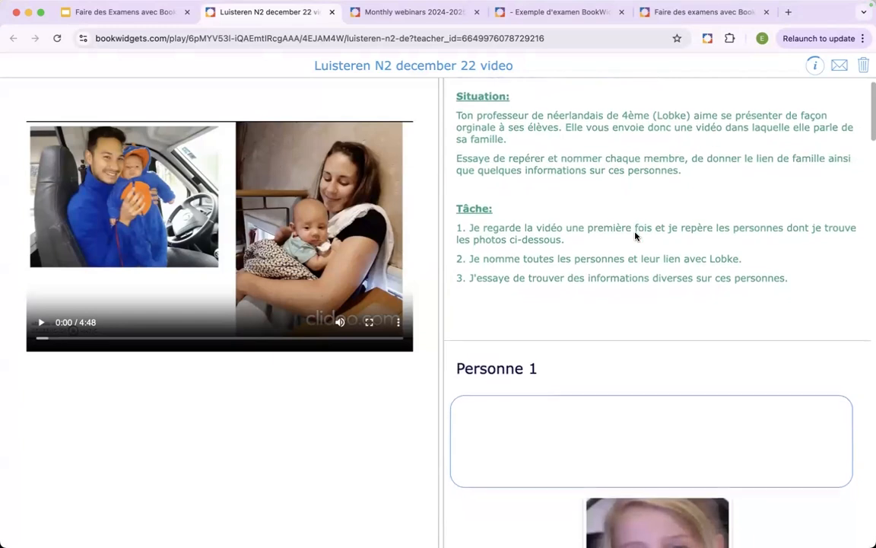
pyautogui.scroll(3, 636, 237)
pyautogui.scroll(-7, 635, 232)
# - Review the Personne photo questions of the Dutch listening exam and close the exam
pyautogui.scroll(-10, 635, 232)
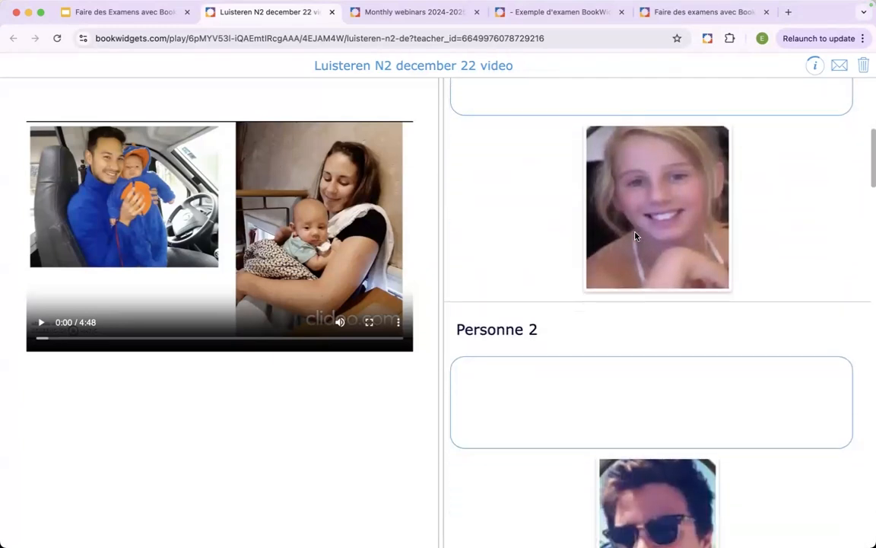
pyautogui.scroll(-9, 635, 232)
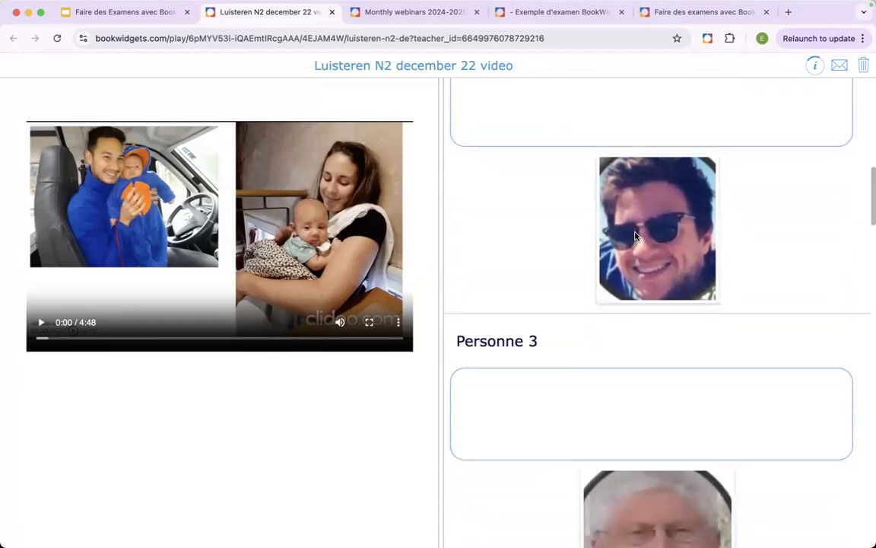
pyautogui.scroll(-15, 635, 232)
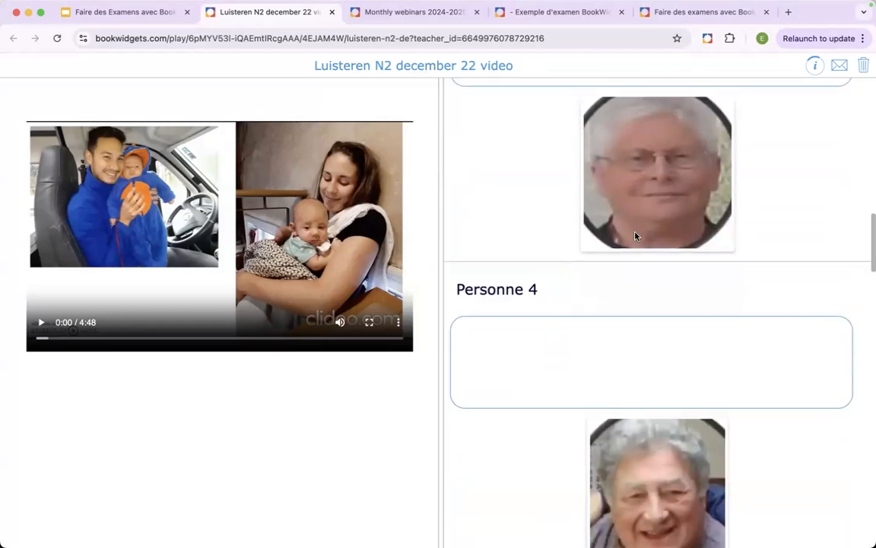
pyautogui.scroll(-4, 635, 232)
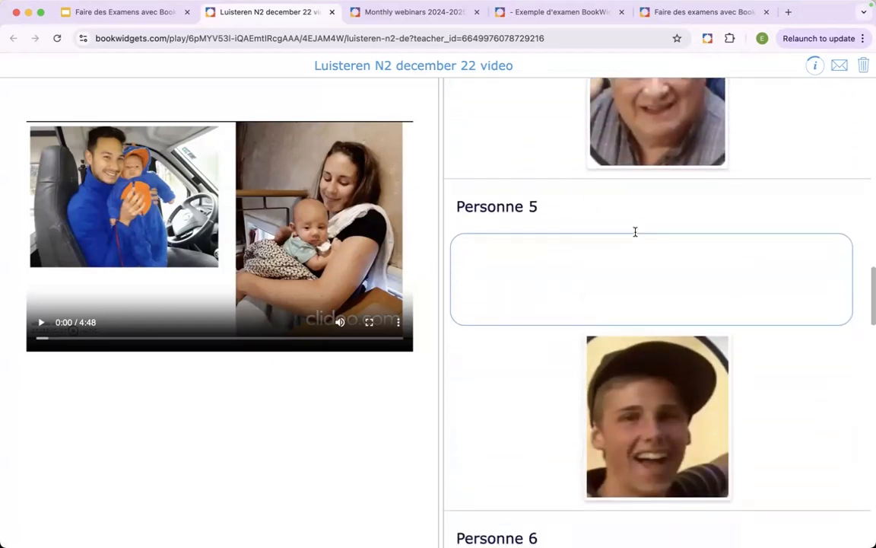
pyautogui.scroll(20, 635, 232)
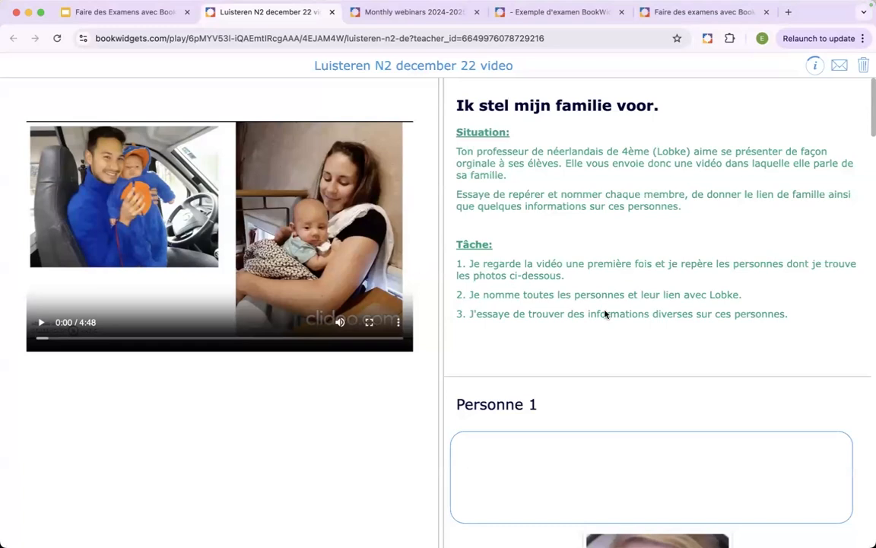
pyautogui.scroll(-3, 598, 328)
pyautogui.scroll(-2, 598, 329)
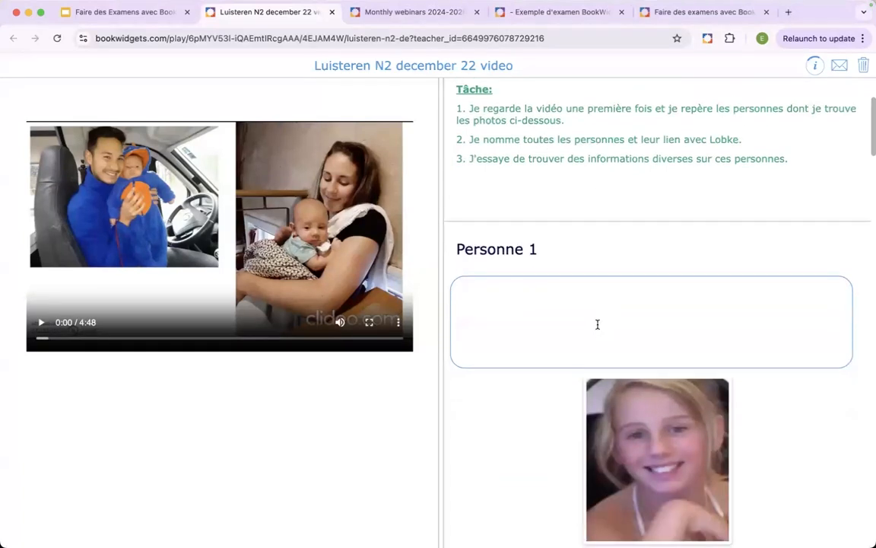
pyautogui.click(332, 12)
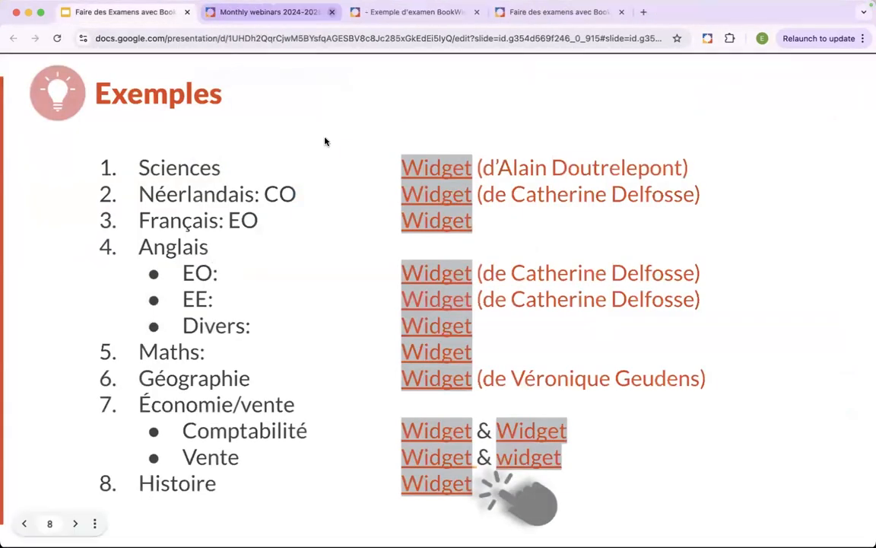
# - Open the Français: EO example widget and examine its instructions, mind map, example photos and audio players
pyautogui.click(423, 228)
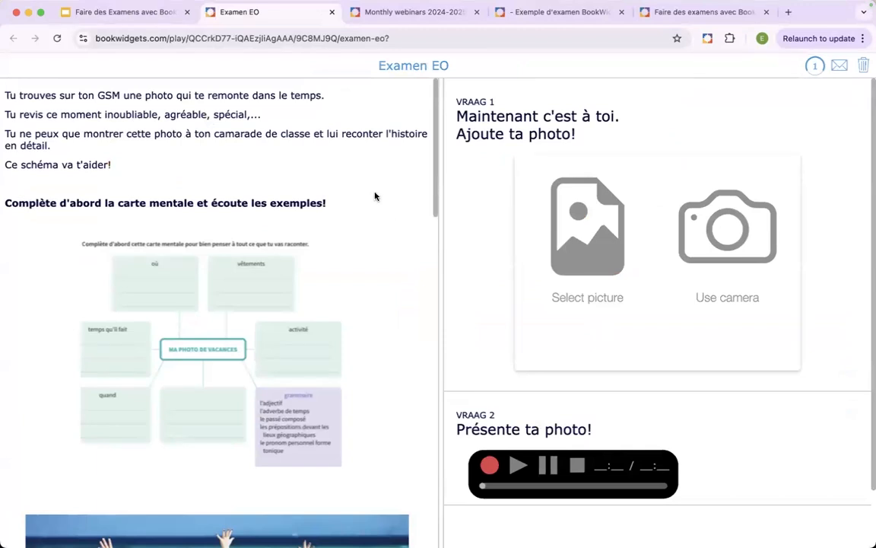
pyautogui.scroll(-2, 375, 195)
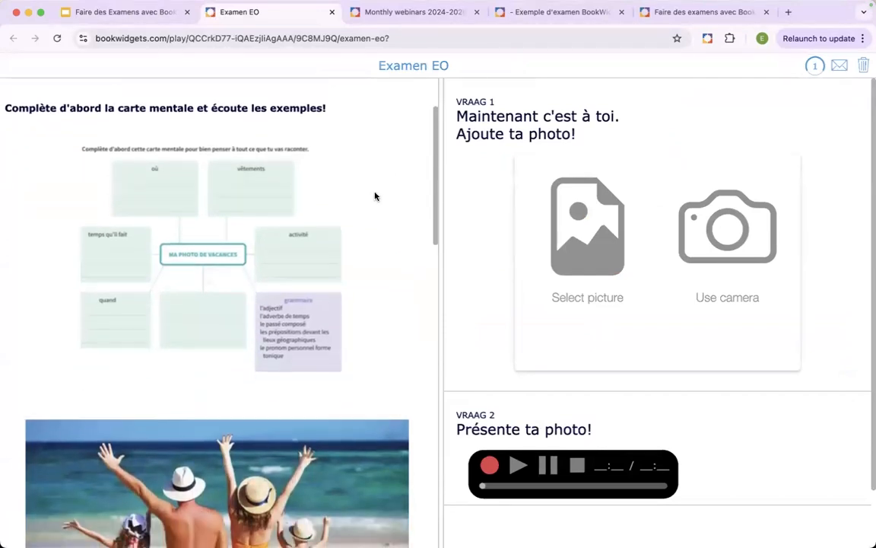
pyautogui.scroll(2, 376, 196)
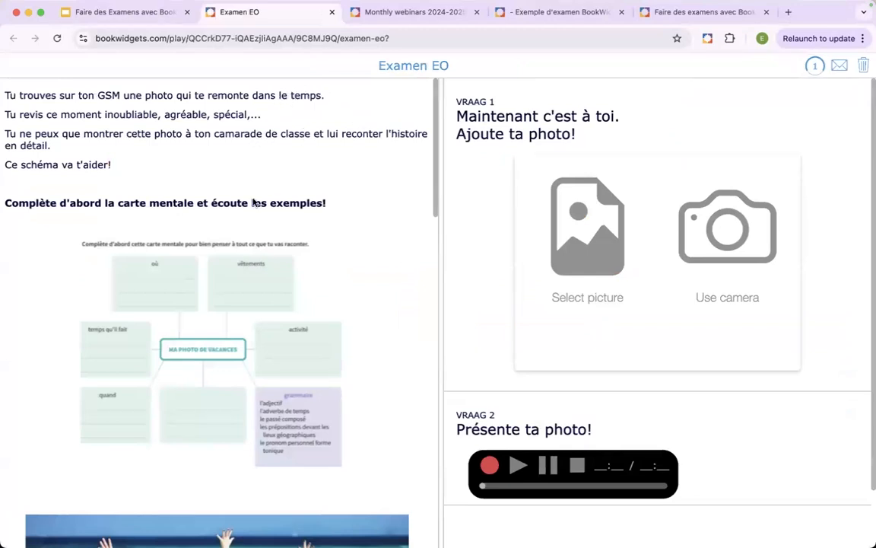
pyautogui.scroll(-5, 324, 238)
pyautogui.scroll(-10, 323, 238)
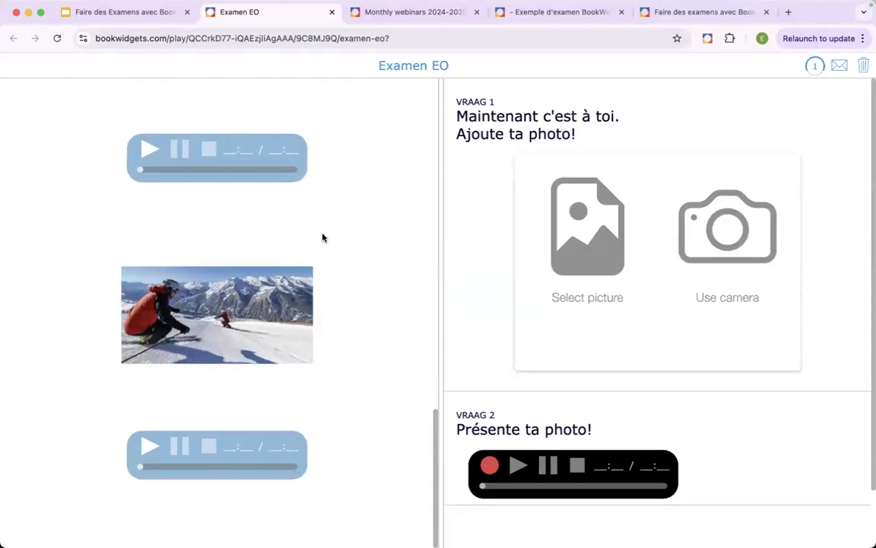
# - Review the Examen EO mind map and the photo upload and recording questions, and close the exam
pyautogui.scroll(15, 322, 237)
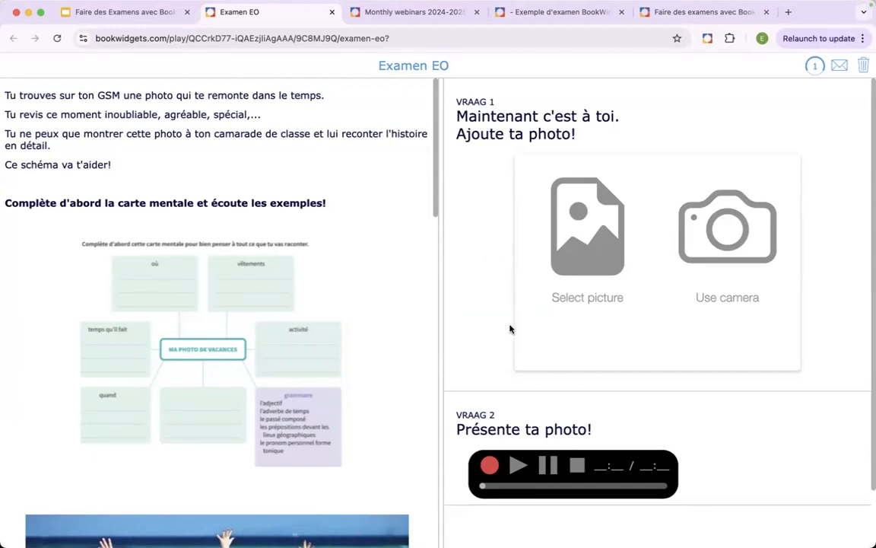
pyautogui.scroll(-2, 485, 423)
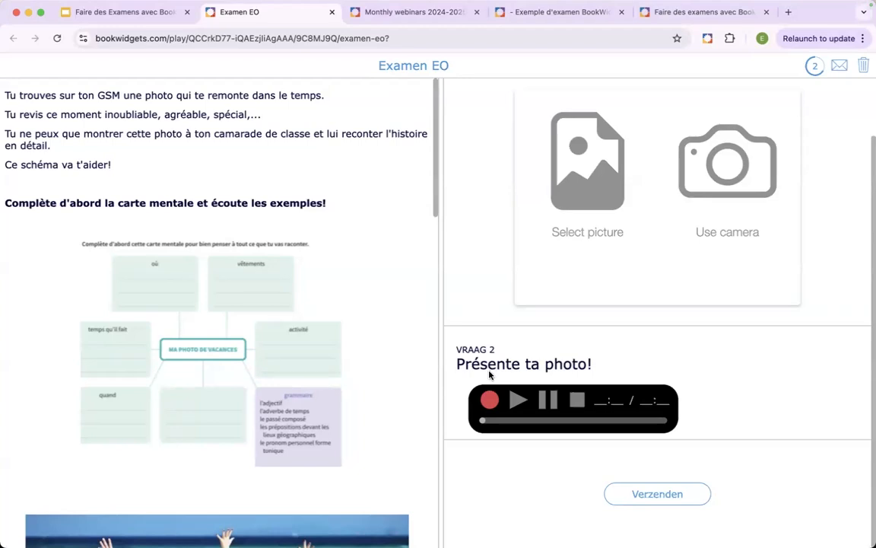
pyautogui.click(332, 13)
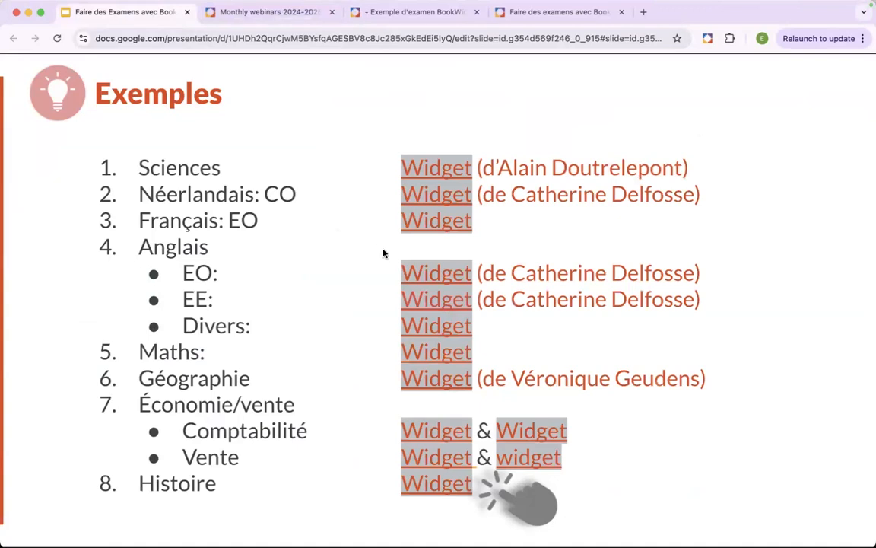
# - Open the Anglais EO example widget, review its task, recording question and Critères EOSI grid, and close it
pyautogui.click(432, 276)
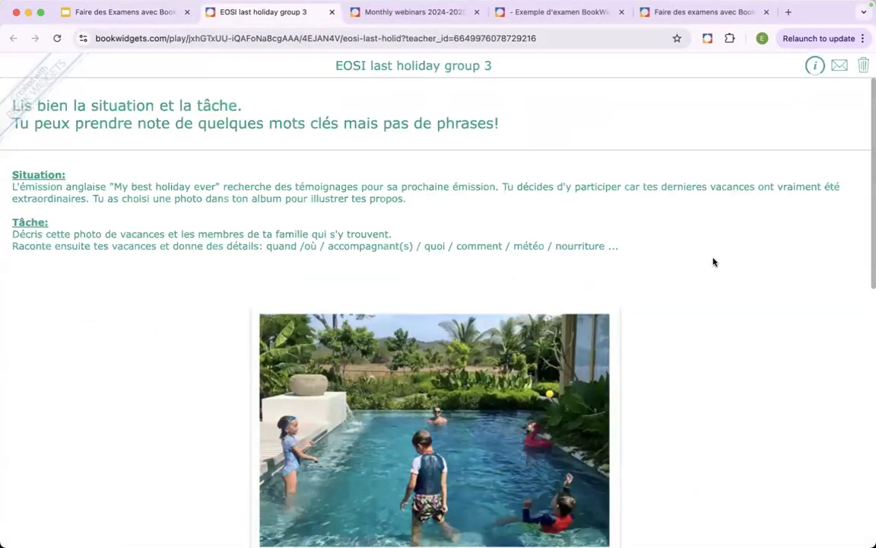
pyautogui.scroll(-10, 712, 262)
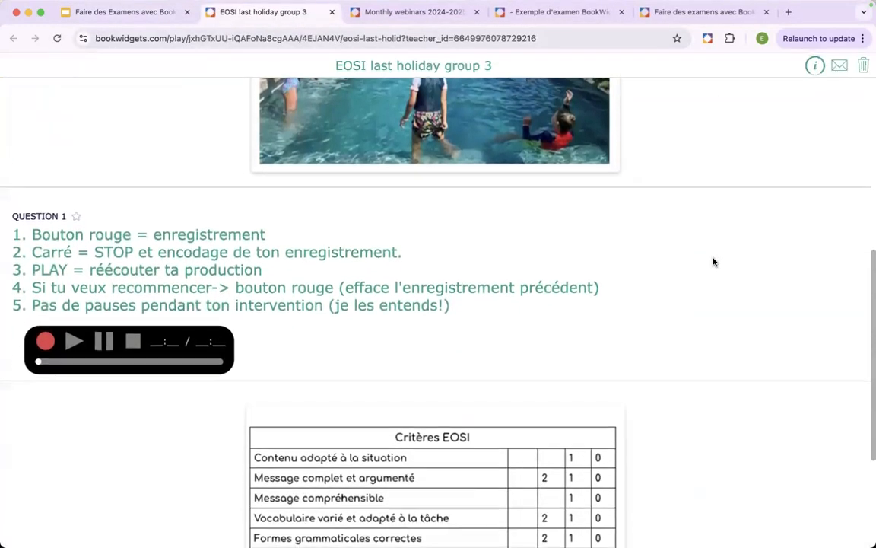
pyautogui.scroll(-4, 713, 261)
pyautogui.scroll(-2, 713, 262)
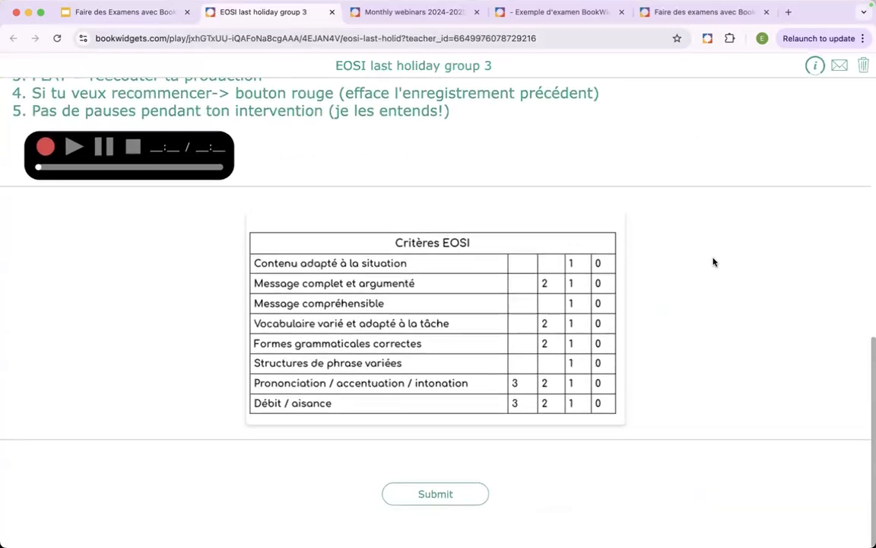
pyautogui.scroll(3, 713, 261)
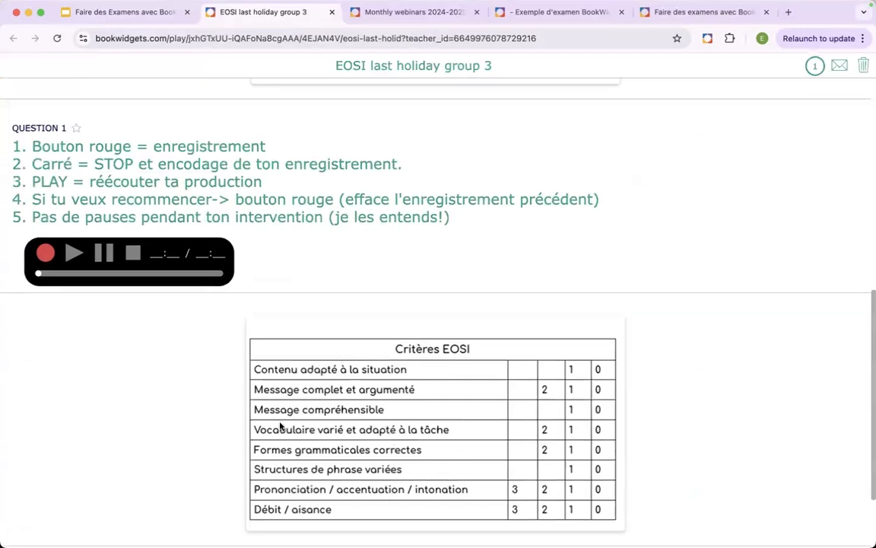
pyautogui.scroll(10, 280, 424)
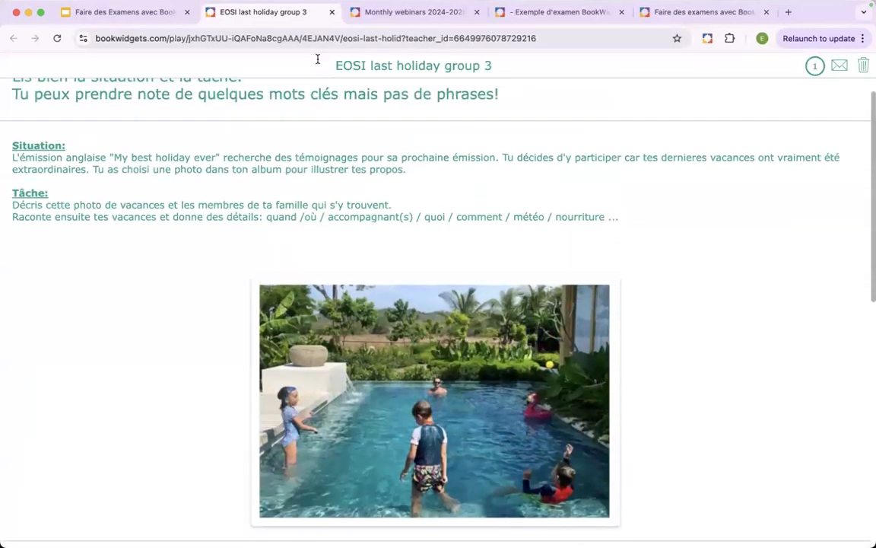
pyautogui.click(331, 13)
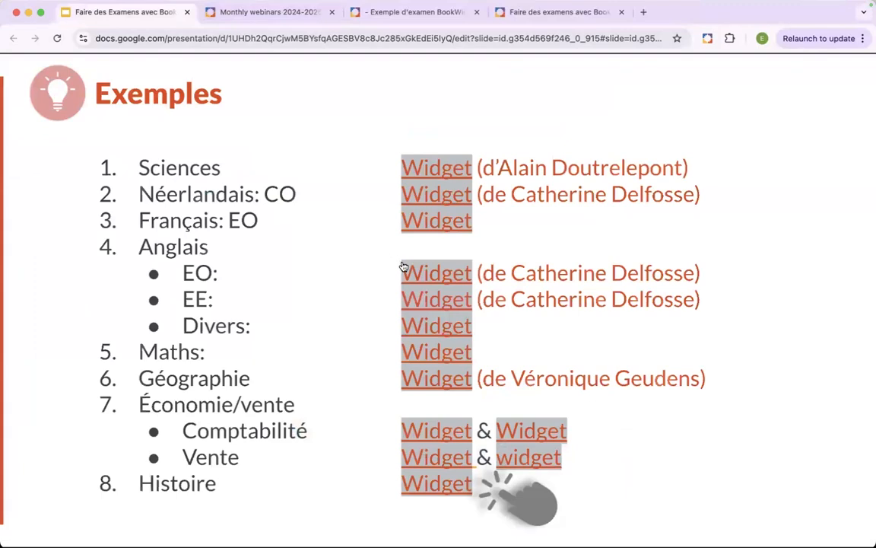
# - Open the Anglais EE example widget and examine its situation, task, written-answer question and Grille de correction
pyautogui.click(435, 305)
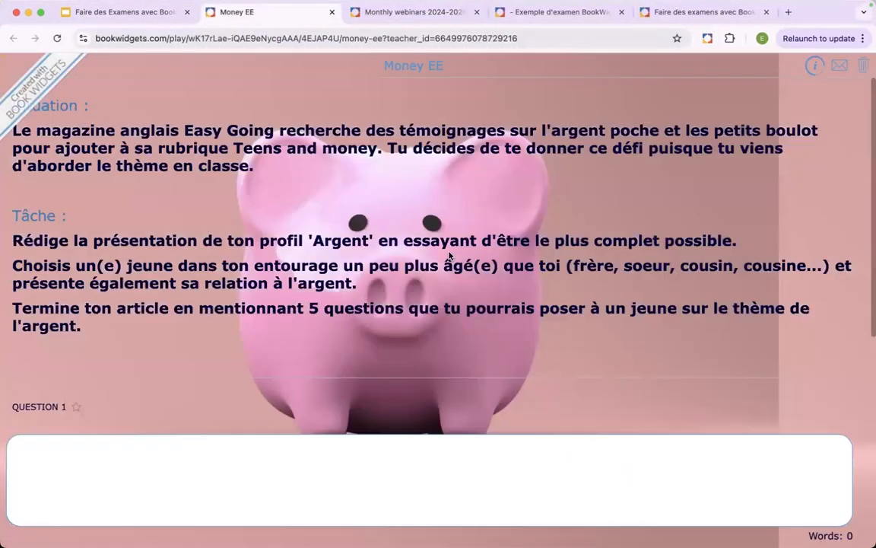
pyautogui.scroll(-5, 449, 256)
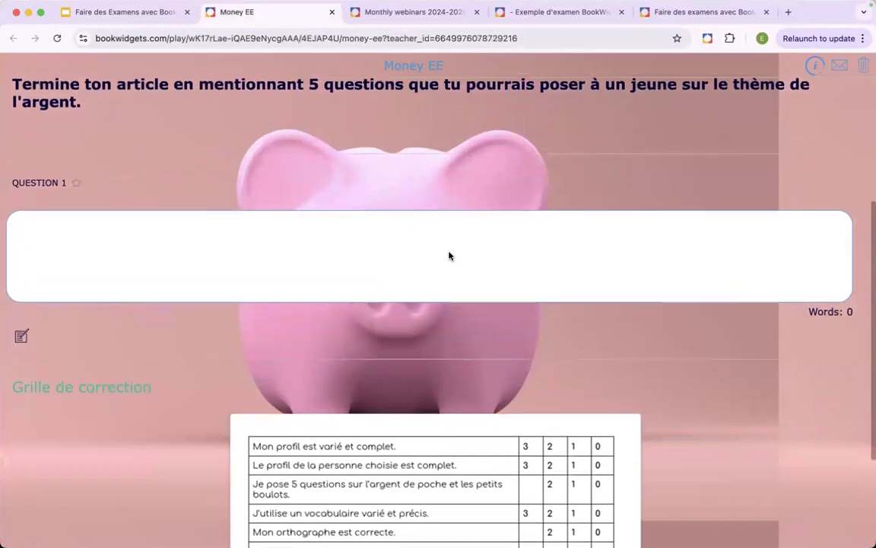
pyautogui.scroll(-3, 448, 255)
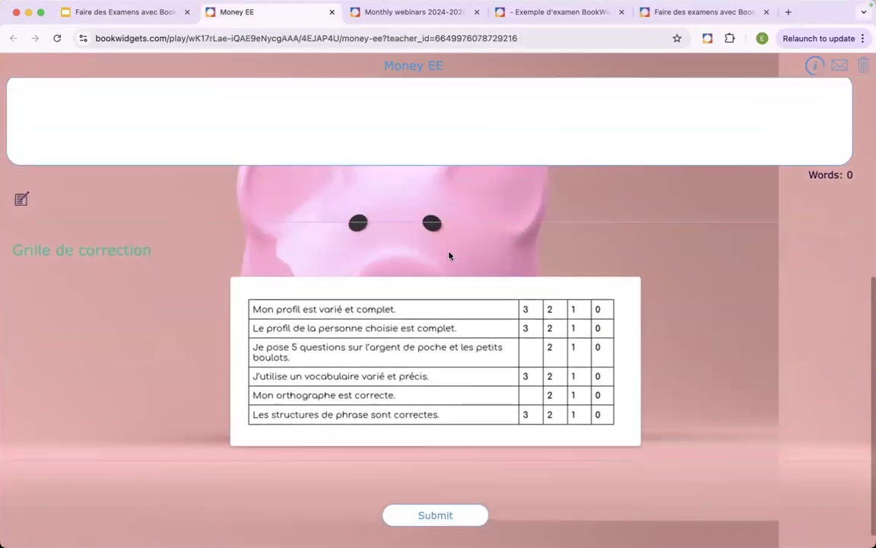
pyautogui.scroll(-1, 449, 255)
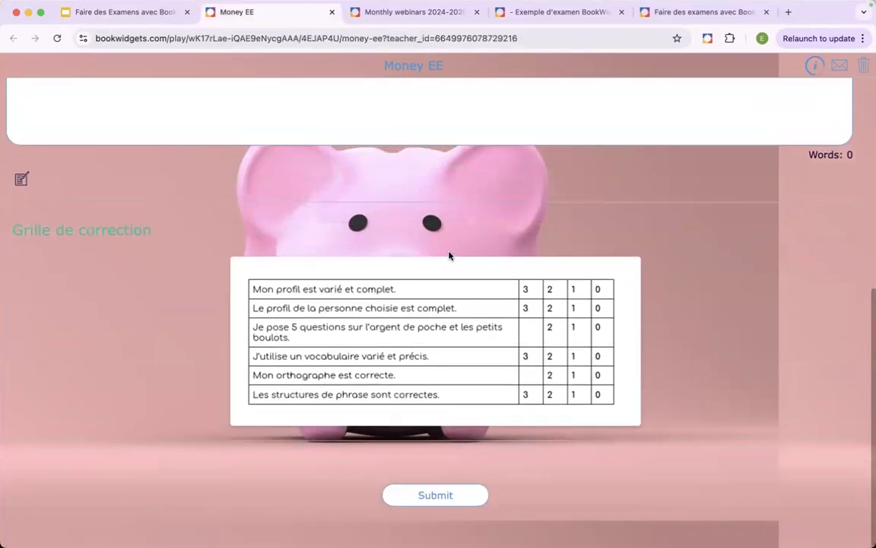
pyautogui.scroll(7, 449, 256)
pyautogui.scroll(2, 449, 255)
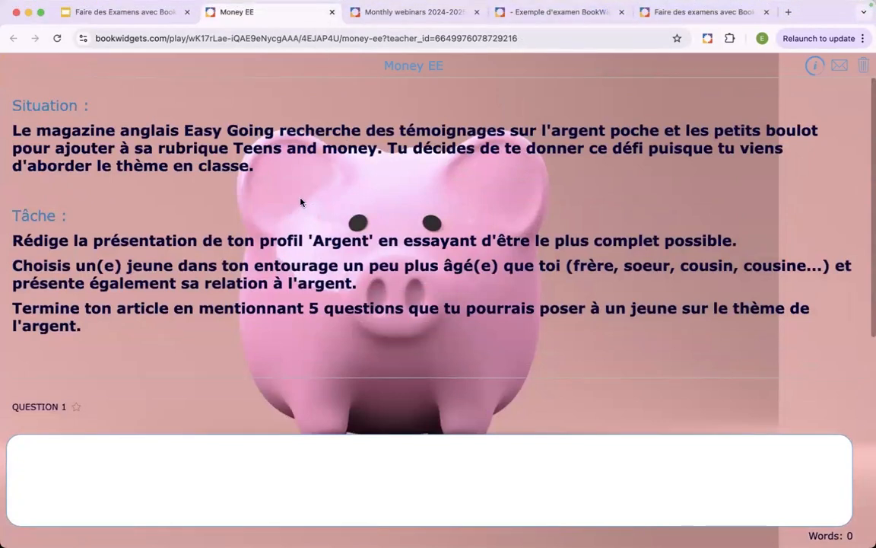
pyautogui.scroll(-3, 300, 202)
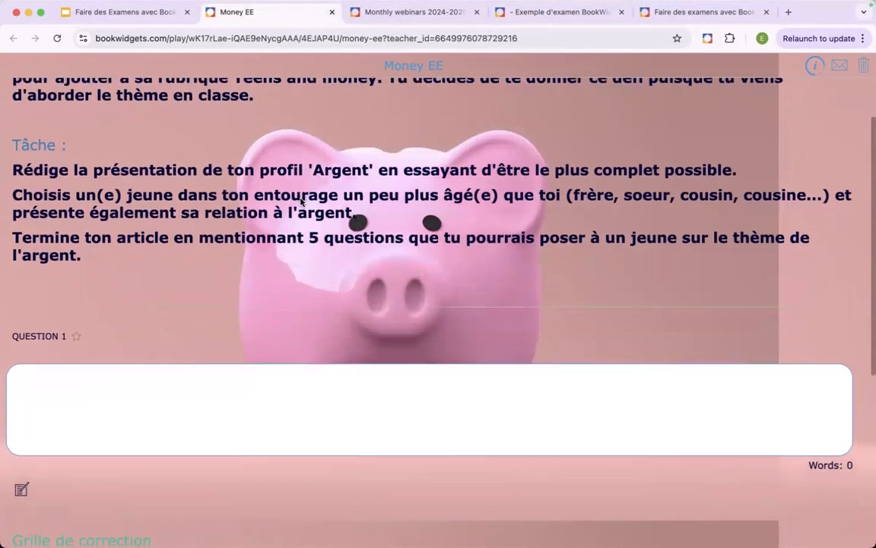
pyautogui.scroll(-2, 300, 201)
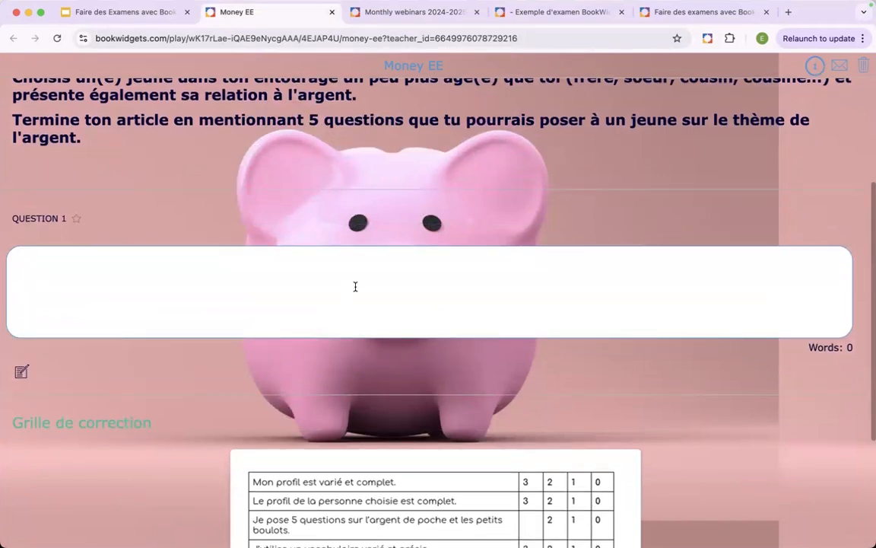
pyautogui.scroll(-1, 327, 285)
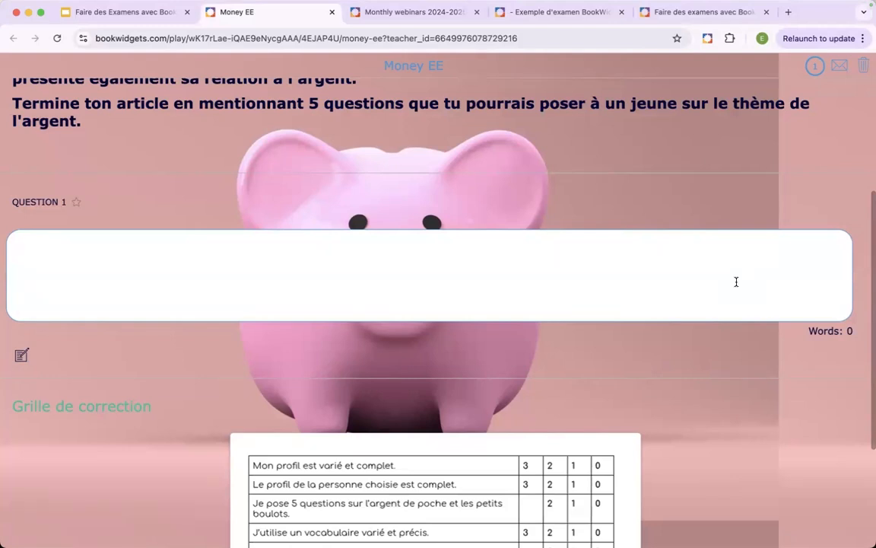
# - Try out question 1's answer box with a short French self-introduction containing a first name, and clear it
pyautogui.write('je suis DImitr')
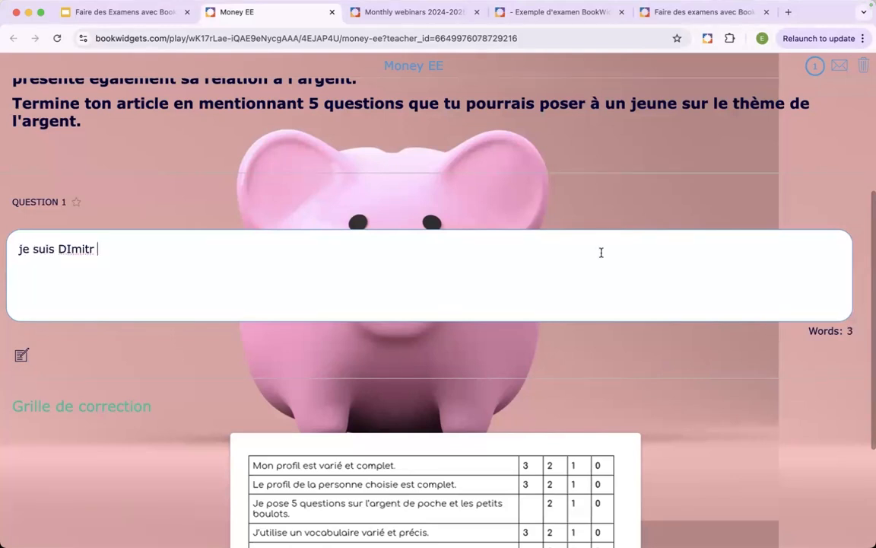
pyautogui.moveTo(167, 244); pyautogui.dragTo(3, 249)
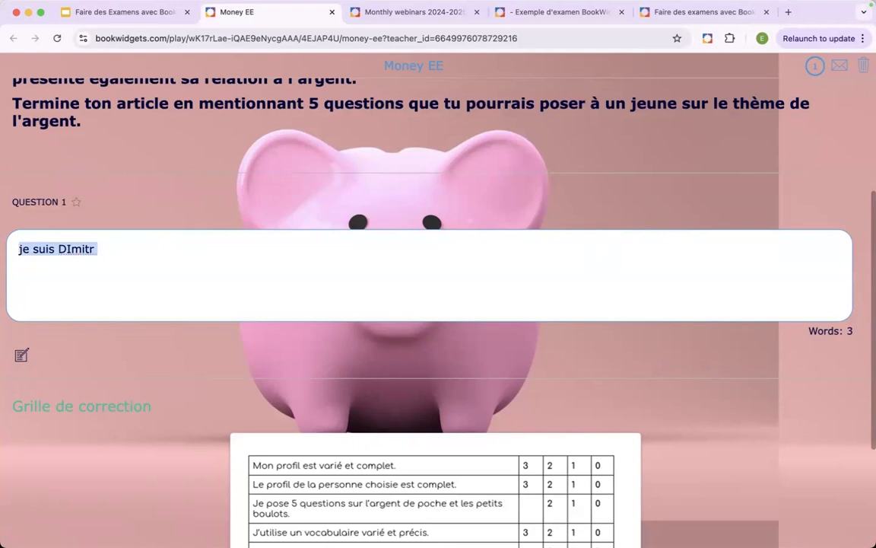
pyautogui.press('BackSpace')
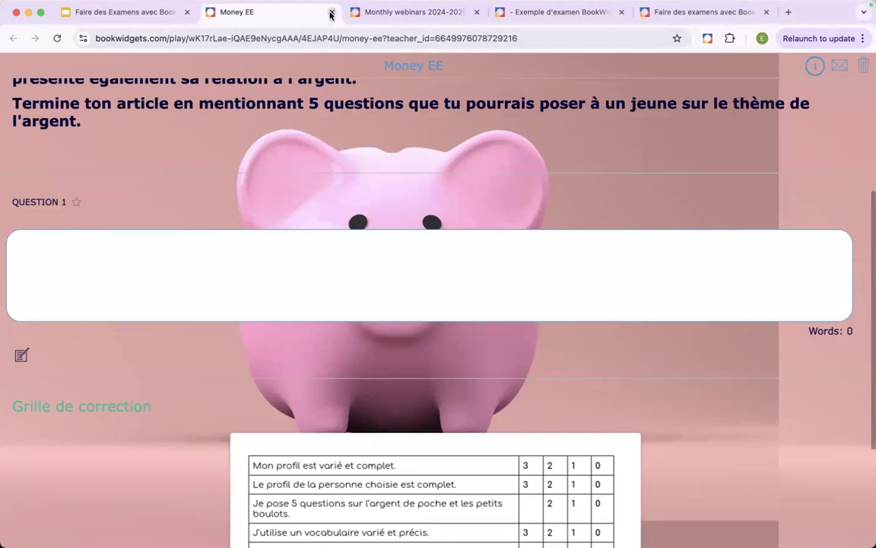
# - Close the Money EE exam, and open the Maths example widget at question 1
pyautogui.click(331, 14)
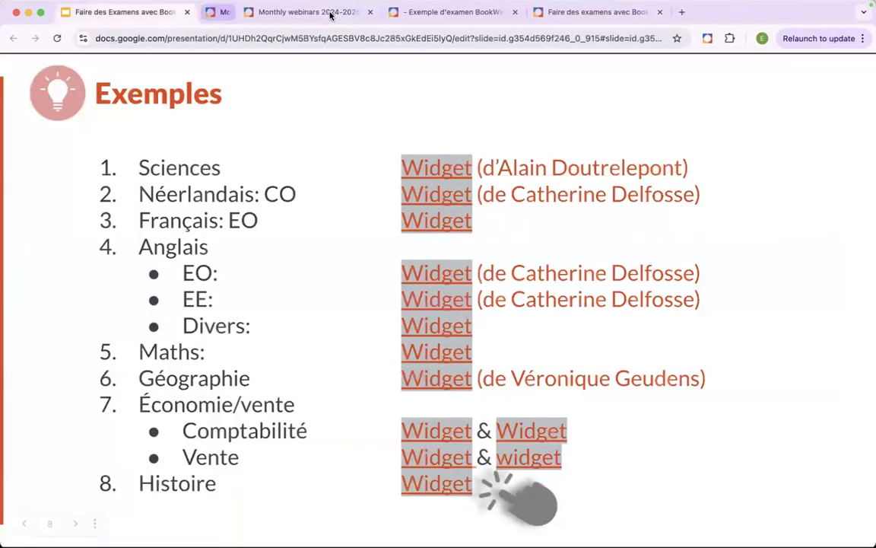
pyautogui.click(419, 363)
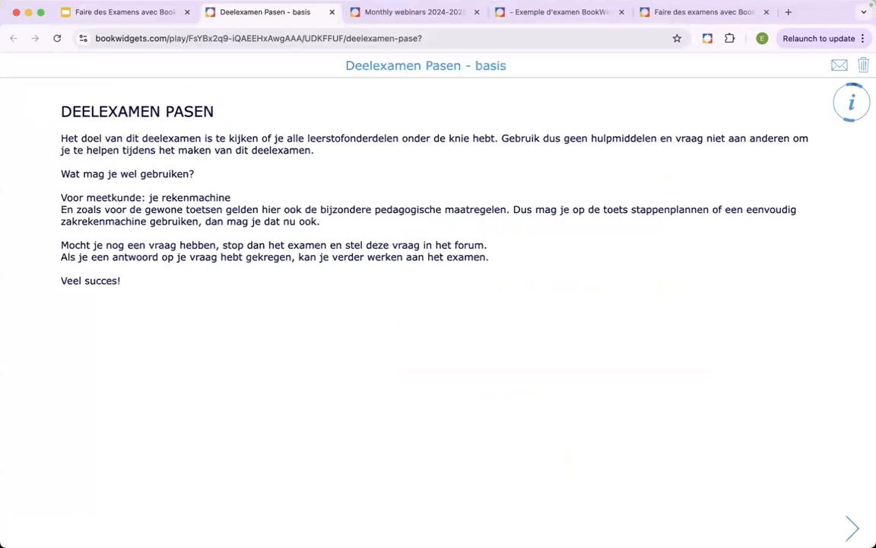
pyautogui.click(852, 532)
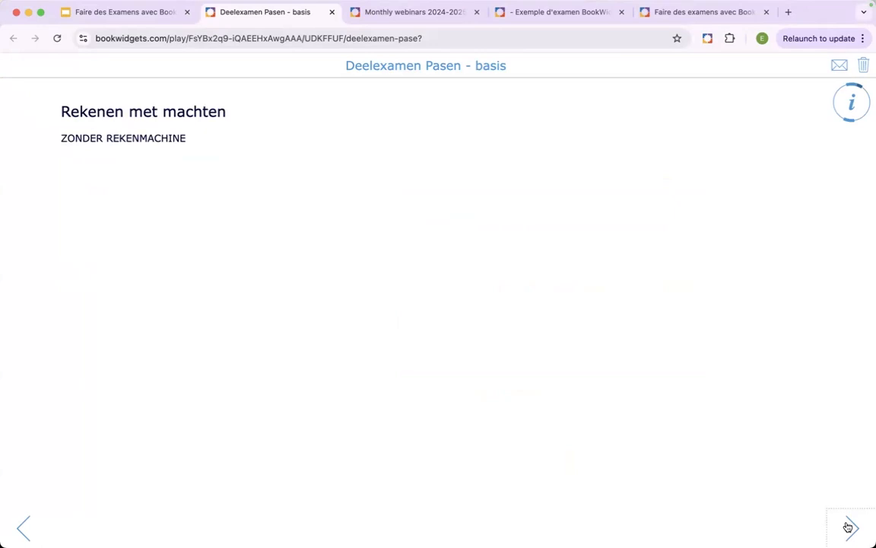
pyautogui.click(850, 527)
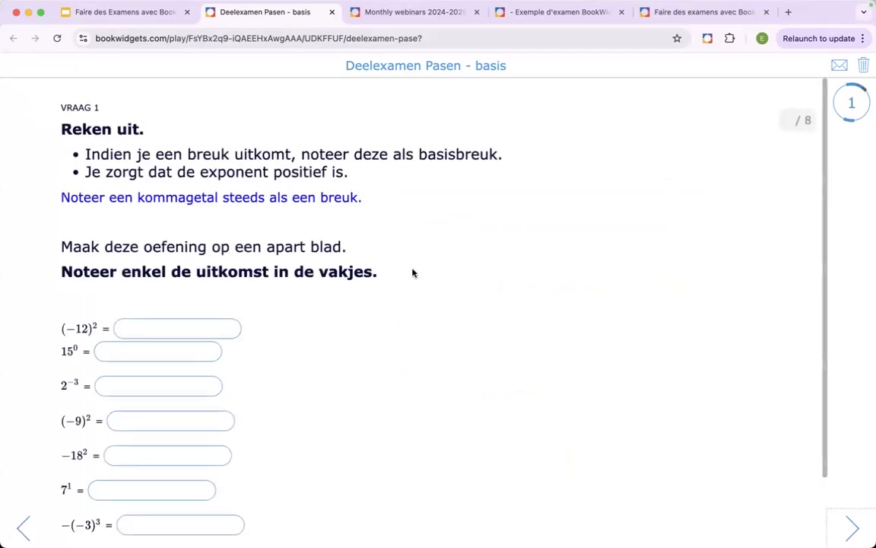
# - Review the instructions and power-calculation answer fields of question 1 in the maths exam
pyautogui.scroll(-2, 413, 273)
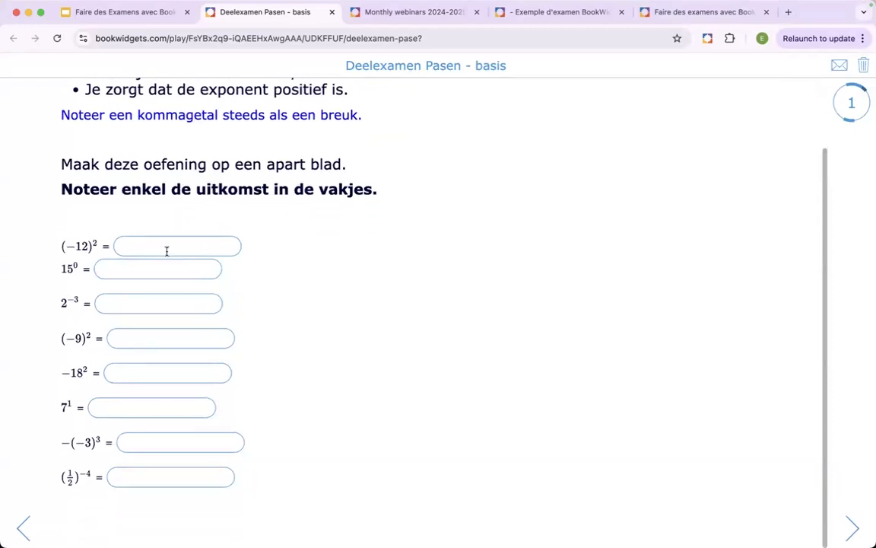
pyautogui.scroll(2, 166, 250)
pyautogui.scroll(-2, 167, 251)
pyautogui.click(189, 246)
pyautogui.scroll(2, 422, 428)
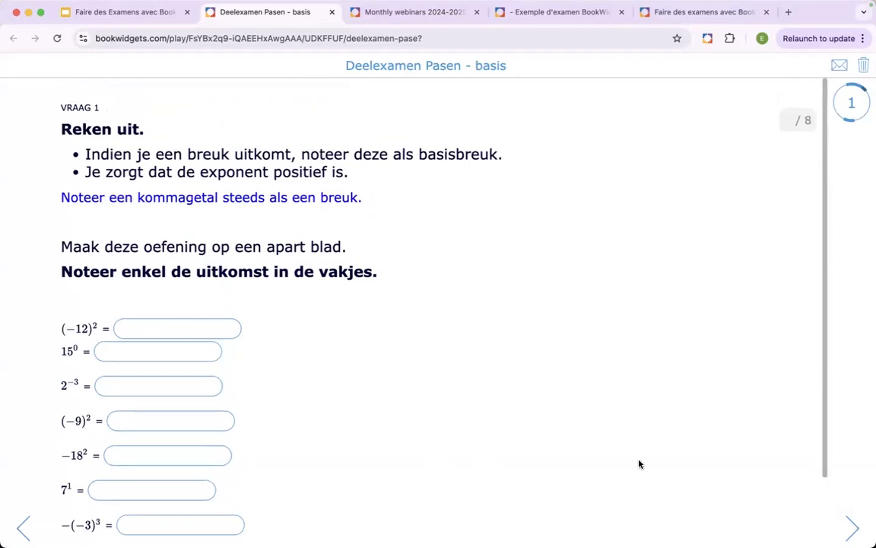
# - Page through questions 2 and 3 of the maths exam, checking how powers are entered, and close the exam
pyautogui.click(849, 527)
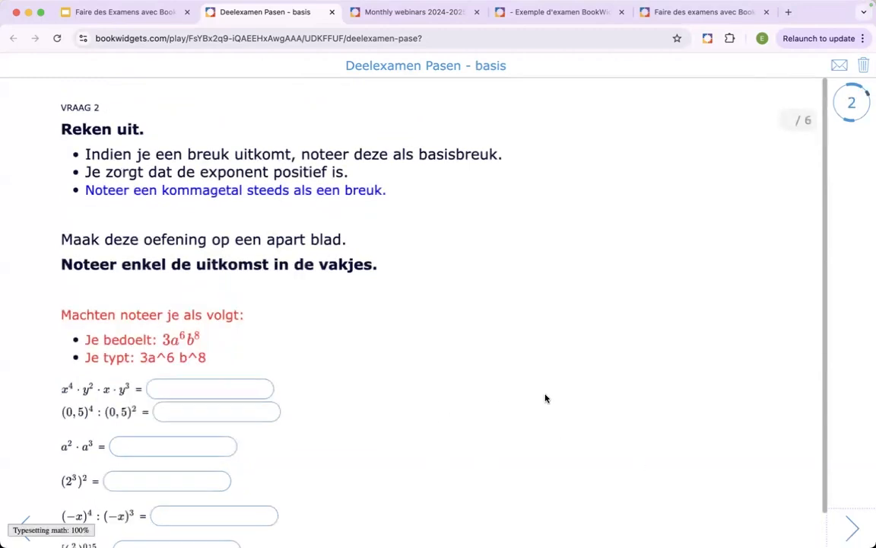
pyautogui.scroll(-1, 544, 398)
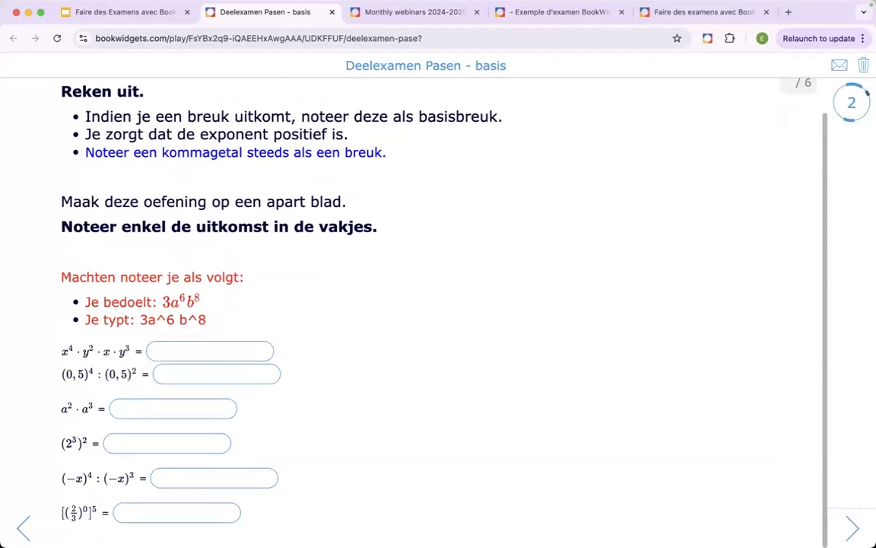
pyautogui.click(852, 528)
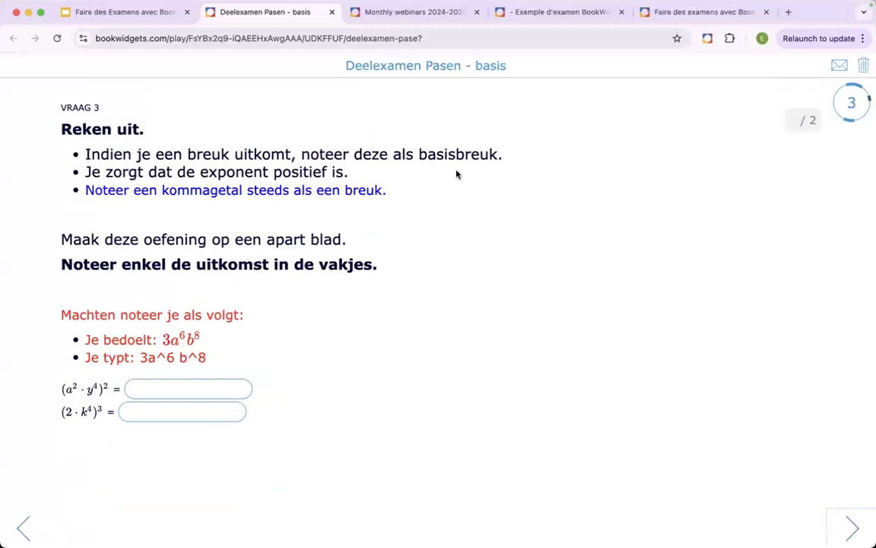
pyautogui.click(332, 13)
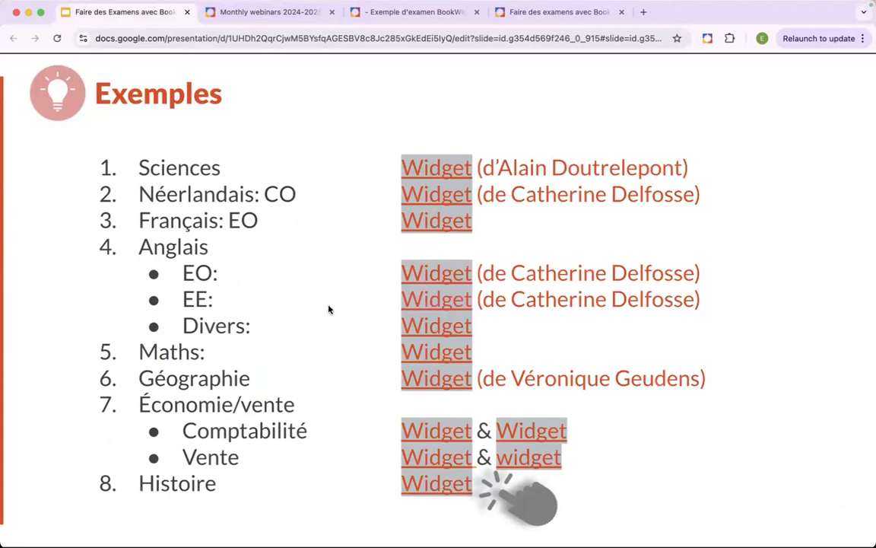
# - Open the Géographie example widget and examine its W-vragen questions beside the VRT NWS article and Klimatogrammen sources
pyautogui.press('Left')
pyautogui.press('Right')
pyautogui.click(410, 376)
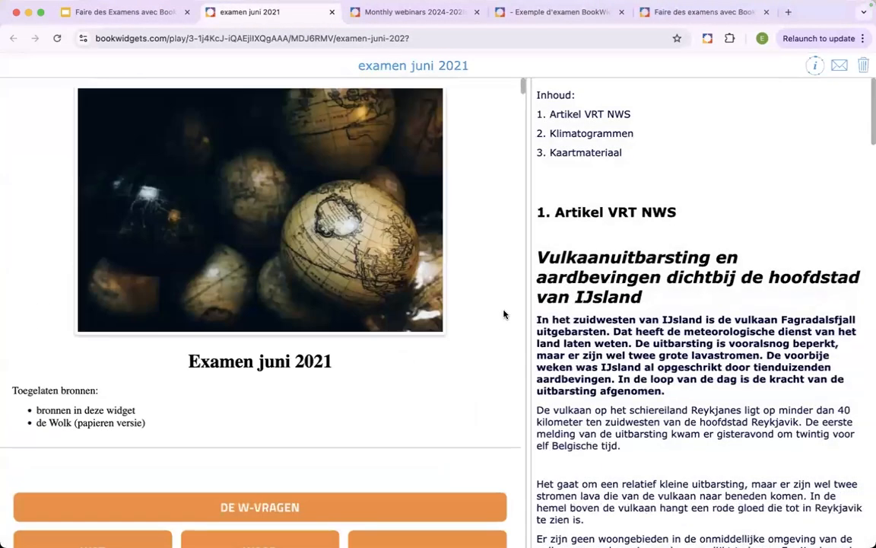
pyautogui.scroll(-10, 505, 314)
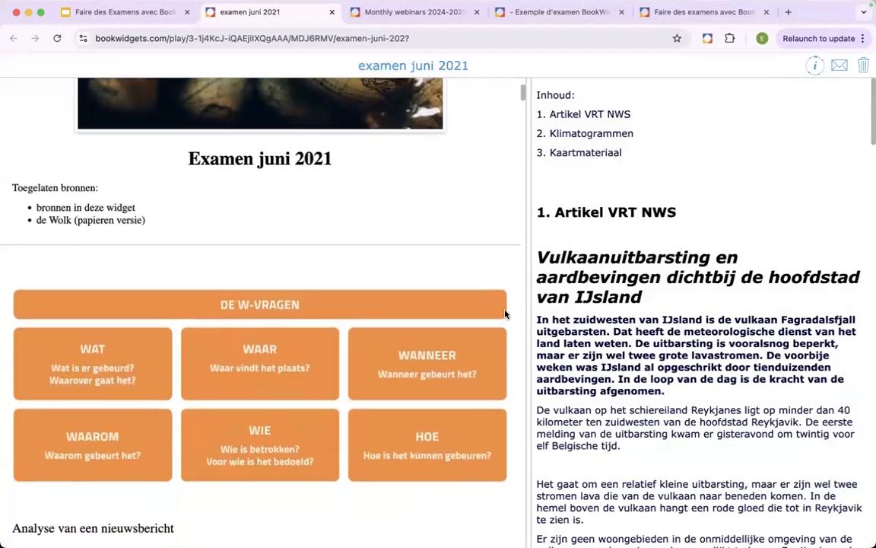
pyautogui.scroll(-5, 505, 314)
pyautogui.scroll(-8, 663, 296)
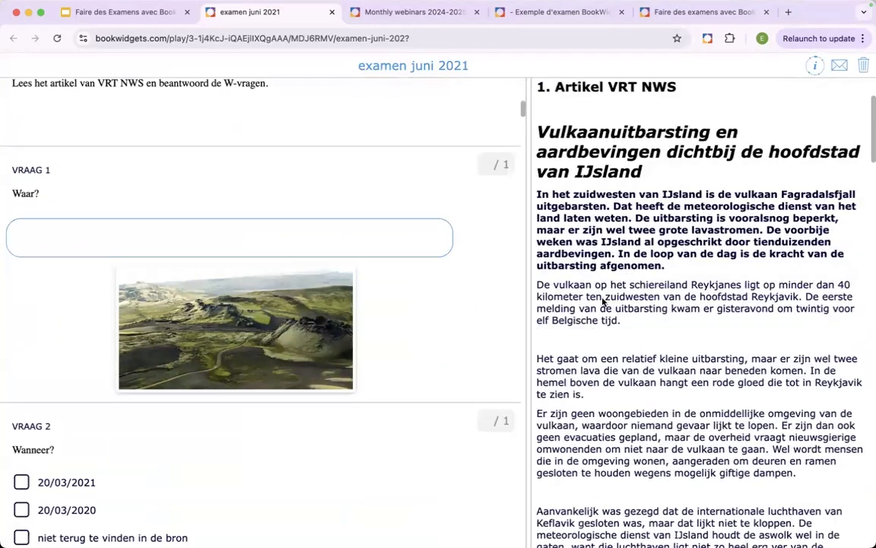
pyautogui.scroll(-16, 663, 296)
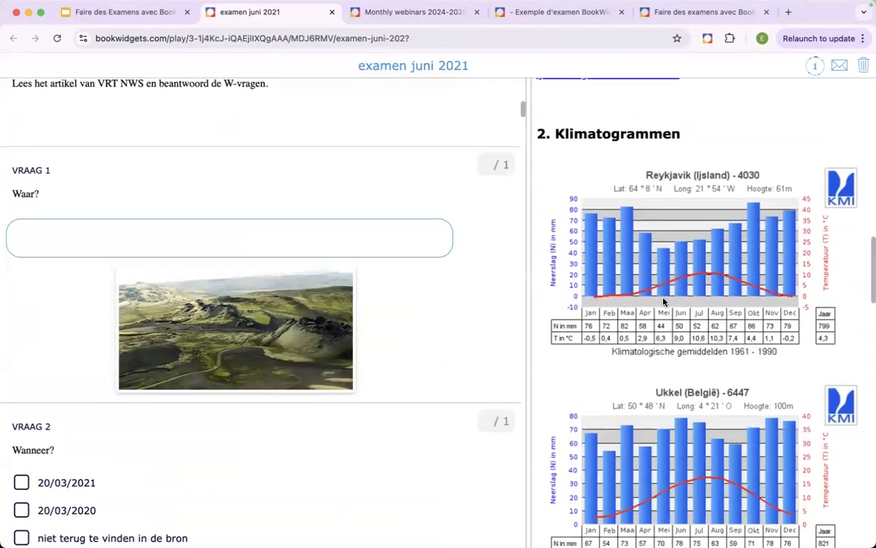
pyautogui.scroll(-5, 669, 186)
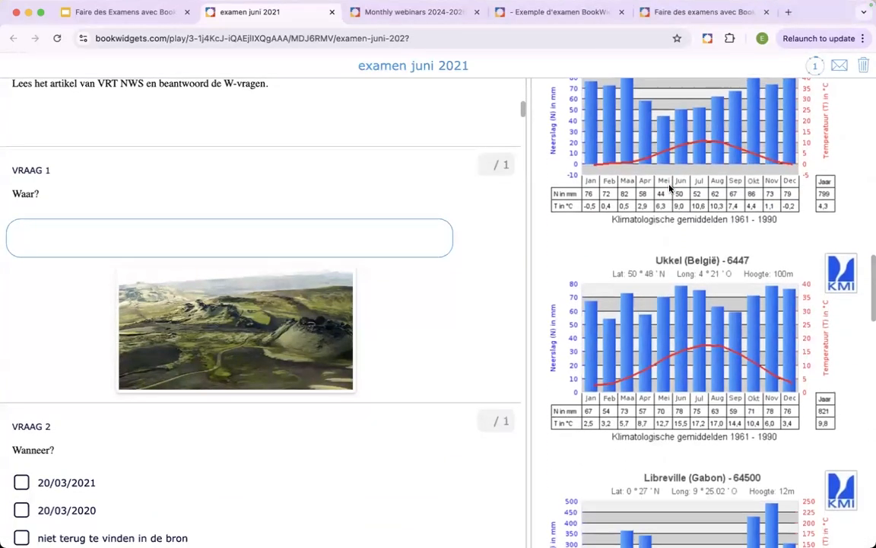
# - Examine the remaining Klimatogrammen and the Kaartmateriaal maps in the geography exam's source pane
pyautogui.scroll(-9, 669, 188)
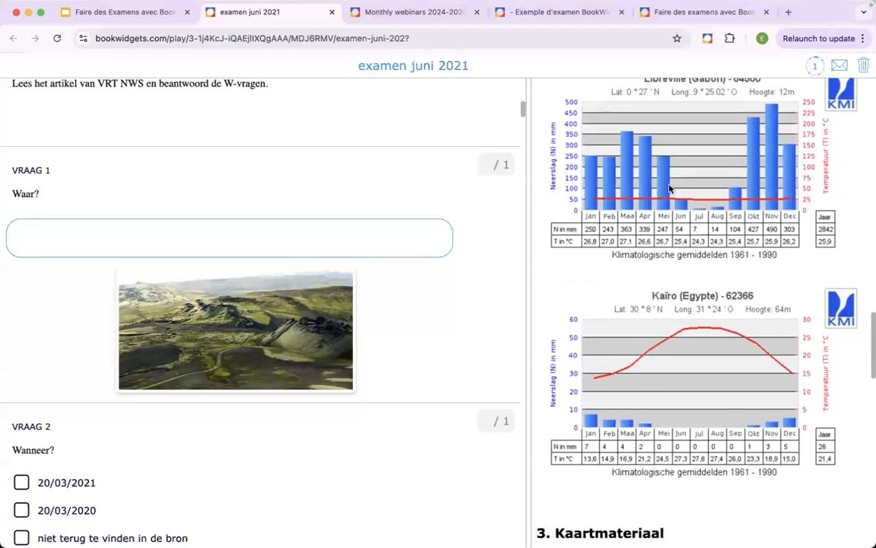
pyautogui.scroll(-10, 670, 188)
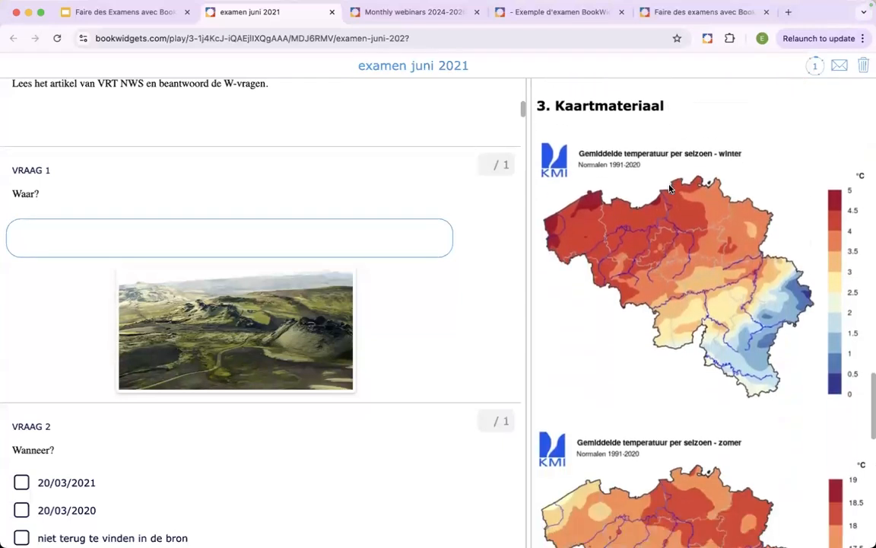
pyautogui.scroll(-16, 669, 188)
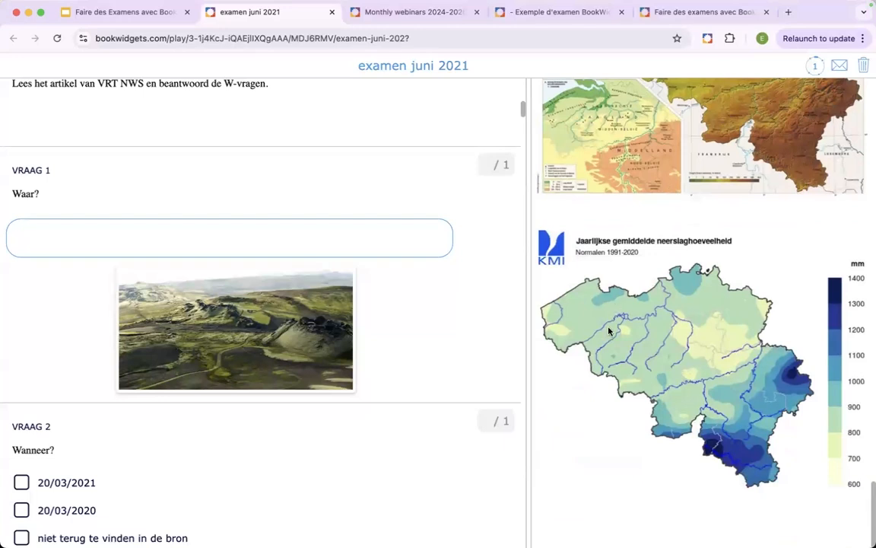
pyautogui.scroll(2, 609, 331)
pyautogui.scroll(-1, 609, 331)
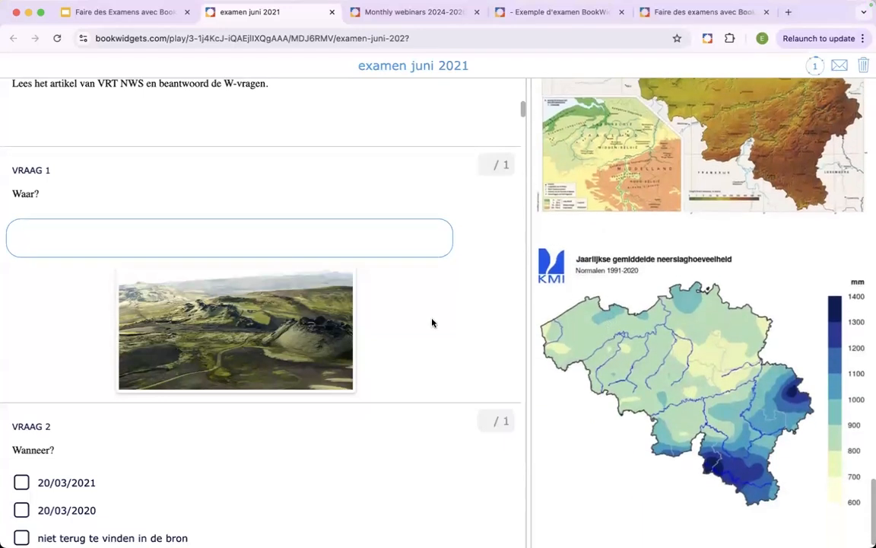
# - Review the geography exam's questions up to VRAAG 7 on earthquakes, and close the exam
pyautogui.scroll(-3, 433, 322)
pyautogui.scroll(-11, 432, 322)
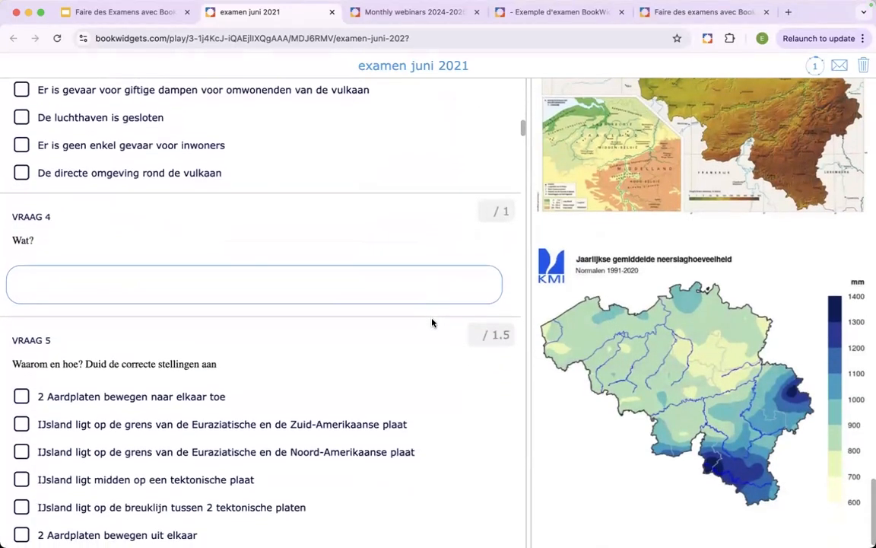
pyautogui.scroll(-8, 432, 322)
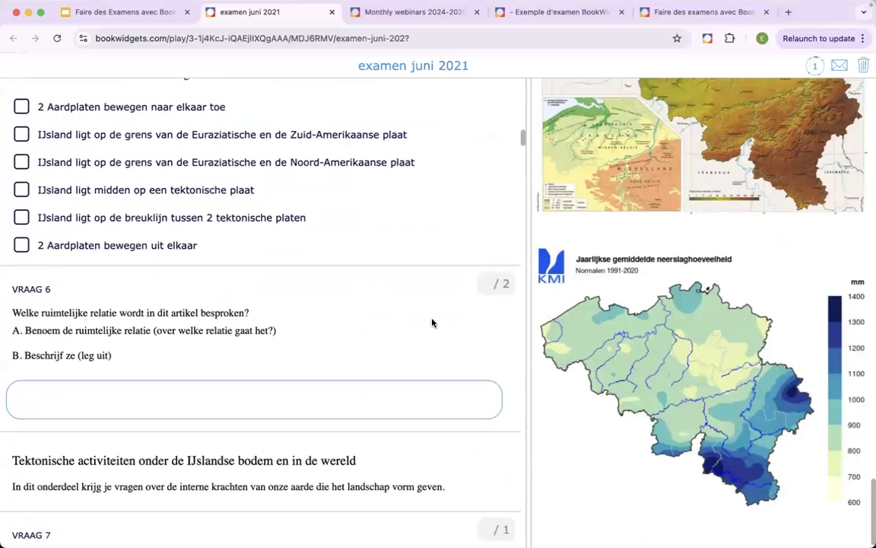
pyautogui.click(331, 13)
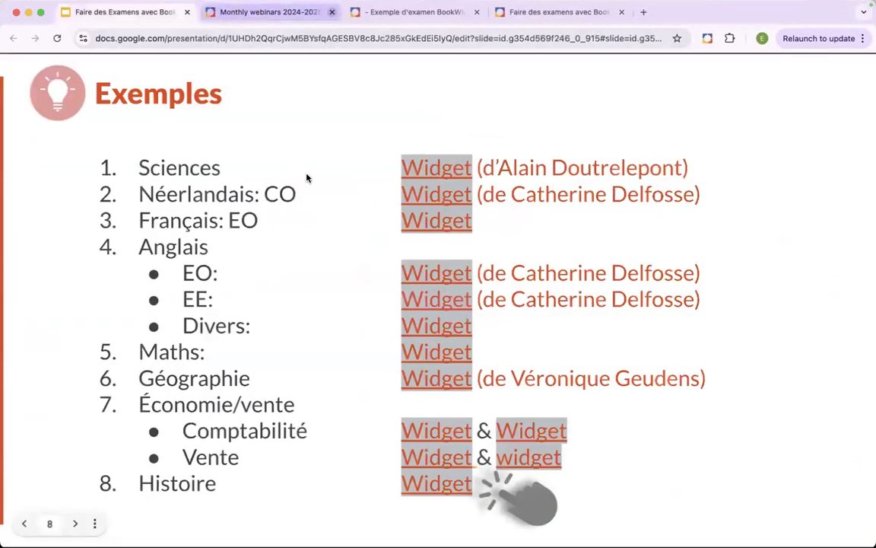
# - Open the first Comptabilité example widget and page through its questions up to VRAAG 4, the T-account drawing question
pyautogui.click(444, 437)
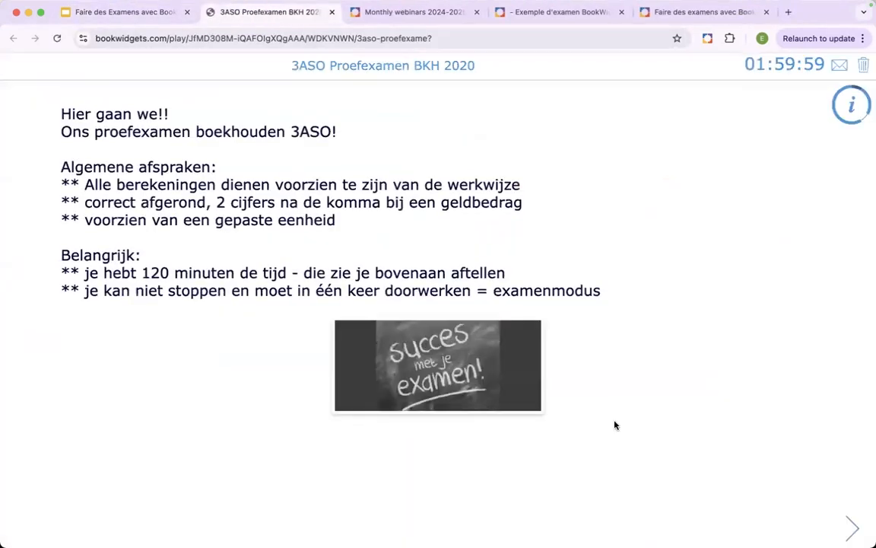
pyautogui.click(850, 526)
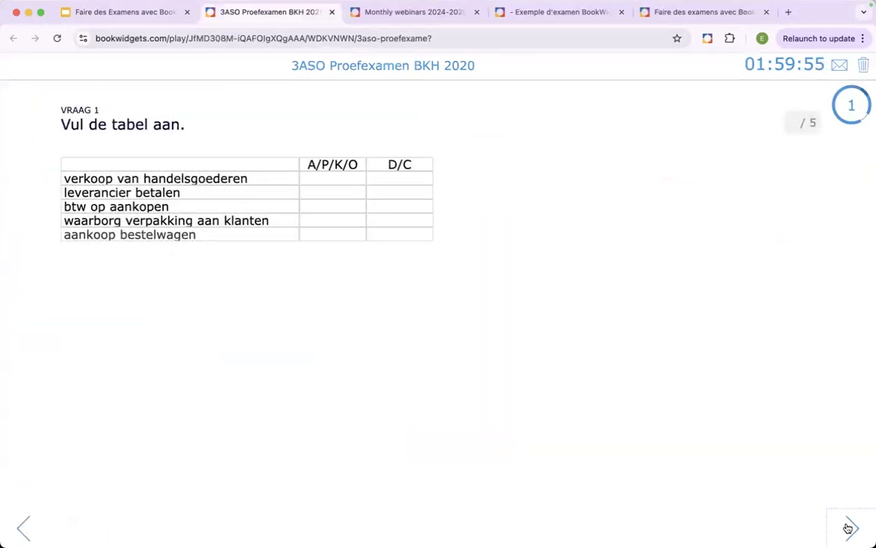
pyautogui.click(849, 527)
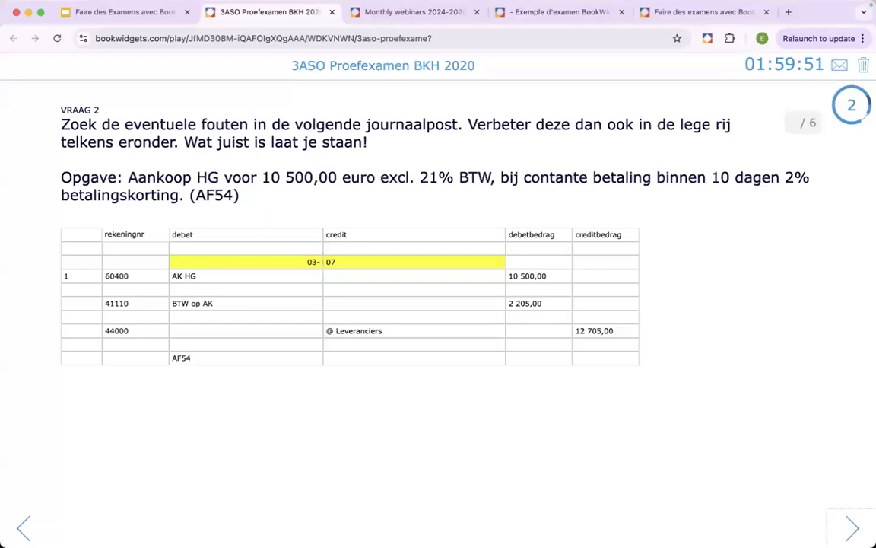
pyautogui.click(850, 529)
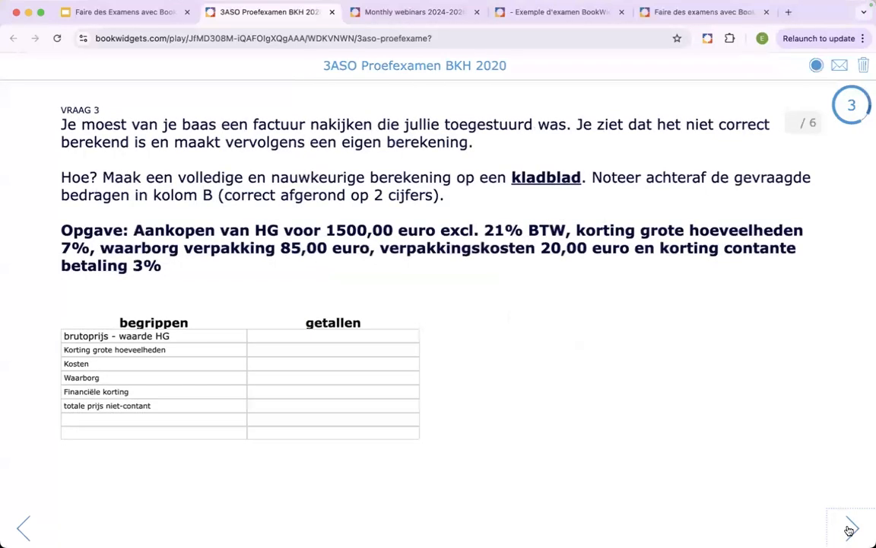
pyautogui.click(849, 528)
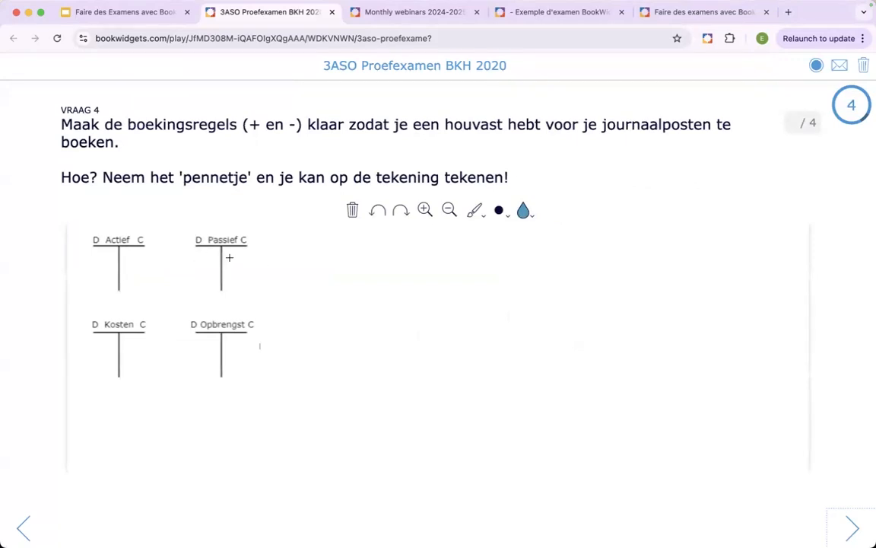
# - Try the text tool in VRAAG 4 by writing "sdf sdf dsf" on the credit side of the Passief account
pyautogui.click(473, 214)
pyautogui.click(498, 240)
pyautogui.click(232, 262)
pyautogui.write('sdf sdf dsf')
pyautogui.click(446, 277)
pyautogui.click(240, 255)
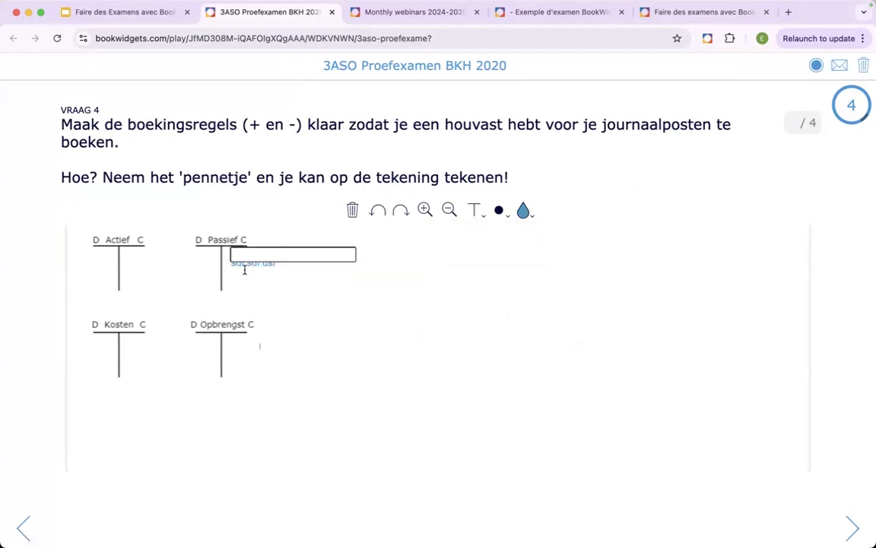
# - View the journal-entry table of VRAAG 5 and close the accounting exam
pyautogui.click(850, 527)
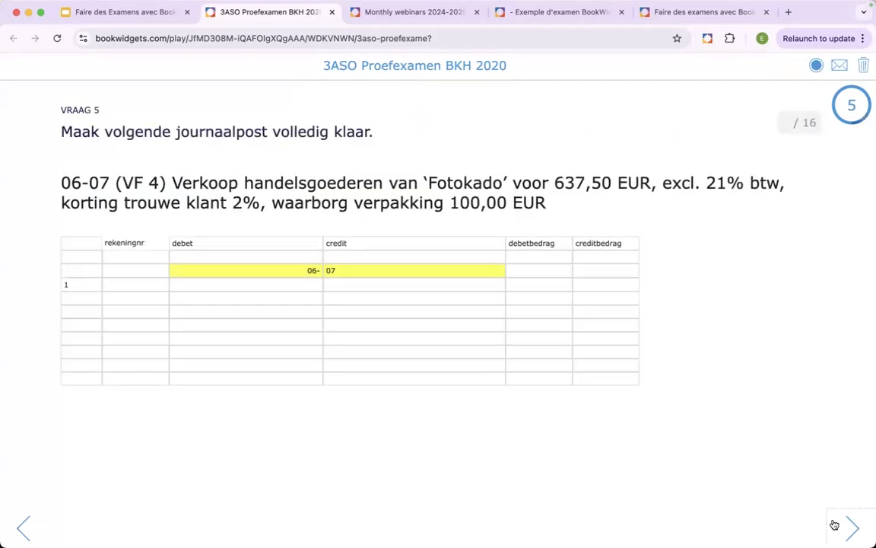
pyautogui.click(330, 12)
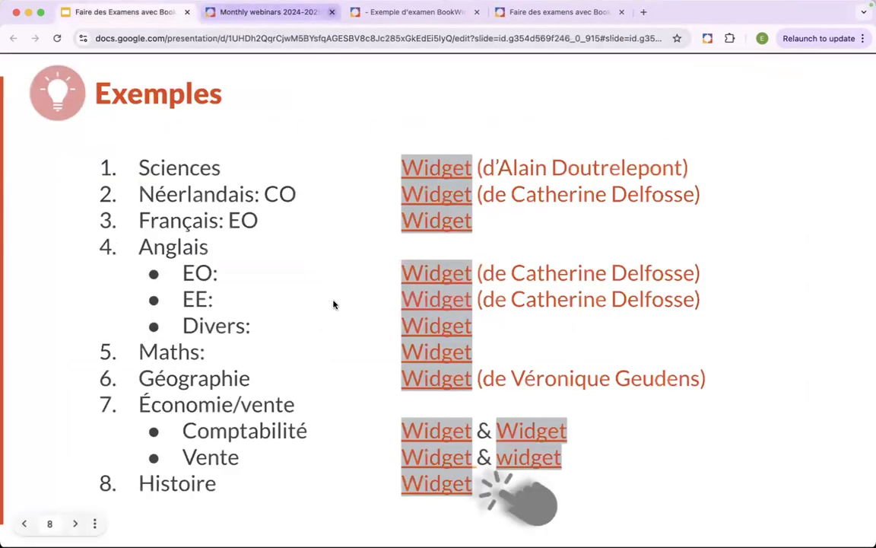
# - Open the Histoire example widget and review its first questions up to the world map of VRAAG 3
pyautogui.click(426, 495)
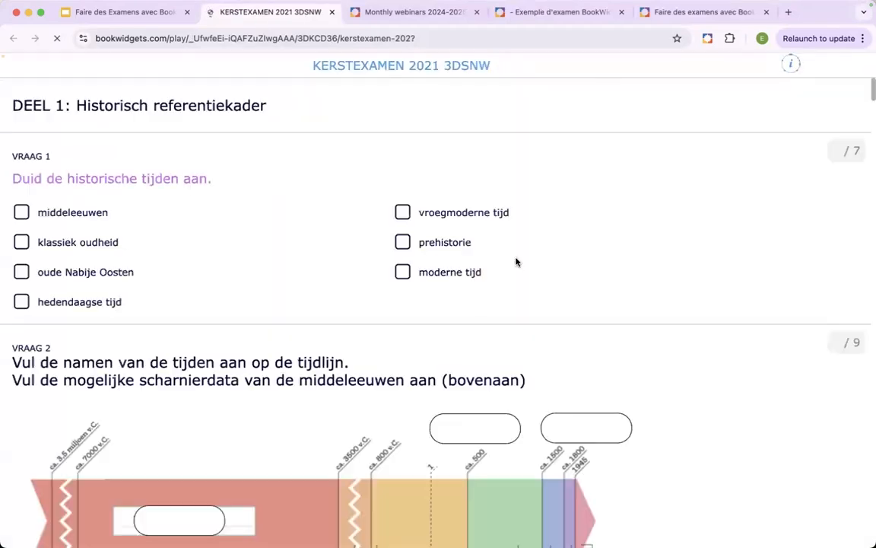
pyautogui.scroll(-5, 616, 263)
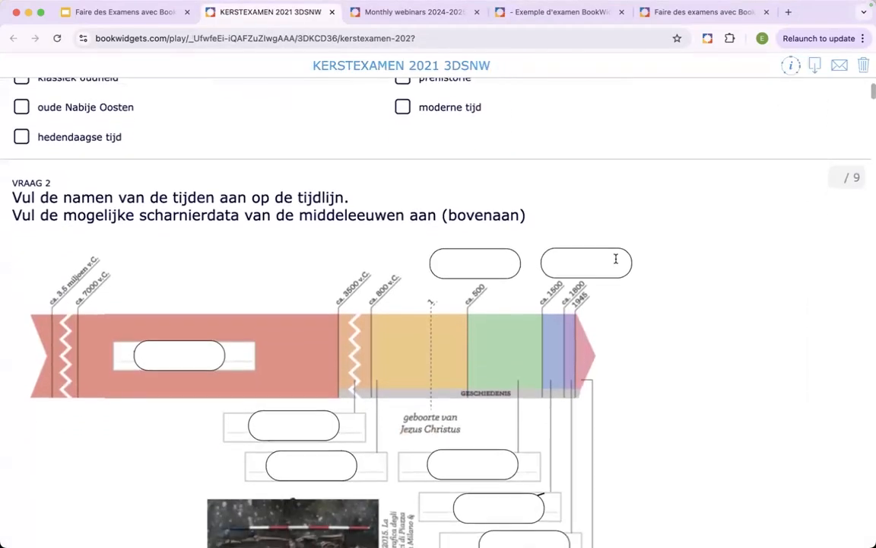
pyautogui.scroll(-8, 616, 263)
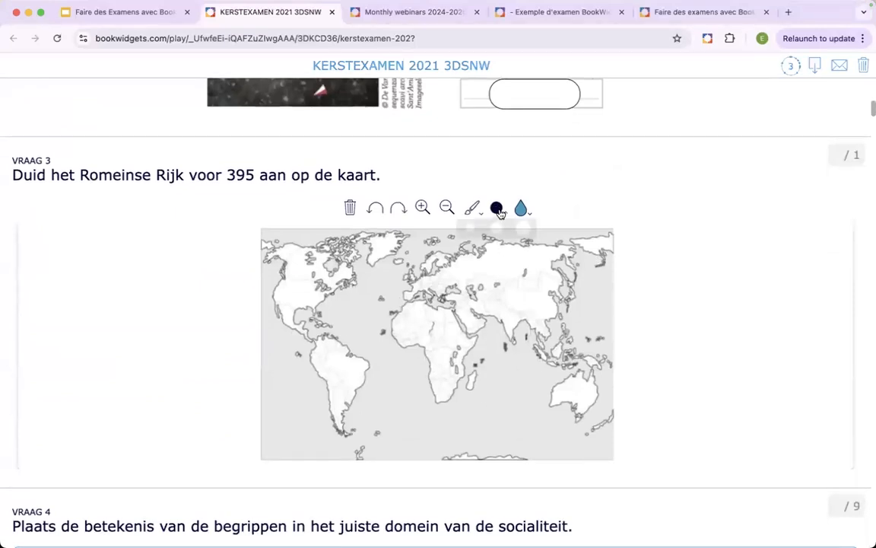
# - Circle Australia on the VRAAG 3 map with a medium green brush, and undo the drawing
pyautogui.moveTo(499, 212)
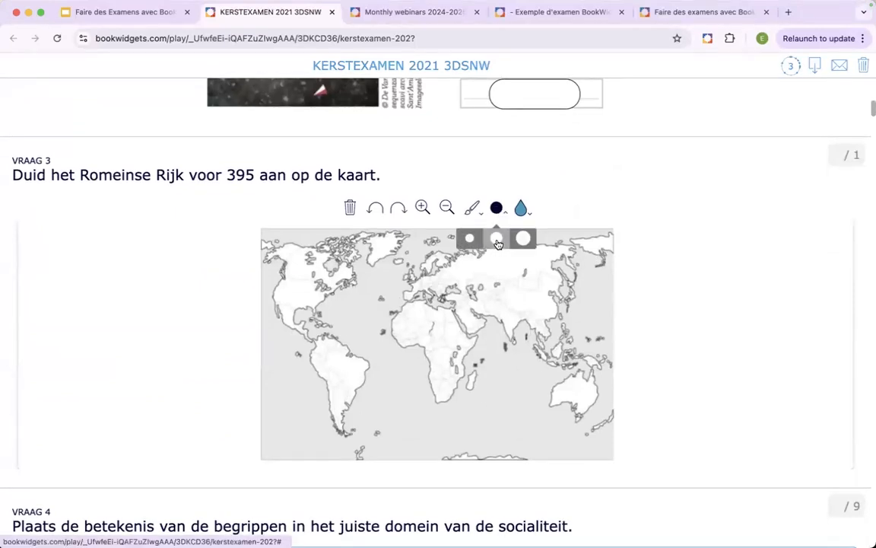
pyautogui.click(496, 240)
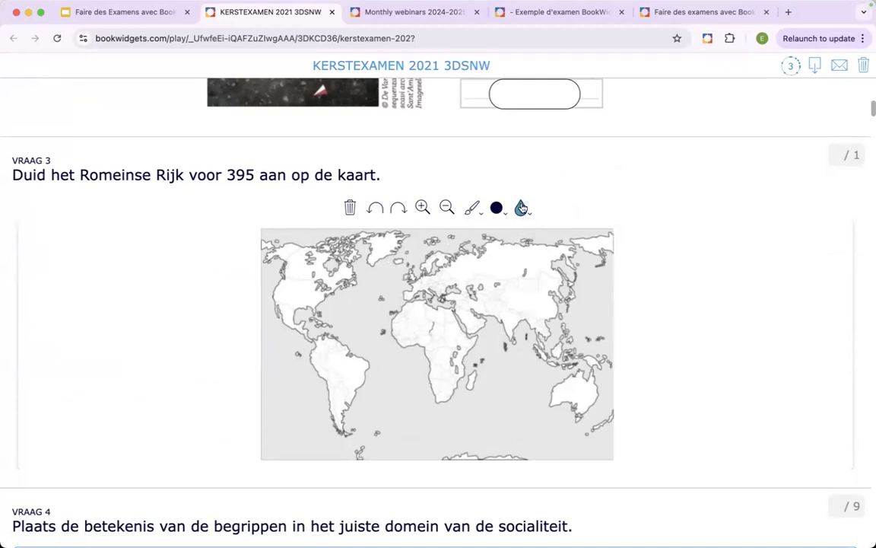
pyautogui.moveTo(521, 208)
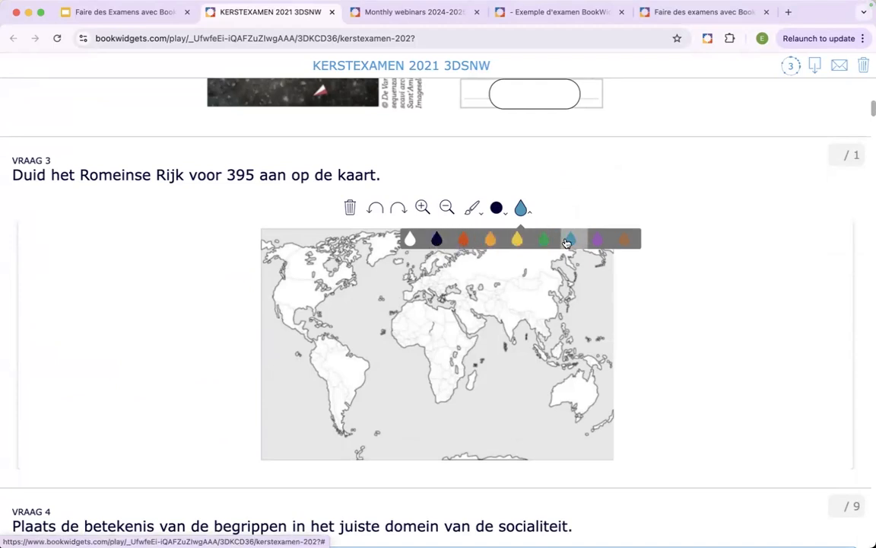
pyautogui.click(544, 240)
pyautogui.moveTo(574, 375)
pyautogui.mouseDown()
pyautogui.moveTo(552, 397)
pyautogui.moveTo(588, 410)
pyautogui.moveTo(585, 375)
pyautogui.mouseUp()
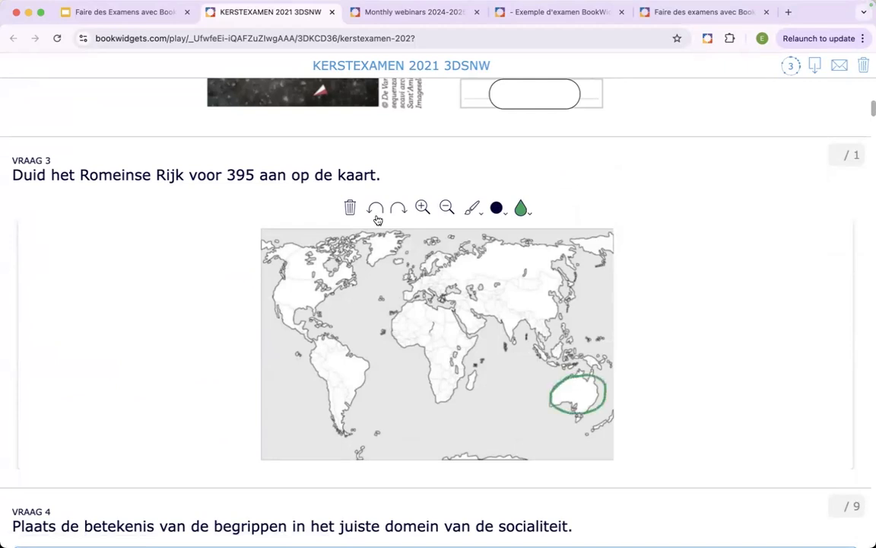
pyautogui.click(375, 209)
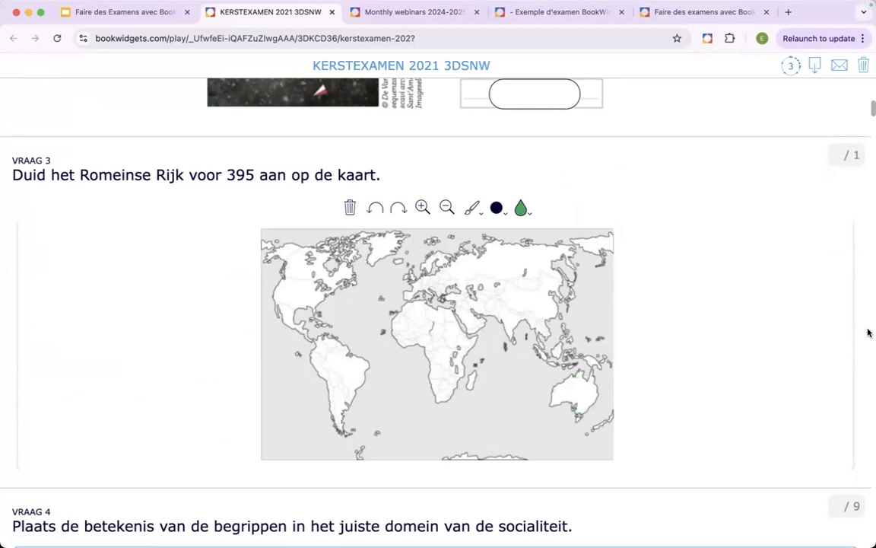
# - Close the history exam and open the Faites le test! link on the Exemple d'un examen slide
pyautogui.click(331, 11)
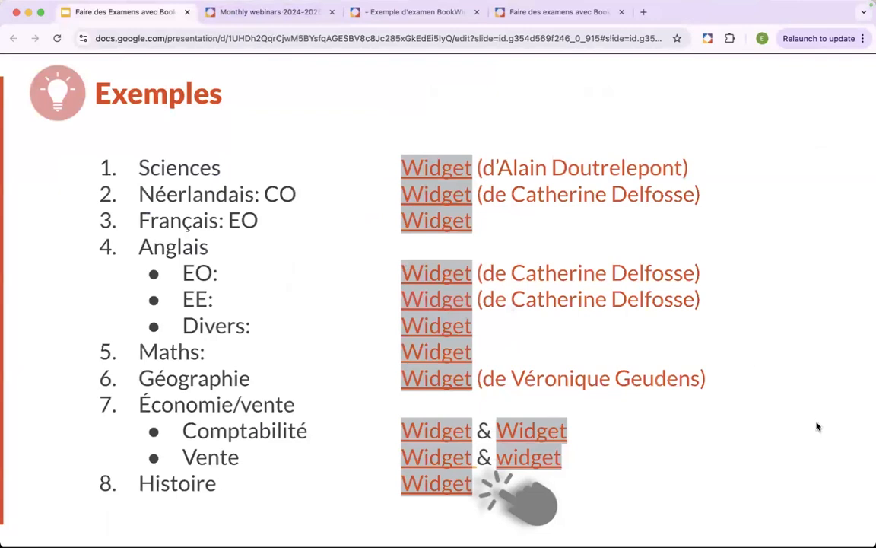
pyautogui.press('Right')
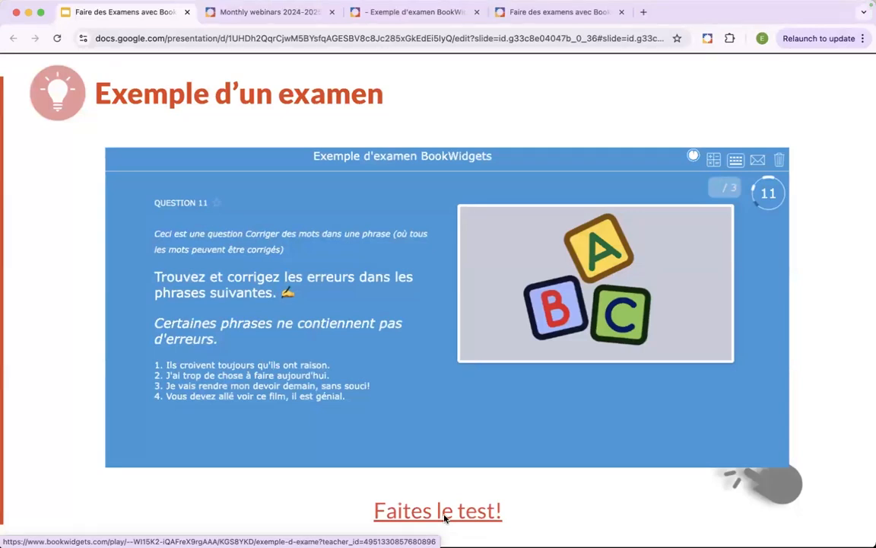
pyautogui.click(445, 518)
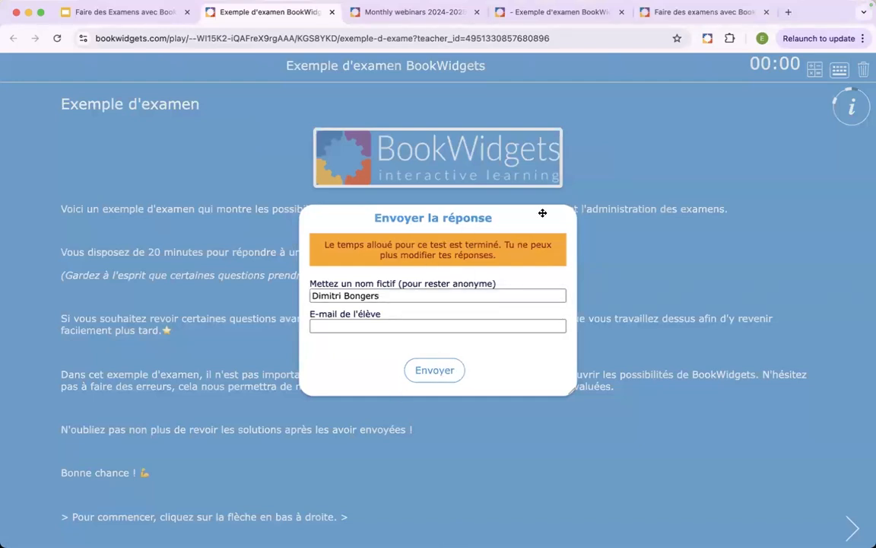
# - Submit the expired example exam, dismiss its result, and erase the answers to restart it
pyautogui.click(433, 374)
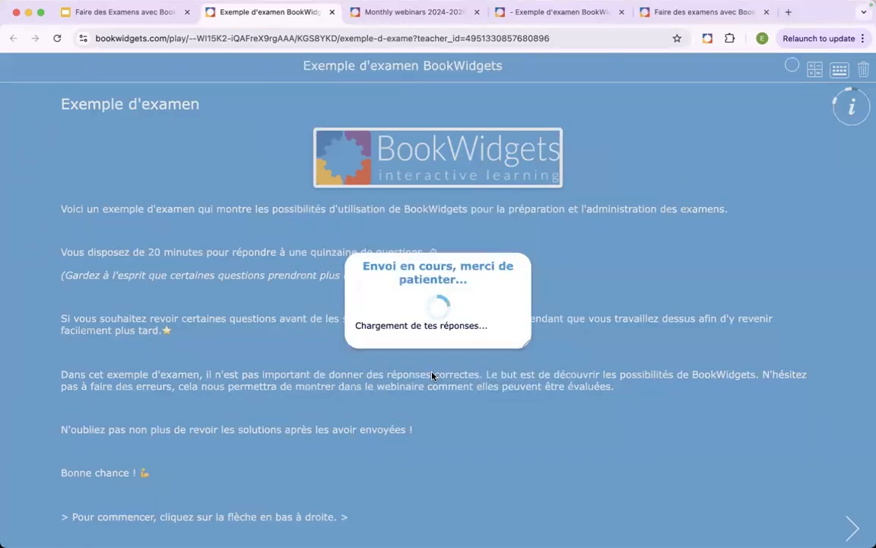
pyautogui.click(434, 320)
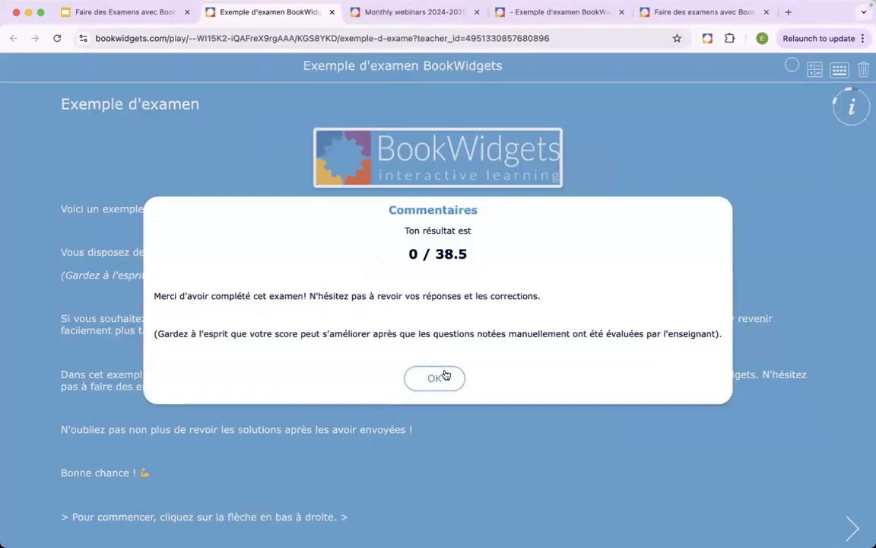
pyautogui.click(434, 378)
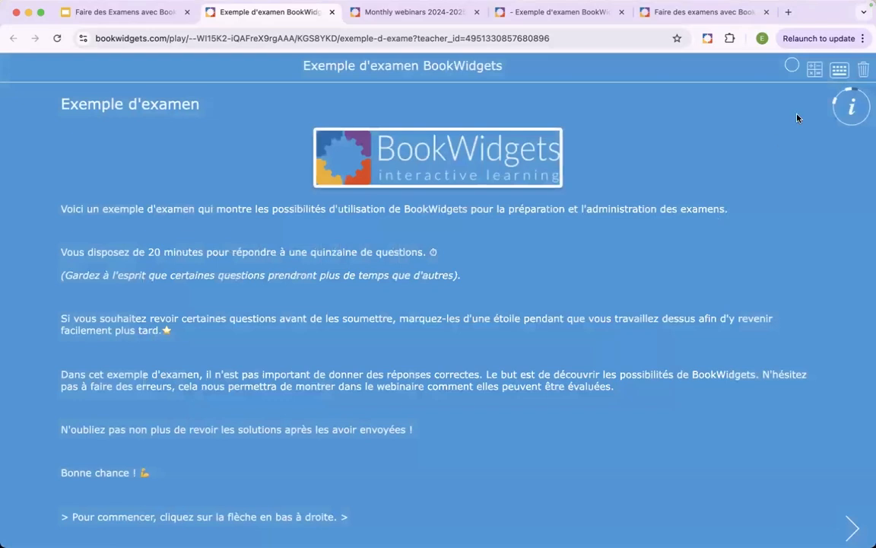
pyautogui.click(863, 73)
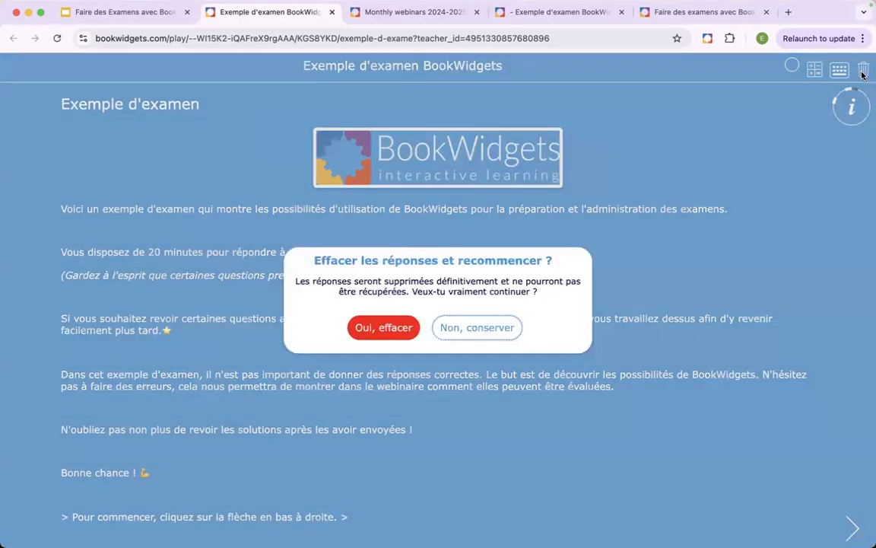
pyautogui.click(373, 333)
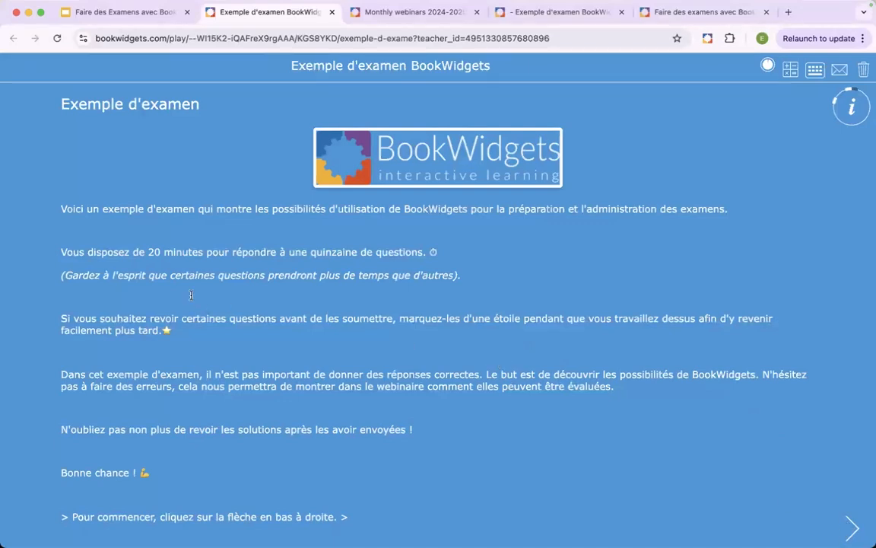
# - In question 1 of the example exam, show and hide the remaining time, and reveal the question's hint
pyautogui.click(853, 530)
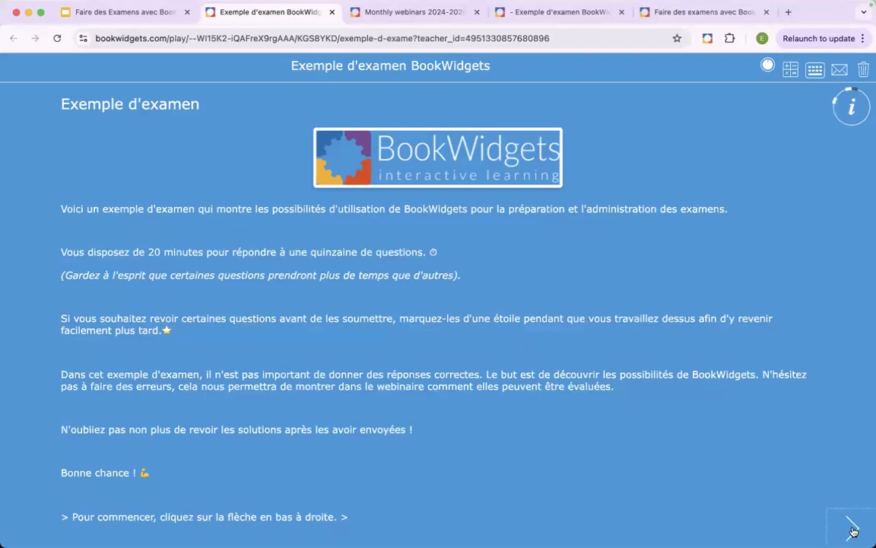
pyautogui.click(768, 68)
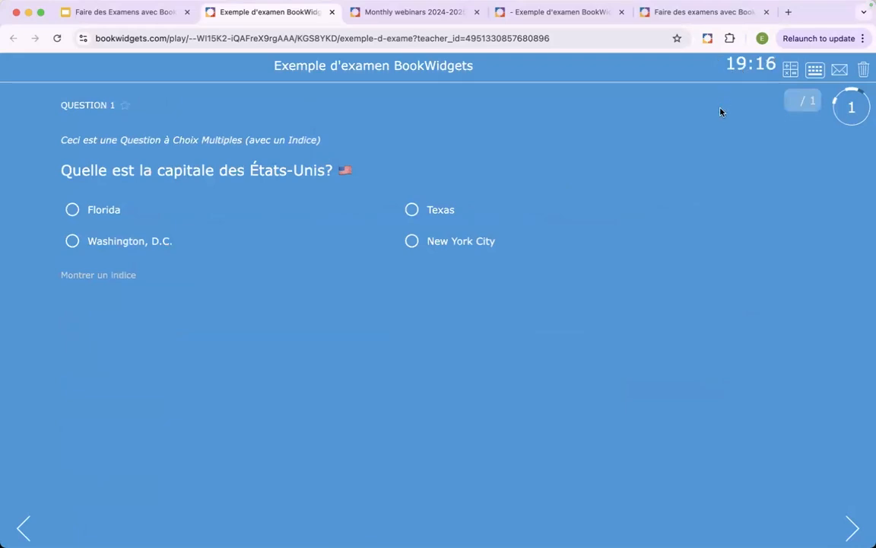
pyautogui.click(750, 69)
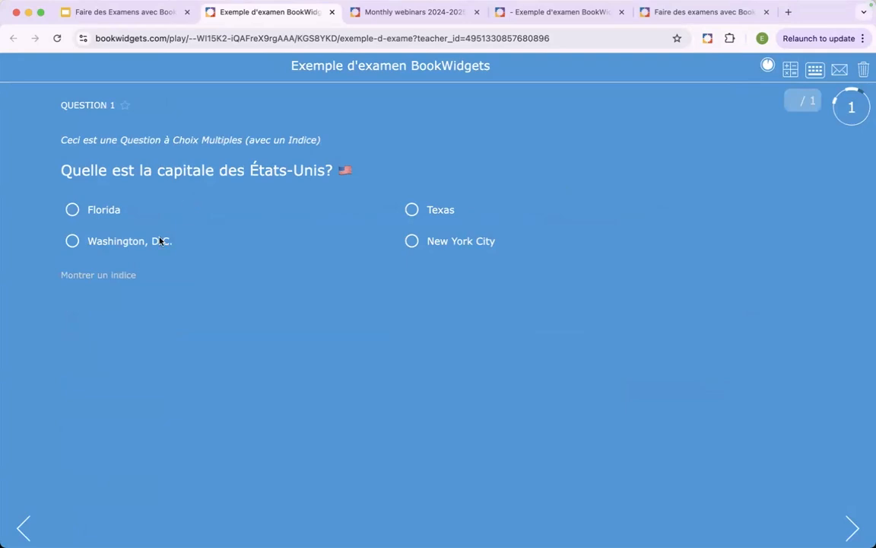
pyautogui.click(108, 275)
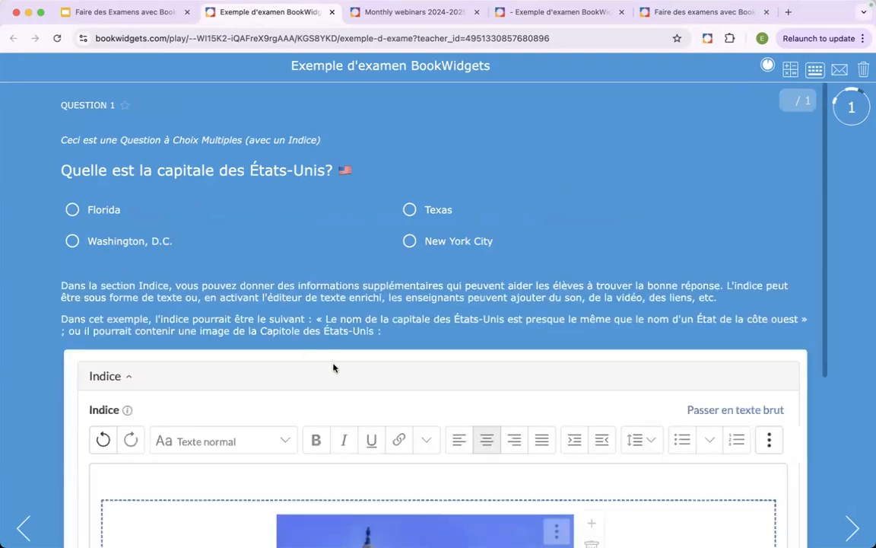
# - Look over the revealed hint of question 1, answer Florida, and continue to question 2
pyautogui.scroll(-4, 333, 366)
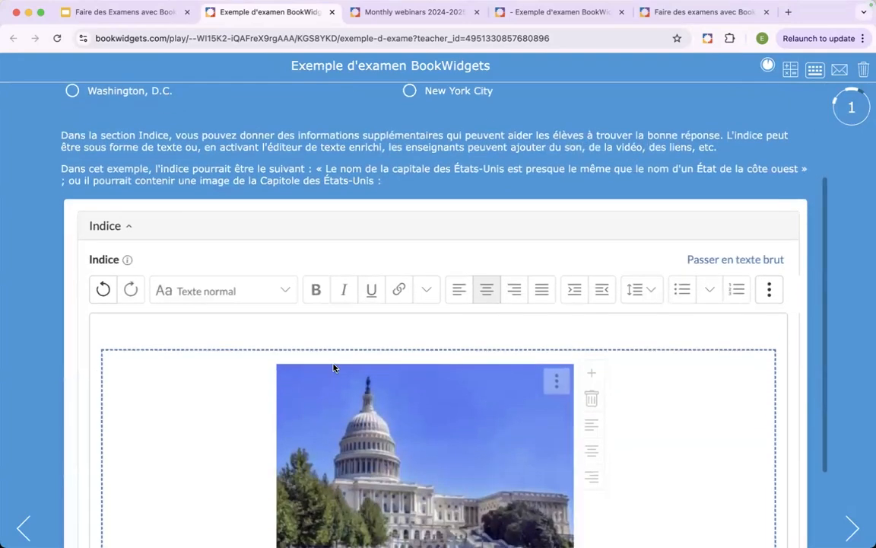
pyautogui.scroll(4, 332, 367)
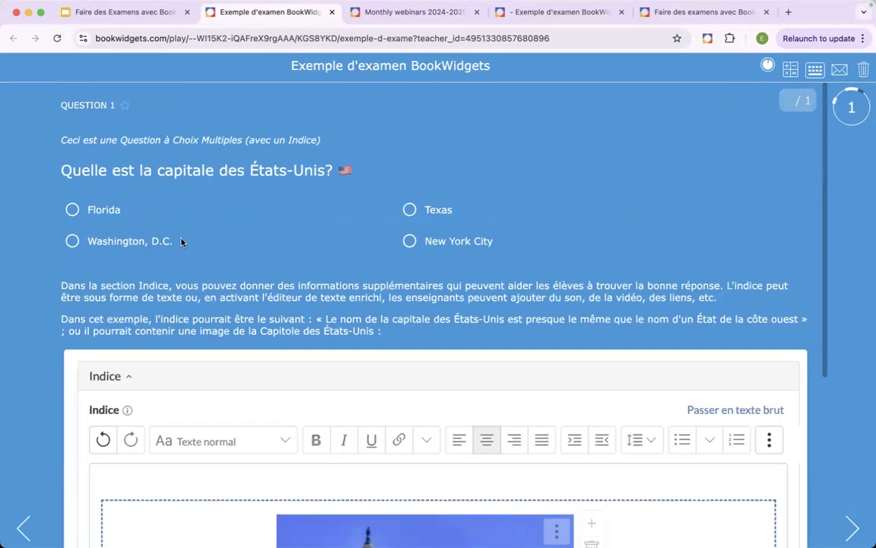
pyautogui.click(72, 209)
pyautogui.click(852, 527)
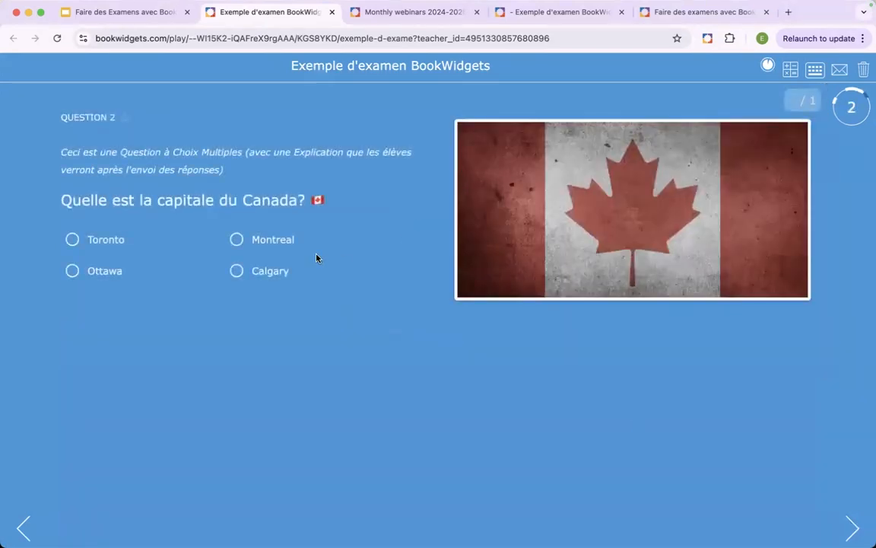
# - Answer Montreal in question 2, mark the question with a star, and continue to question 3
pyautogui.click(236, 240)
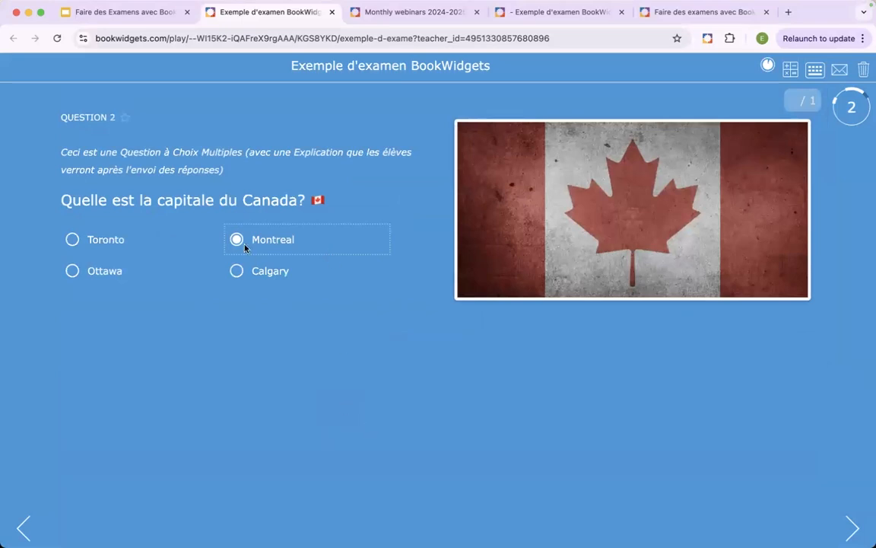
pyautogui.click(125, 120)
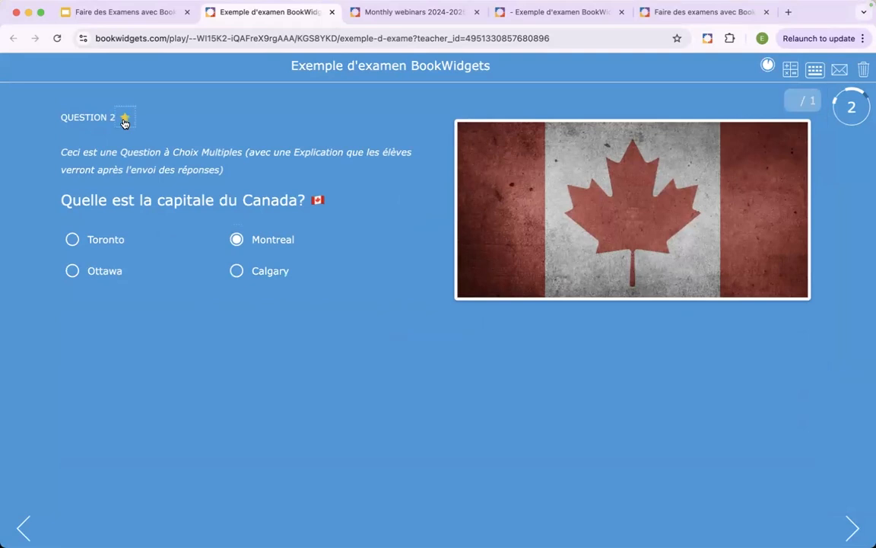
pyautogui.click(852, 529)
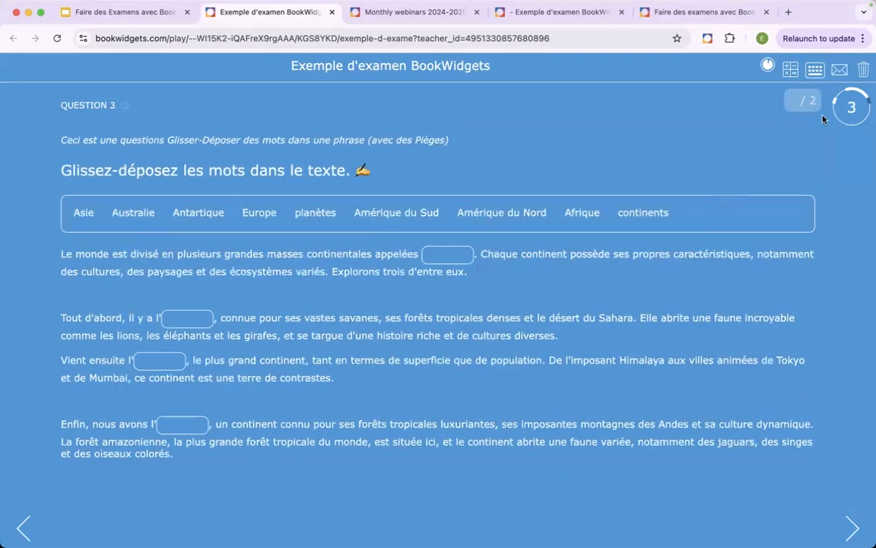
# - Return to starred question 2 through the question overview, change its answer to Toronto, and continue to question 3
pyautogui.click(851, 107)
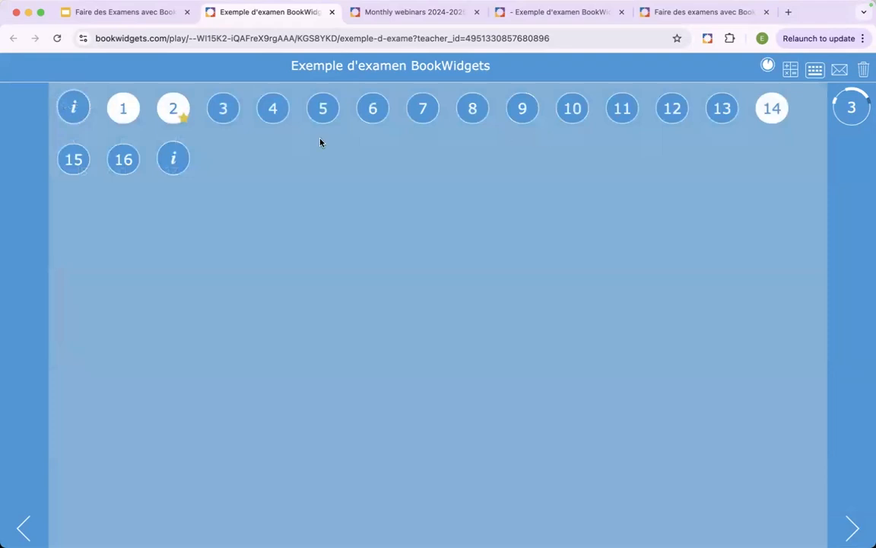
pyautogui.click(175, 110)
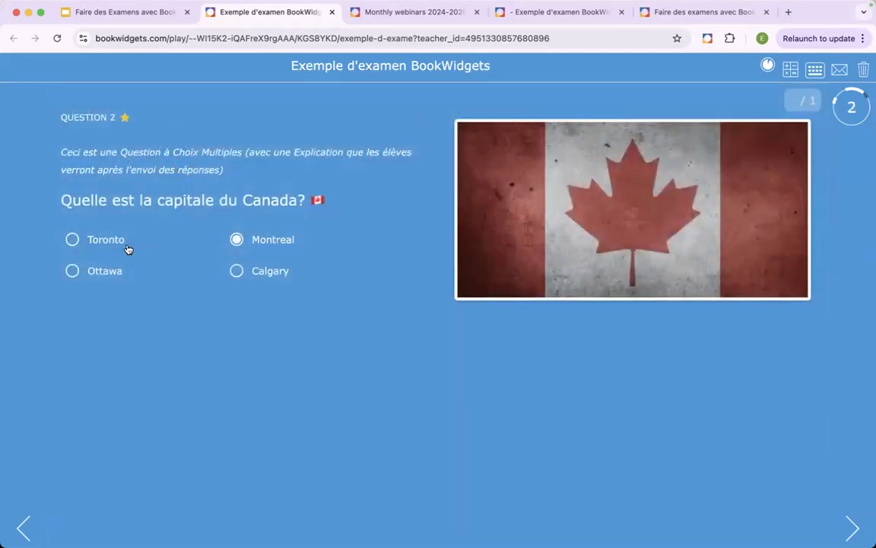
pyautogui.click(98, 245)
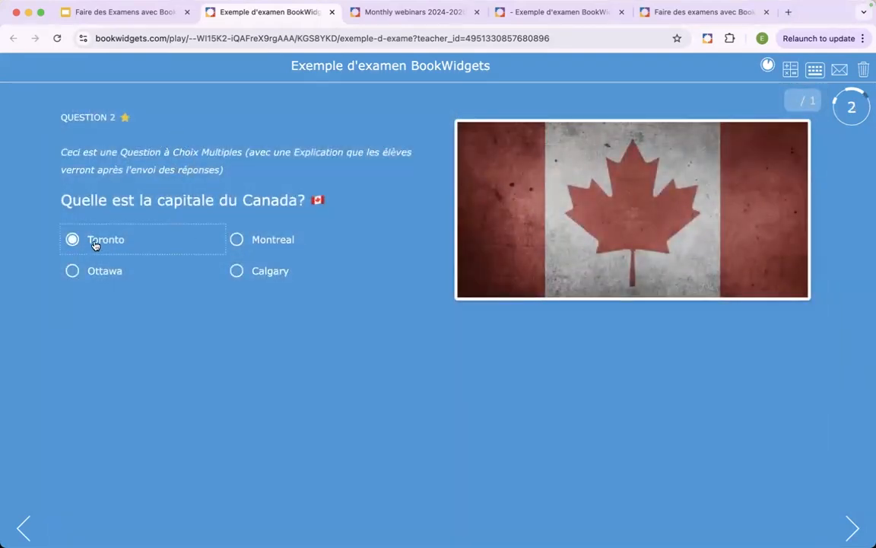
pyautogui.click(126, 120)
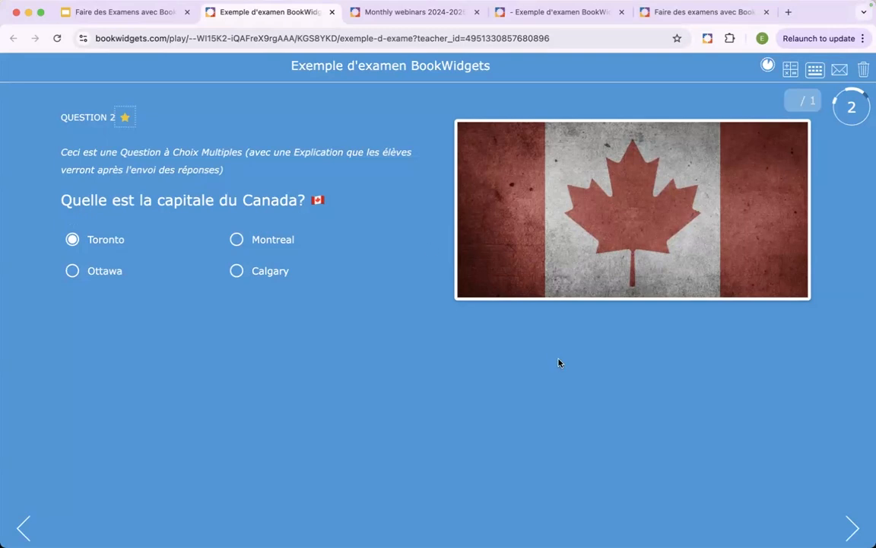
pyautogui.click(852, 531)
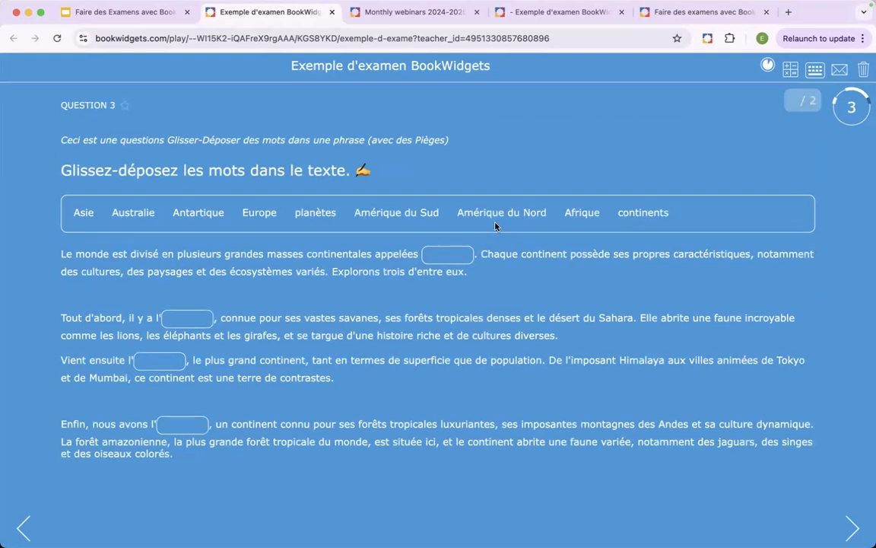
# - In question 3, place Amérique du Nord in the first gap and planètes in the second, and continue to question 4
pyautogui.moveTo(492, 216); pyautogui.dragTo(471, 255)
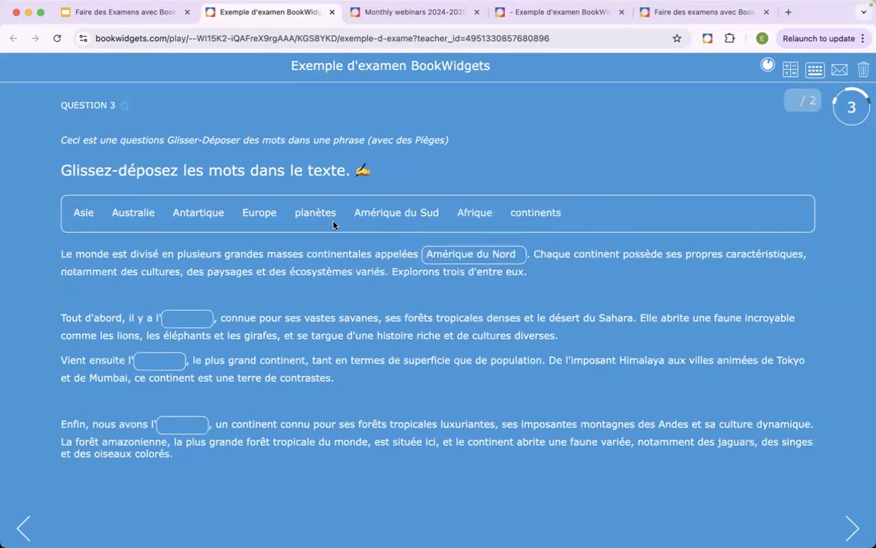
pyautogui.moveTo(313, 215); pyautogui.dragTo(185, 325)
pyautogui.click(842, 517)
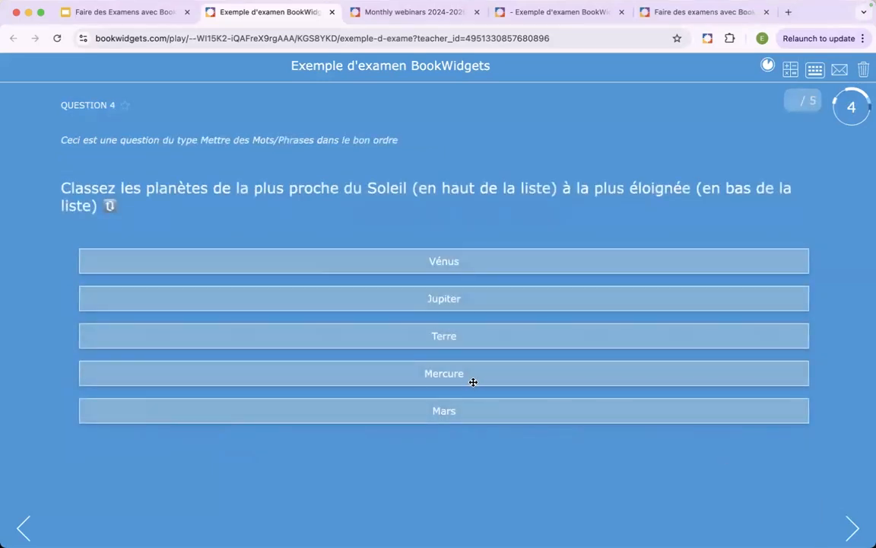
# - Arrange the planets in question 4 as Jupiter, Mercure, Vénus, Terre, Mars, and continue to question 5
pyautogui.moveTo(467, 372); pyautogui.dragTo(463, 297)
pyautogui.moveTo(444, 336); pyautogui.dragTo(430, 260)
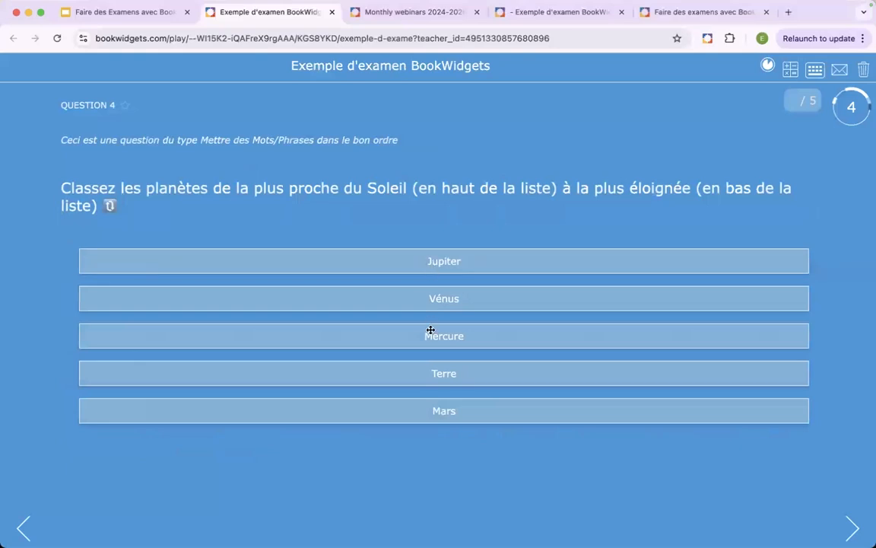
pyautogui.moveTo(430, 344); pyautogui.dragTo(419, 302)
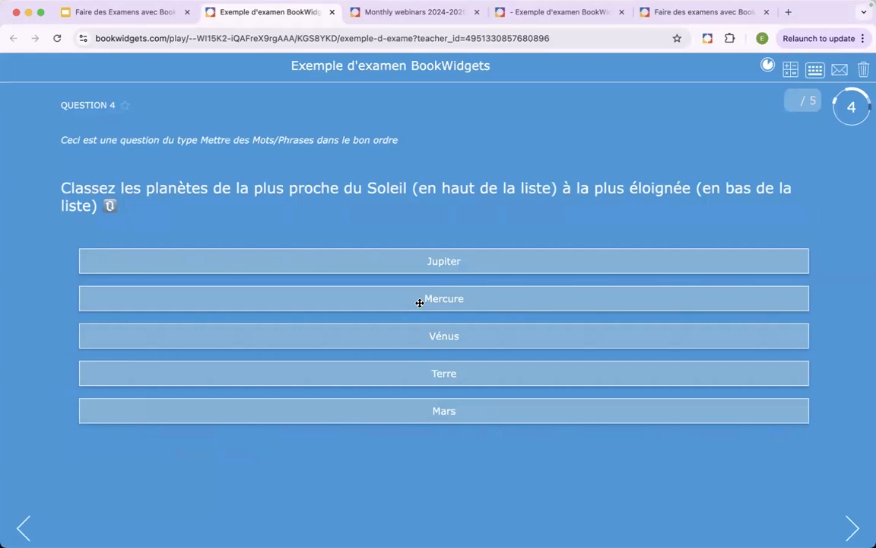
pyautogui.click(850, 528)
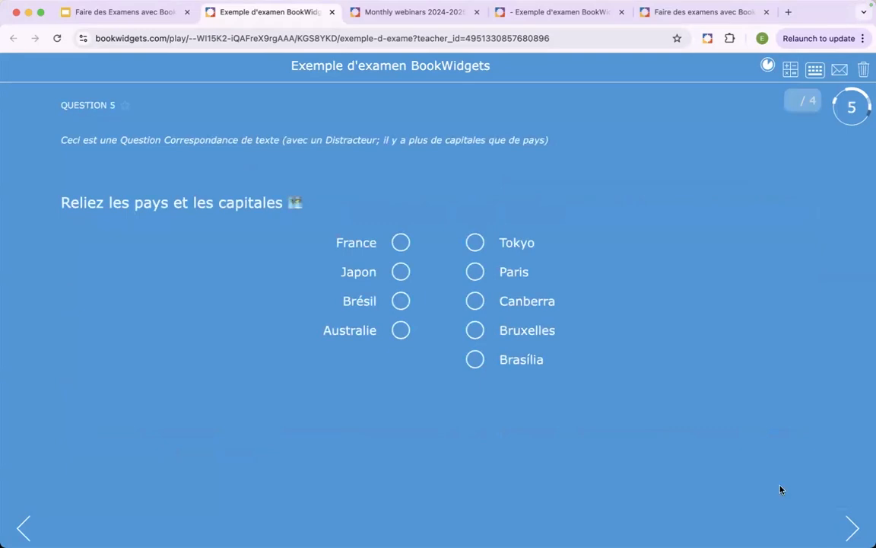
# - In question 5, link France to Paris, Japon to Tokyo, Brésil to Brasília and Australie to Bruxelles, and continue to question 6
pyautogui.moveTo(396, 247); pyautogui.dragTo(470, 285)
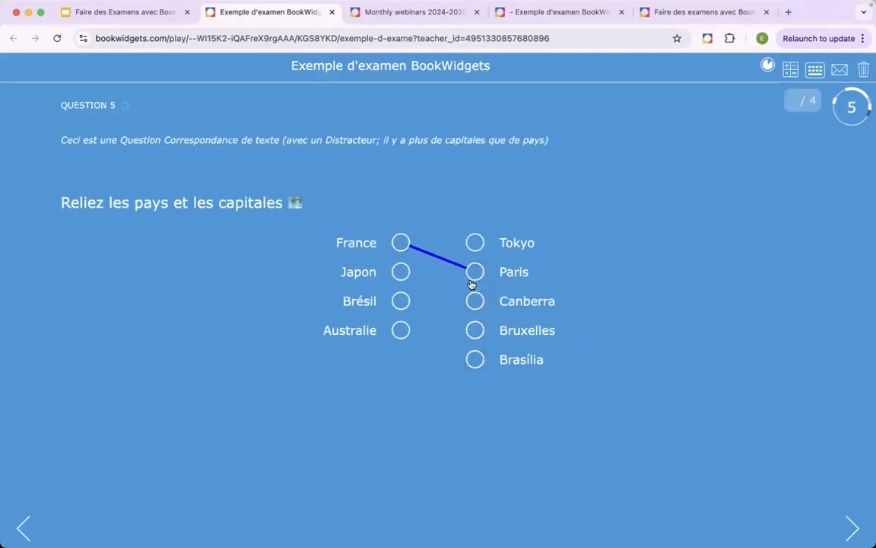
pyautogui.moveTo(408, 271); pyautogui.dragTo(475, 243)
pyautogui.moveTo(401, 302); pyautogui.dragTo(469, 360)
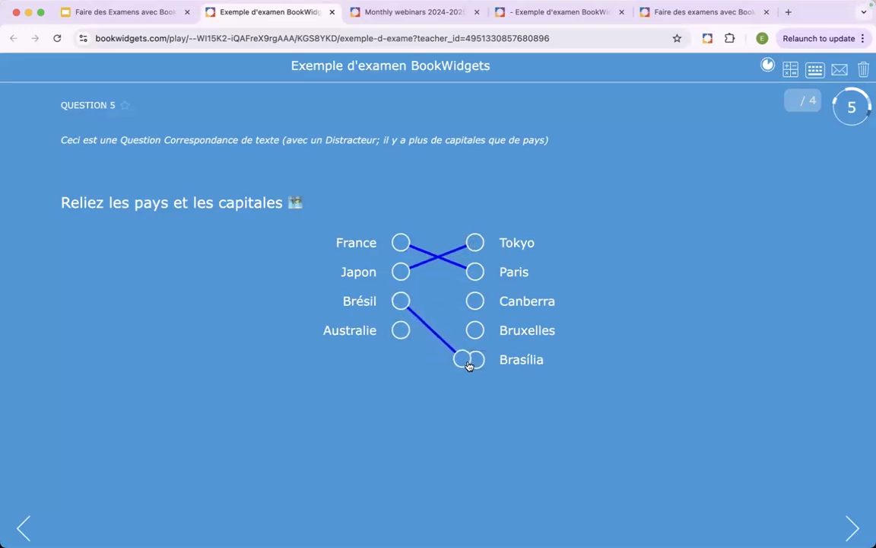
pyautogui.moveTo(410, 333); pyautogui.dragTo(474, 332)
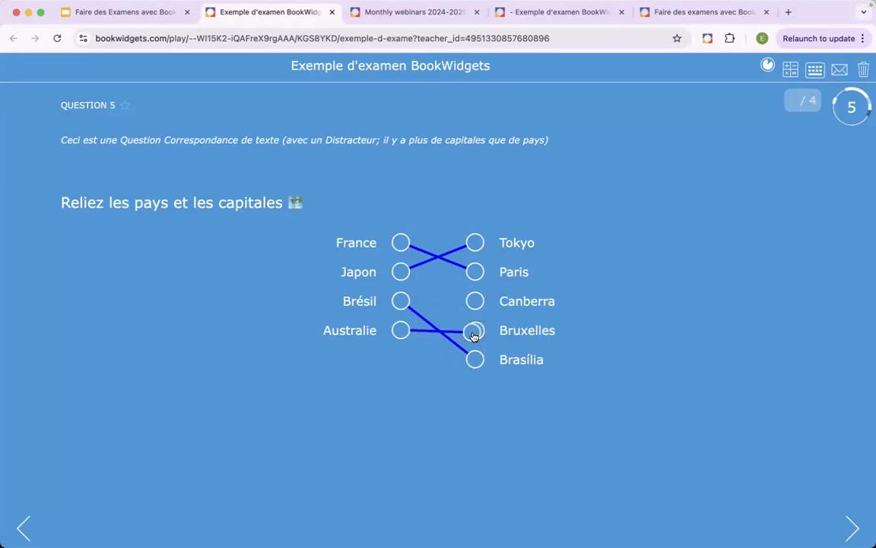
pyautogui.click(851, 529)
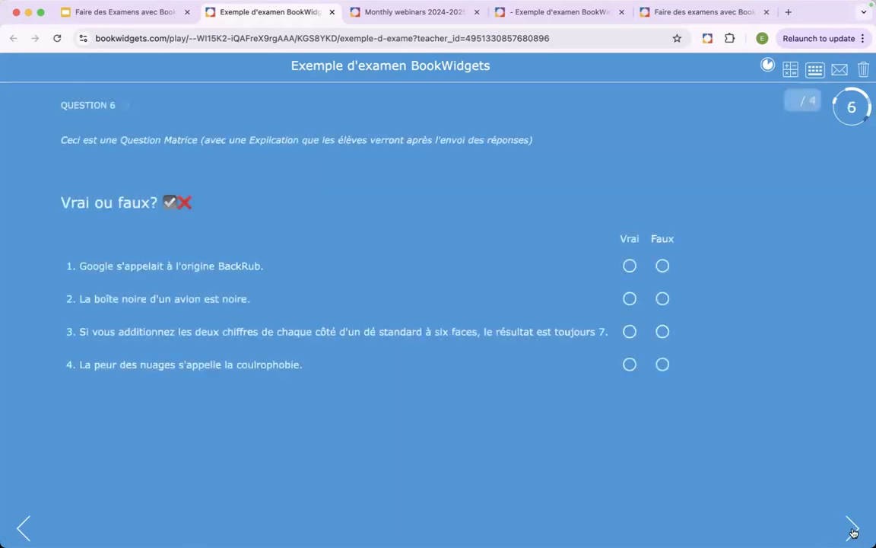
# - Answer the four statements of question 6 with Vrai, Faux, Vrai, Vrai, and continue to question 7
pyautogui.click(630, 265)
pyautogui.click(663, 299)
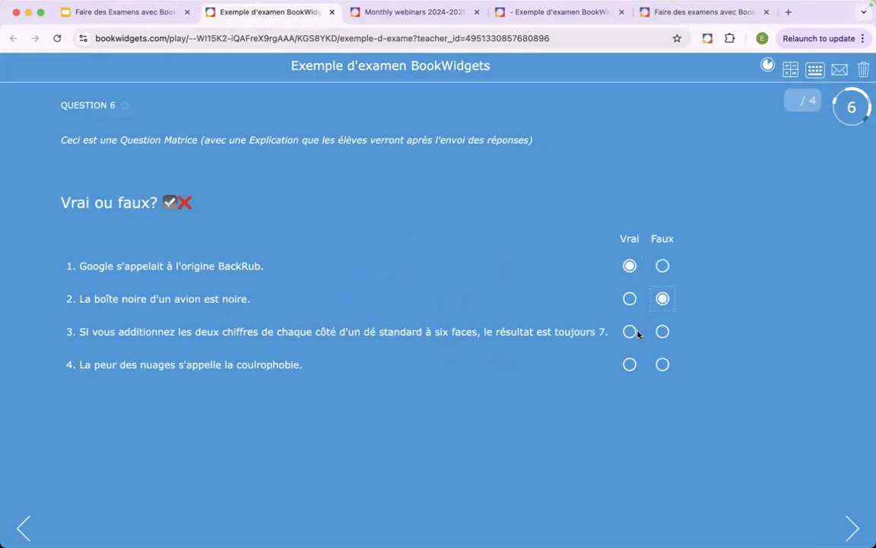
pyautogui.click(630, 332)
pyautogui.click(629, 366)
pyautogui.click(851, 528)
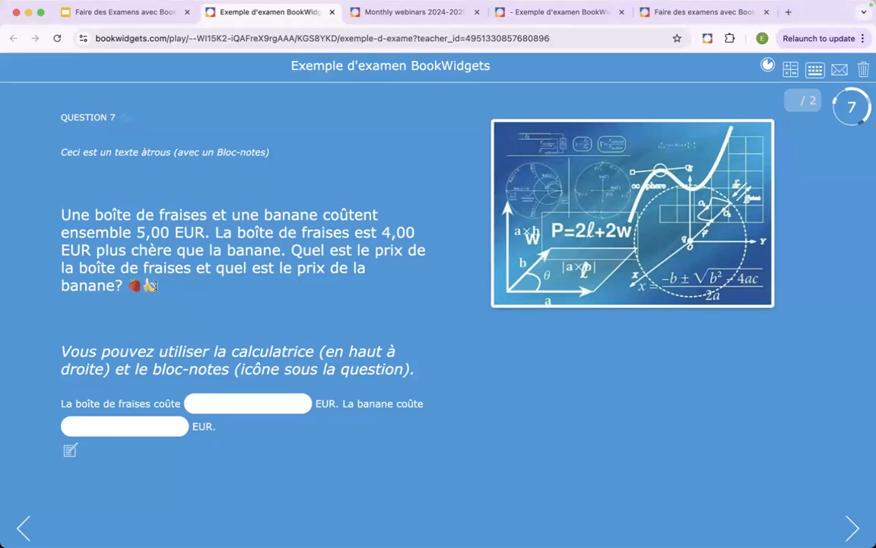
# - Show the calculator in question 7, move it over the formula image, and hide it
pyautogui.click(791, 70)
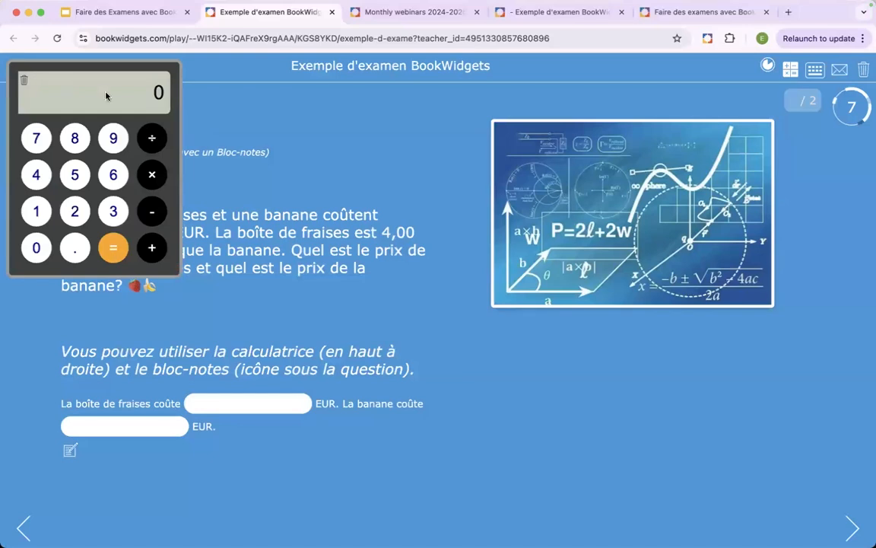
pyautogui.moveTo(131, 66); pyautogui.dragTo(612, 175)
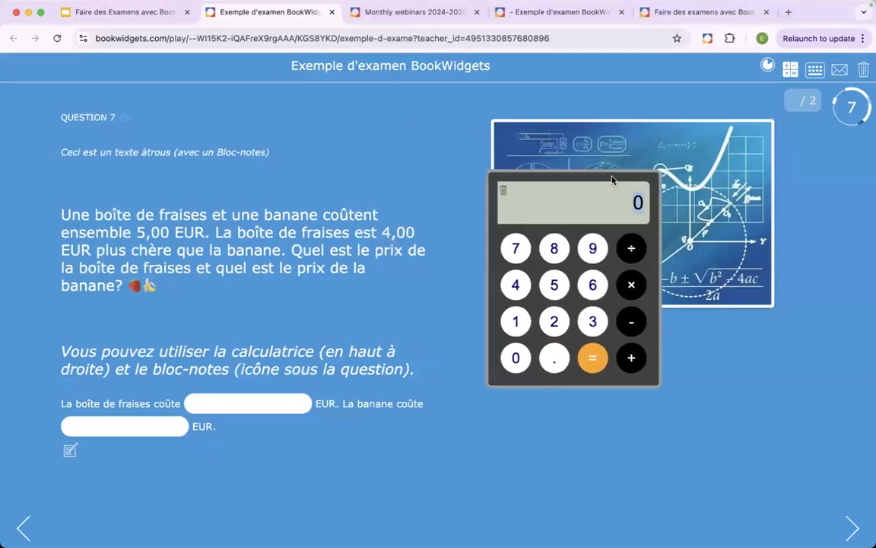
pyautogui.click(791, 69)
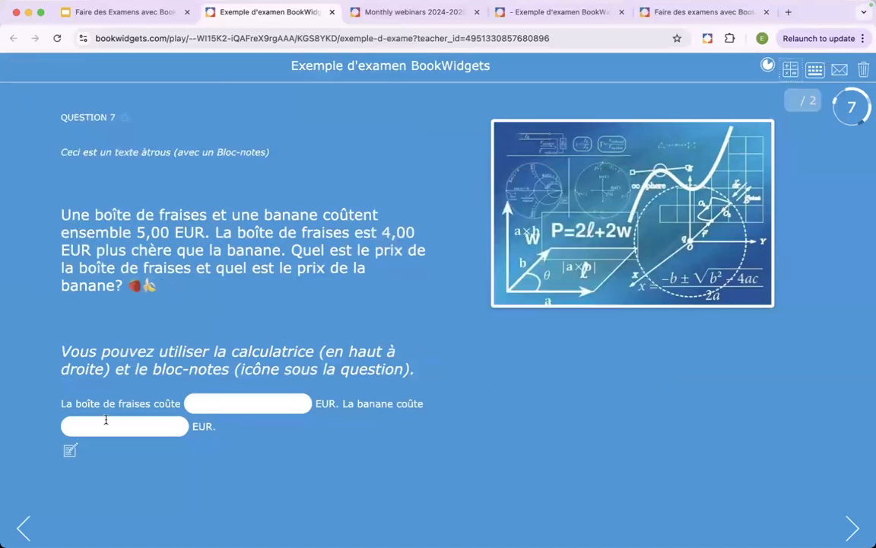
# - Open the notepad under question 7, look over its drawing tools and squared canvas, and close it
pyautogui.click(70, 450)
pyautogui.scroll(-3, 397, 348)
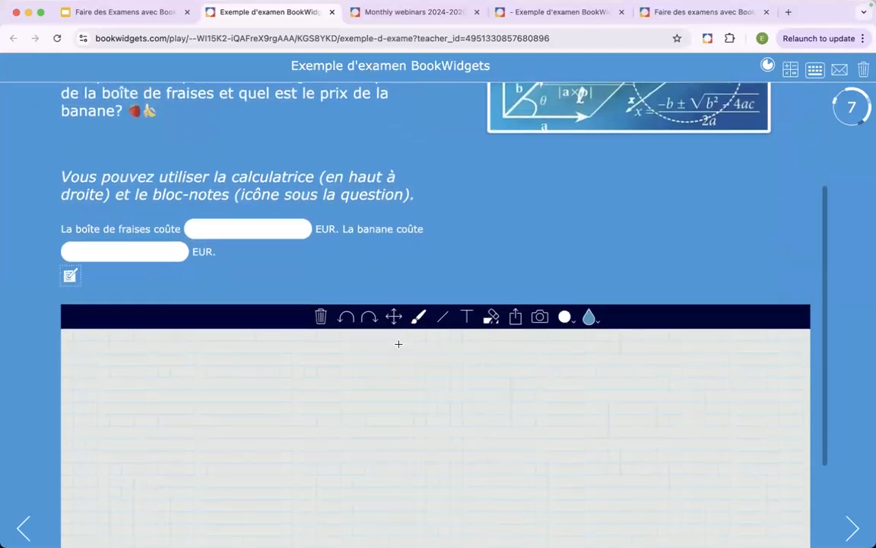
pyautogui.scroll(-3, 398, 344)
pyautogui.scroll(3, 398, 344)
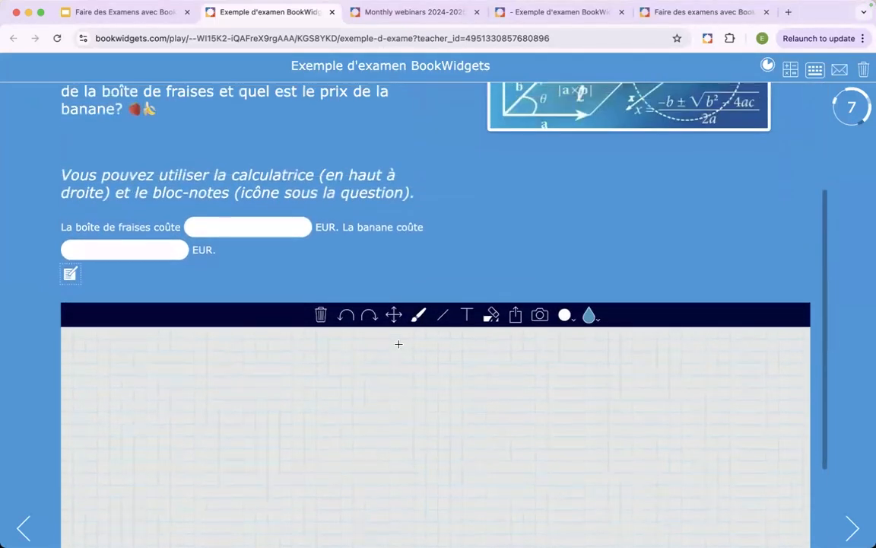
pyautogui.scroll(2, 399, 344)
pyautogui.scroll(2, 398, 349)
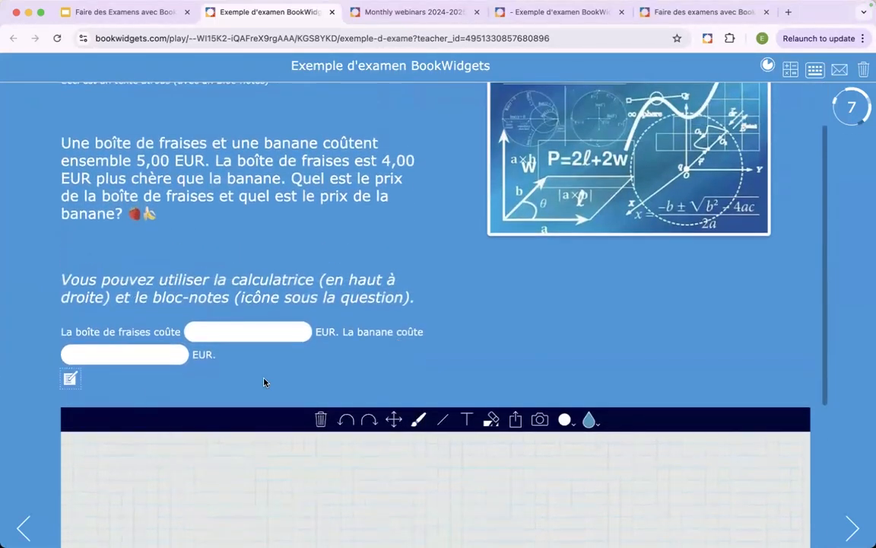
pyautogui.click(70, 380)
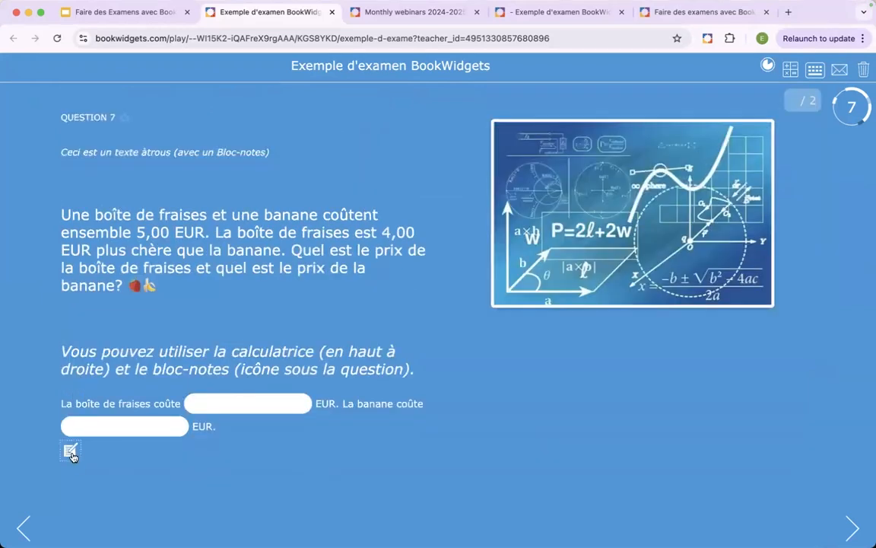
# - Show and hide question 7's notepad again, and continue to question 8 without filling in the prices
pyautogui.click(70, 451)
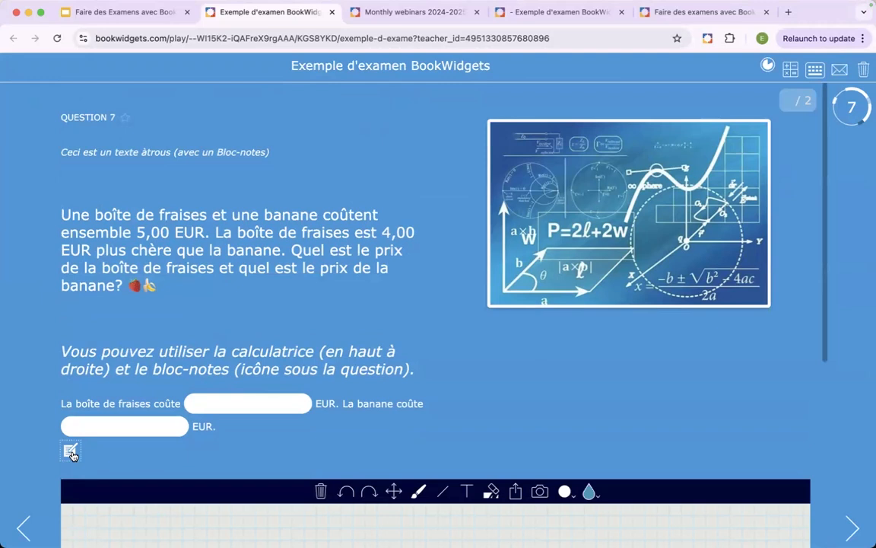
pyautogui.click(70, 452)
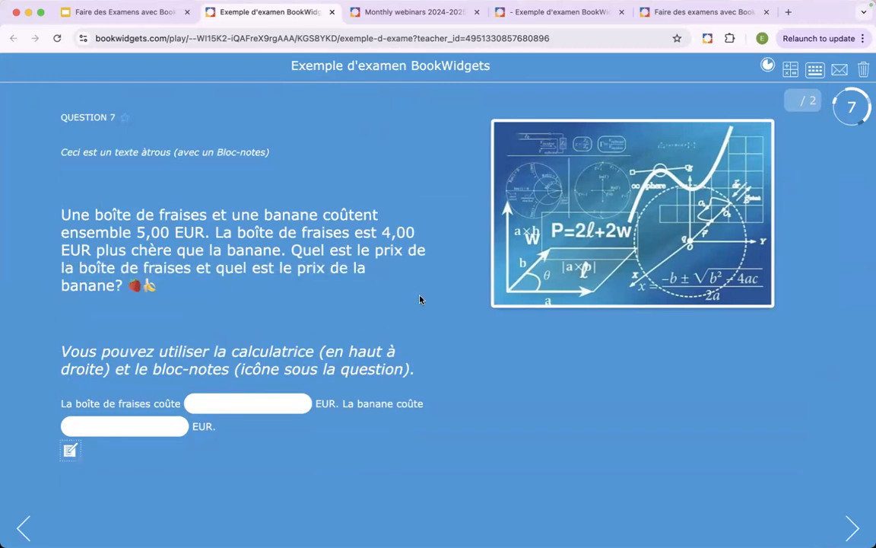
pyautogui.click(69, 450)
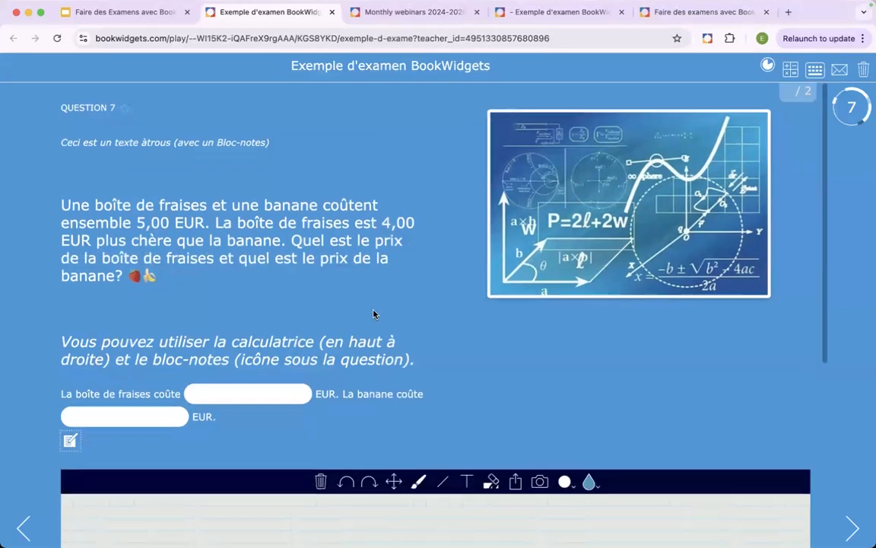
pyautogui.scroll(-2, 374, 314)
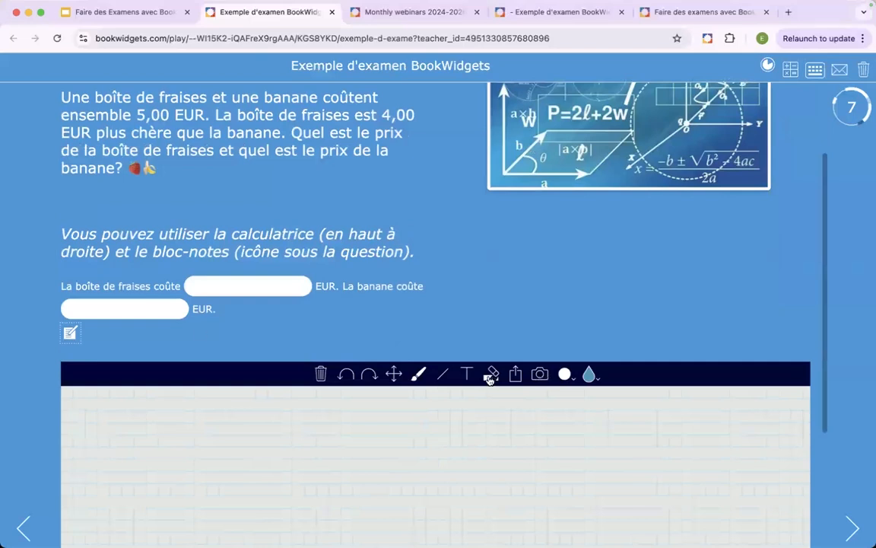
pyautogui.click(69, 334)
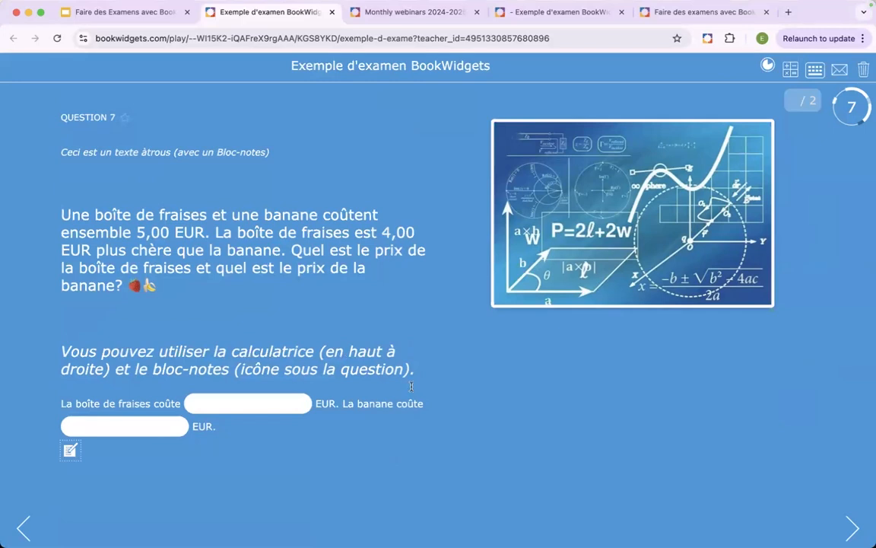
pyautogui.click(247, 406)
pyautogui.click(853, 530)
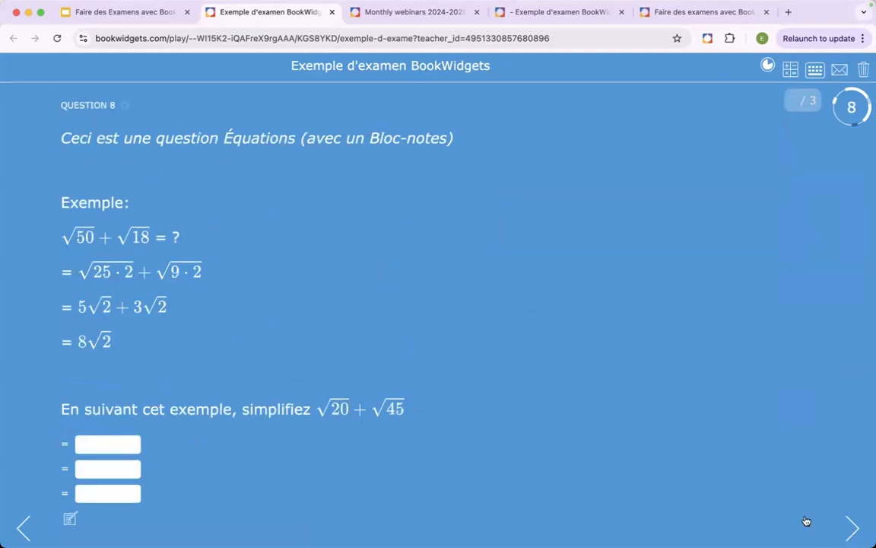
# - Show the math symbol palette for question 8's first answer field, look through its symbols, close it, and continue to question 9
pyautogui.click(100, 445)
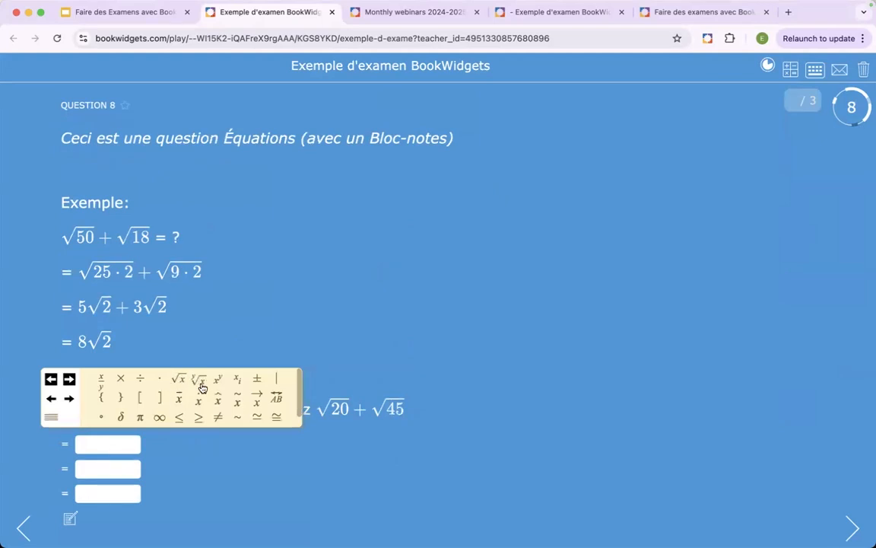
pyautogui.scroll(-1, 209, 386)
pyautogui.scroll(1, 208, 386)
pyautogui.click(433, 363)
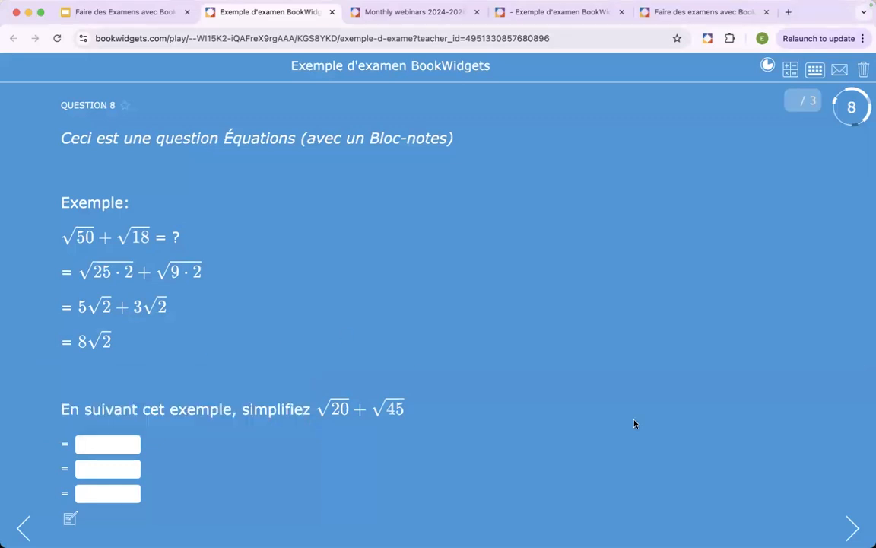
pyautogui.click(852, 527)
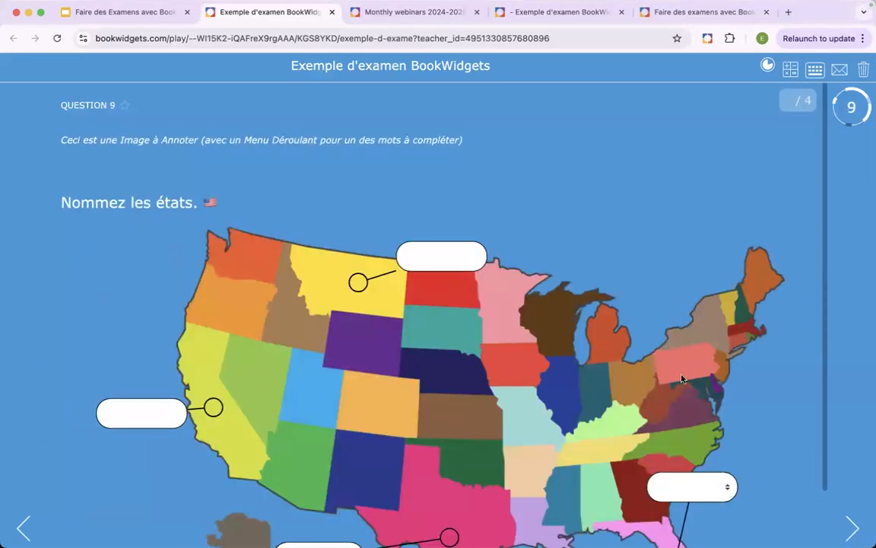
# - Look over question 9's map of states, show the dropdown choices of the Florida label without choosing one, and continue to question 10
pyautogui.scroll(-2, 512, 199)
pyautogui.click(447, 187)
pyautogui.click(727, 423)
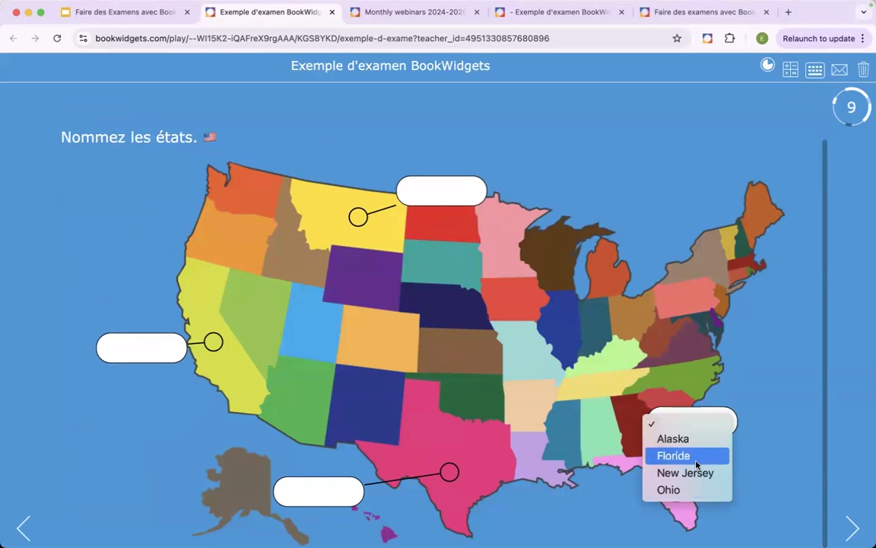
pyautogui.click(764, 381)
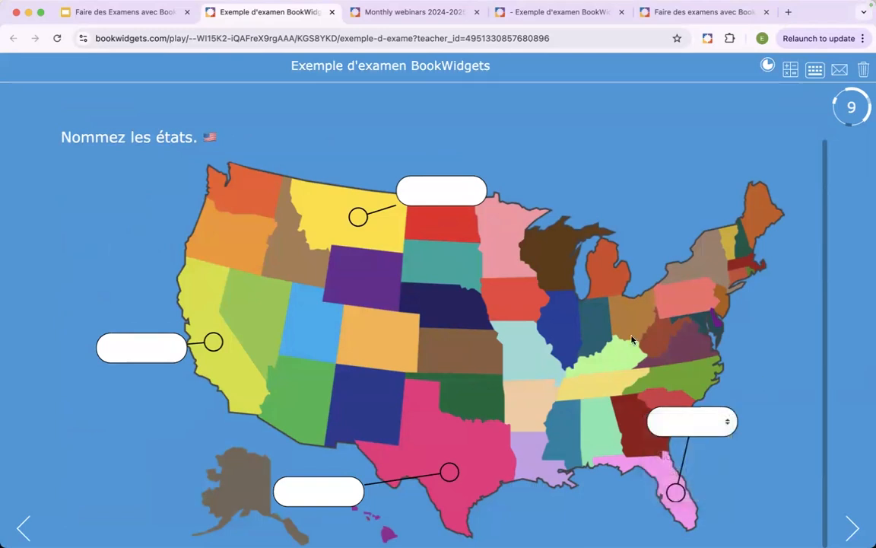
pyautogui.scroll(2, 456, 258)
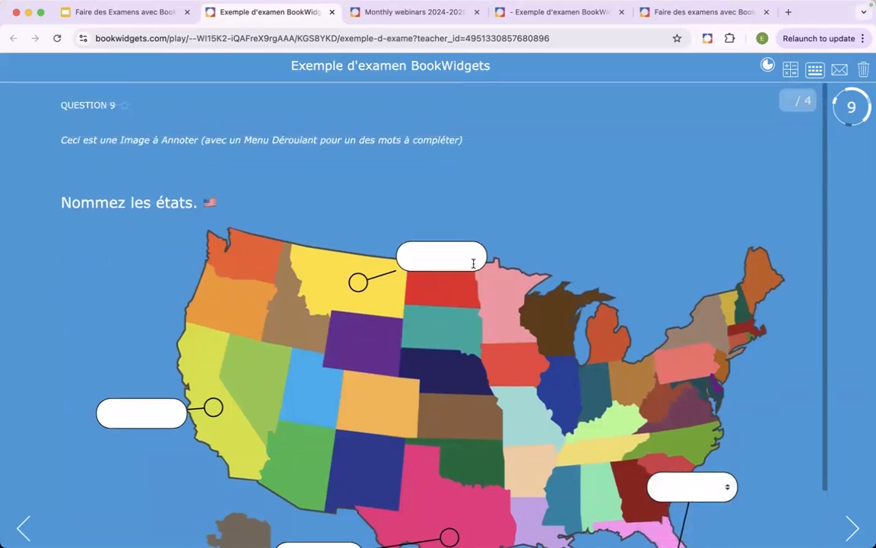
pyautogui.scroll(-2, 479, 264)
pyautogui.click(852, 528)
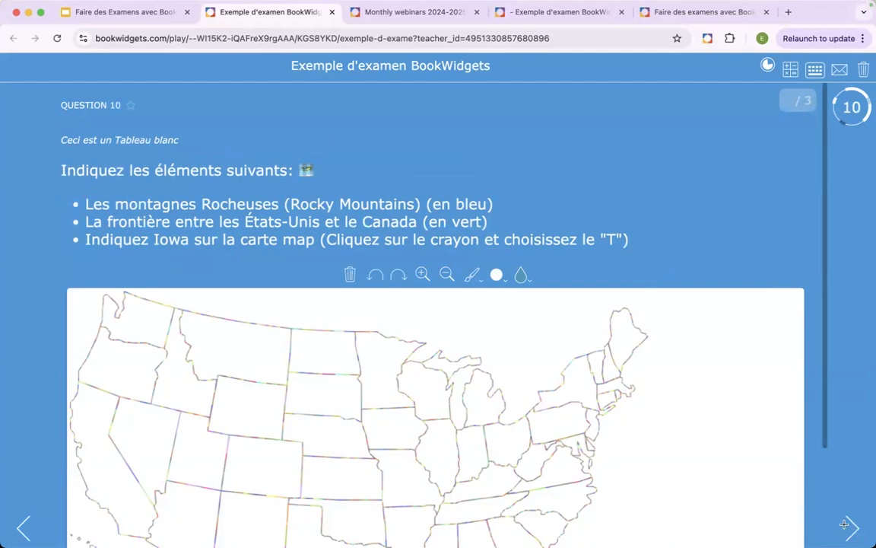
# - Trace the border between the United States and Canada in green on question 10's whiteboard map, and continue to question 11
pyautogui.scroll(-3, 673, 211)
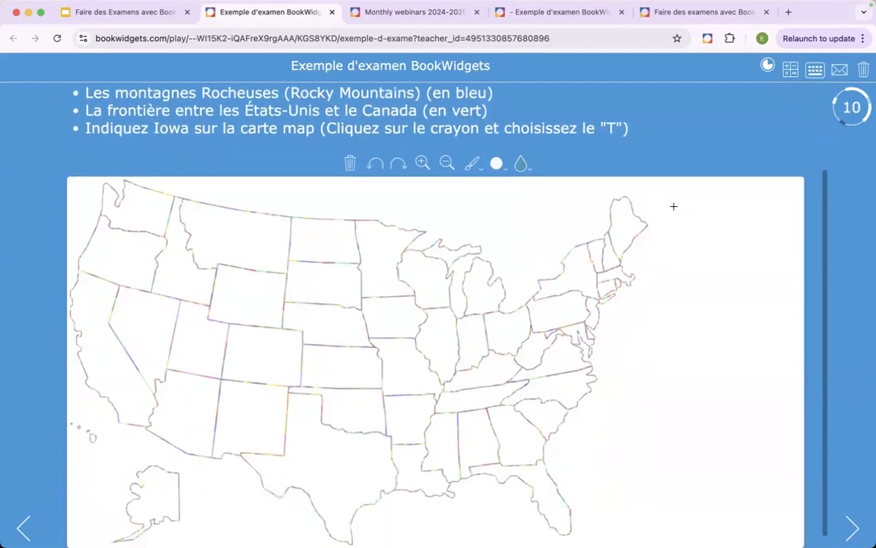
pyautogui.scroll(1, 673, 207)
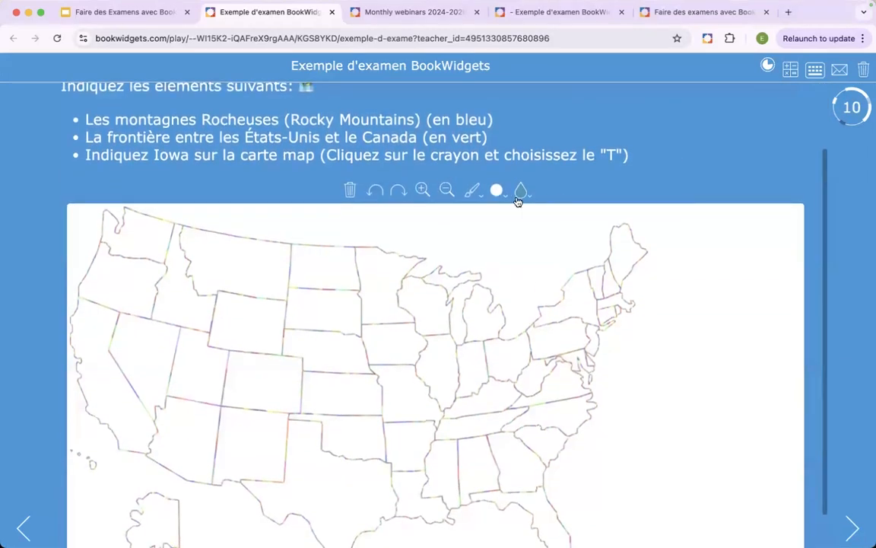
pyautogui.click(520, 191)
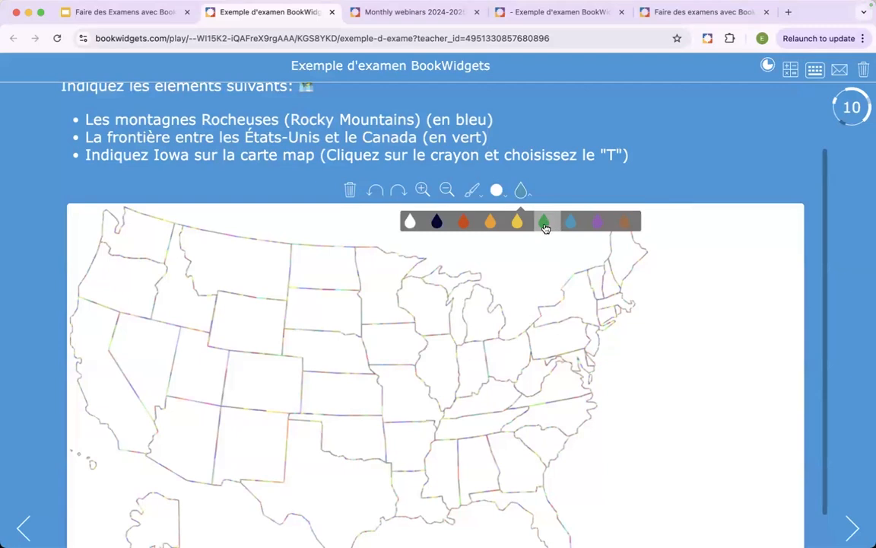
pyautogui.click(544, 225)
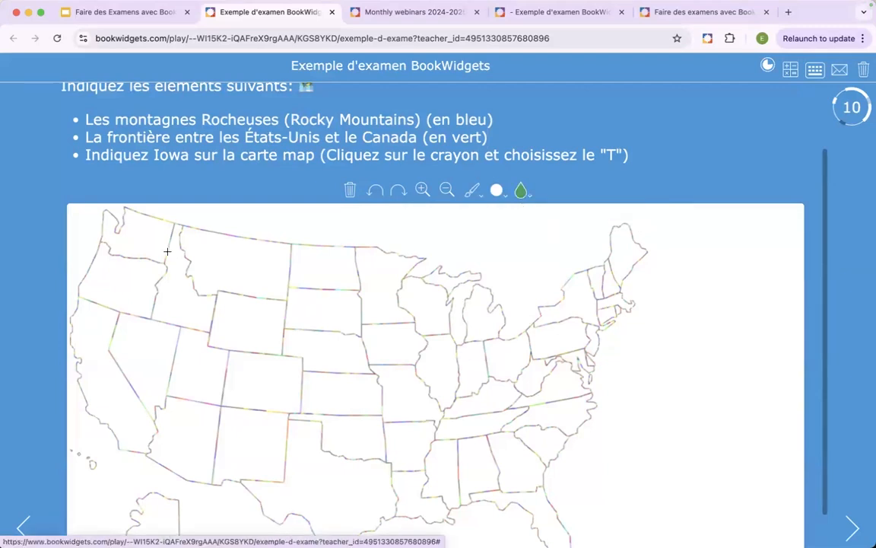
pyautogui.moveTo(124, 210)
pyautogui.mouseDown()
pyautogui.moveTo(271, 242)
pyautogui.moveTo(421, 255)
pyautogui.moveTo(406, 275)
pyautogui.moveTo(484, 274)
pyautogui.mouseUp()
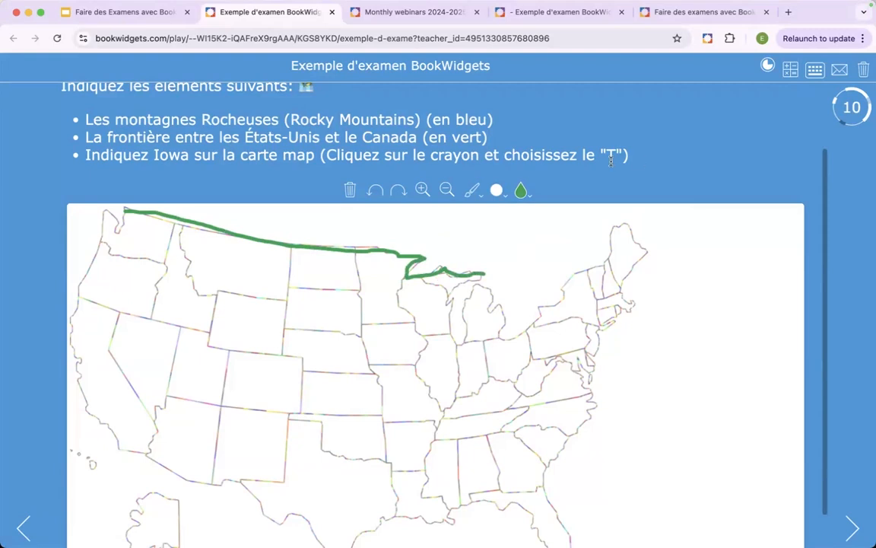
pyautogui.scroll(-1, 610, 160)
pyautogui.scroll(3, 610, 163)
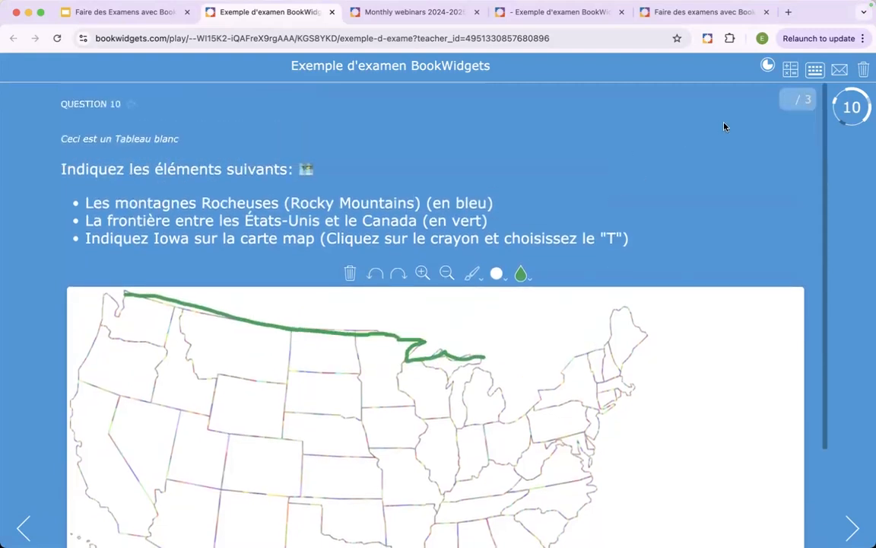
pyautogui.scroll(-3, 643, 167)
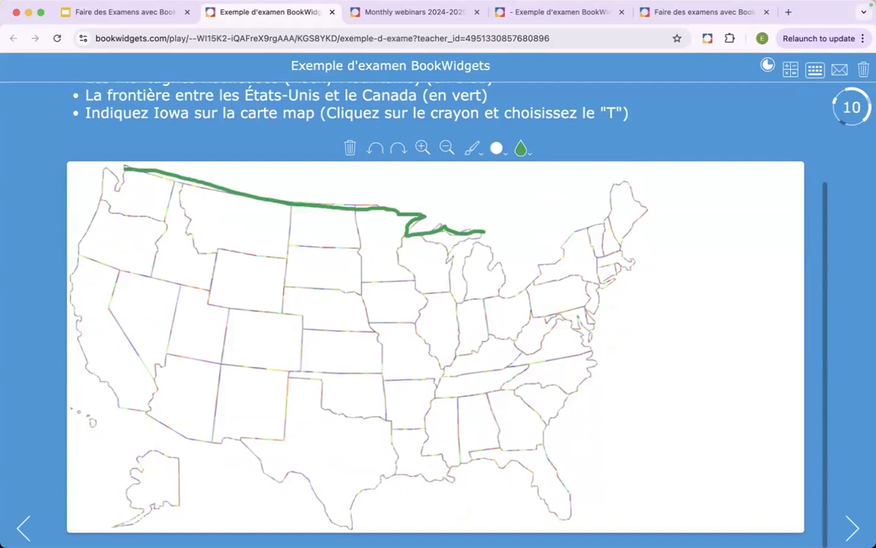
pyautogui.click(853, 528)
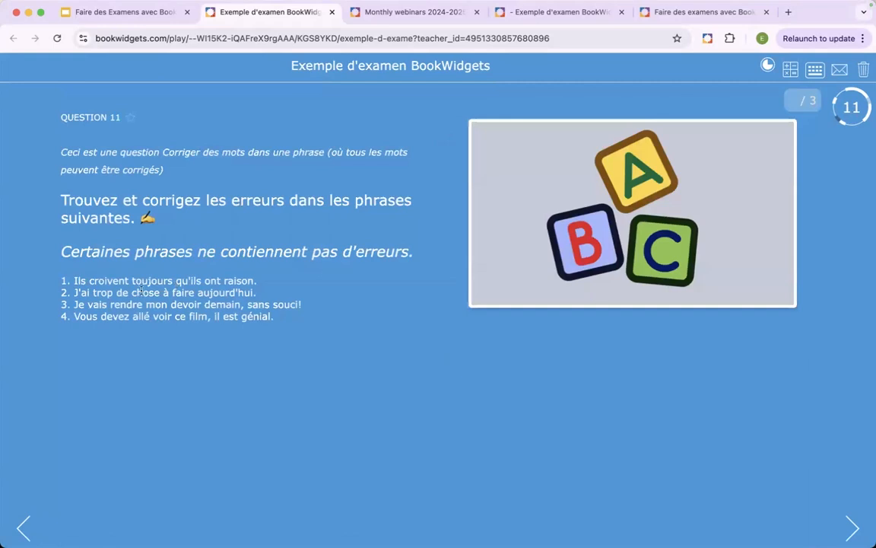
# - In question 11, correct "croivent" to "croient", "chose" to "choses" and "allé" to "aller"
pyautogui.click(111, 281)
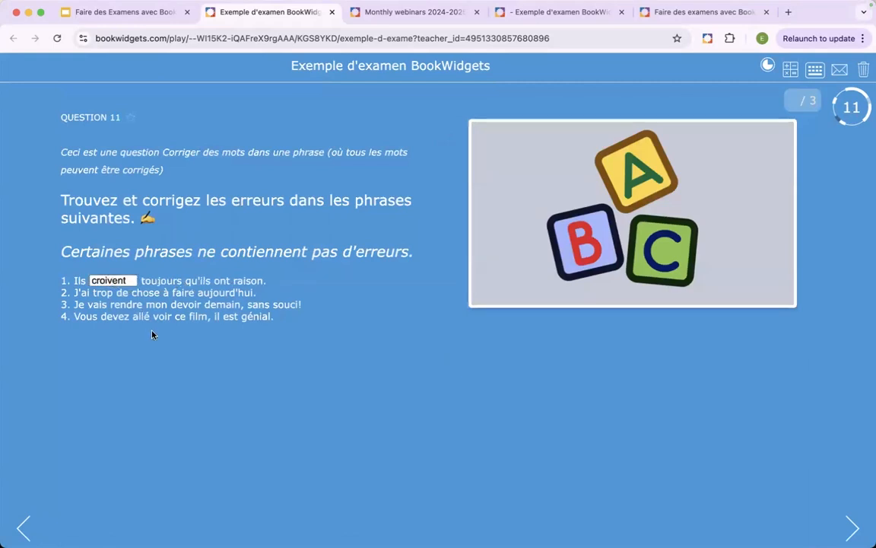
pyautogui.press('Delete')
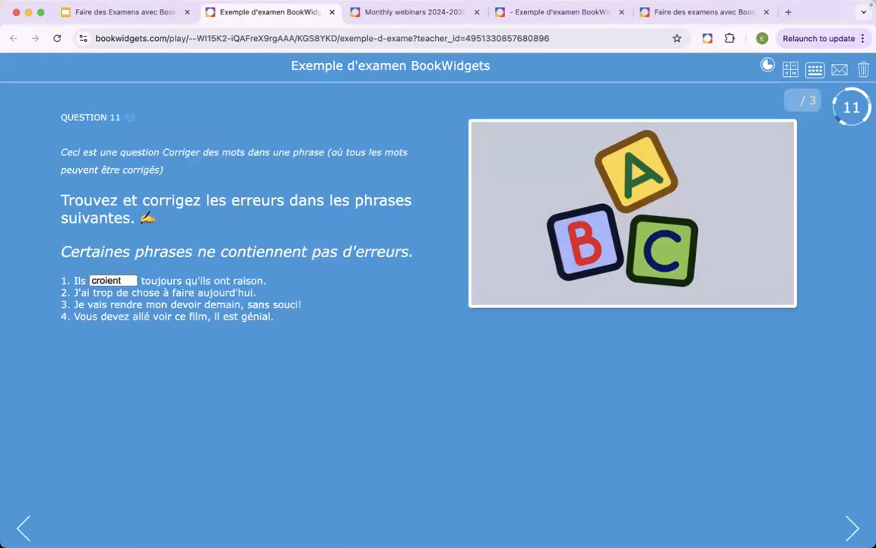
pyautogui.click(220, 366)
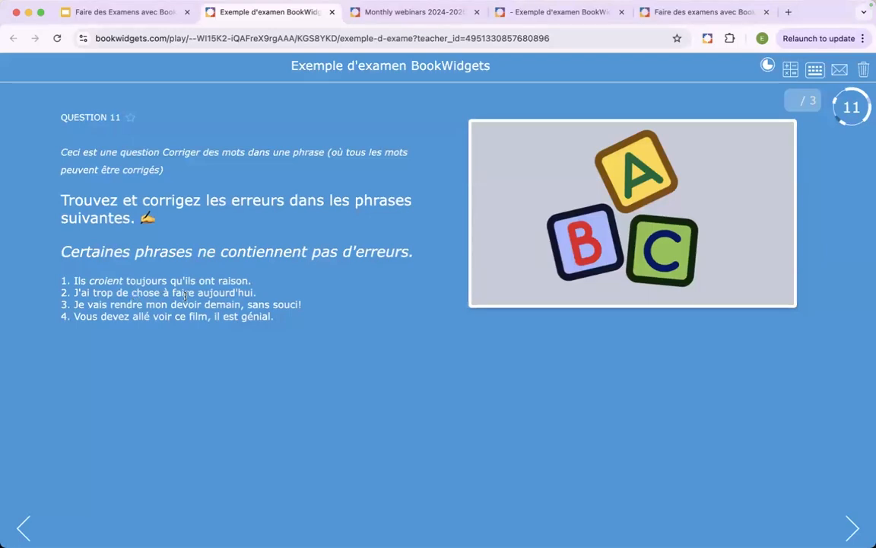
pyautogui.click(134, 293)
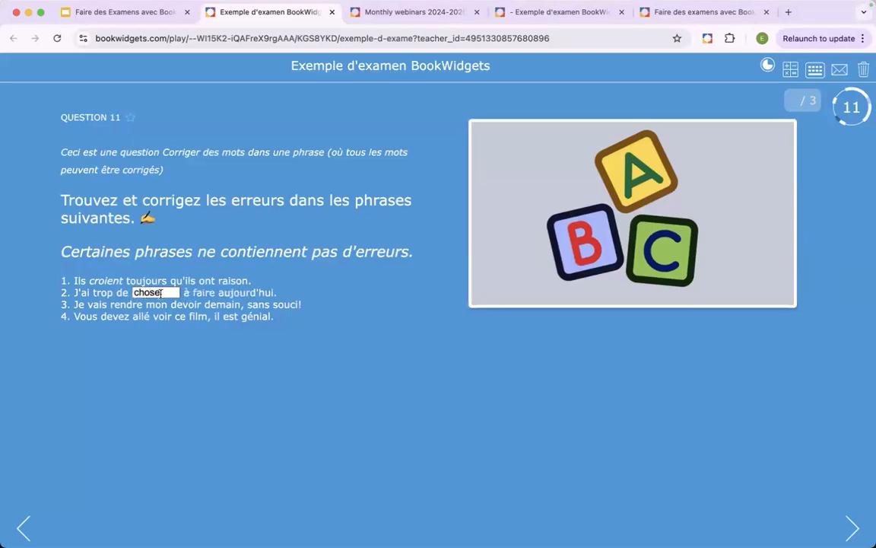
pyautogui.write('s')
pyautogui.click(217, 375)
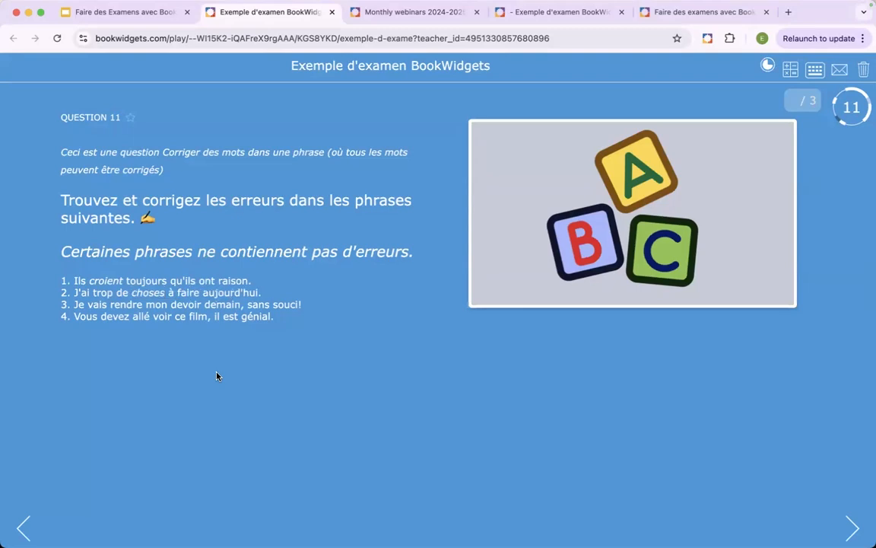
pyautogui.click(142, 316)
pyautogui.press('BackSpace')
pyautogui.write('er')
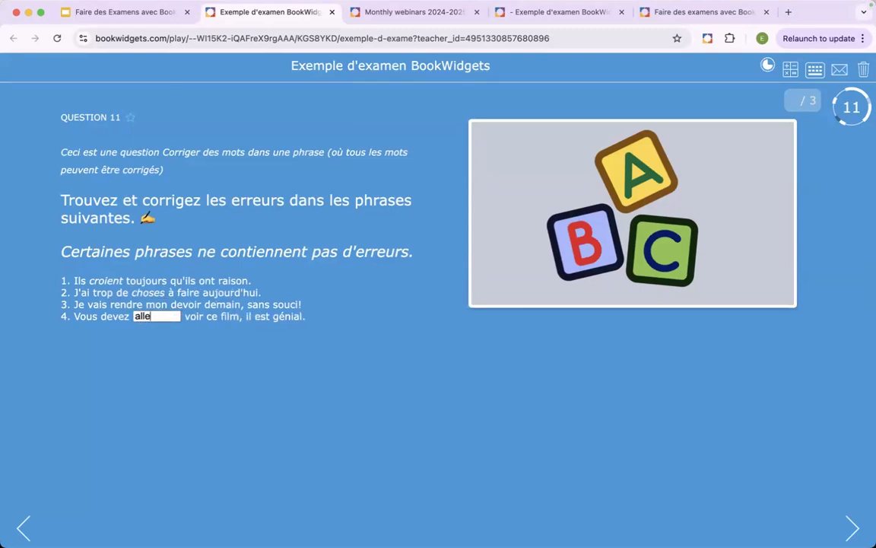
pyautogui.click(232, 373)
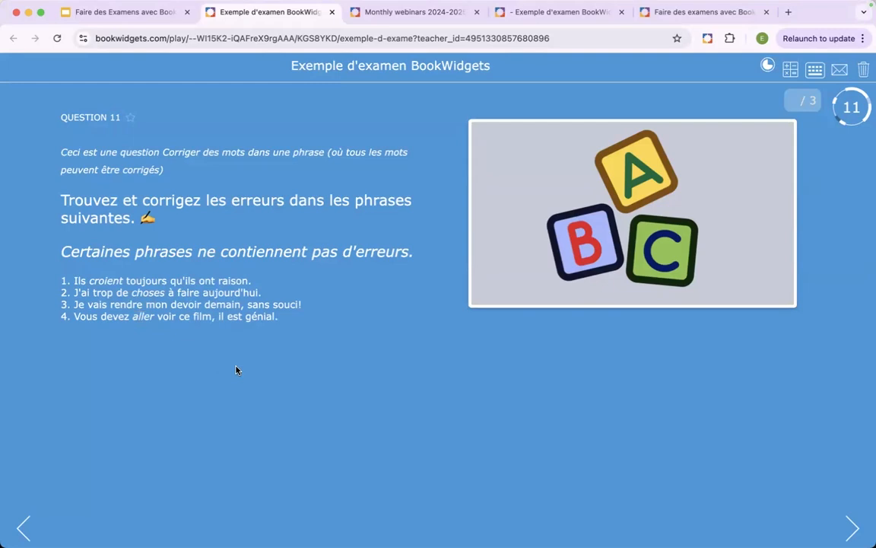
# - Edit the ending of the word "génial" in question 11's fourth sentence, and continue to question 12
pyautogui.click(262, 316)
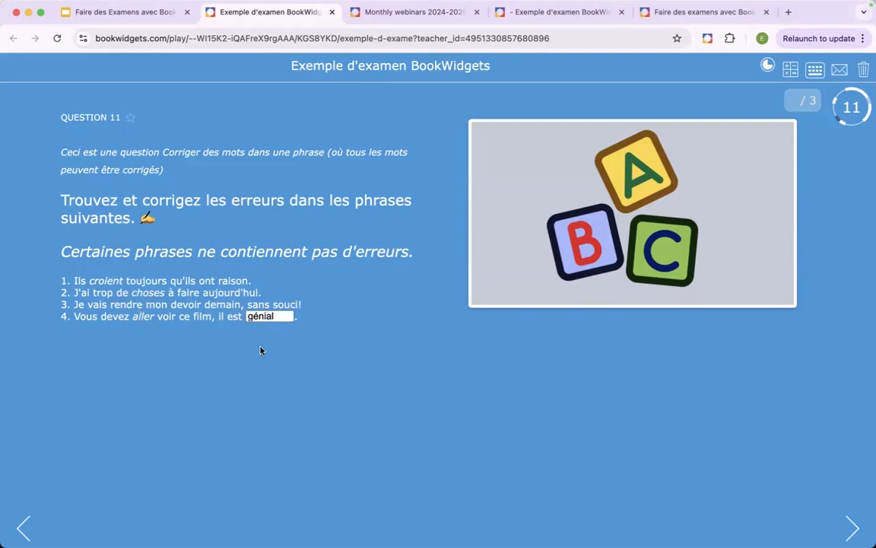
pyautogui.press('BackSpace')
pyautogui.write('e')
pyautogui.click(342, 354)
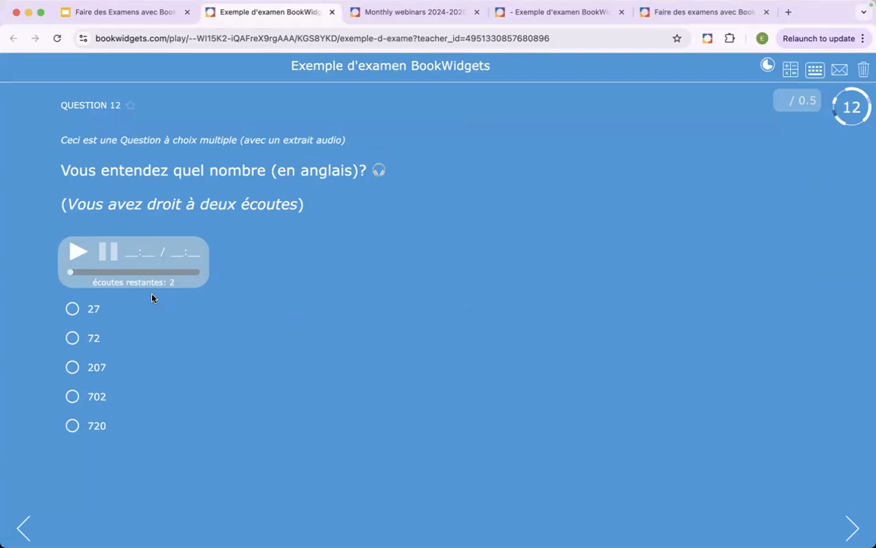
# - Examine the remaining-listens counter of question 12's audio player up close, and play the clip once
pyautogui.scroll(5, 154, 291)
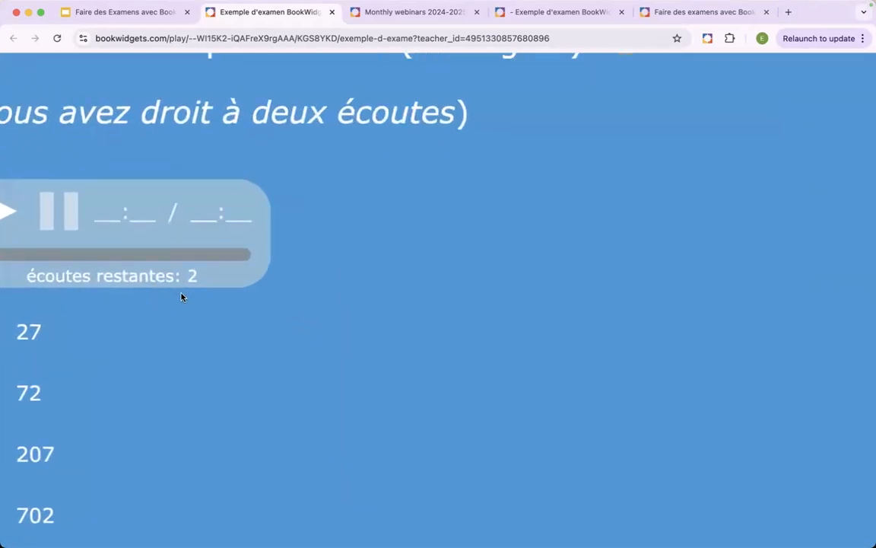
pyautogui.hscroll(-1, 184, 296)
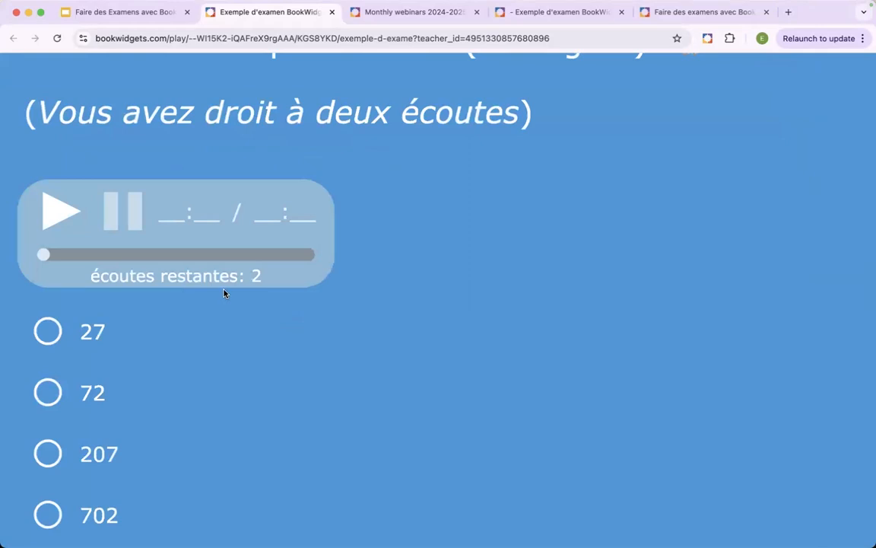
pyautogui.scroll(-5, 232, 318)
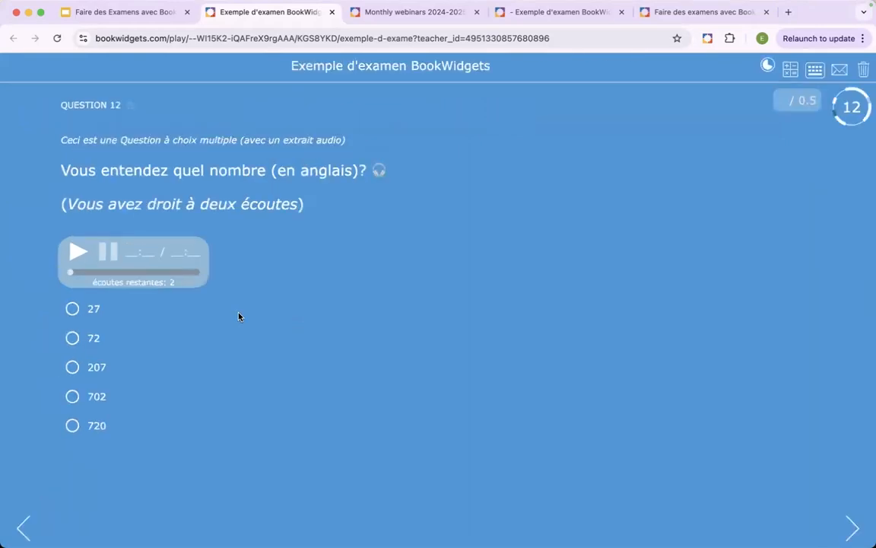
pyautogui.click(74, 257)
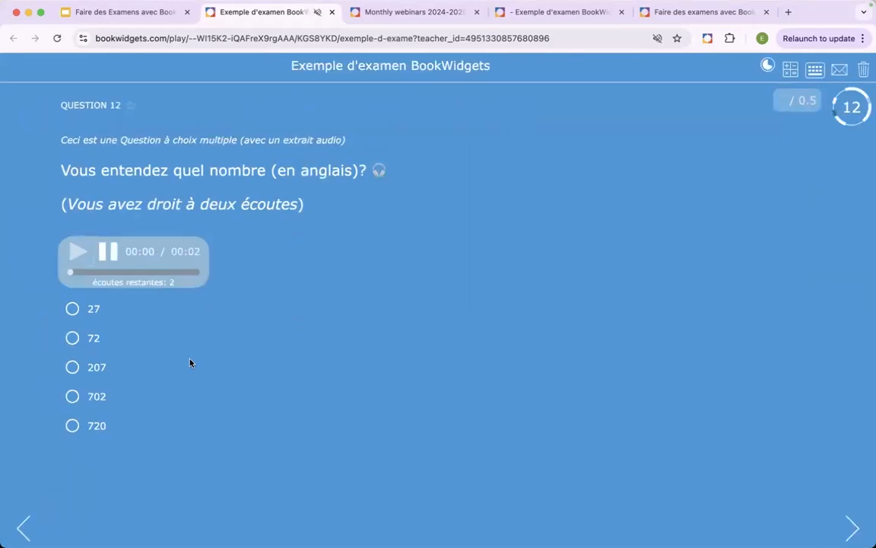
# - Check the counter again, raise the volume, and play question 12's audio clip a second time
pyautogui.scroll(5, 135, 311)
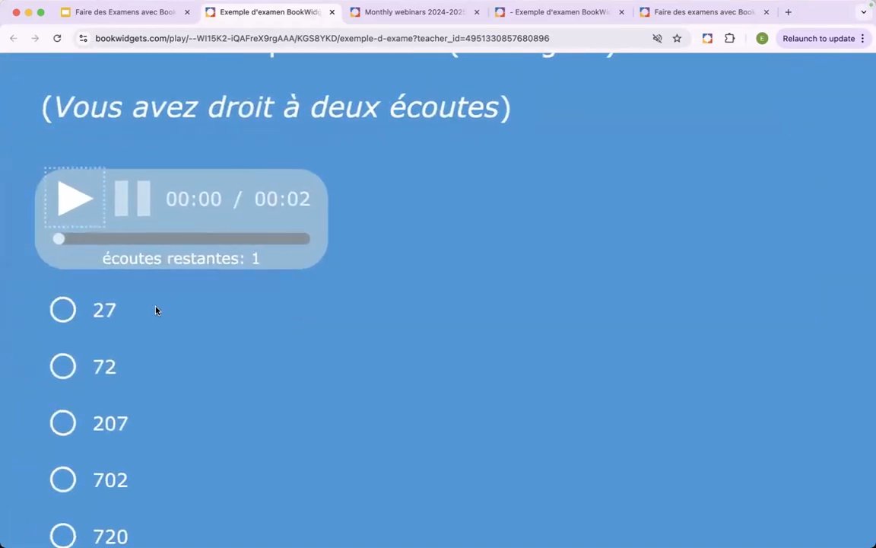
pyautogui.press('XF86AudioRaiseVolume')
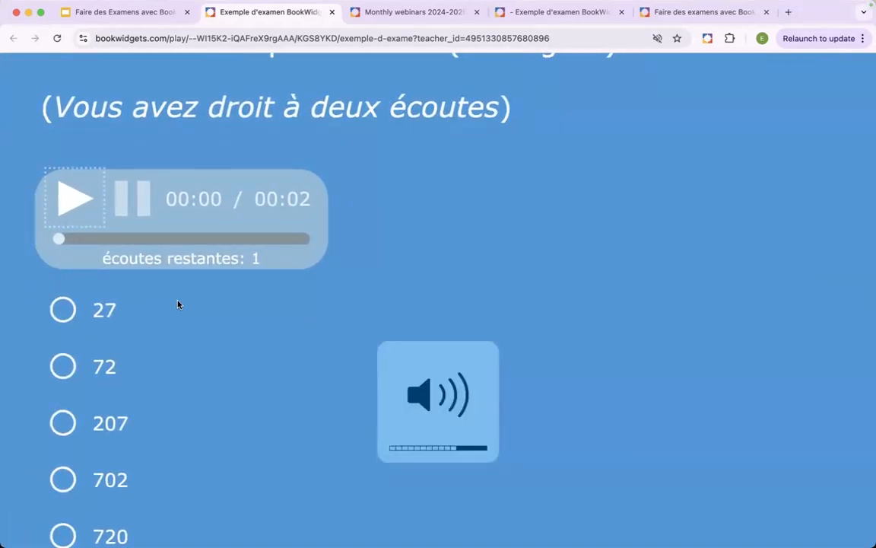
pyautogui.click(75, 206)
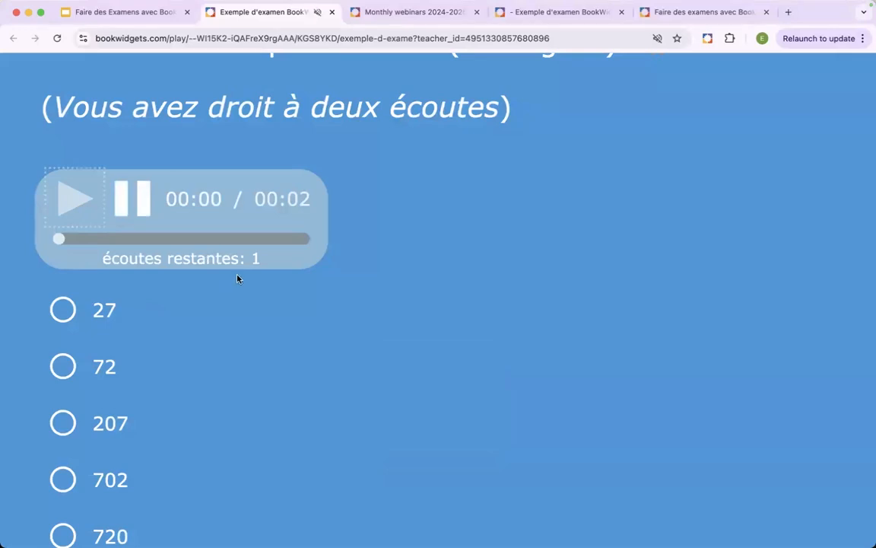
pyautogui.scroll(-5, 298, 323)
pyautogui.scroll(-3, 299, 323)
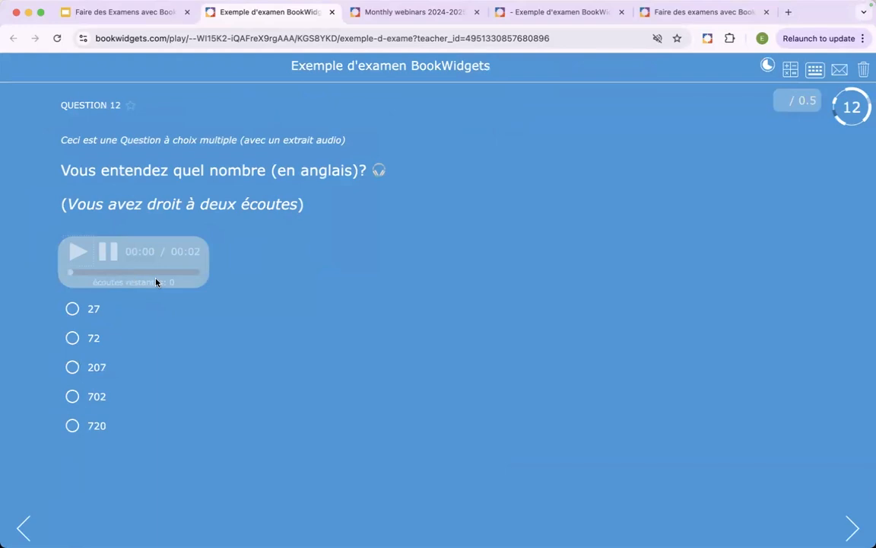
# - Check the used-up audio player up close, answer question 12 with 72, and continue to question 13
pyautogui.scroll(5, 156, 282)
pyautogui.hscroll(-1, 197, 297)
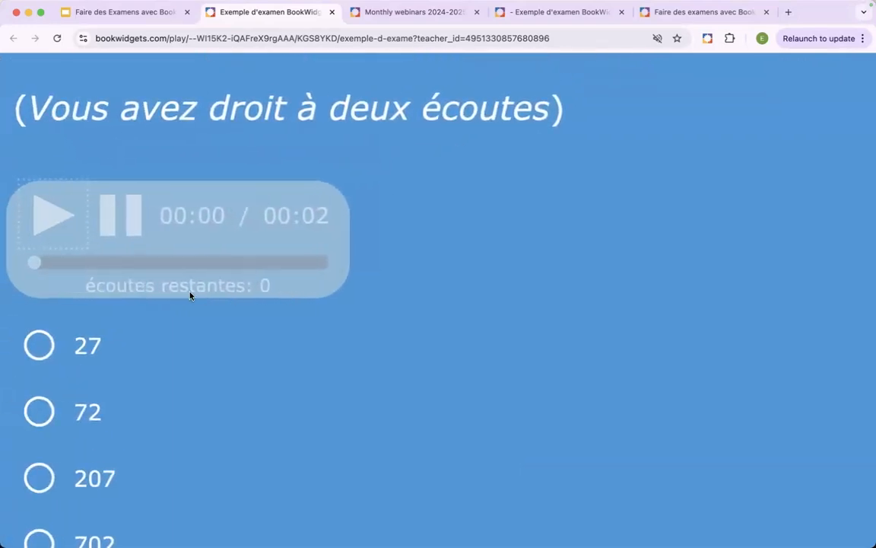
pyautogui.scroll(-5, 177, 302)
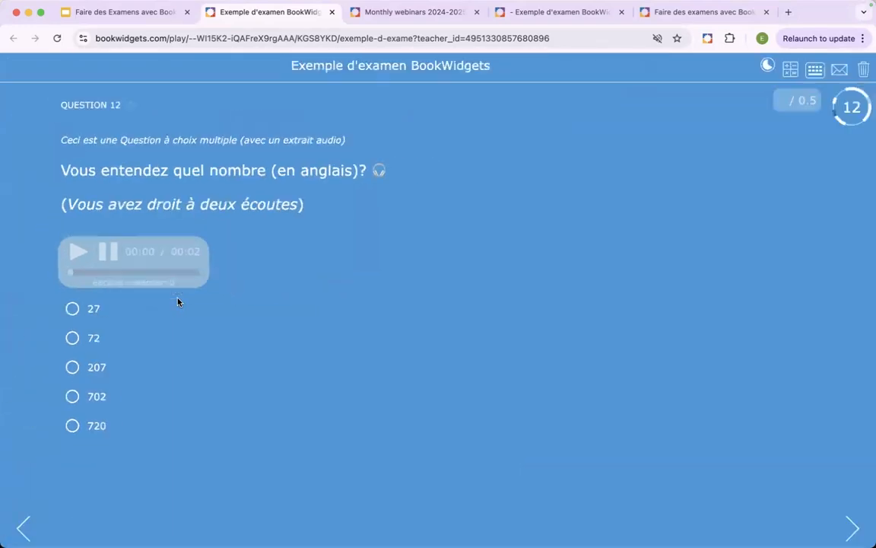
pyautogui.click(73, 338)
pyautogui.click(853, 524)
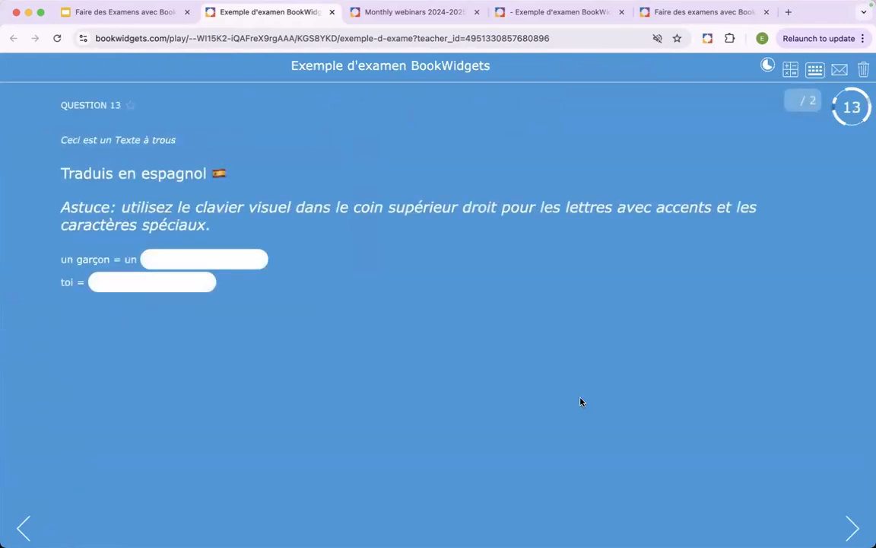
# - Answer question 13's first gap with "niño", using the movable visual keyboard for the ñ, hide the keyboard, and continue to question 14
pyautogui.click(232, 257)
pyautogui.write('ni')
pyautogui.click(812, 72)
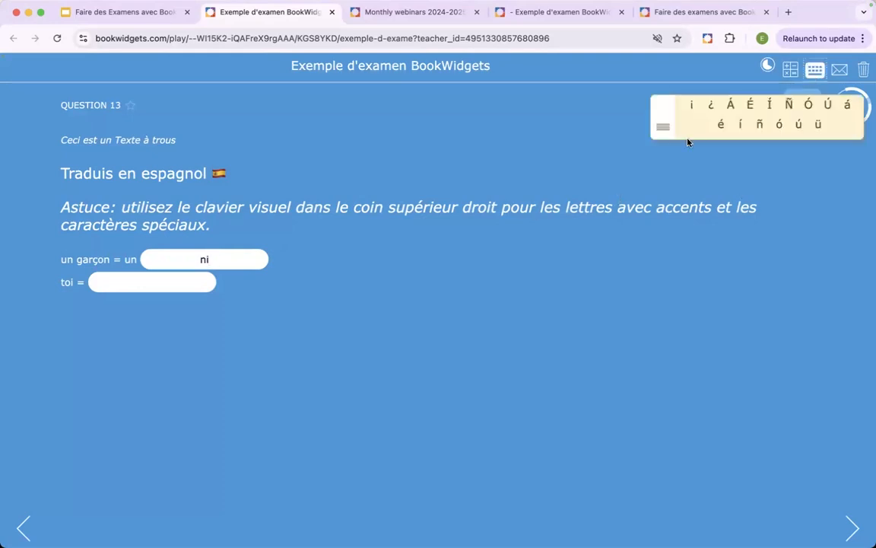
pyautogui.moveTo(657, 131); pyautogui.dragTo(407, 280)
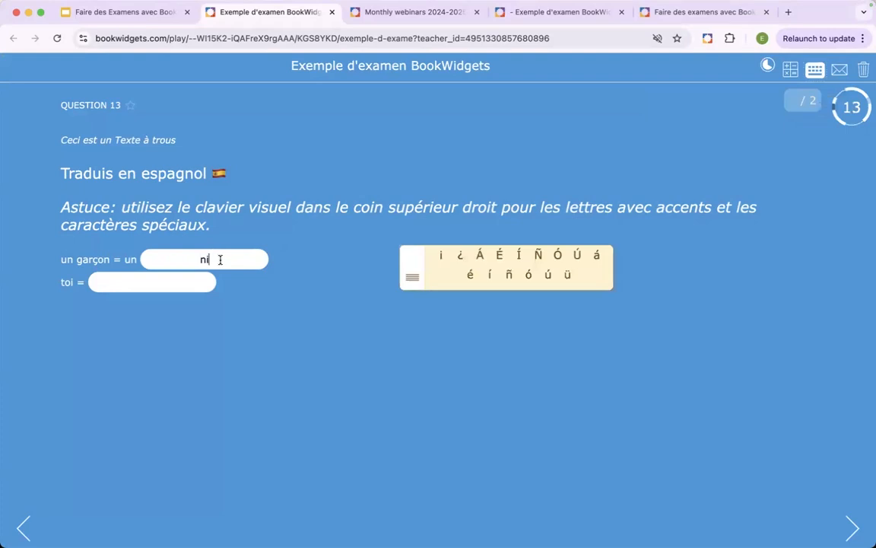
pyautogui.click(509, 274)
pyautogui.write('o')
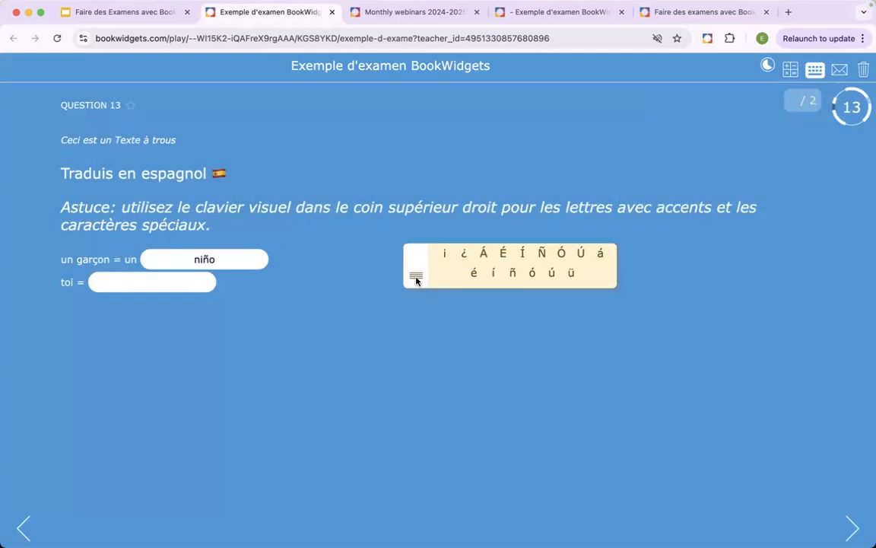
pyautogui.moveTo(411, 279); pyautogui.dragTo(605, 140)
pyautogui.click(814, 80)
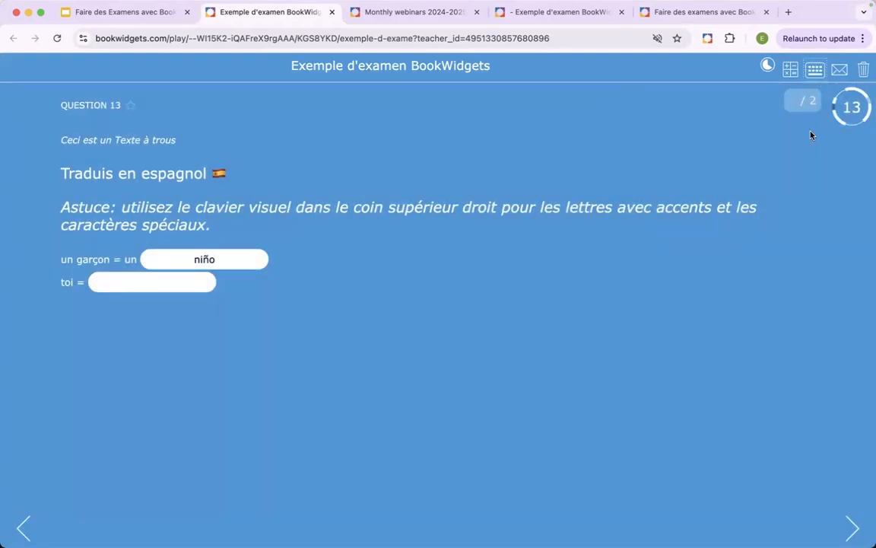
pyautogui.click(853, 528)
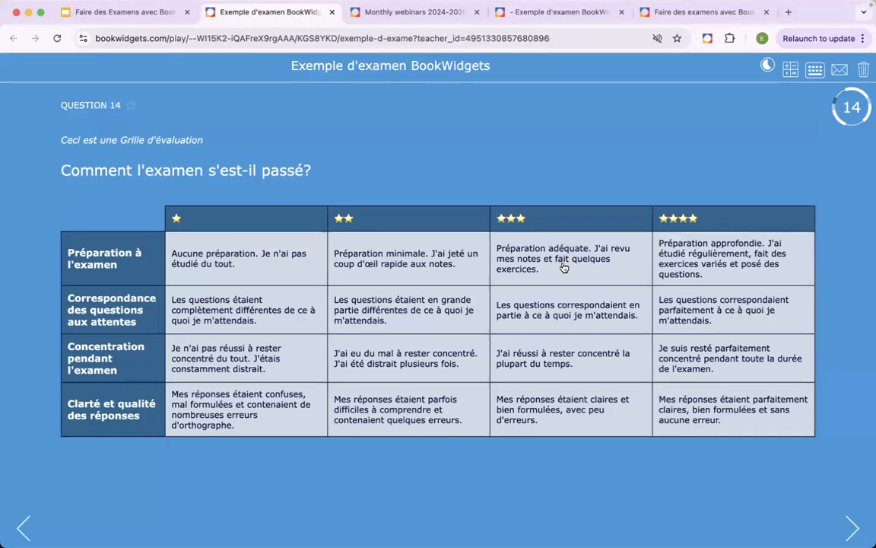
# - Continue to question 15 and copy "Écrivez au moins 80 mot" from its instructions into the answer field
pyautogui.click(850, 528)
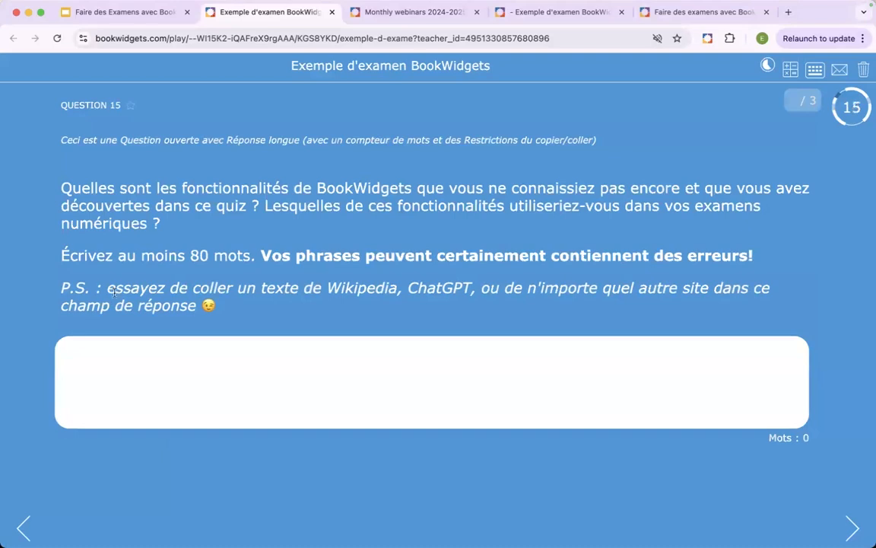
pyautogui.moveTo(64, 255); pyautogui.dragTo(244, 260)
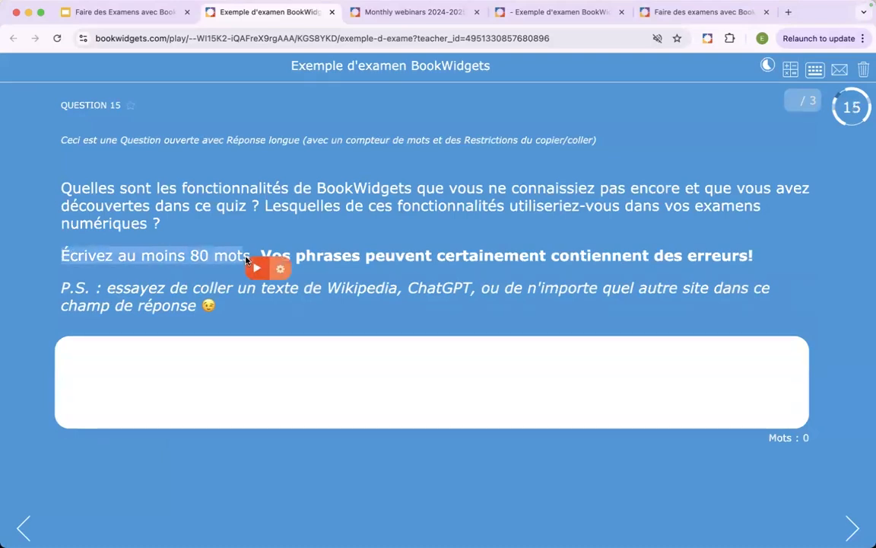
pyautogui.rightClick(191, 256)
pyautogui.click(204, 281)
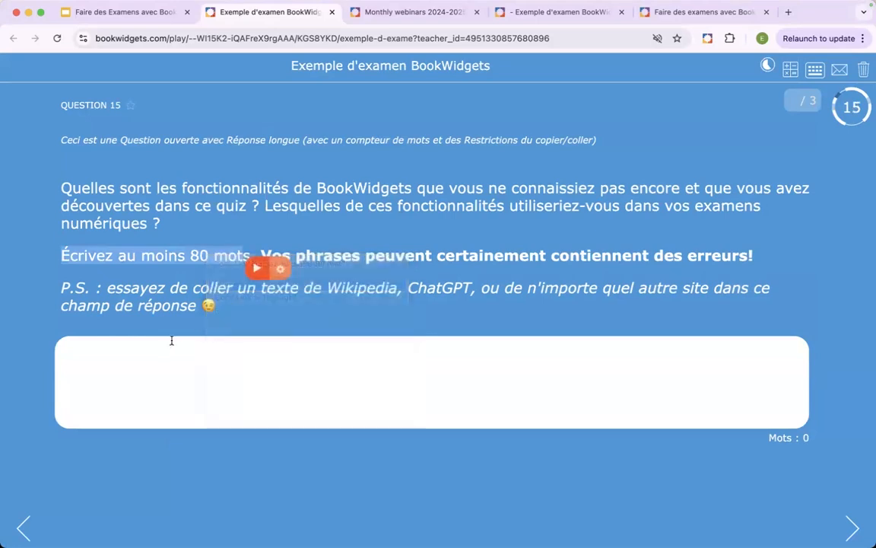
pyautogui.click(171, 341)
pyautogui.rightClick(145, 344)
pyautogui.click(193, 418)
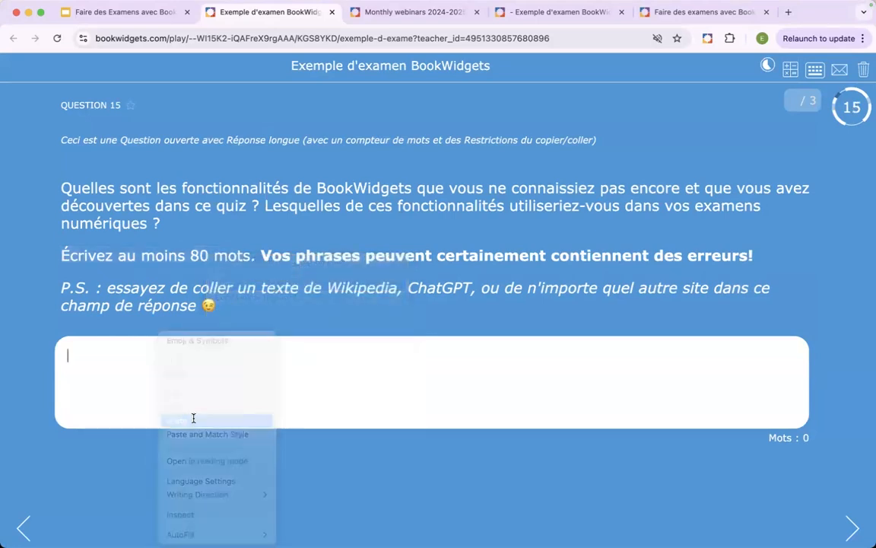
# - Open bookwidgets.com/fr in a new browser tab and copy the homepage headline "Créez des exercices interactifs et autocorrectifs en un rien de temps !"
pyautogui.click(788, 12)
pyautogui.write('boo')
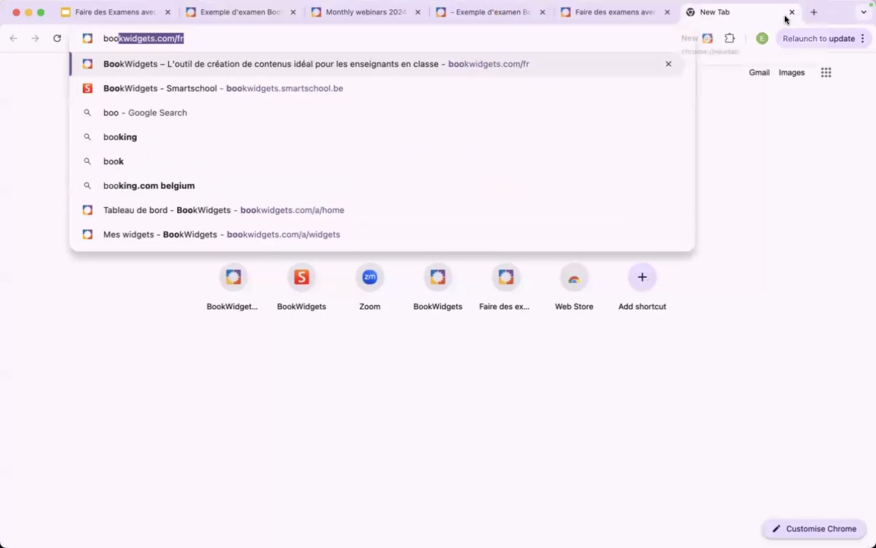
pyautogui.press('Return')
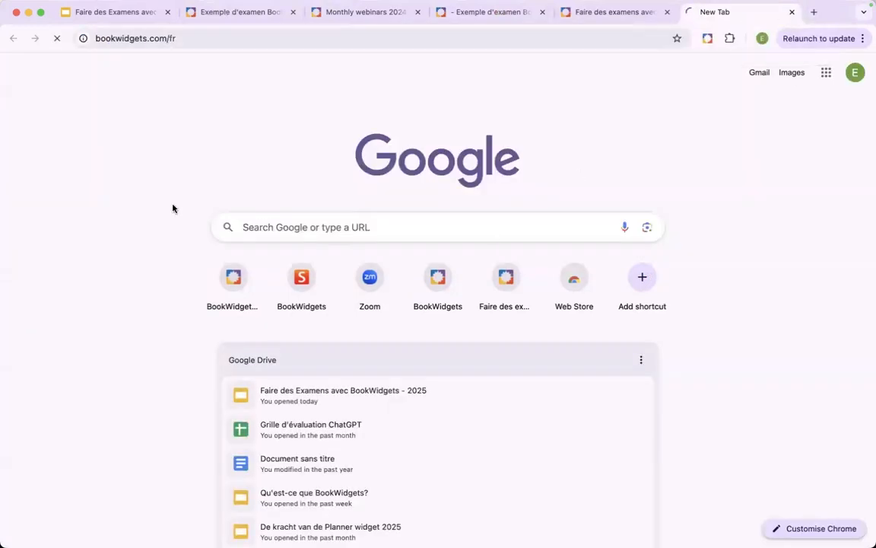
pyautogui.scroll(-1, 250, 198)
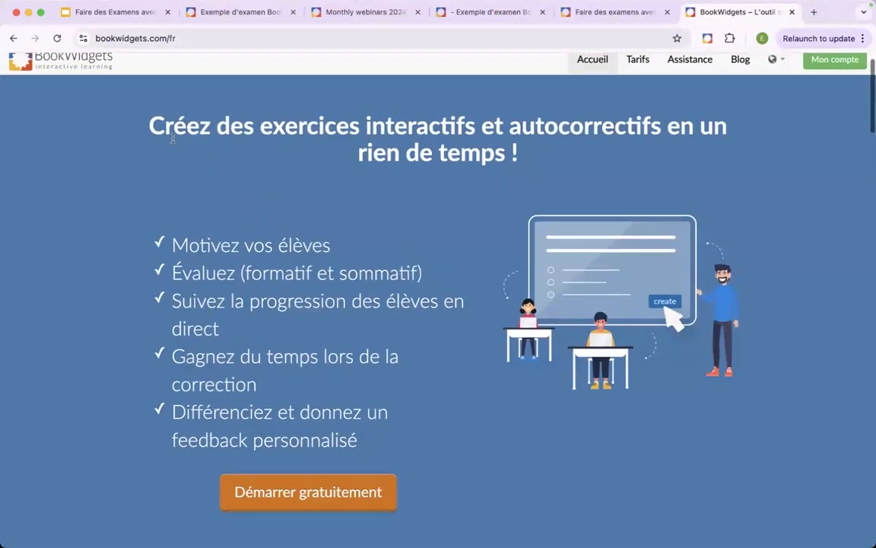
pyautogui.moveTo(150, 124); pyautogui.dragTo(518, 150)
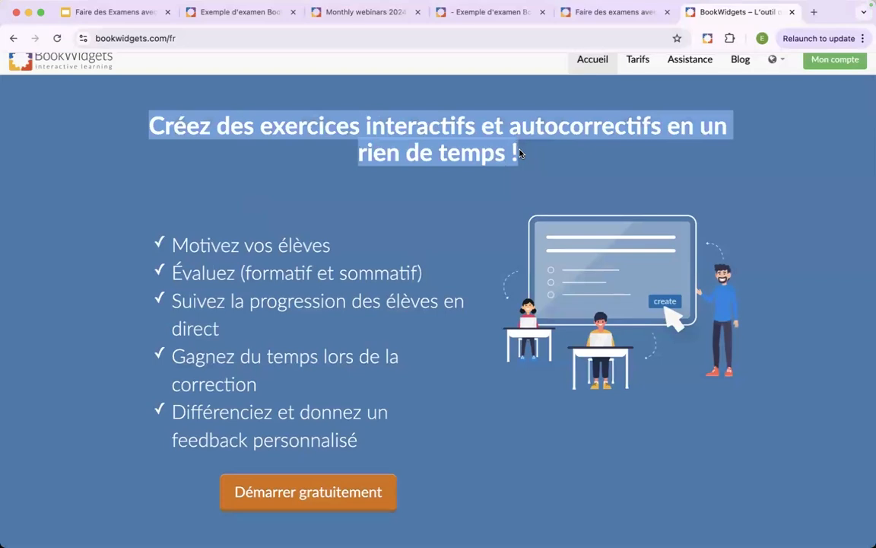
pyautogui.rightClick(452, 145)
pyautogui.click(463, 173)
# - Return to the exam and try twice to paste the copied website headline into question 15's answer field
pyautogui.click(151, 21)
pyautogui.click(232, 13)
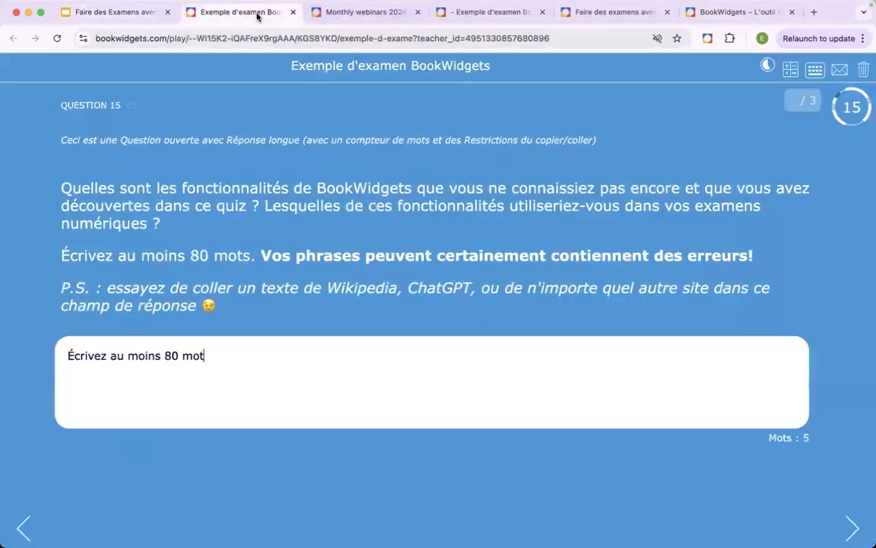
pyautogui.rightClick(195, 377)
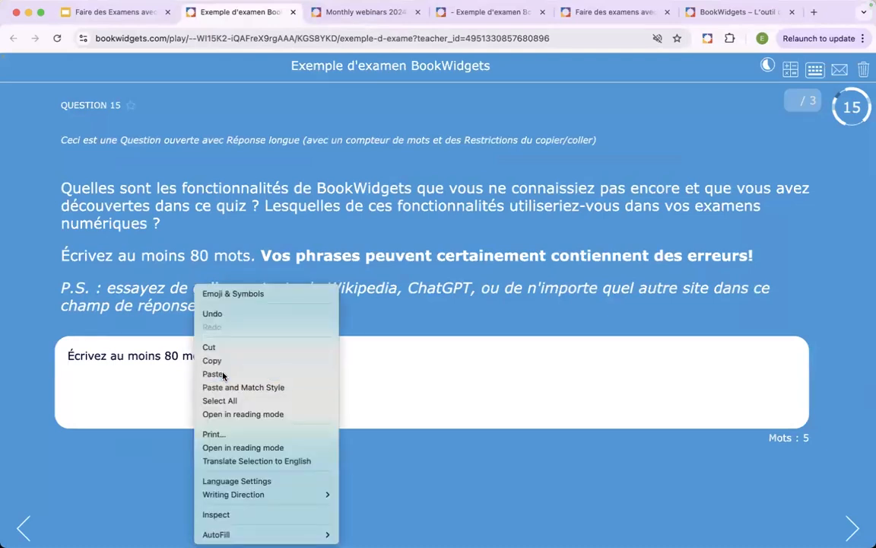
pyautogui.click(216, 373)
pyautogui.press('Return')
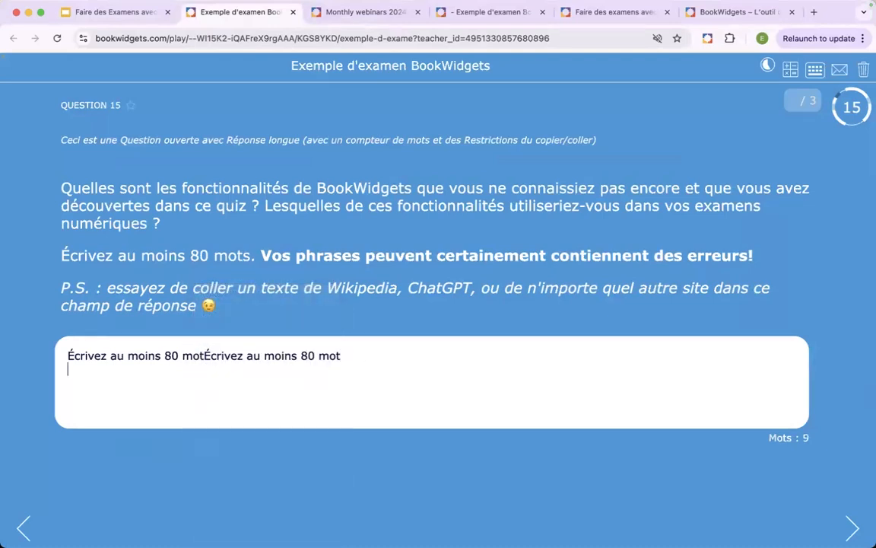
pyautogui.rightClick(279, 380)
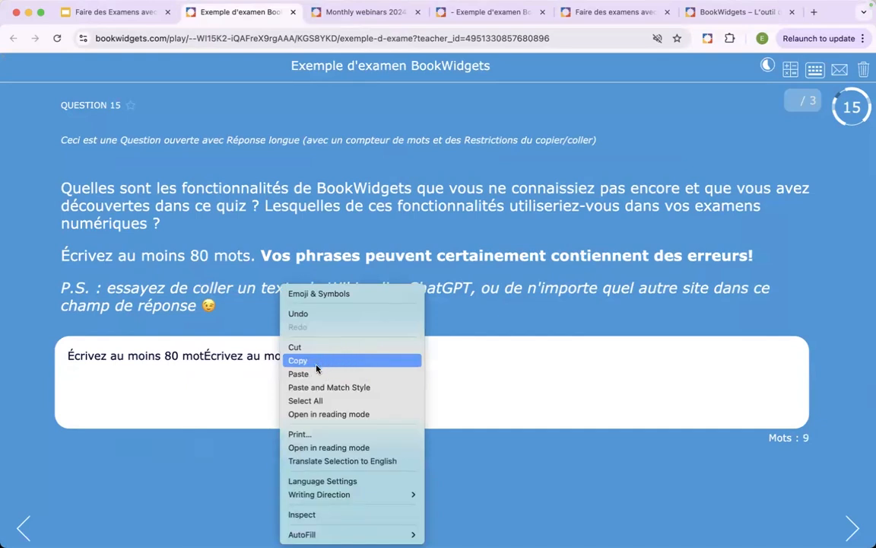
pyautogui.click(323, 373)
pyautogui.click(342, 355)
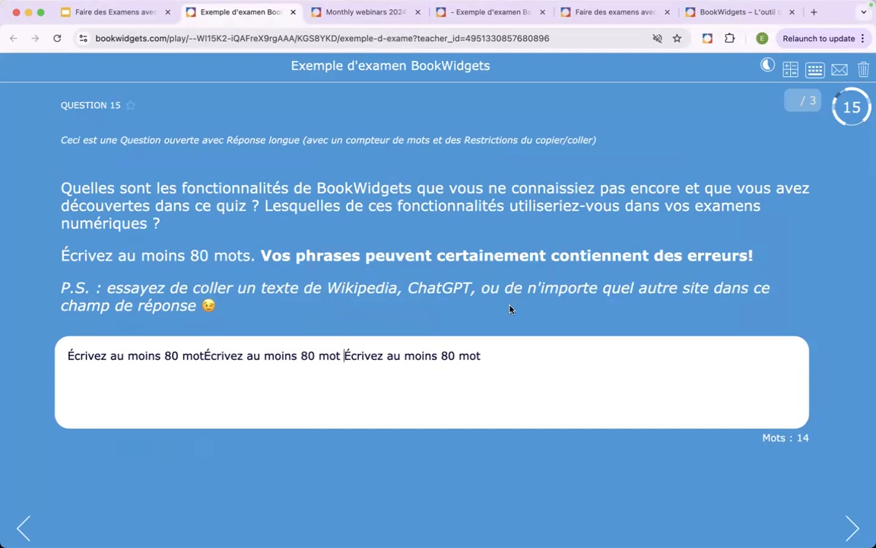
pyautogui.click(522, 361)
# - Skip question 16's audio recording, submit the exam under the student's name, and dismiss the confirmation and result messages
pyautogui.click(850, 528)
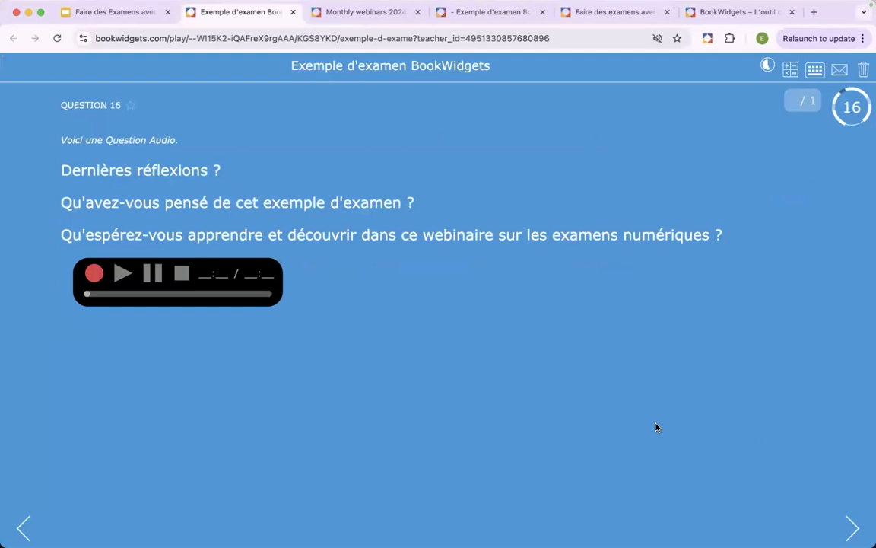
pyautogui.click(852, 526)
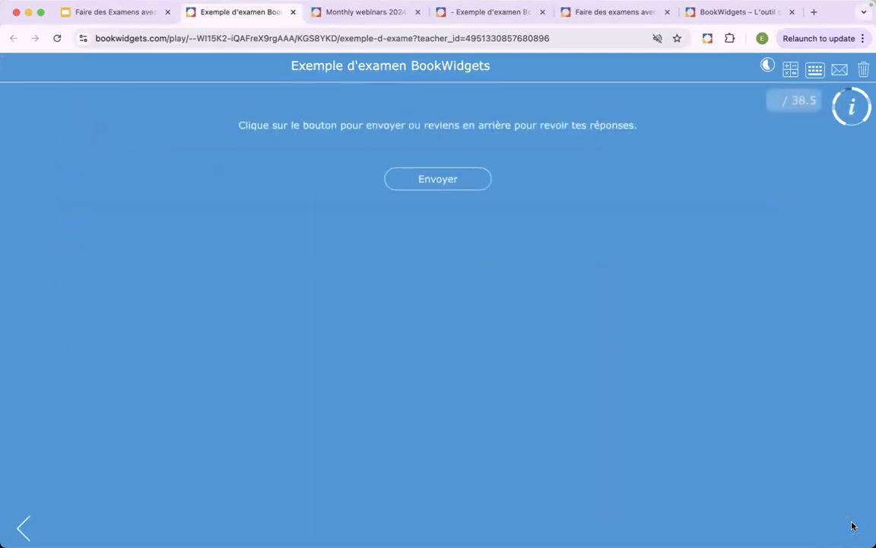
pyautogui.click(435, 188)
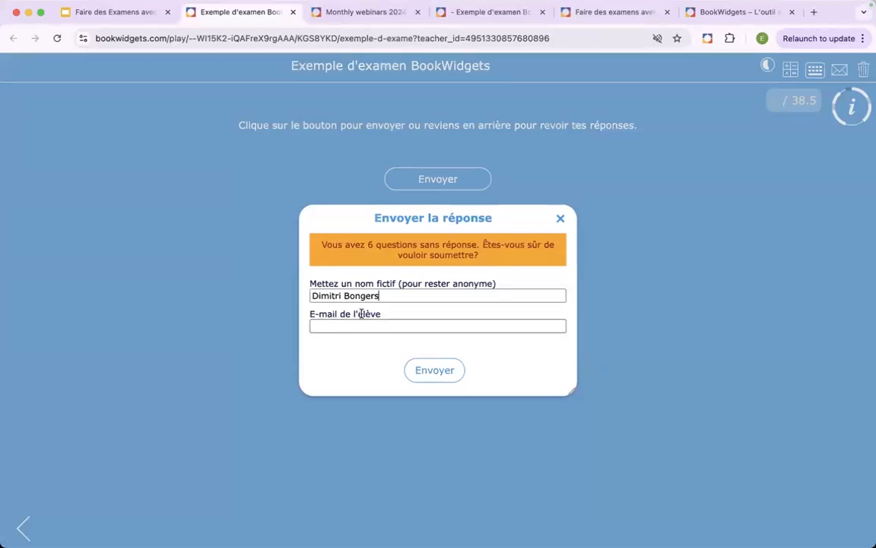
pyautogui.click(438, 377)
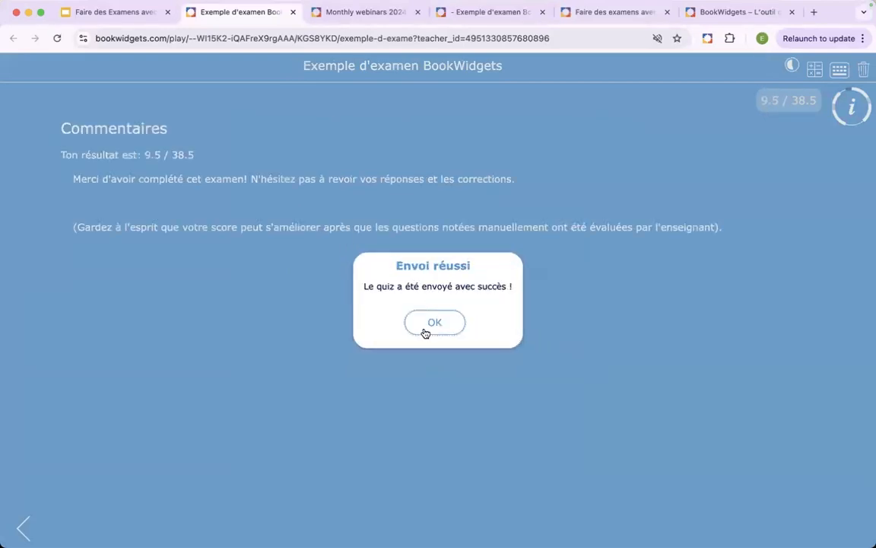
pyautogui.click(424, 327)
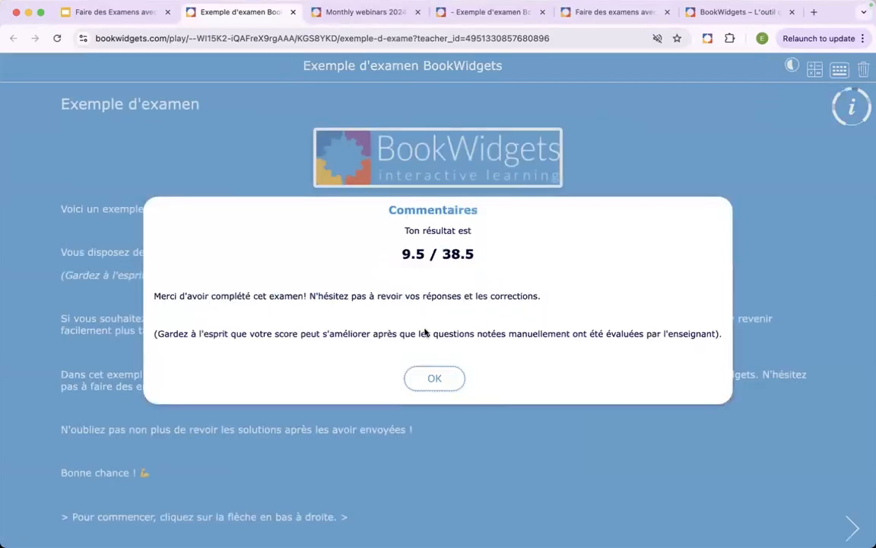
pyautogui.click(433, 379)
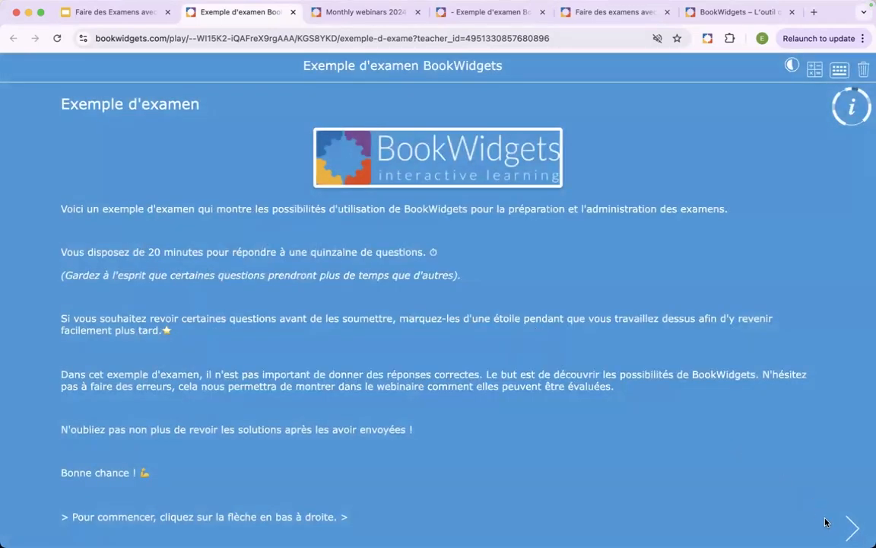
# - Review the corrections, explanations and model answers for questions 1 to 3 of the submitted exam
pyautogui.click(850, 527)
pyautogui.scroll(-1, 598, 299)
pyautogui.scroll(-2, 598, 299)
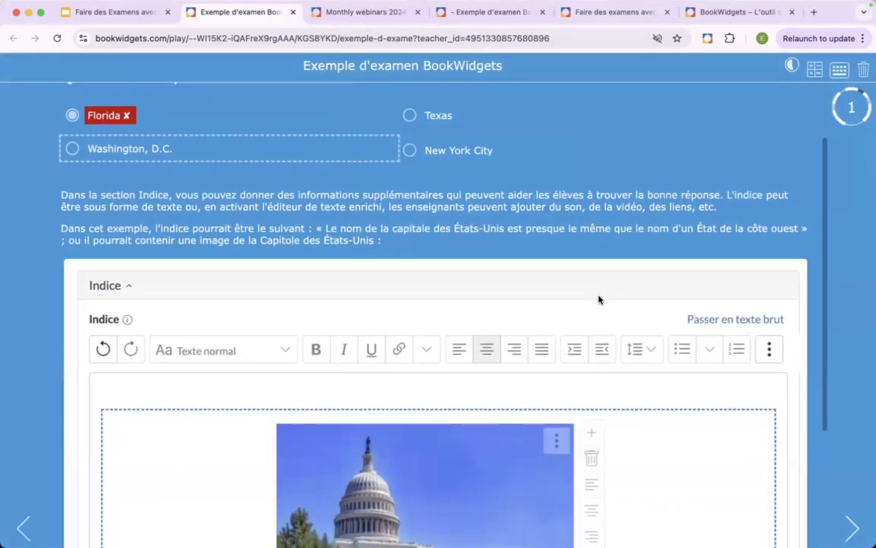
pyautogui.scroll(1, 764, 472)
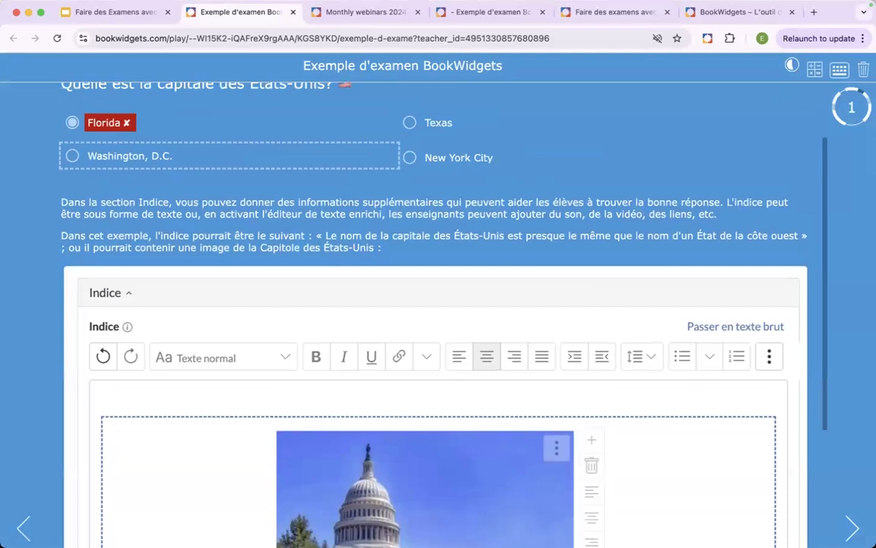
pyautogui.click(849, 527)
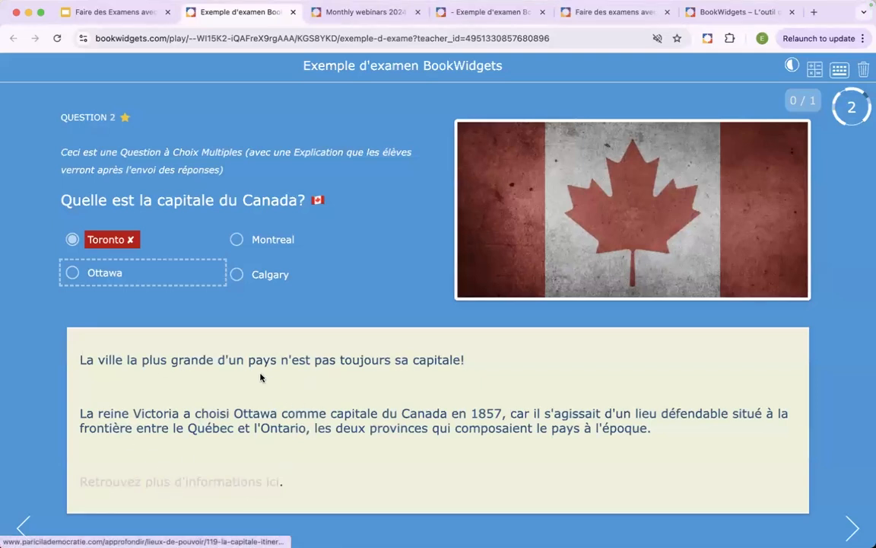
pyautogui.click(857, 532)
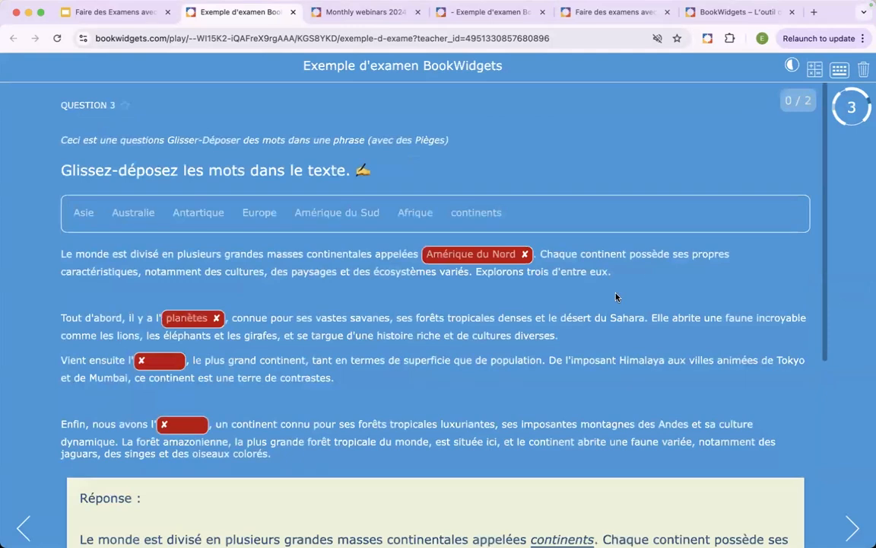
pyautogui.scroll(-5, 616, 297)
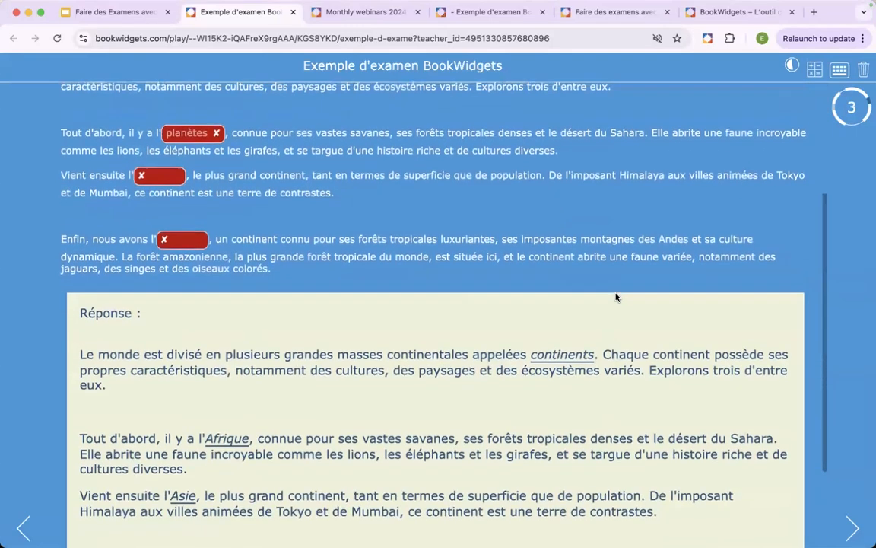
pyautogui.scroll(-3, 616, 296)
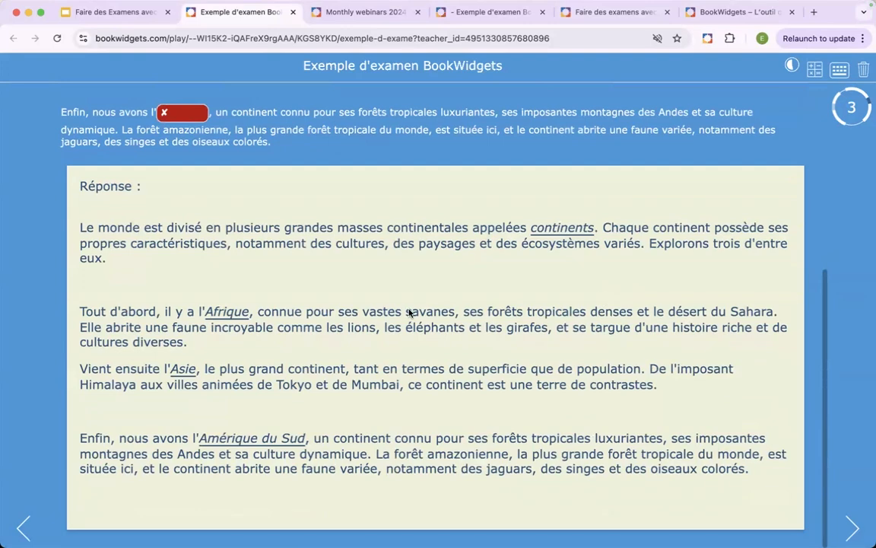
pyautogui.scroll(8, 409, 312)
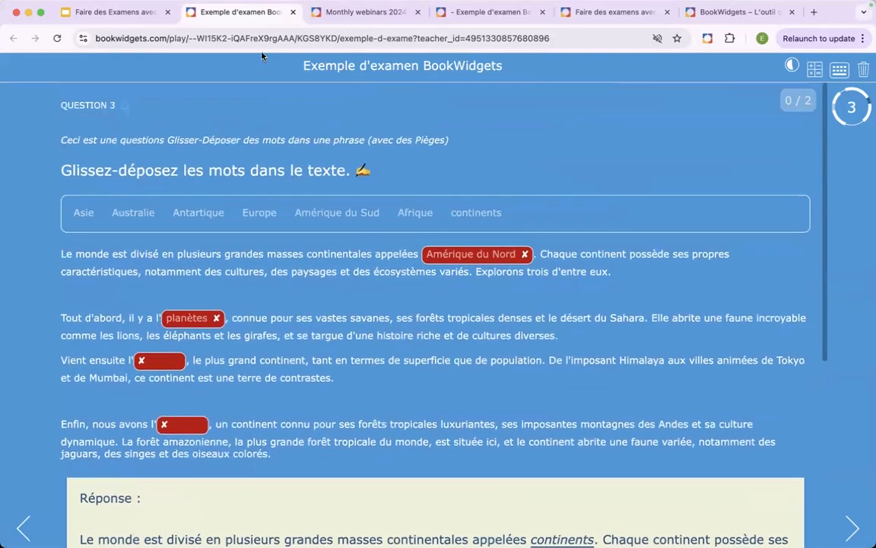
# - Close the exam tab, return to the Google Slides presentation, and advance to the "Examens dans BookWidgets" roadmap slide
pyautogui.click(293, 12)
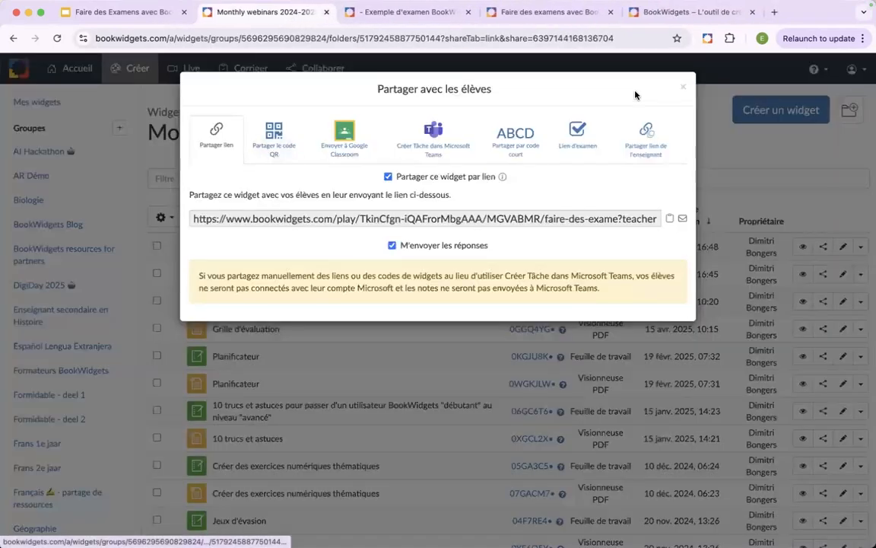
pyautogui.click(137, 11)
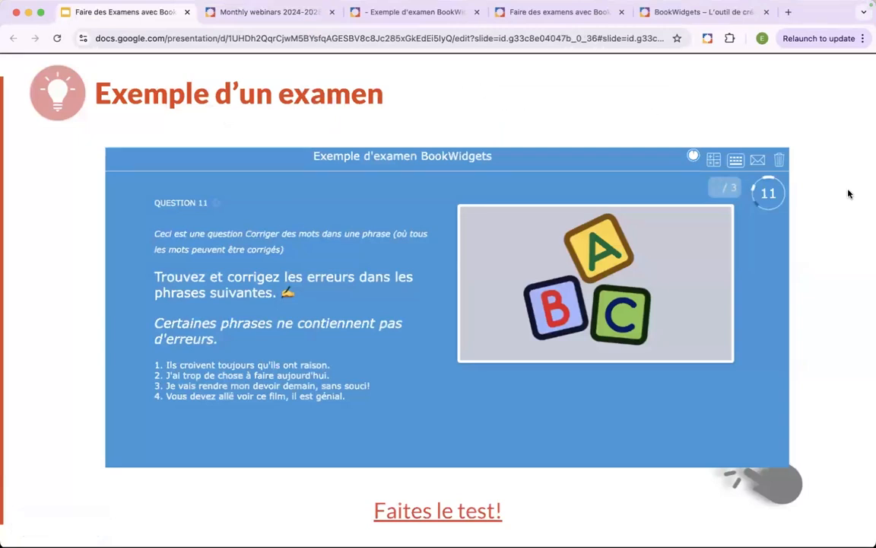
pyautogui.click(837, 265)
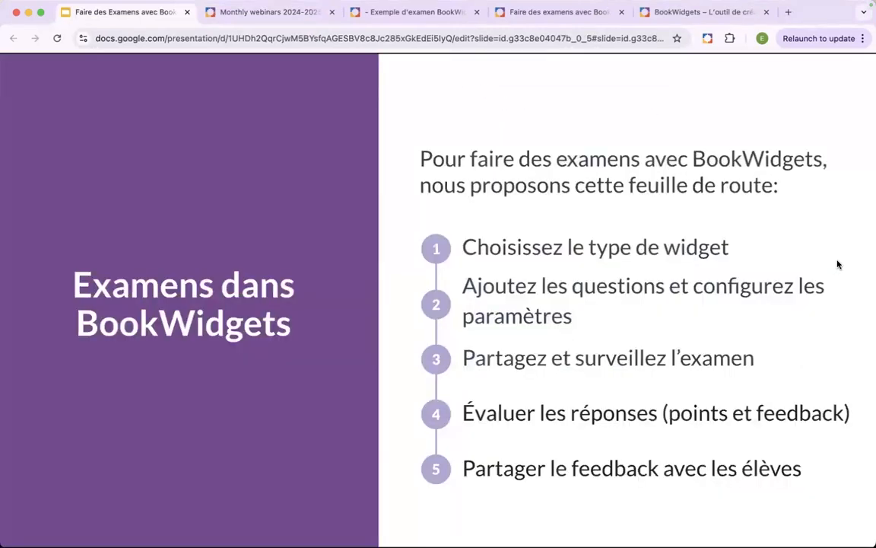
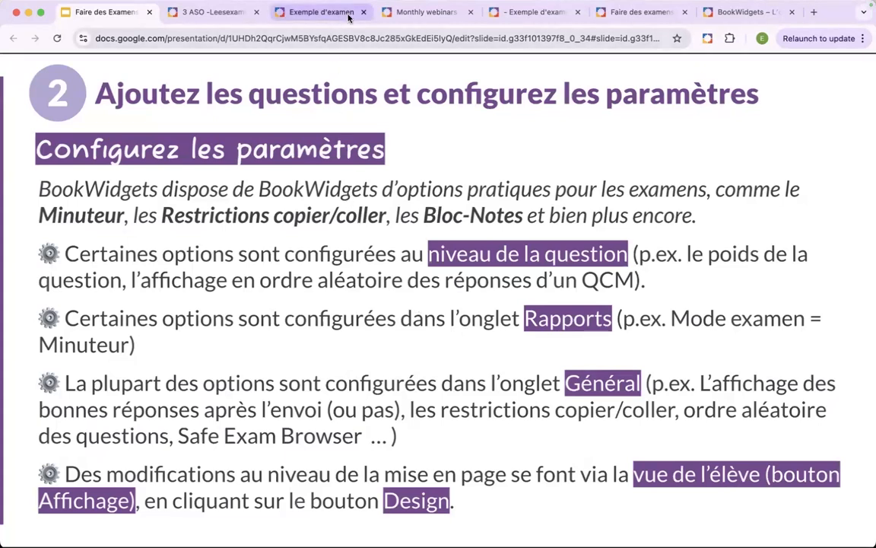
# - Close the sharing dialog in BookWidgets and open the Exemple d'examen BookWidgets quiz from Mes widgets for editing
pyautogui.click(614, 13)
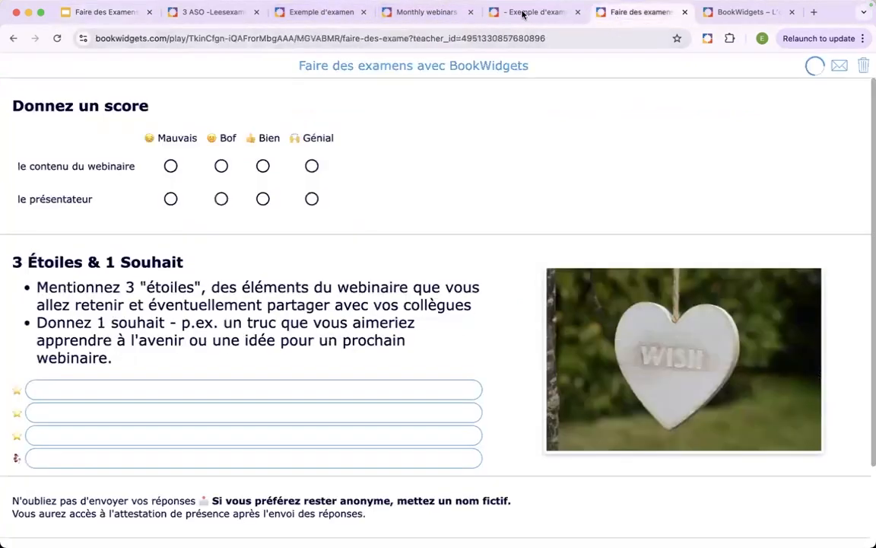
pyautogui.click(419, 11)
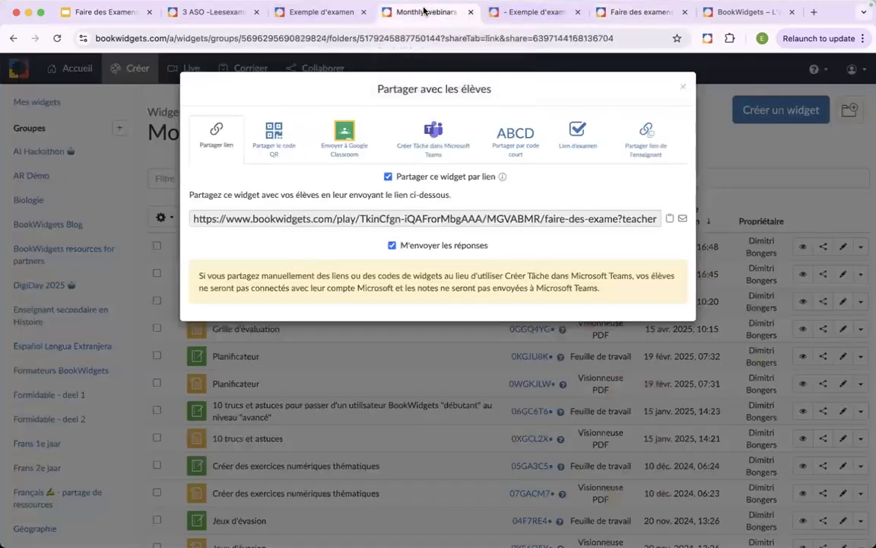
pyautogui.click(679, 86)
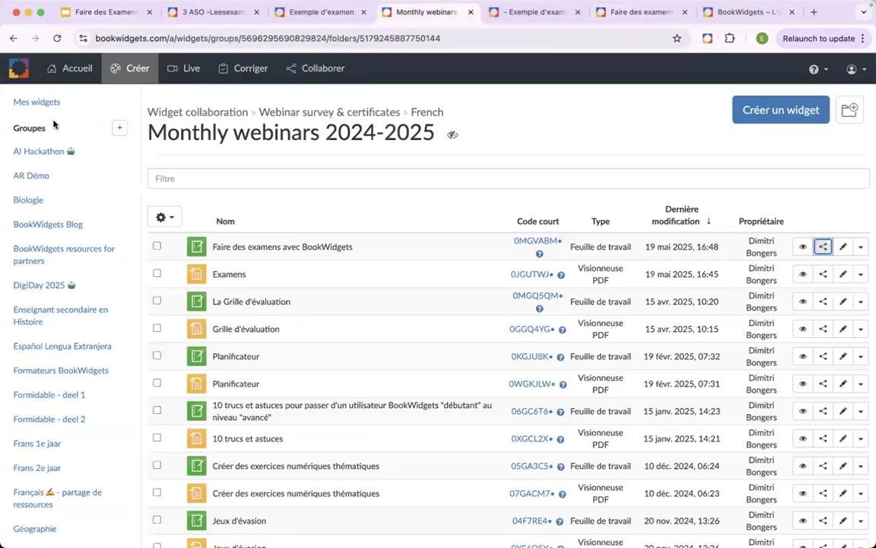
pyautogui.click(37, 102)
pyautogui.scroll(-5, 476, 235)
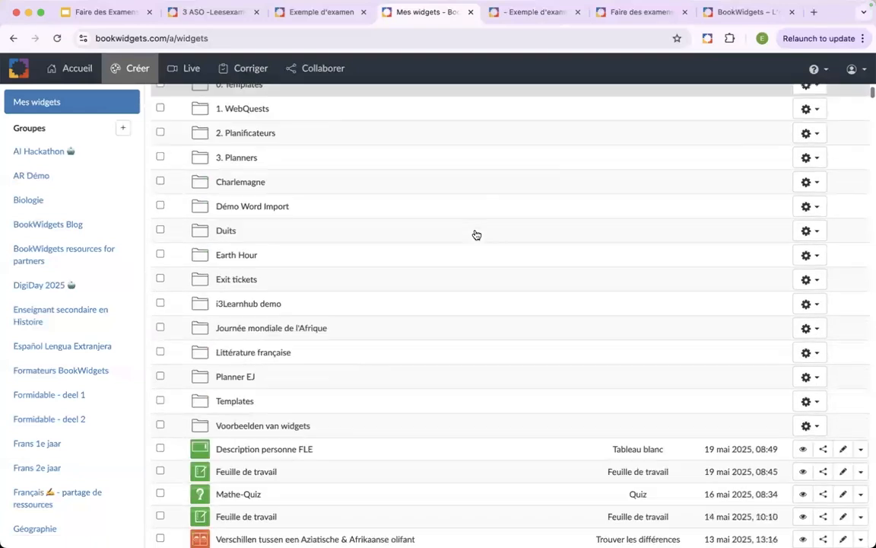
pyautogui.scroll(-1, 491, 256)
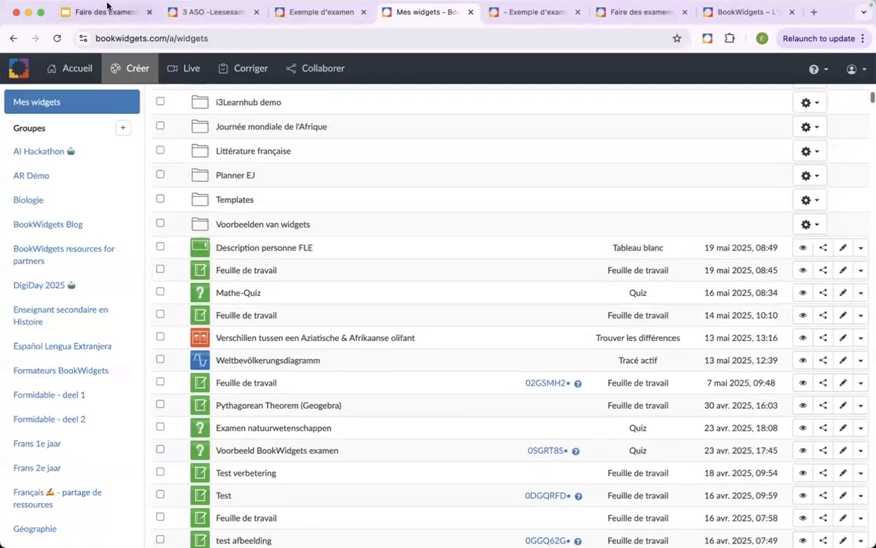
pyautogui.click(842, 249)
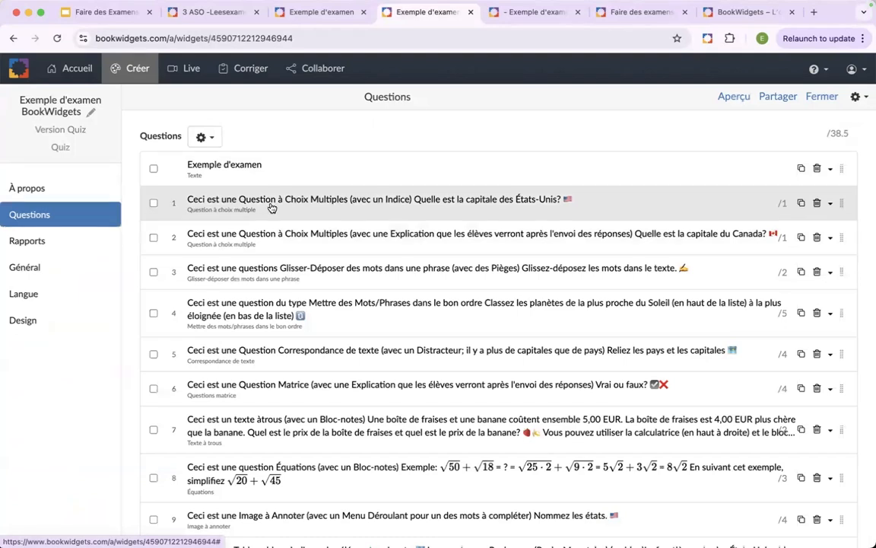
# - Open the multiple-choice question on the capital of the United States and inspect its correction and grading options
pyautogui.click(245, 200)
pyautogui.scroll(-1, 275, 285)
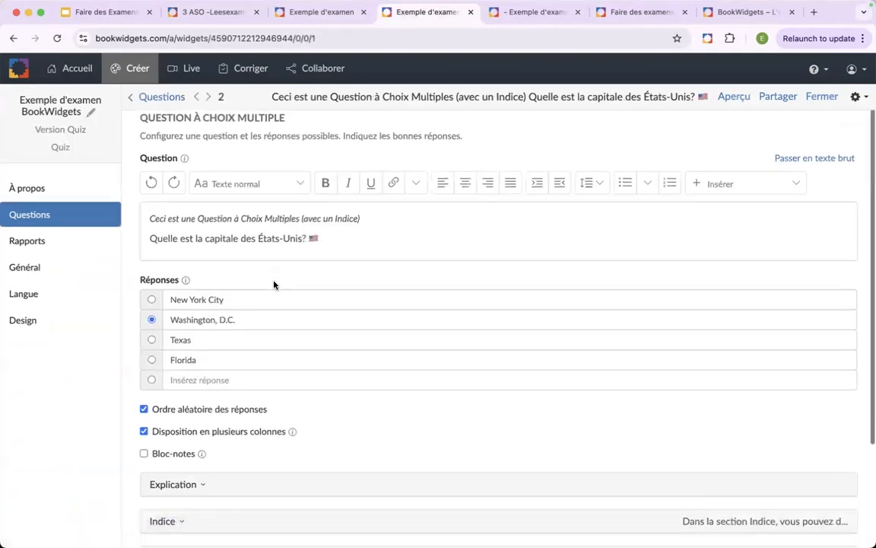
pyautogui.scroll(-5, 274, 285)
pyautogui.click(231, 496)
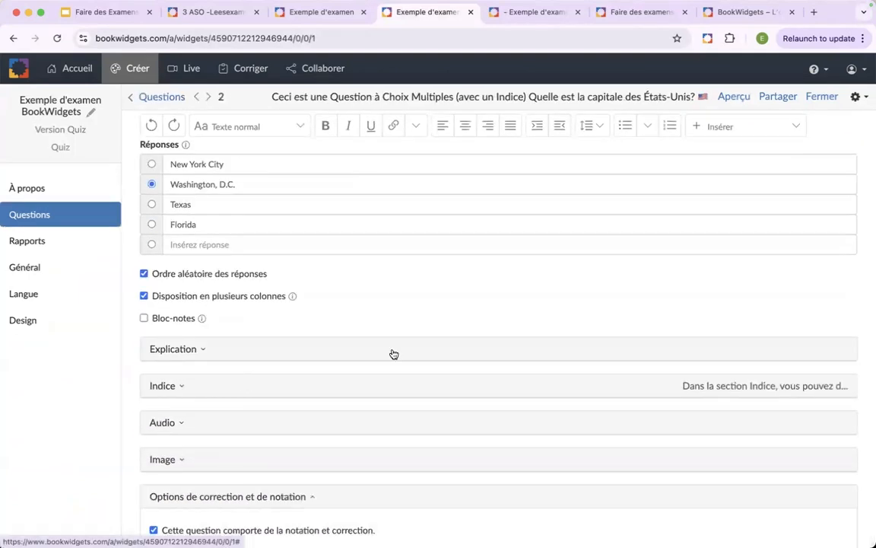
pyautogui.scroll(-3, 394, 354)
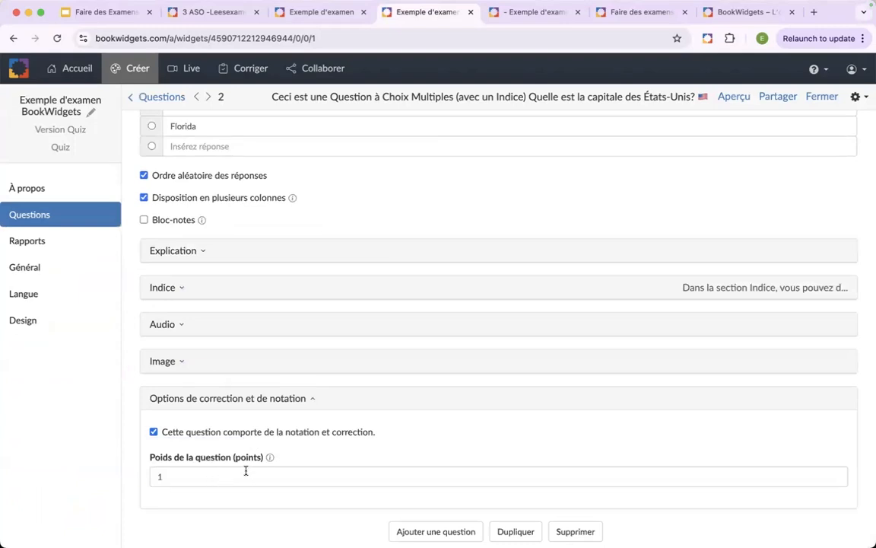
pyautogui.scroll(8, 246, 471)
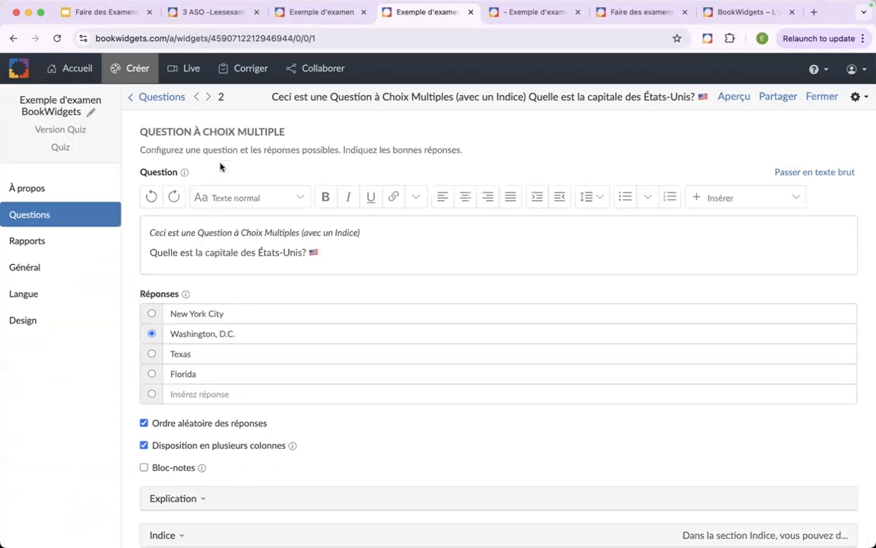
# - Move on to the planet-ordering question and examine the calculation methods in its correction and grading options, keeping the current method
pyautogui.click(208, 97)
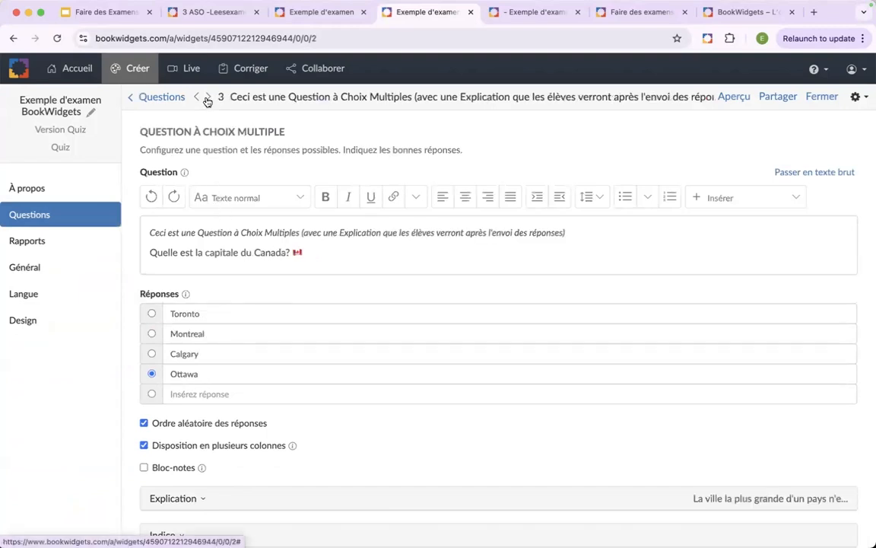
pyautogui.click(207, 97)
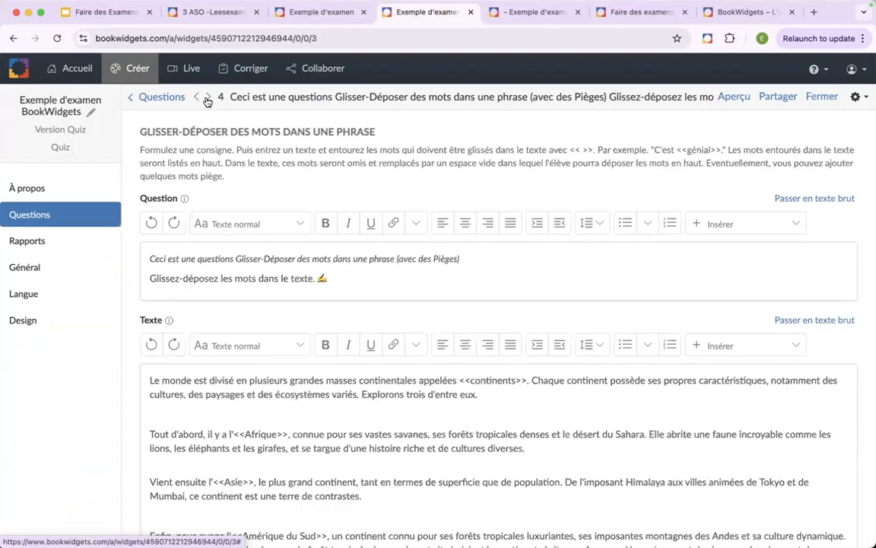
pyautogui.click(207, 97)
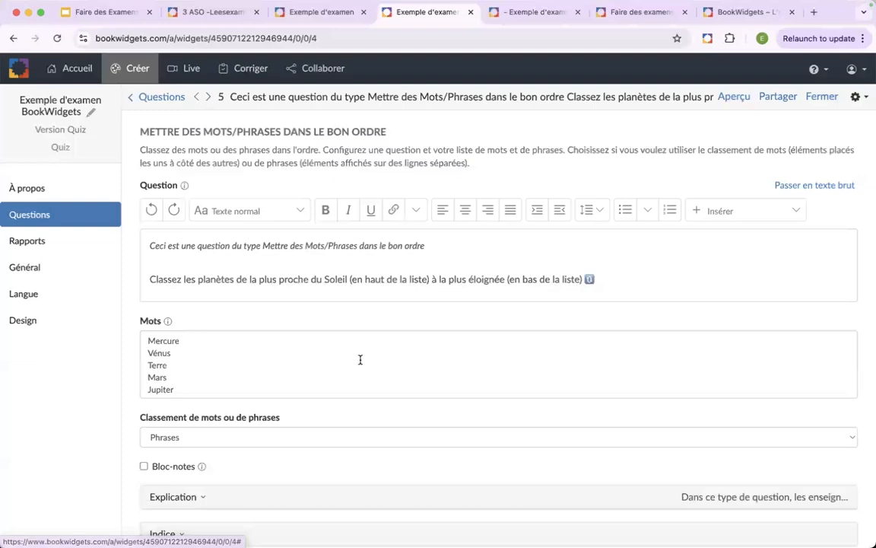
pyautogui.scroll(-5, 378, 319)
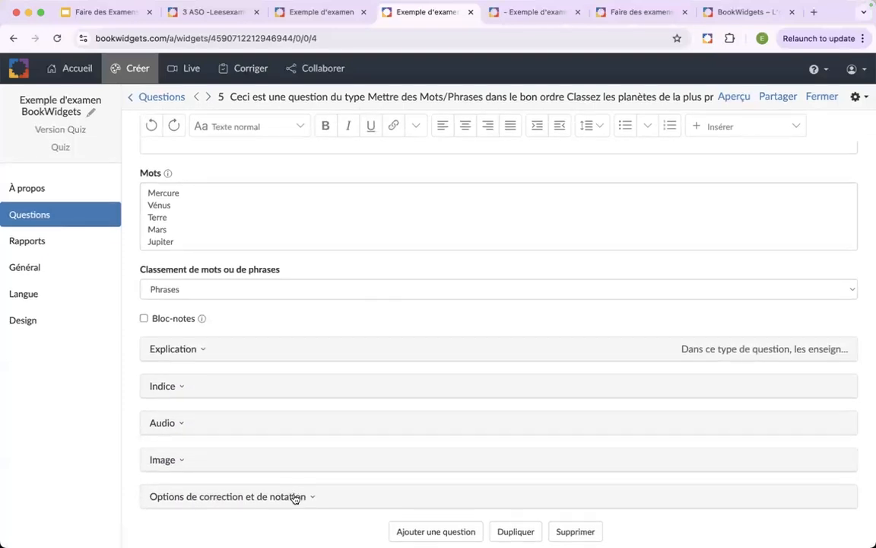
pyautogui.click(294, 498)
pyautogui.scroll(-4, 362, 438)
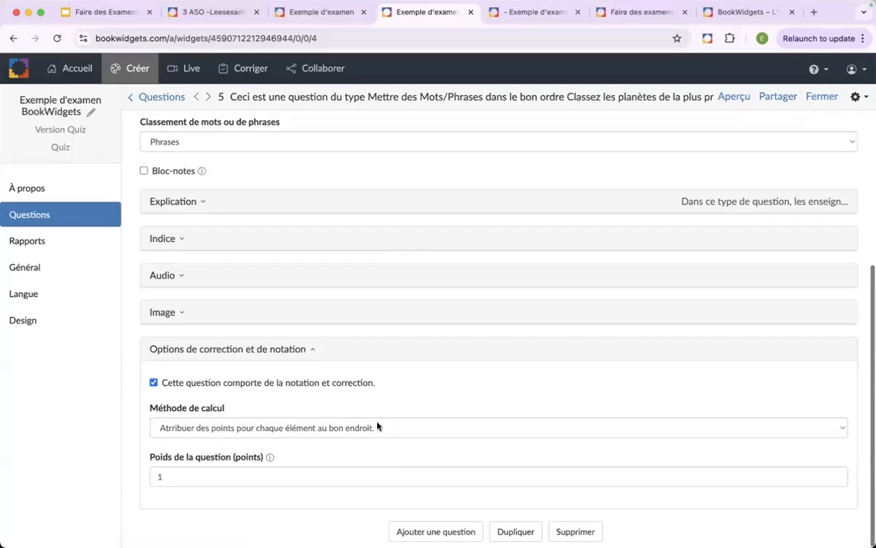
pyautogui.click(377, 426)
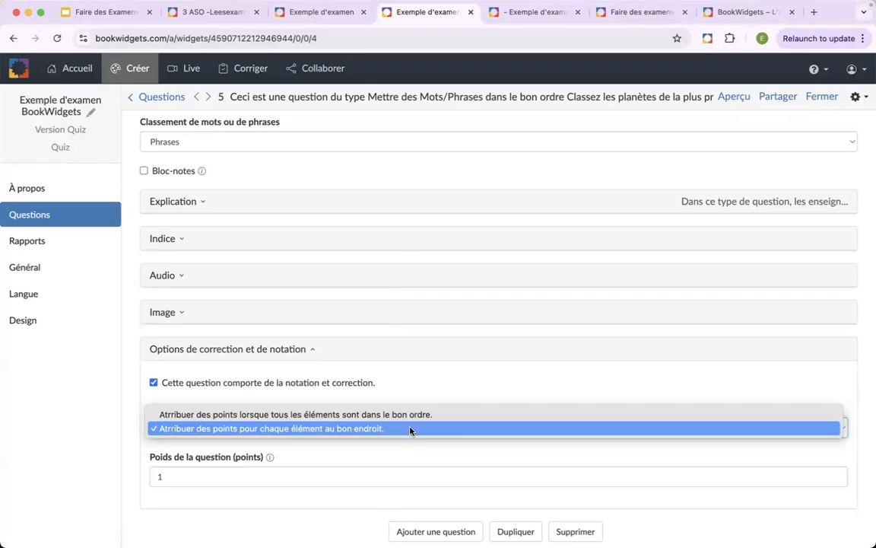
pyautogui.click(389, 455)
pyautogui.scroll(5, 389, 455)
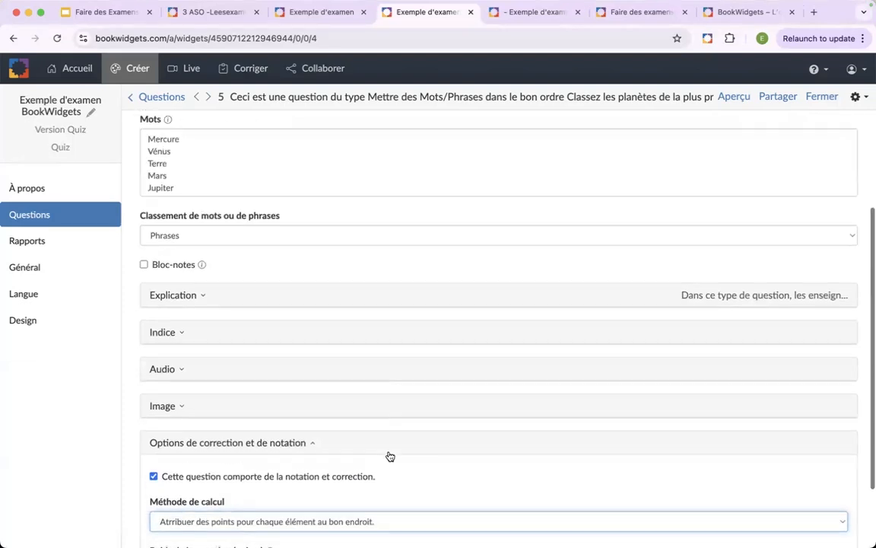
pyautogui.scroll(-2, 390, 455)
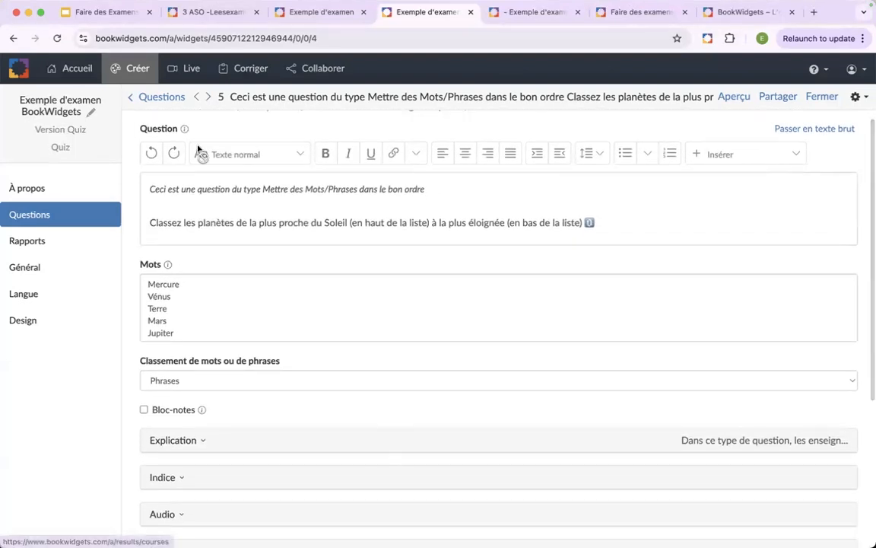
# - Reopen the United States capital question, preview its answer order in the student view, and close the preview
pyautogui.click(155, 96)
pyautogui.click(241, 212)
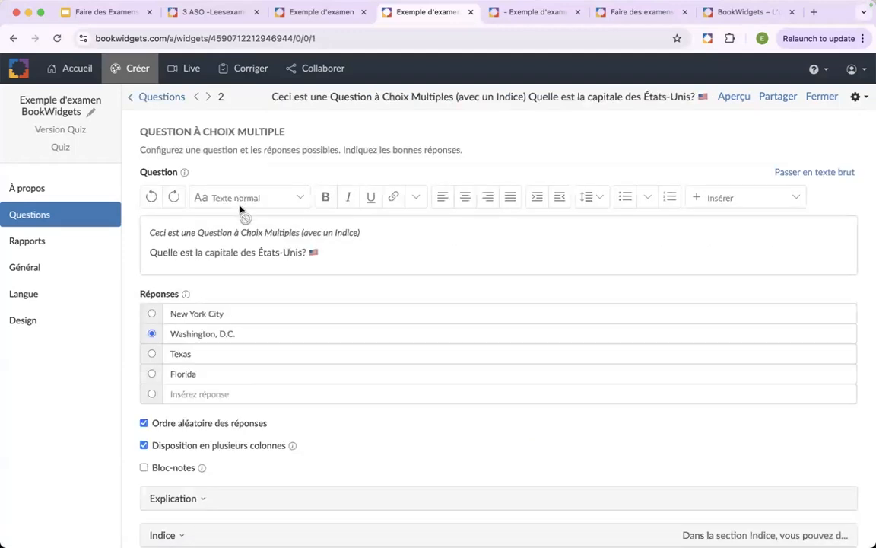
pyautogui.scroll(-3, 279, 285)
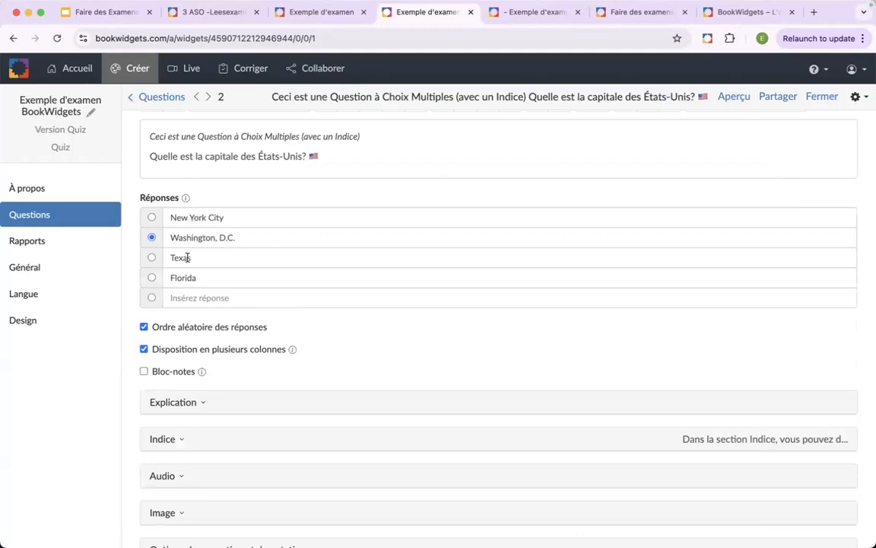
pyautogui.click(731, 97)
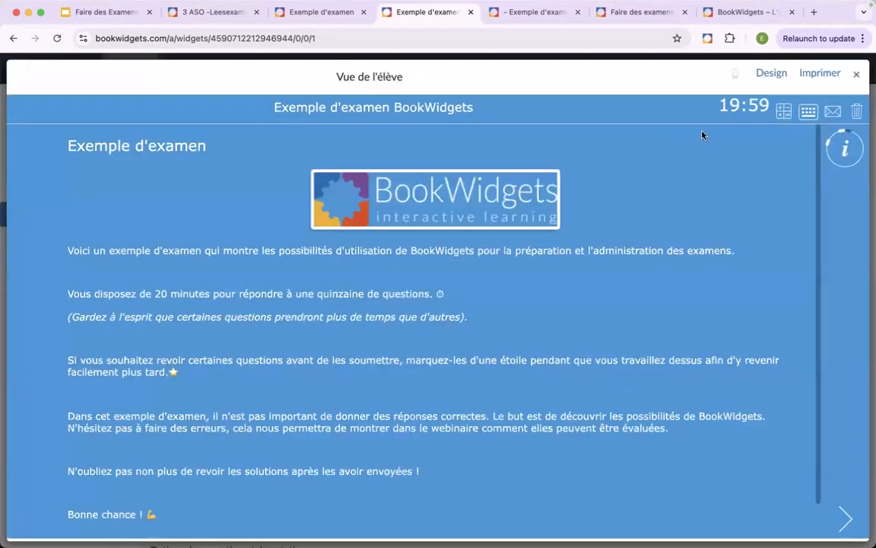
pyautogui.click(844, 519)
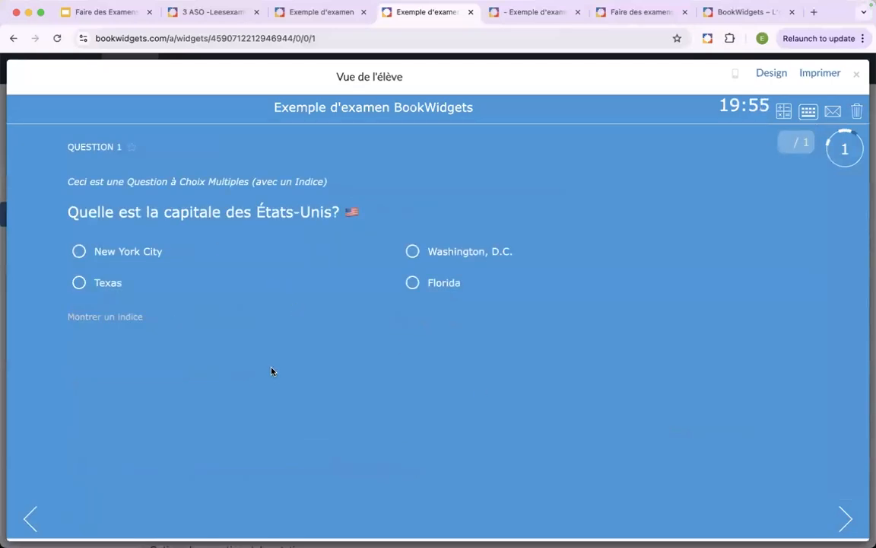
pyautogui.click(856, 73)
# - Reload the editor, preview the United States capital question again, reveal its hint, and close the preview
pyautogui.click(57, 38)
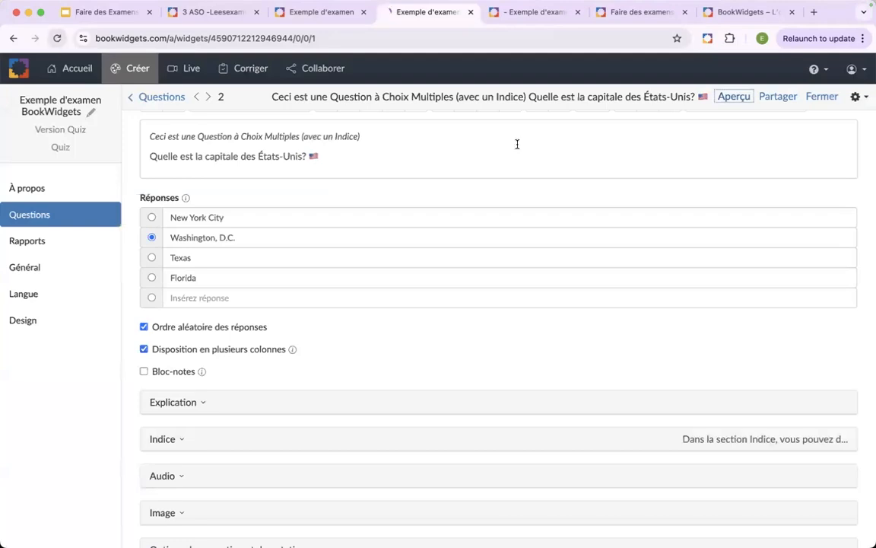
pyautogui.click(734, 98)
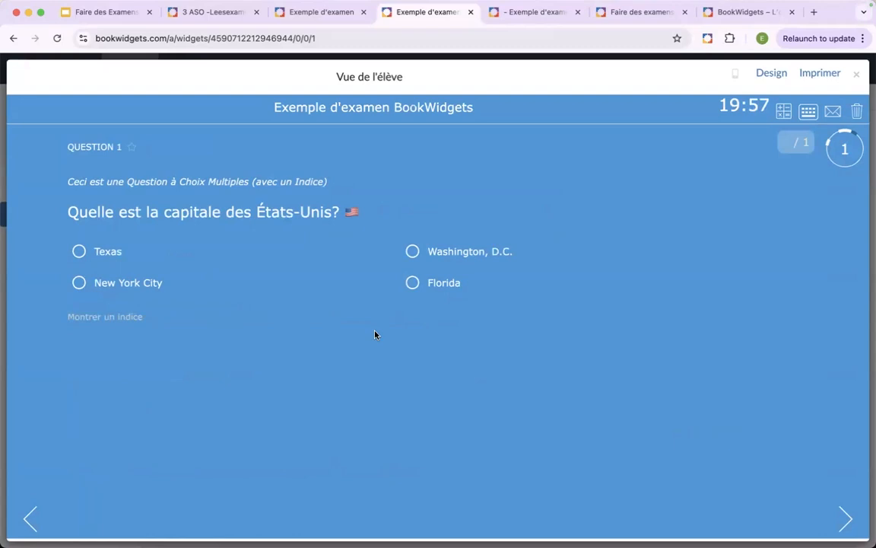
pyautogui.click(107, 318)
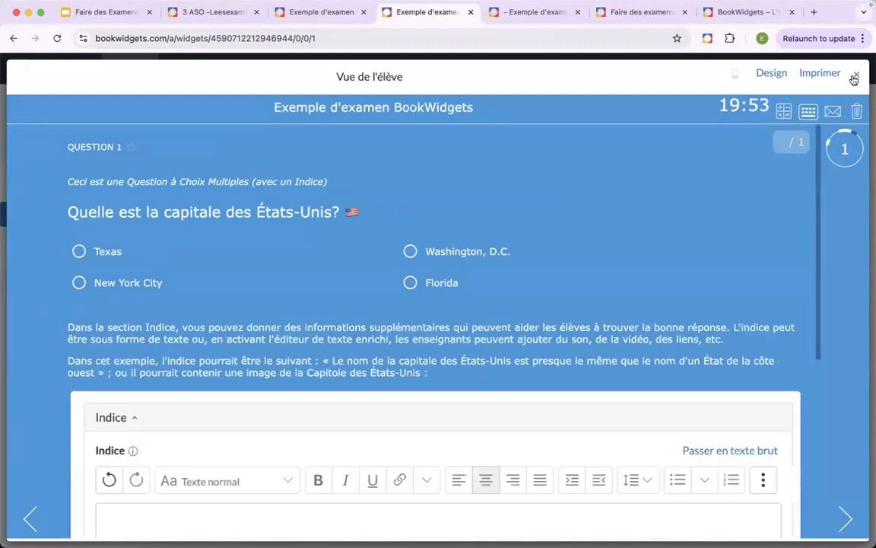
pyautogui.click(856, 73)
# - Inspect the question's Indice section, check the "Configurez les paramètres" slide in Google Slides, and return to the BookWidgets editor
pyautogui.scroll(-2, 284, 435)
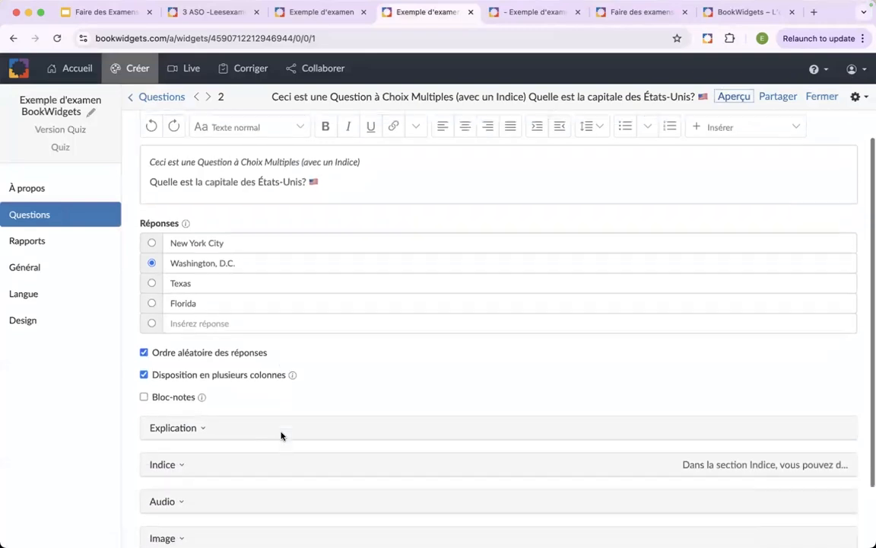
pyautogui.click(187, 455)
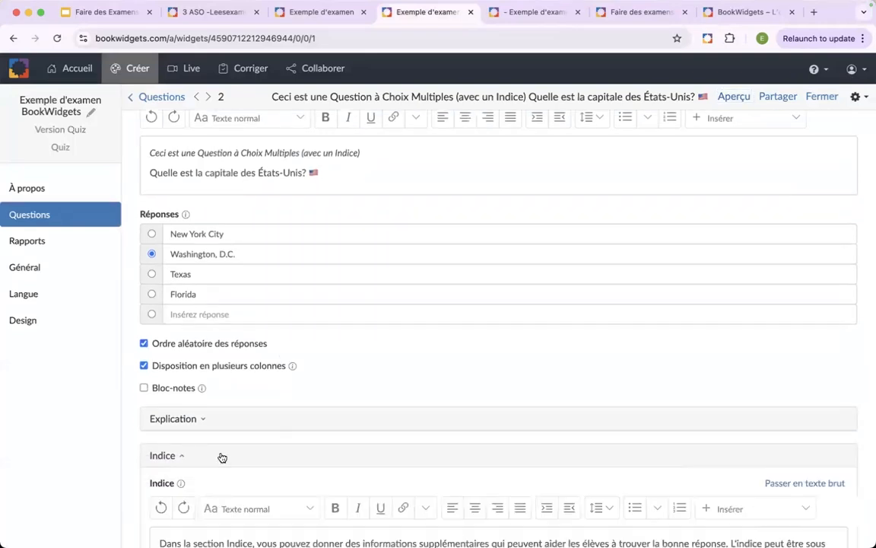
pyautogui.click(221, 455)
pyautogui.click(106, 11)
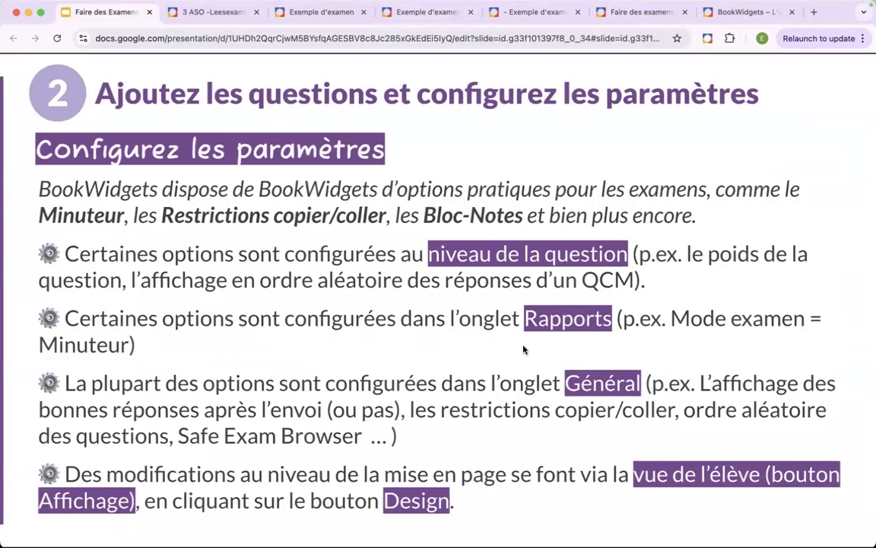
pyautogui.click(427, 19)
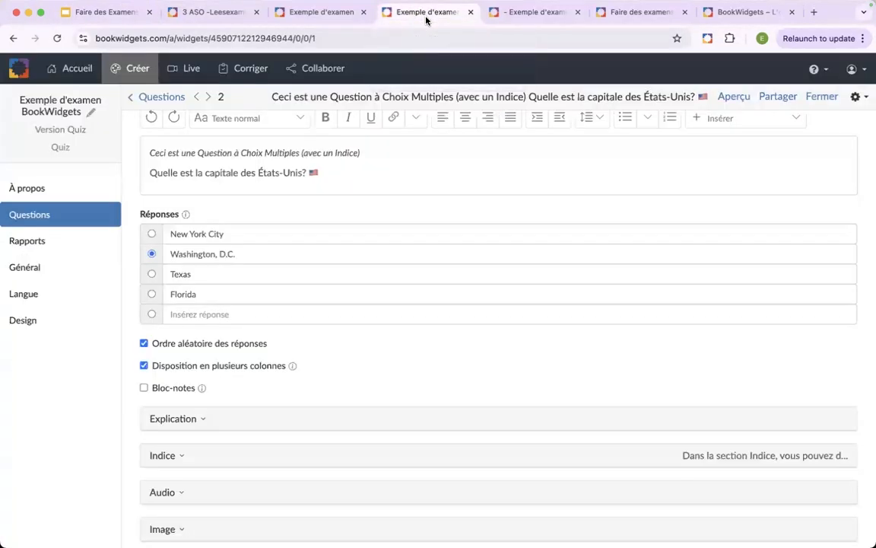
# - Review the submission form data and Mode examen settings under Rapports, and return to the Google Slides presentation
pyautogui.click(36, 247)
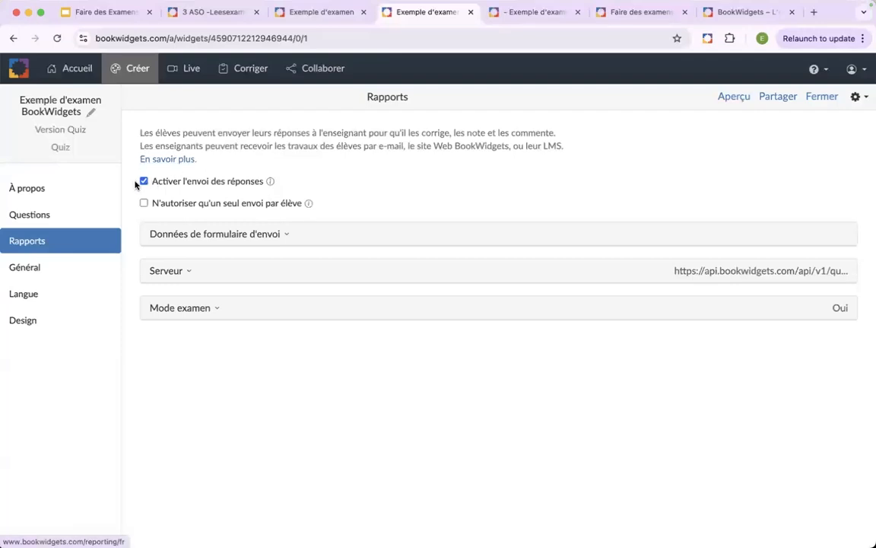
pyautogui.click(263, 240)
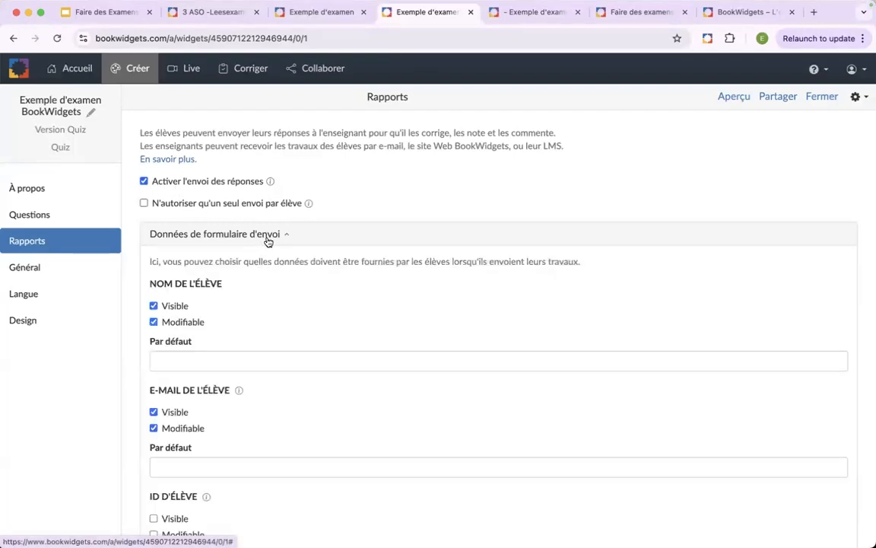
pyautogui.click(266, 241)
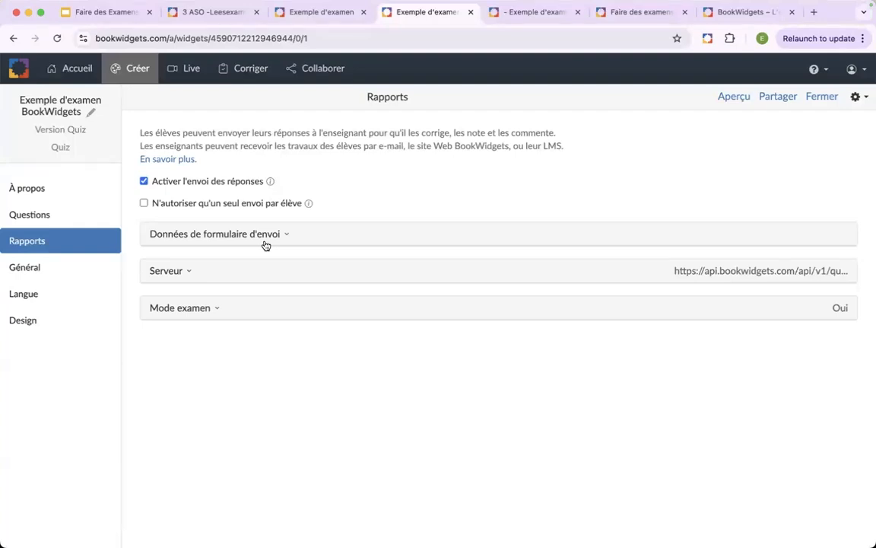
pyautogui.click(226, 317)
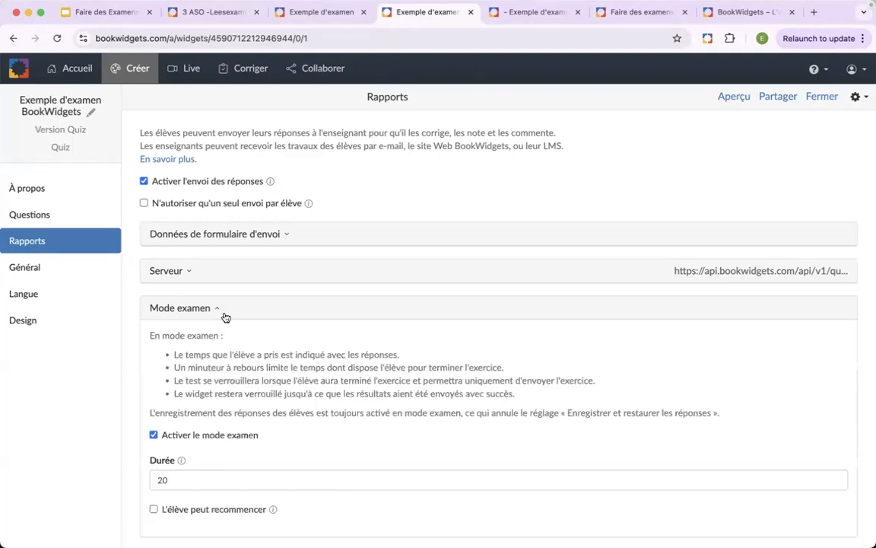
pyautogui.scroll(-1, 271, 348)
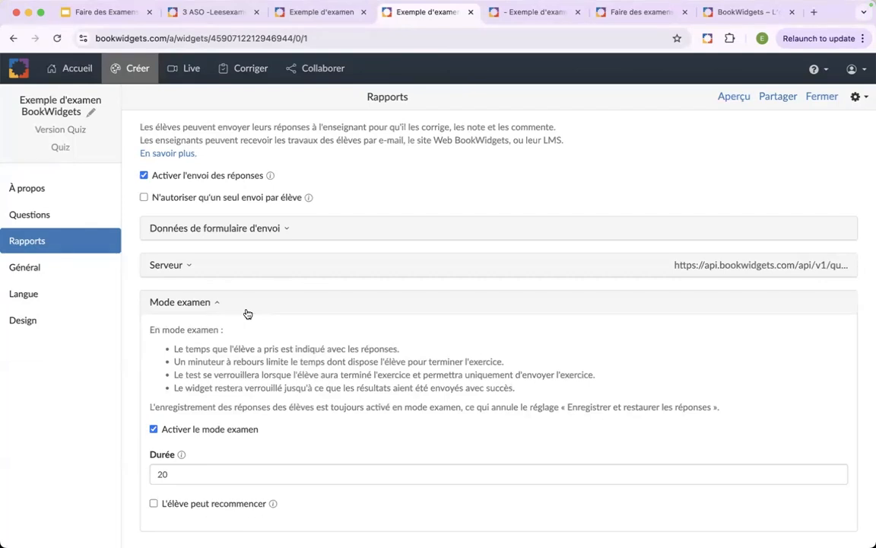
pyautogui.click(103, 17)
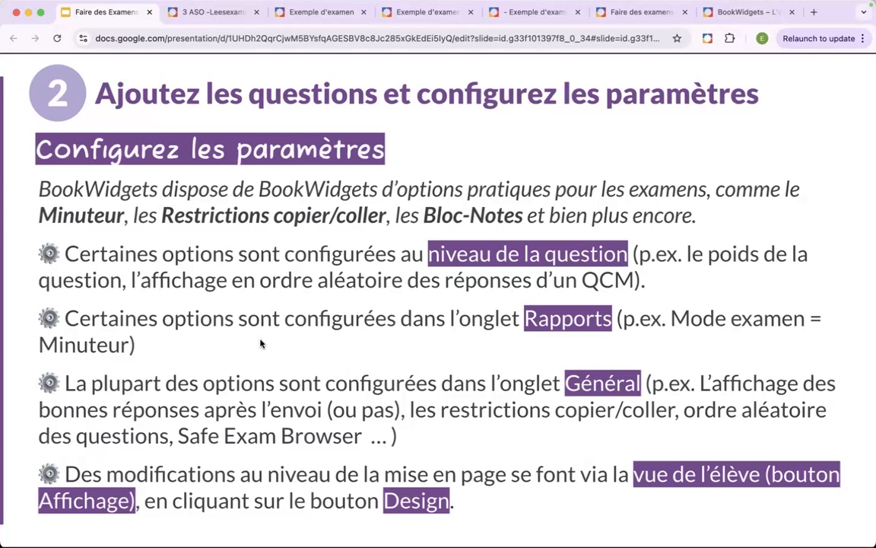
# - Close the "3 ASO" browser tab and open the Général settings of the Exemple d'examen BookWidgets quiz in the BookWidgets editor
pyautogui.click(219, 13)
pyautogui.press('super+w')
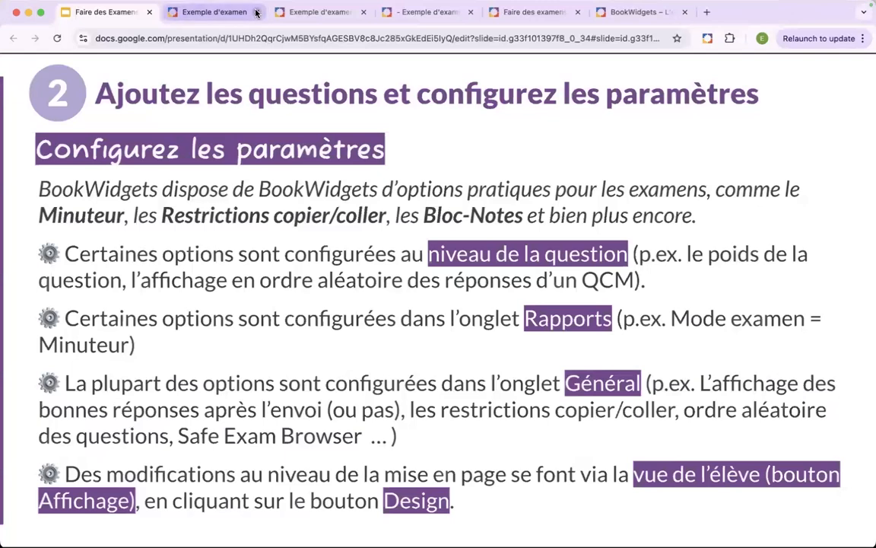
pyautogui.click(216, 13)
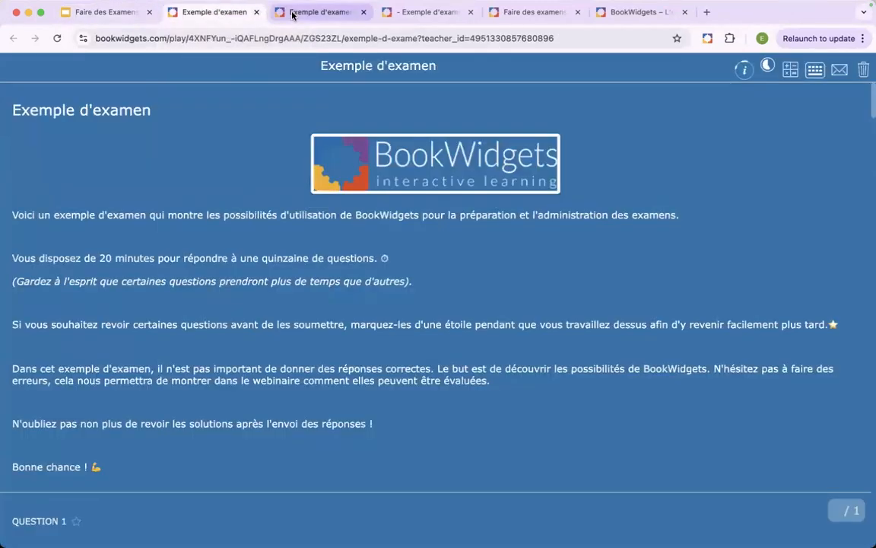
pyautogui.click(288, 12)
pyautogui.click(57, 271)
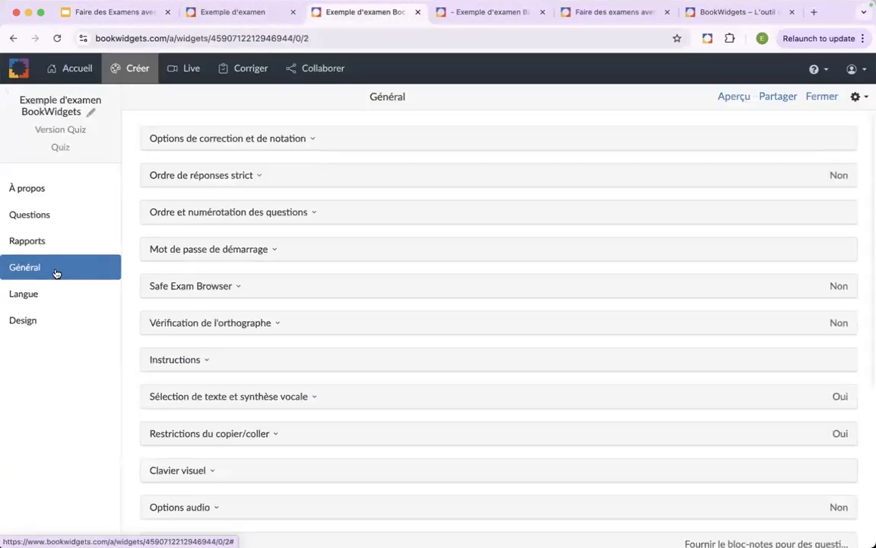
# - In the correction and grading options, stop showing students whether answers are correct and set the end-of-quiz result display to Non
pyautogui.click(324, 140)
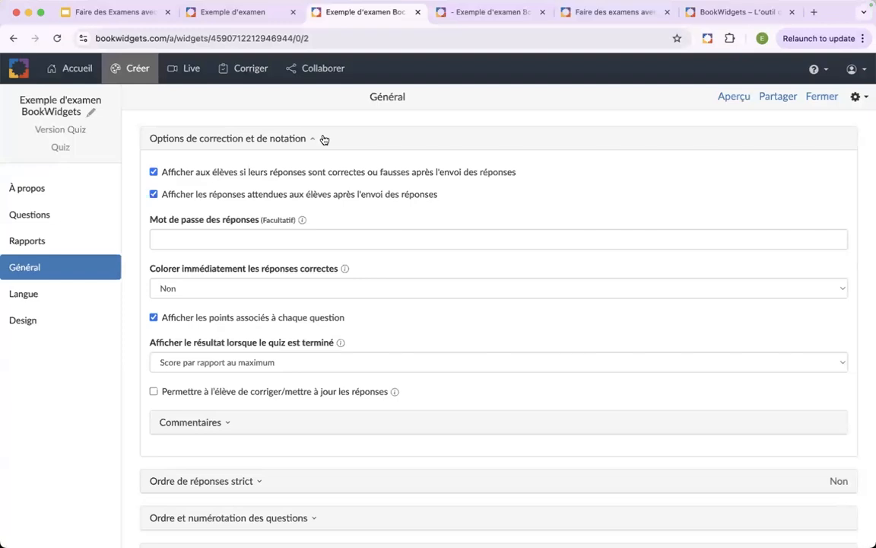
pyautogui.click(153, 172)
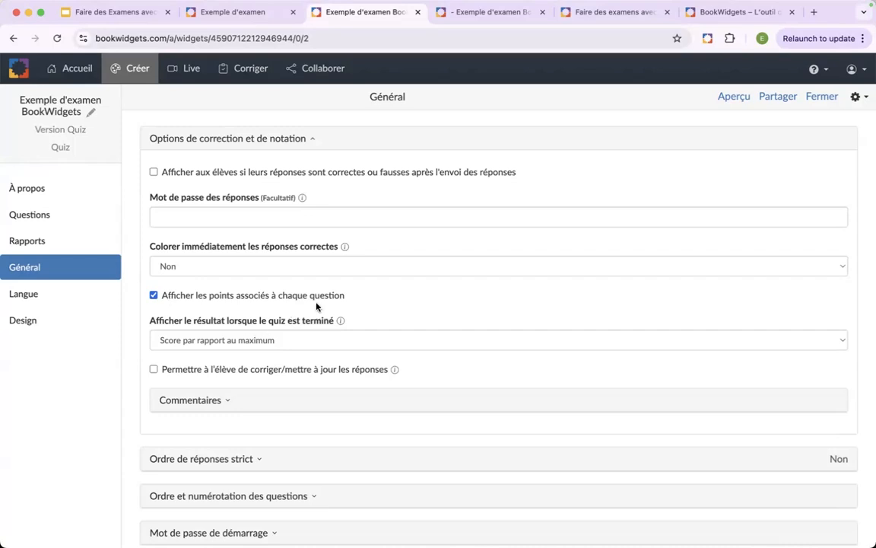
pyautogui.scroll(-2, 384, 313)
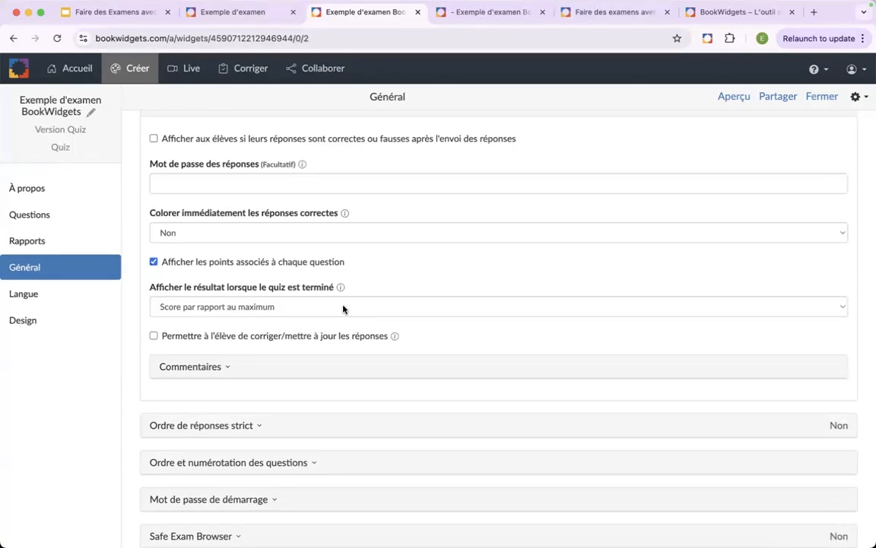
pyautogui.click(344, 307)
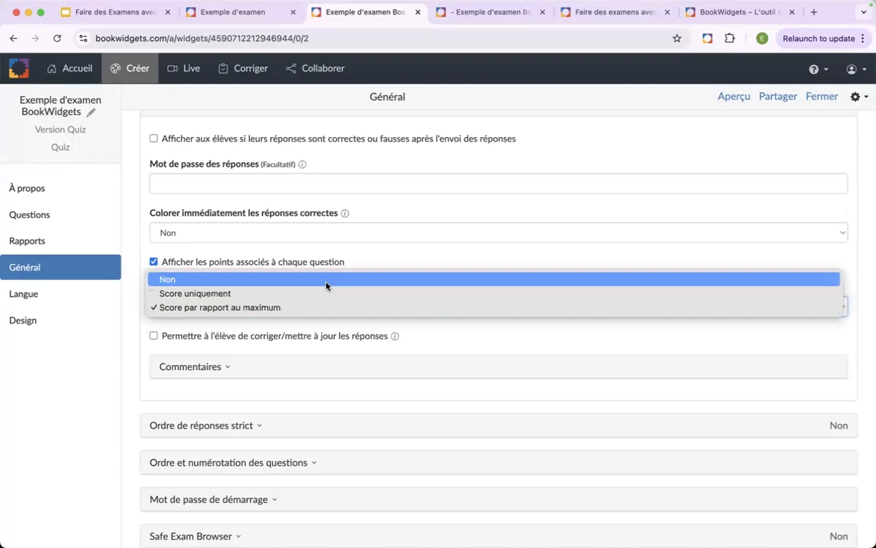
pyautogui.click(326, 286)
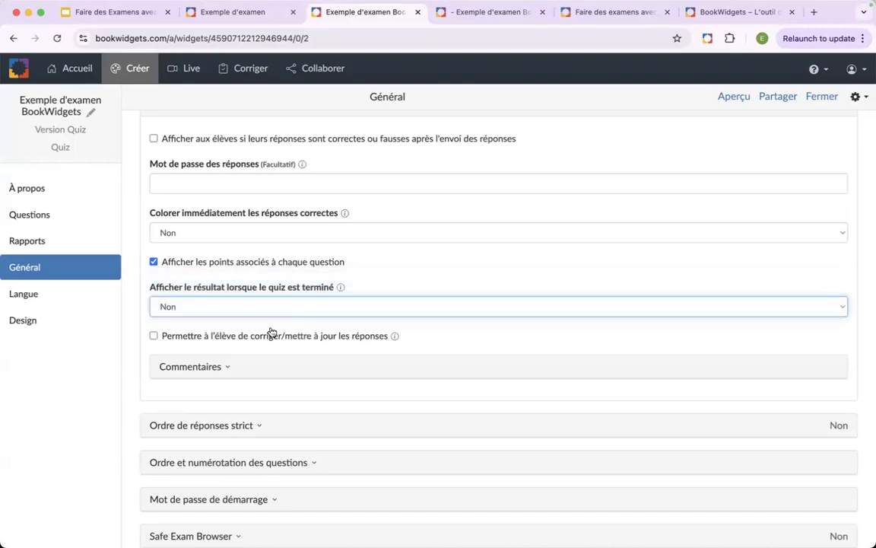
# - Review the Commentaires feedback within the correction and grading options, and collapse both sections
pyautogui.scroll(-1, 222, 321)
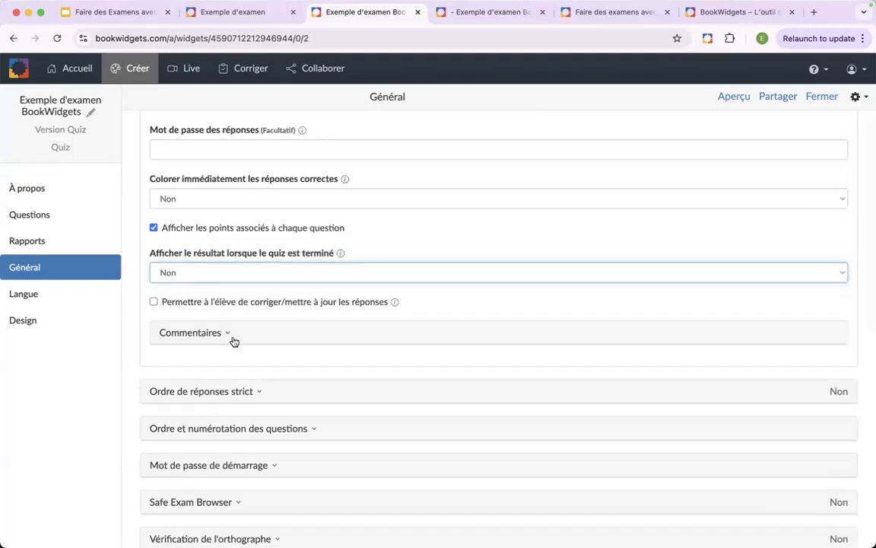
pyautogui.click(234, 340)
pyautogui.scroll(-3, 243, 418)
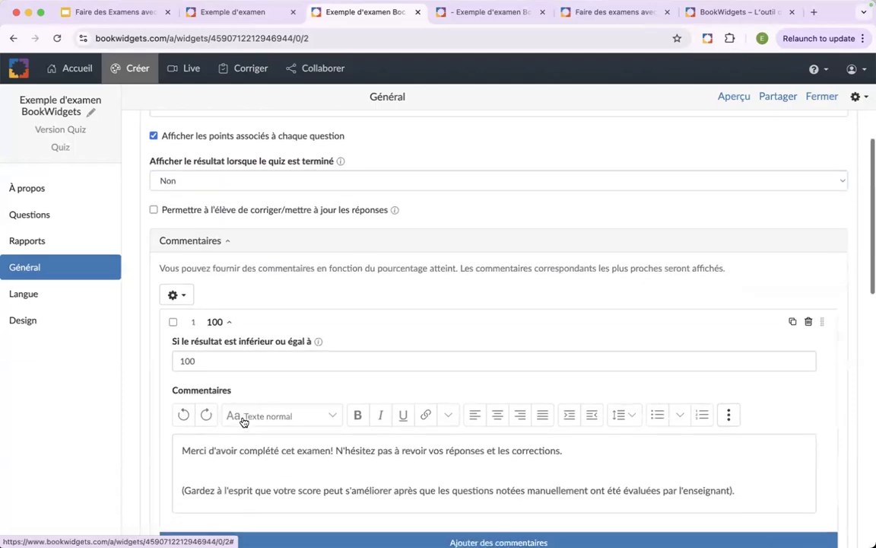
pyautogui.scroll(2, 242, 417)
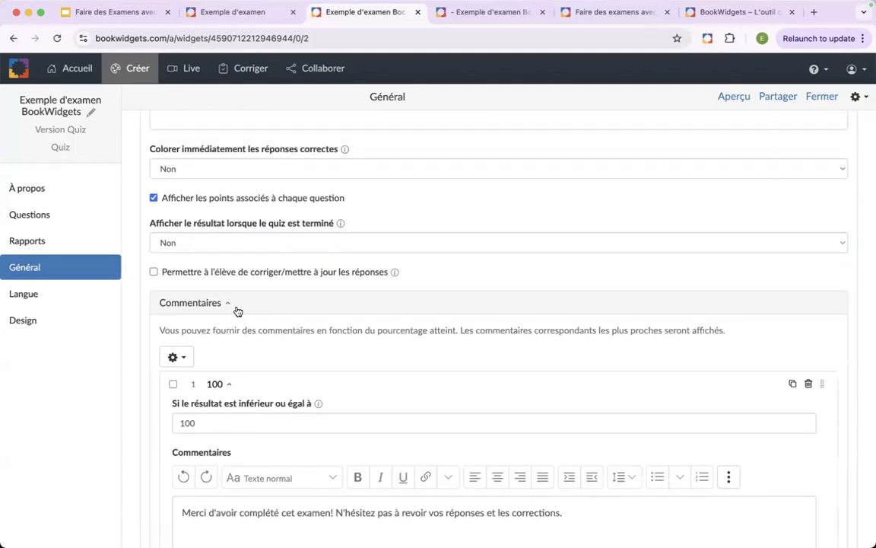
pyautogui.click(238, 308)
pyautogui.scroll(3, 270, 316)
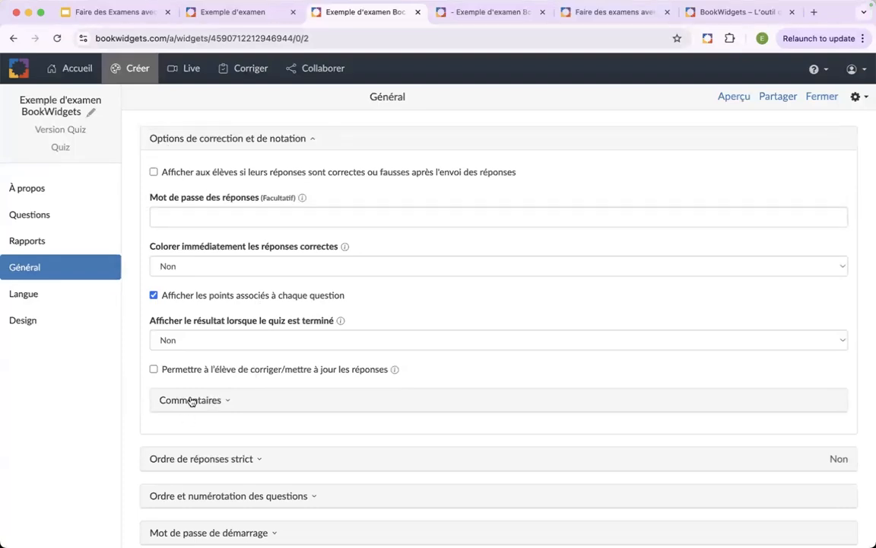
pyautogui.click(299, 144)
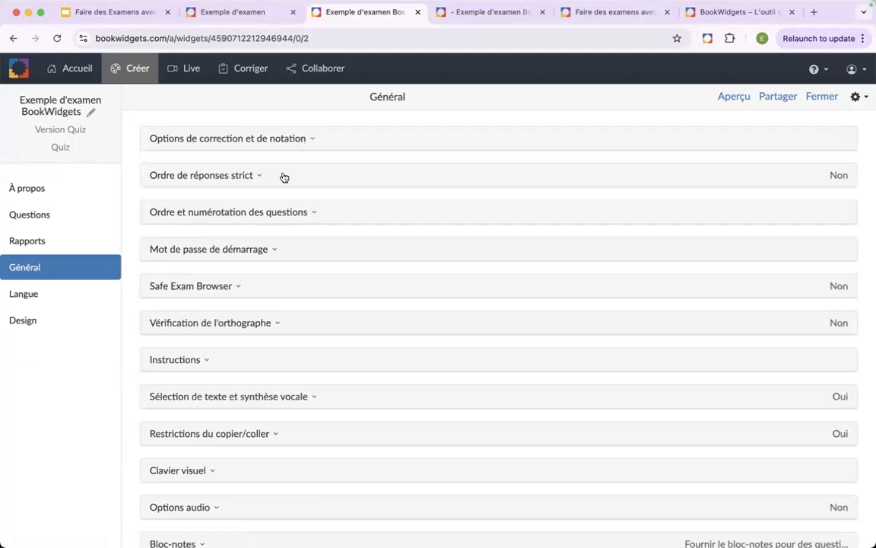
# - Under Ordre de réponses strict, require questions to be answered in order and disallow viewing previous answers
pyautogui.click(282, 177)
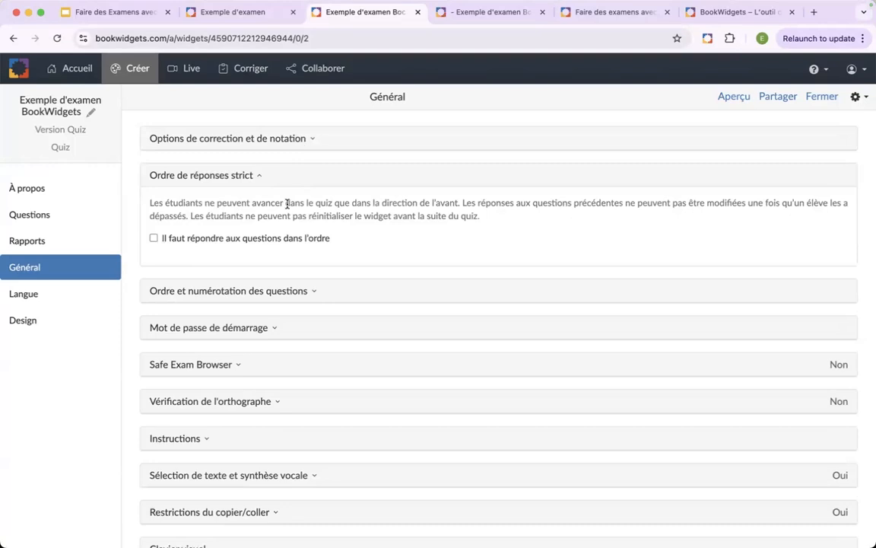
pyautogui.click(153, 238)
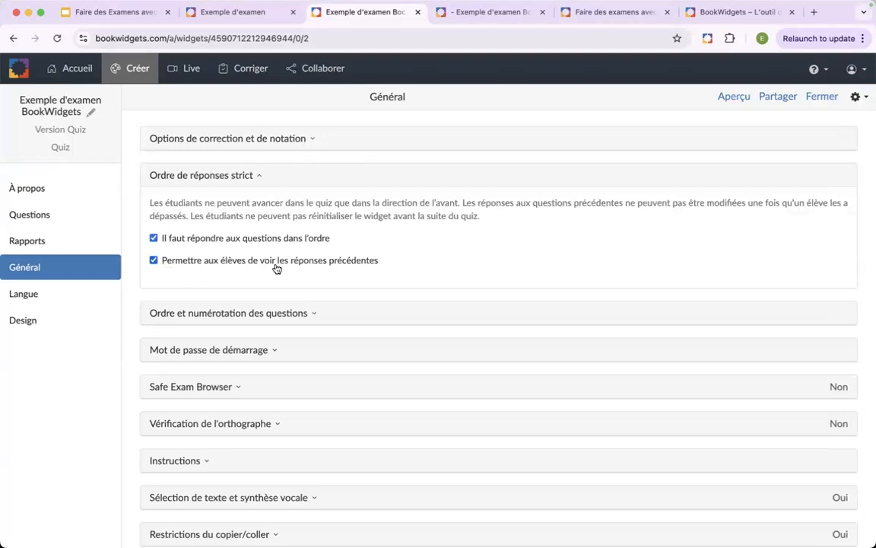
pyautogui.click(154, 260)
# - Preview the quiz in the student view, answer Florida and Ottawa, continue to question 3, and close the preview
pyautogui.click(726, 98)
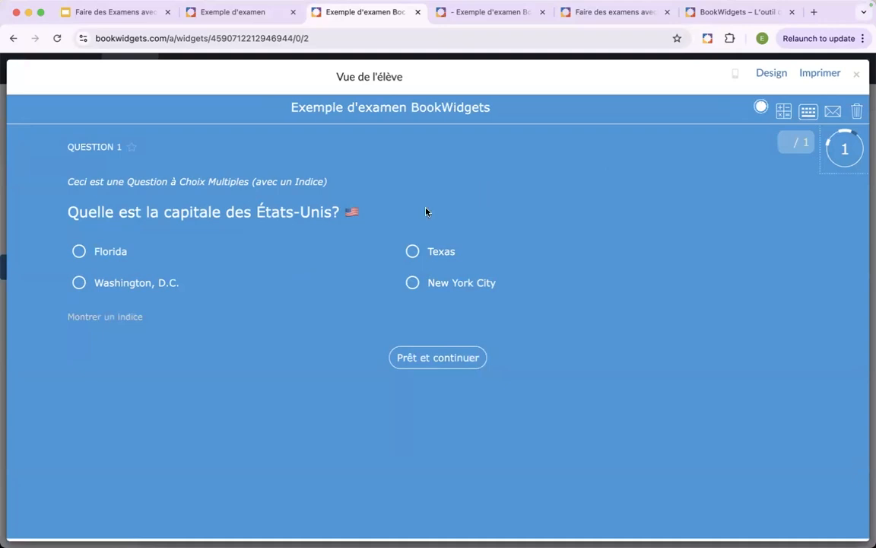
pyautogui.click(79, 254)
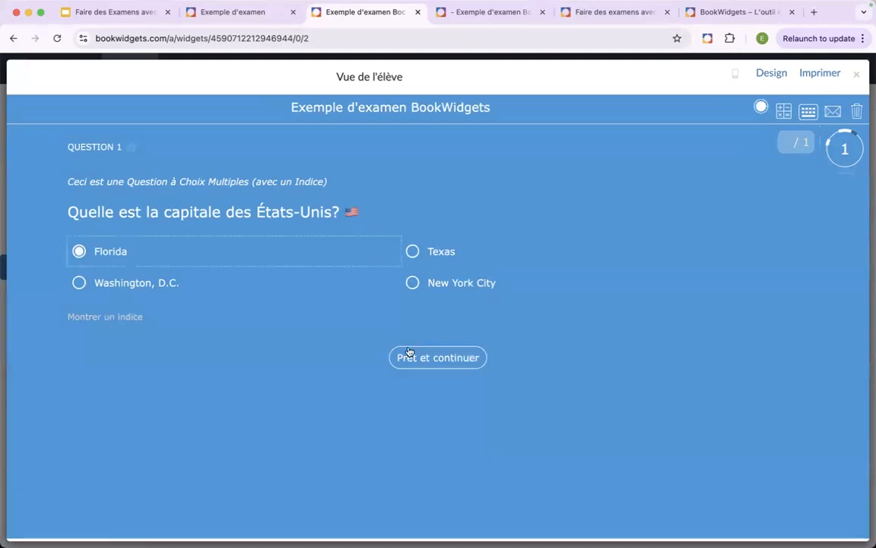
pyautogui.click(431, 366)
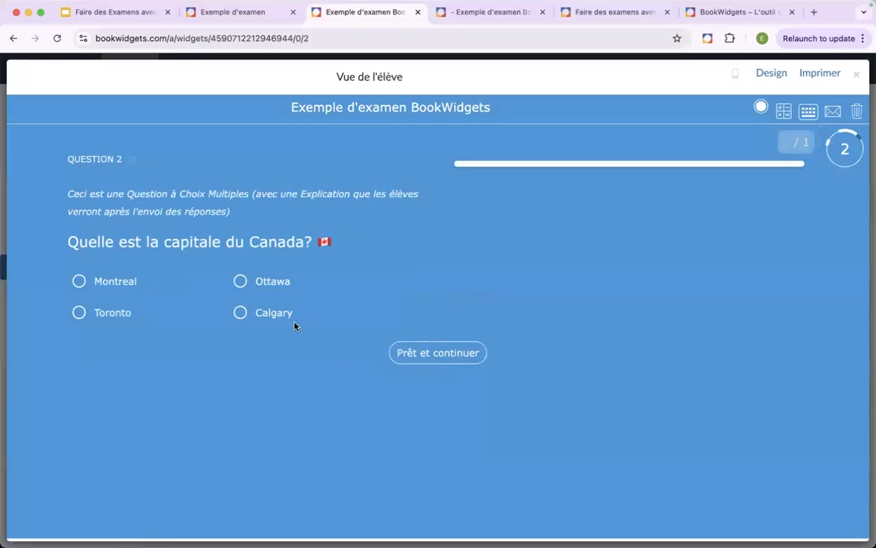
pyautogui.click(241, 281)
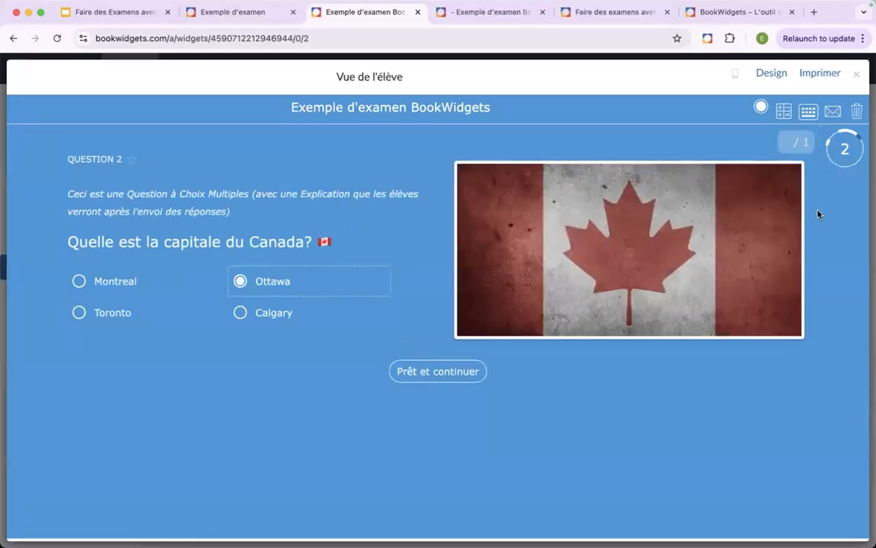
pyautogui.click(839, 156)
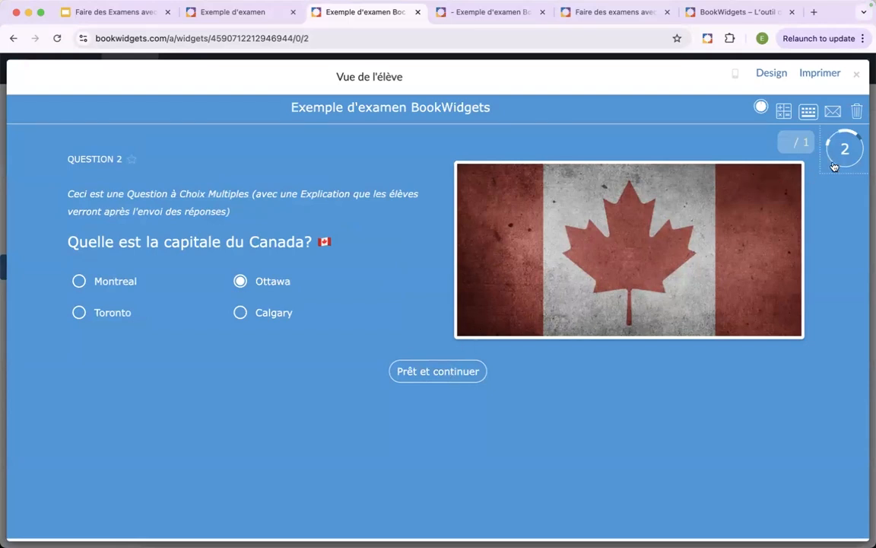
pyautogui.click(420, 377)
pyautogui.scroll(-1, 442, 361)
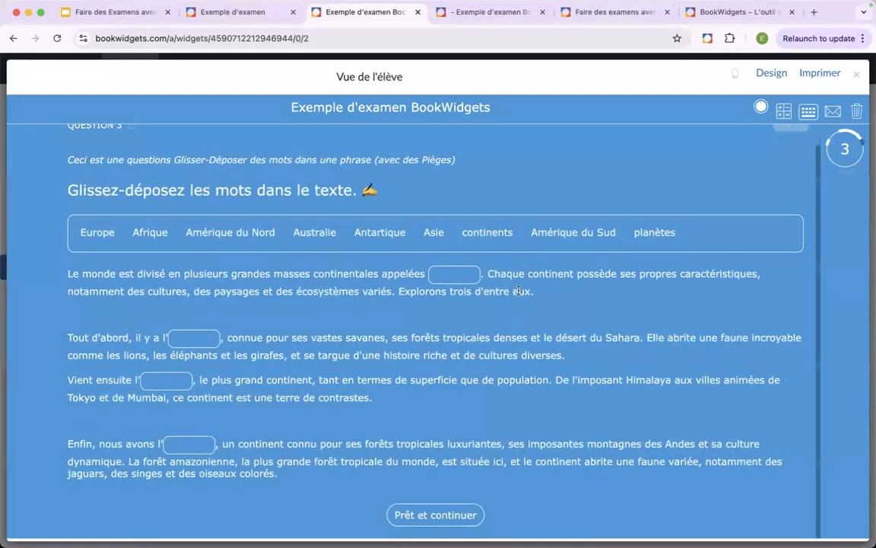
pyautogui.scroll(1, 446, 356)
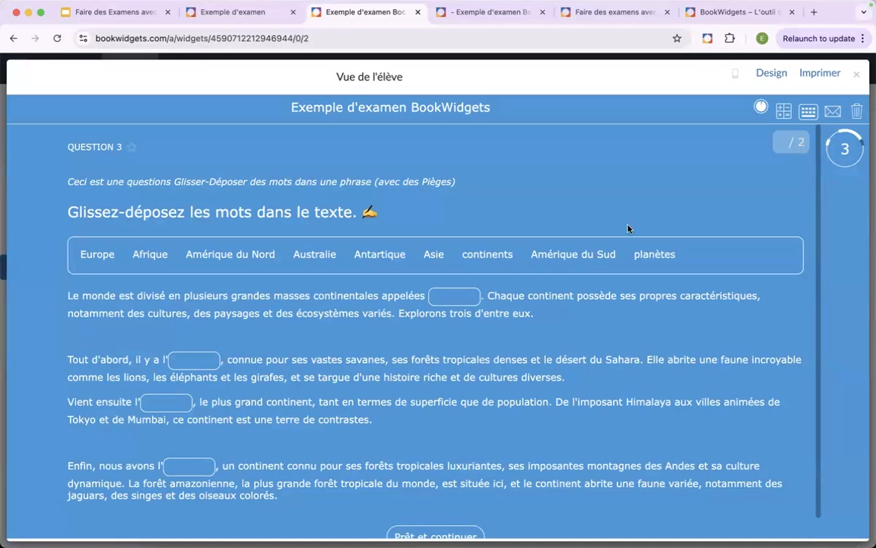
pyautogui.click(855, 76)
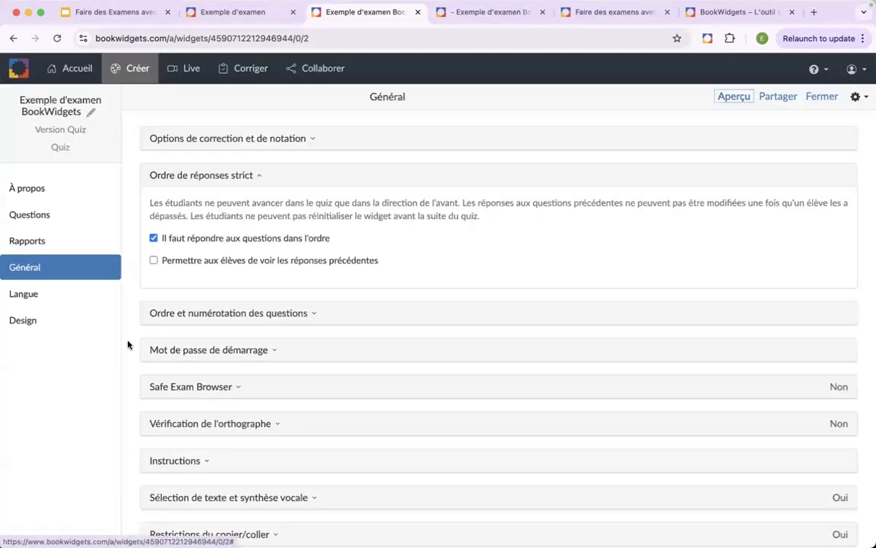
# - Turn off the requirement to answer questions in order and collapse the Ordre de réponses strict section
pyautogui.click(154, 239)
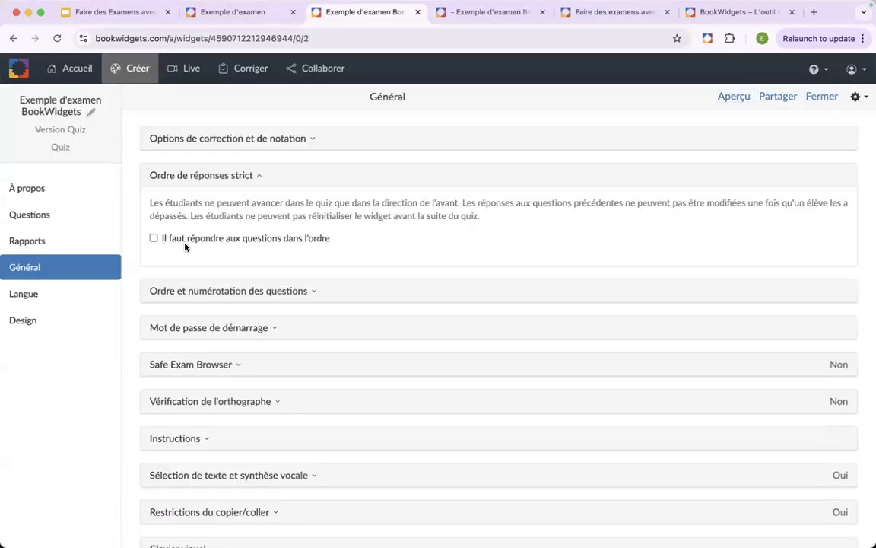
pyautogui.click(259, 177)
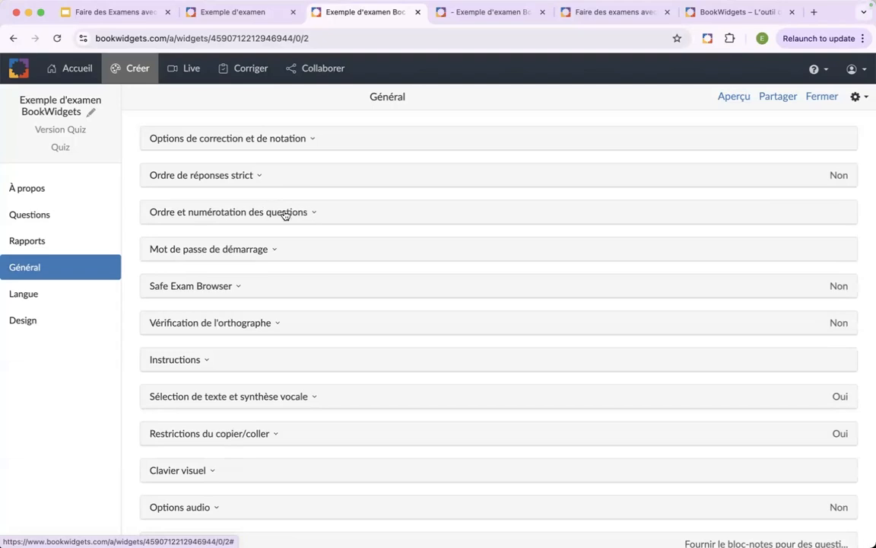
# - Examine the Mot de passe de démarrage, Safe Exam Browser and Vérification de l'orthographe settings, collapsing each section after viewing it
pyautogui.click(229, 249)
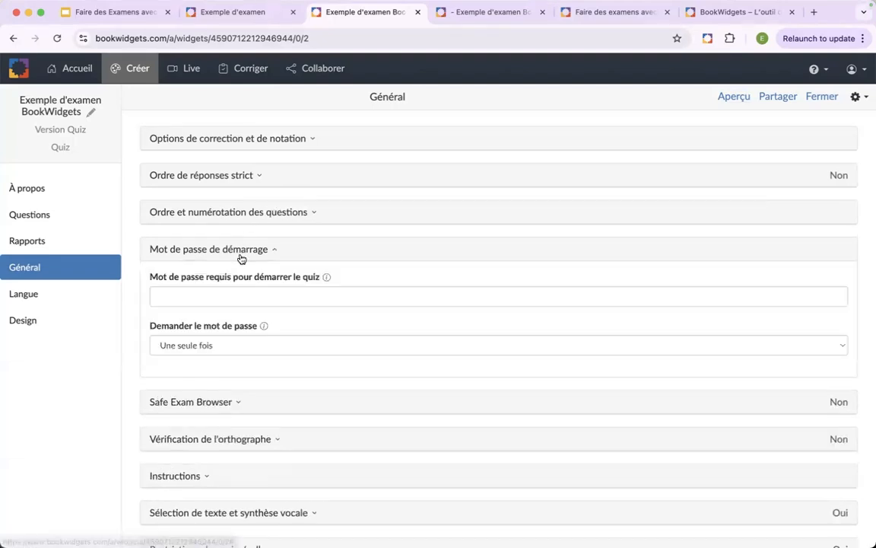
pyautogui.click(221, 298)
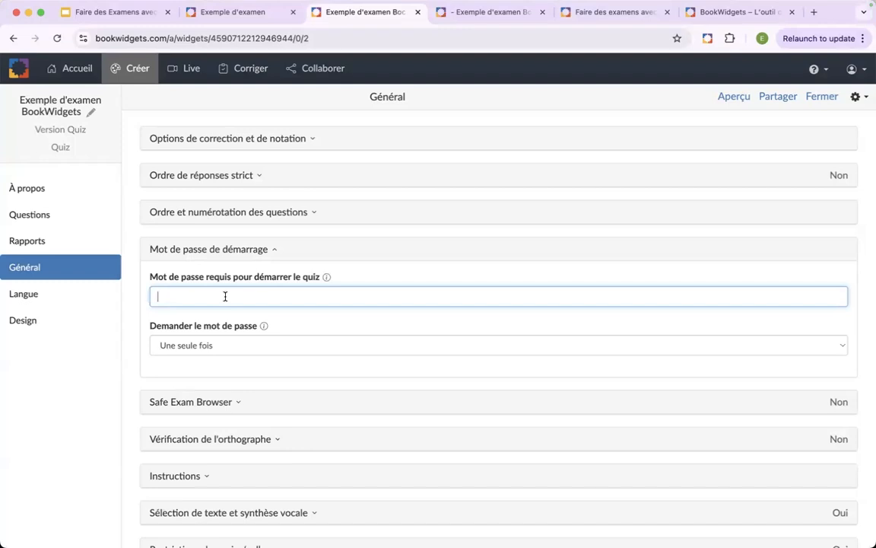
pyautogui.click(262, 259)
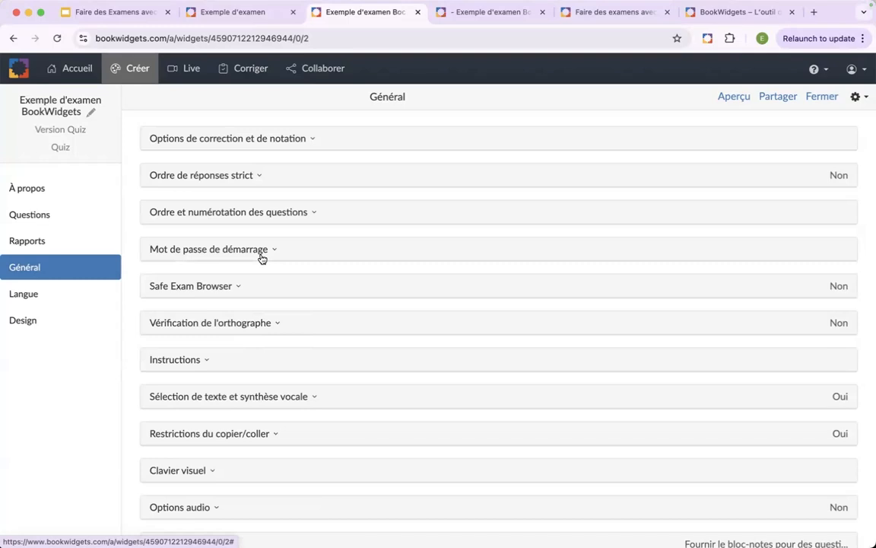
pyautogui.click(240, 295)
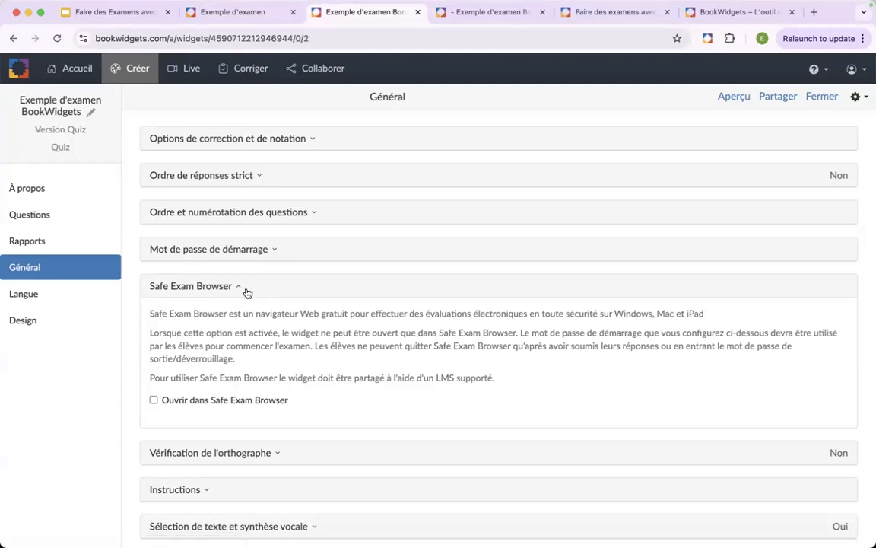
pyautogui.click(243, 289)
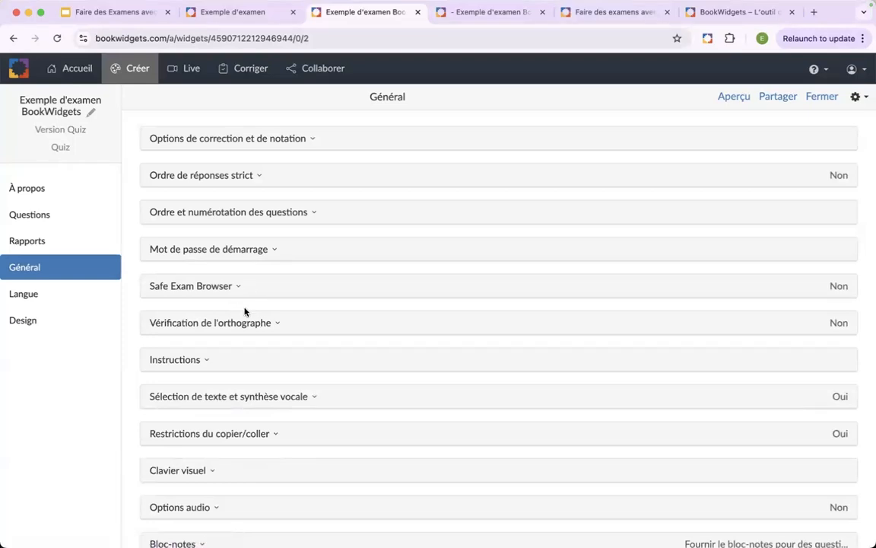
pyautogui.click(266, 326)
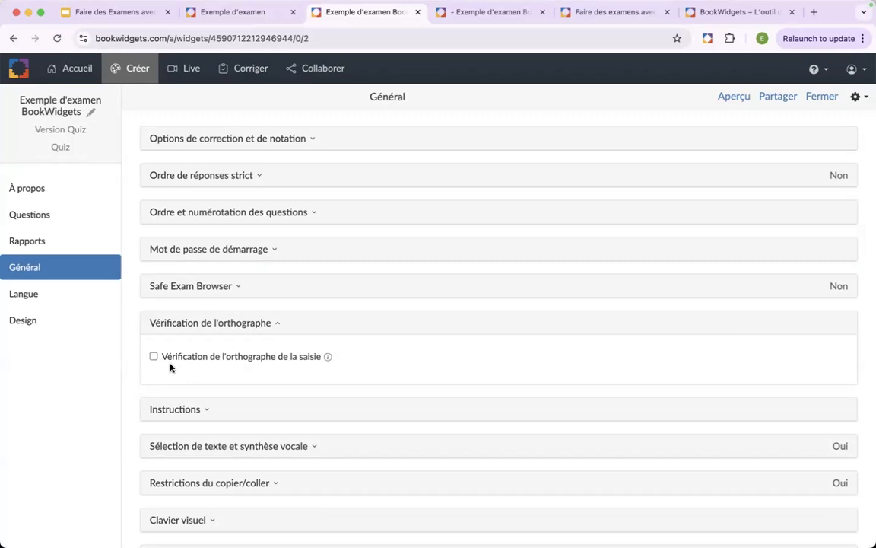
pyautogui.click(229, 327)
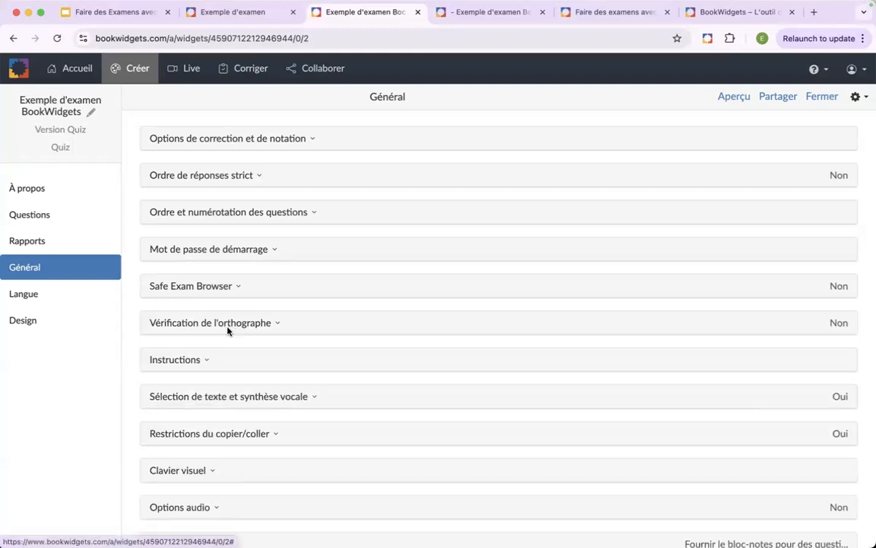
# - Open the Exemple d'examen text item in the question list and highlight its instructions from "Voici un exemple" through "N'oubliez pas"
pyautogui.click(76, 217)
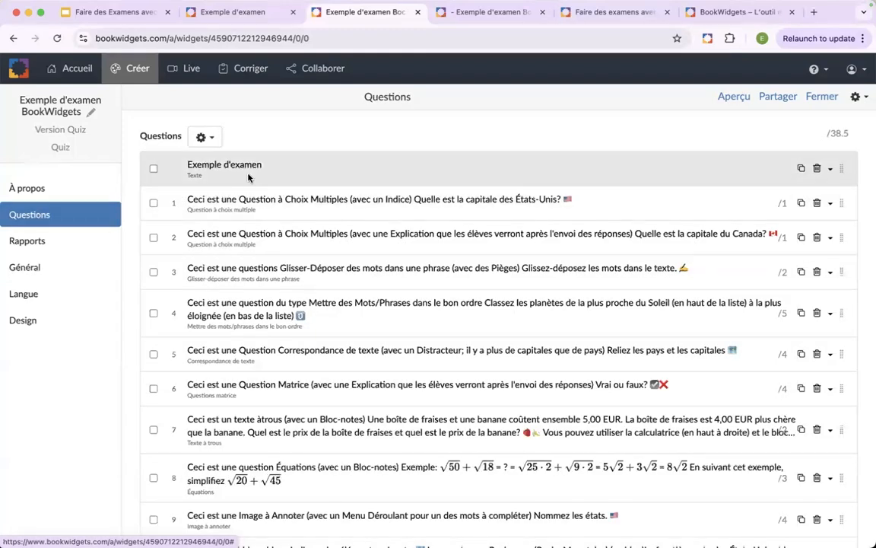
pyautogui.click(247, 180)
pyautogui.scroll(-4, 223, 384)
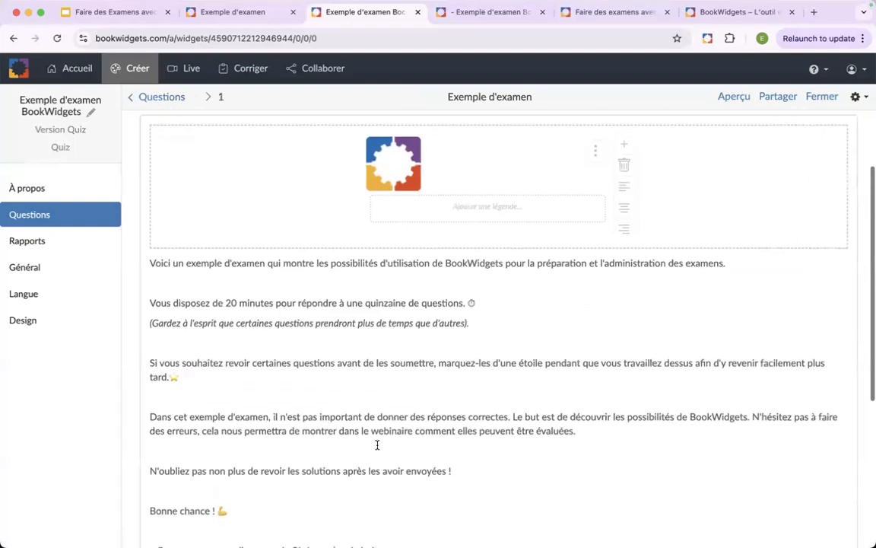
pyautogui.click(455, 471)
pyautogui.moveTo(314, 378); pyautogui.dragTo(134, 264)
pyautogui.press('cmd+c')
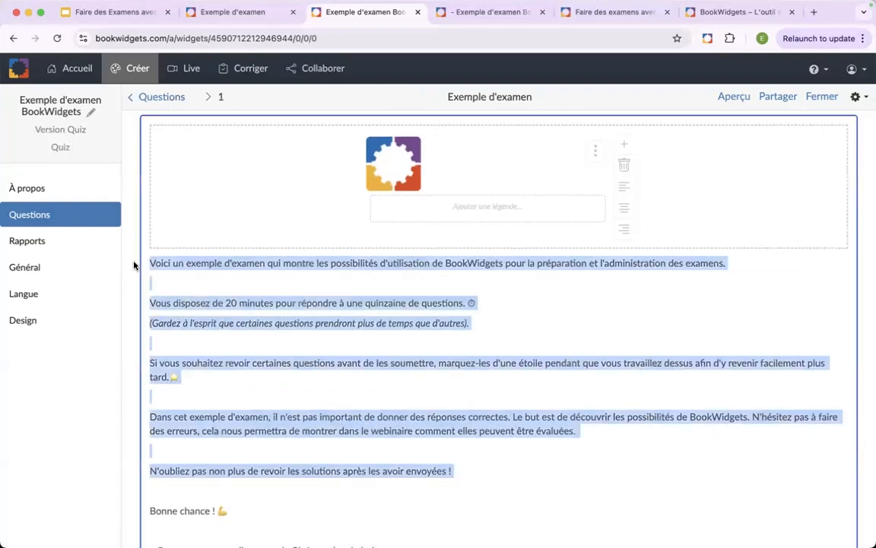
# - Insert the copied exam introduction, from "Voici un exemple" through "N'oubliez pas", into the Instructions text of the Général settings
pyautogui.click(68, 268)
pyautogui.click(204, 362)
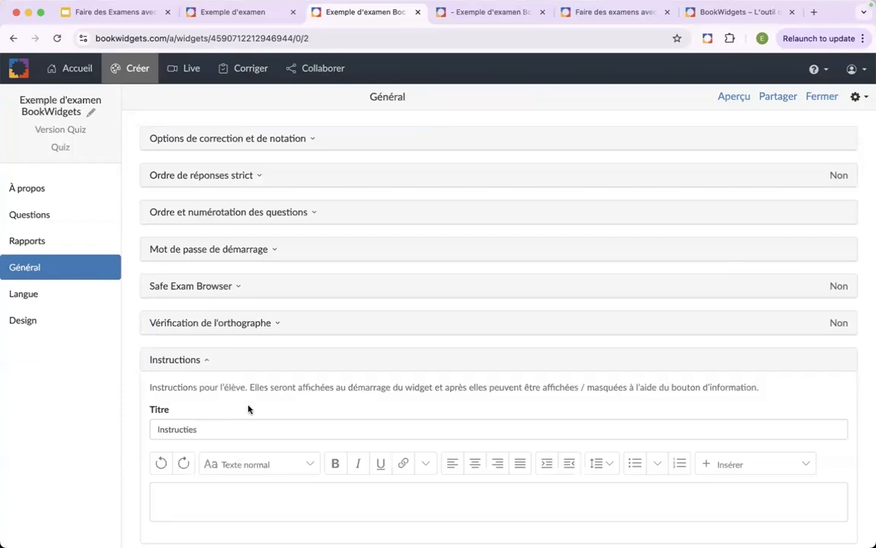
pyautogui.scroll(-2, 236, 409)
pyautogui.click(225, 414)
pyautogui.press('cmd+v')
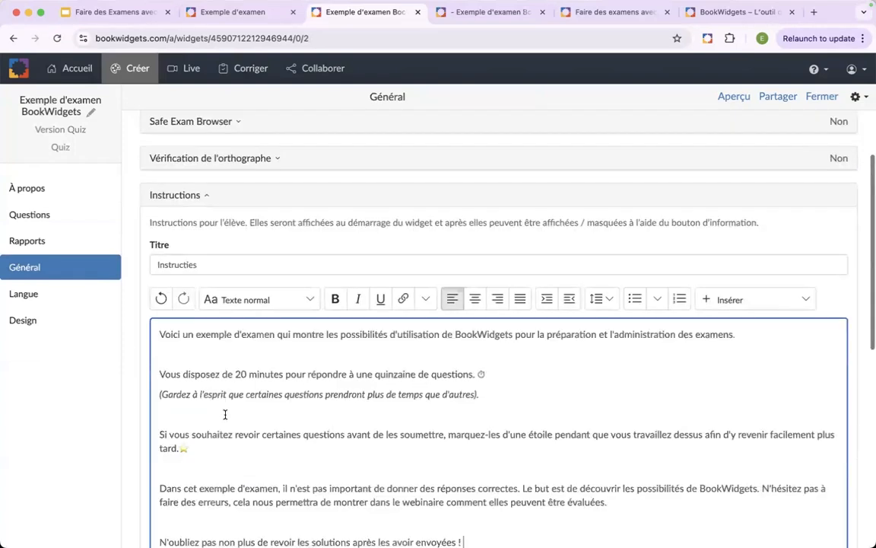
# - Preview the quiz in the student view, dismiss and reopen the instructions window, and close the preview
pyautogui.click(731, 97)
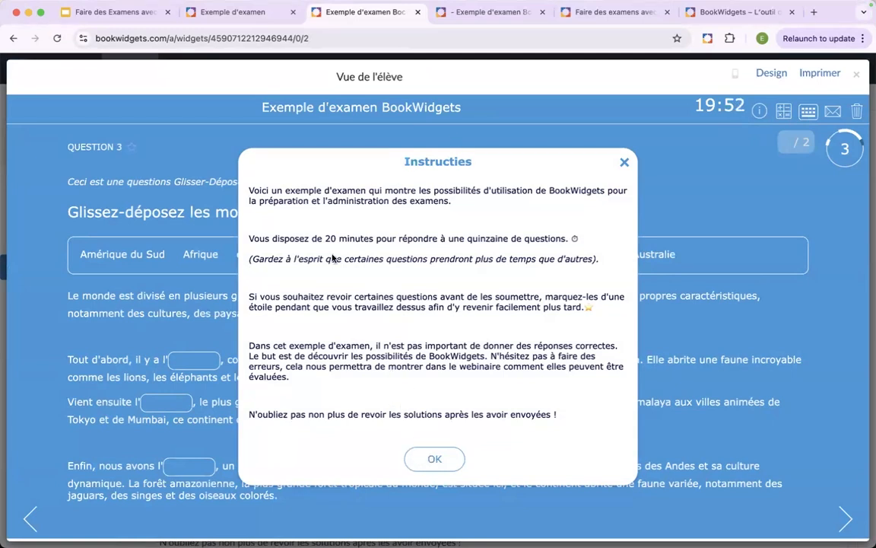
pyautogui.click(428, 466)
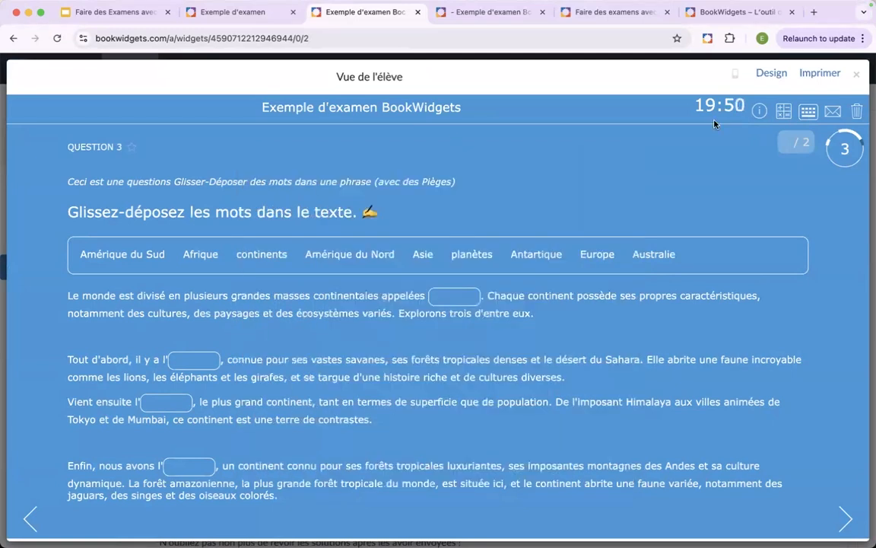
pyautogui.click(759, 111)
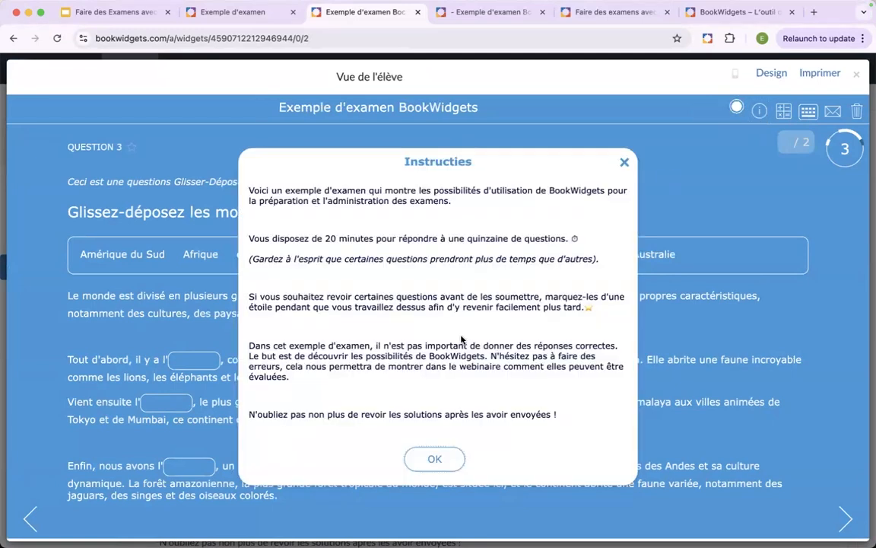
pyautogui.click(428, 461)
pyautogui.click(760, 111)
pyautogui.click(625, 162)
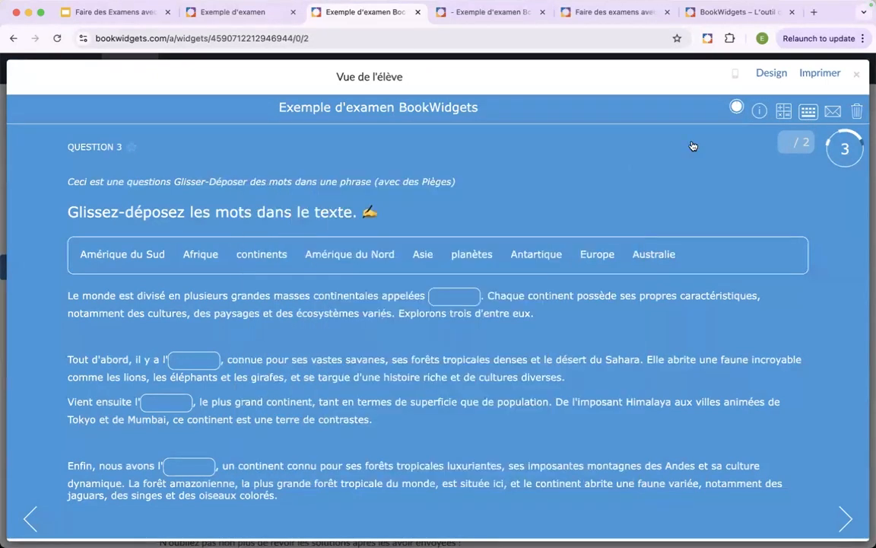
pyautogui.click(855, 75)
# - Collapse the Instructions section and examine the Sélection de texte et synthèse vocale settings, collapsing them after viewing
pyautogui.scroll(-2, 227, 436)
pyautogui.scroll(3, 227, 434)
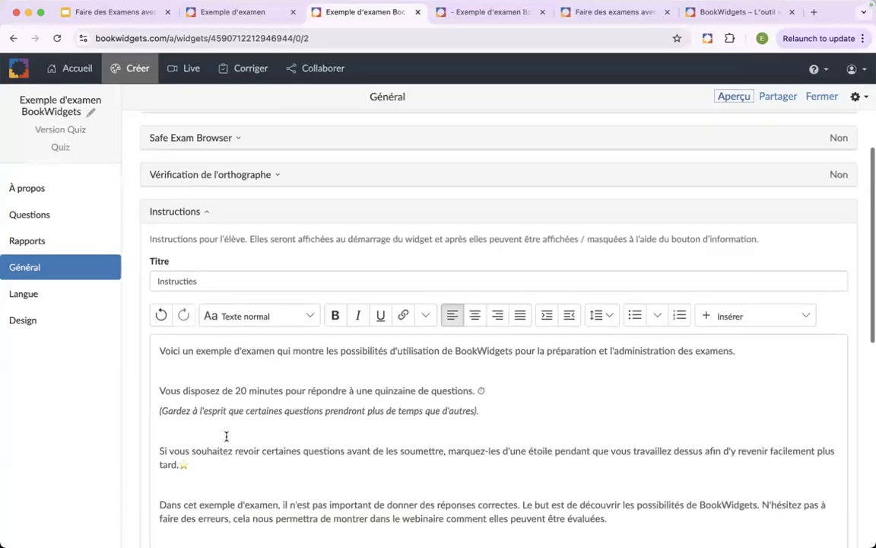
pyautogui.click(207, 246)
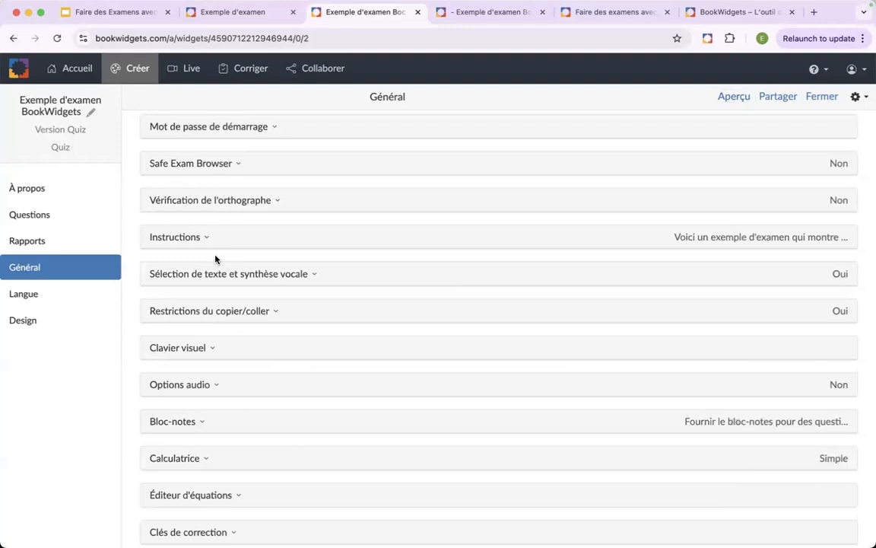
pyautogui.click(221, 280)
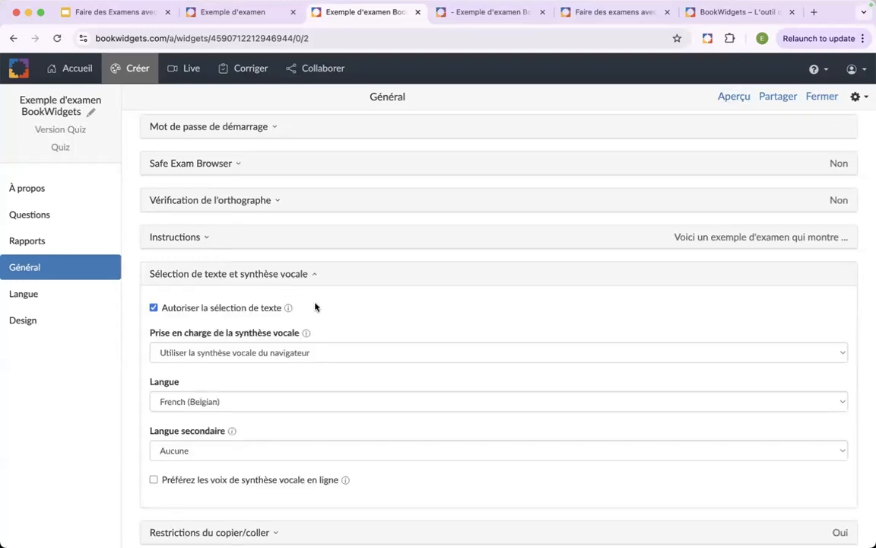
pyautogui.click(315, 275)
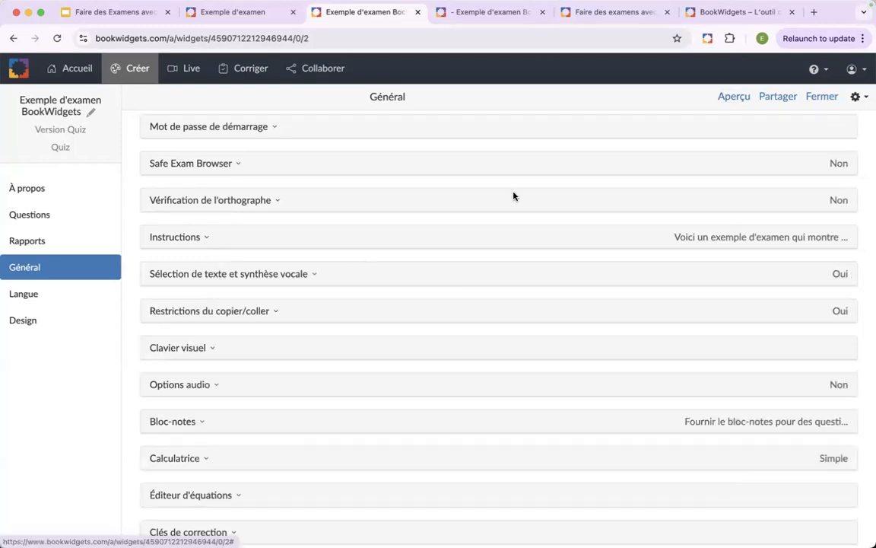
# - Preview the quiz in the student view, select question 3's heading text to bring up the text-to-speech controls, and close the preview
pyautogui.click(734, 97)
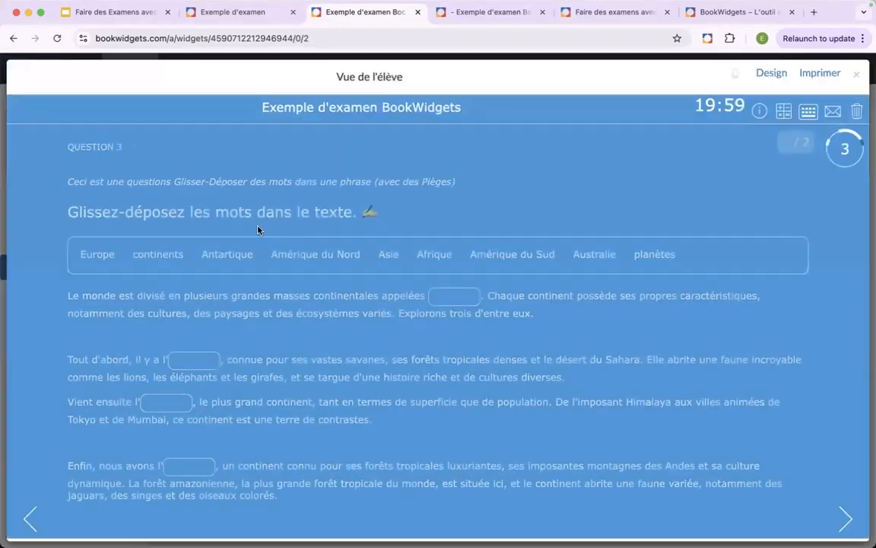
pyautogui.tripleClick(123, 212)
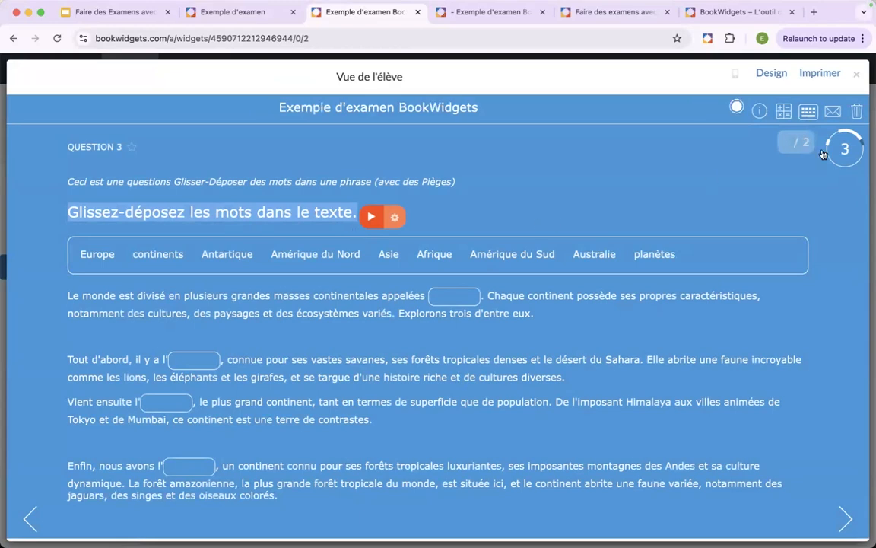
pyautogui.click(856, 77)
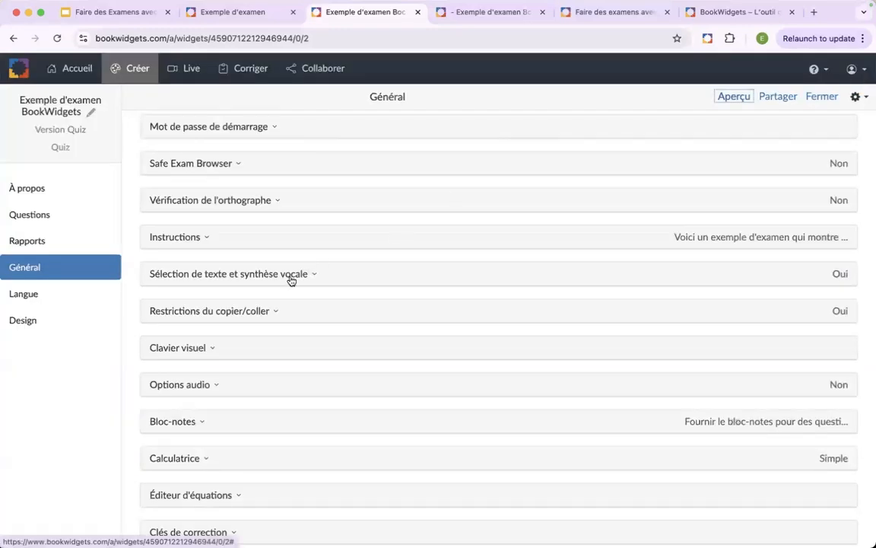
# - Examine the private clipboard option under Restrictions du copier/coller and collapse the section after viewing
pyautogui.scroll(-1, 291, 282)
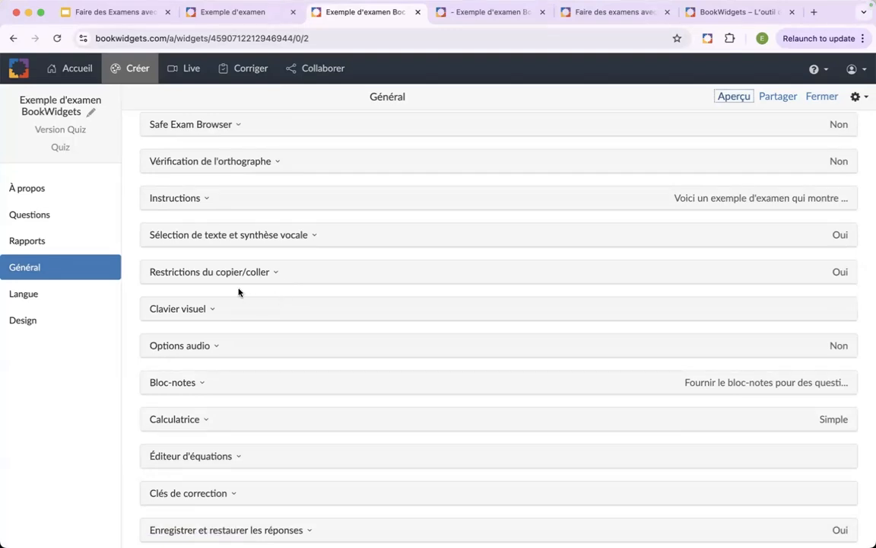
pyautogui.scroll(-1, 239, 291)
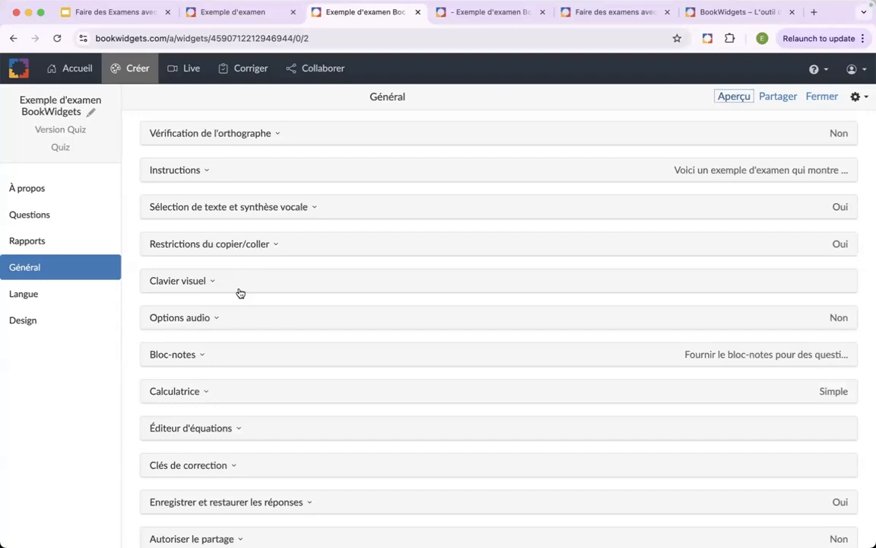
pyautogui.click(240, 294)
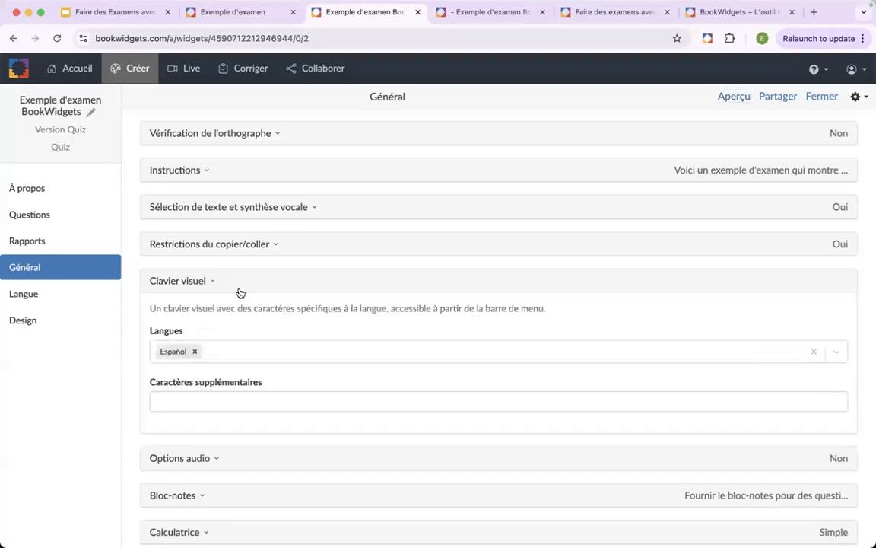
pyautogui.click(240, 294)
pyautogui.click(283, 245)
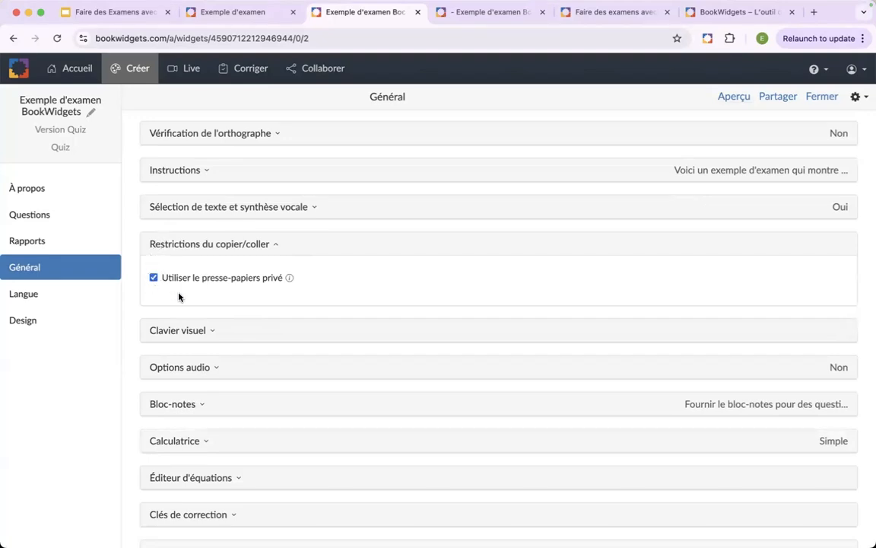
pyautogui.click(196, 248)
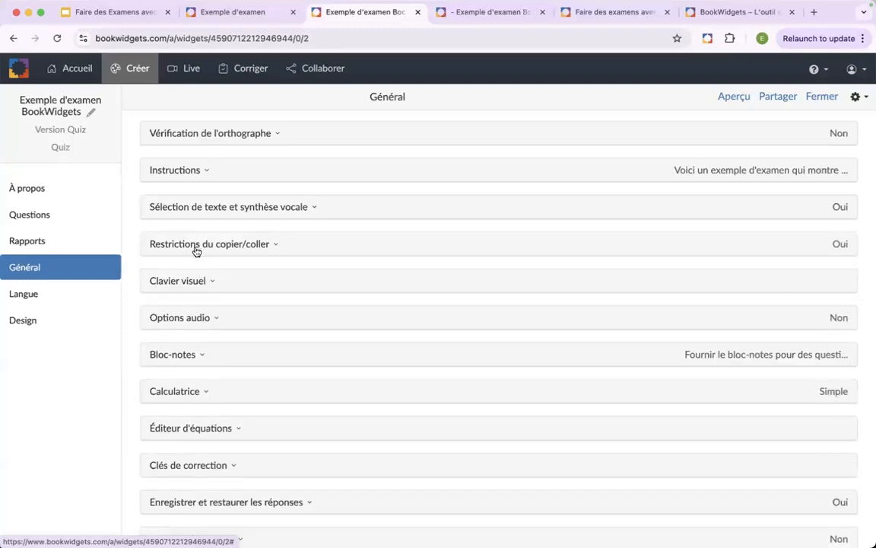
# - Examine the languages and symbol sets available for the Clavier visuel without adding any, and collapse the section
pyautogui.click(211, 286)
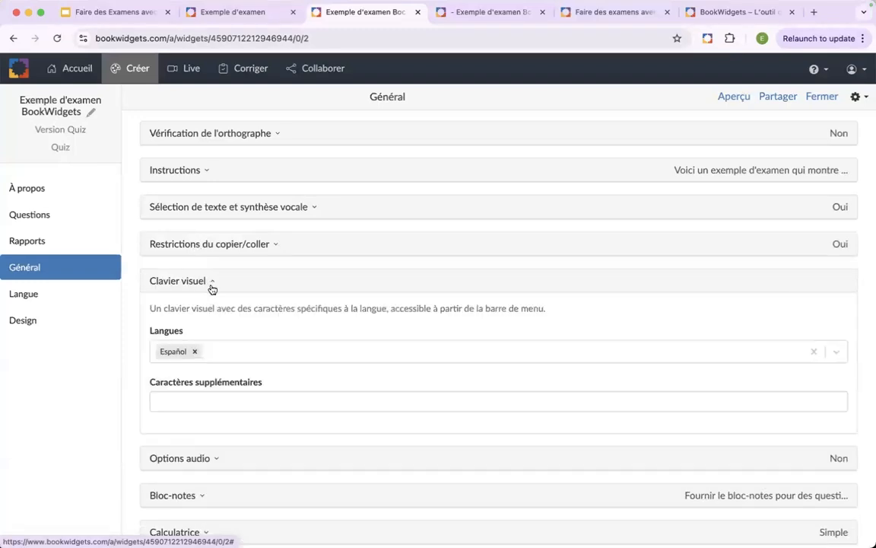
pyautogui.click(228, 353)
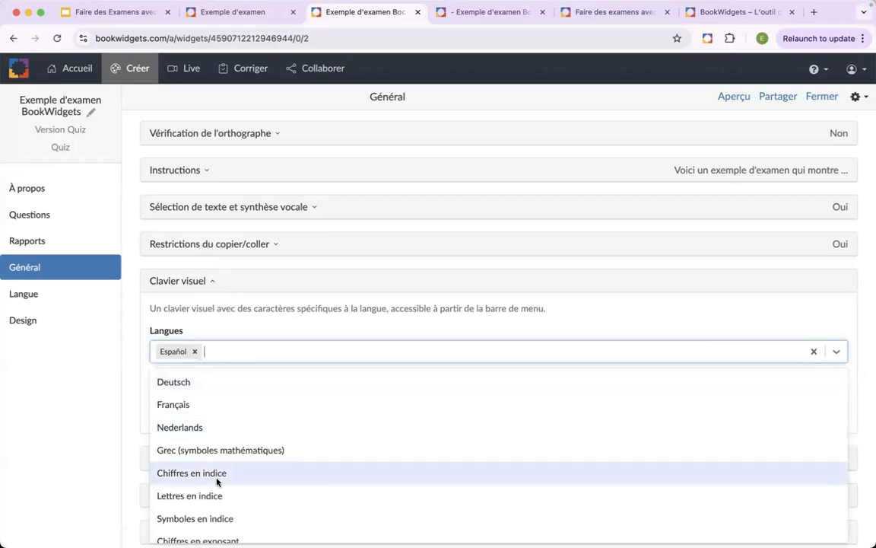
pyautogui.scroll(-3, 217, 481)
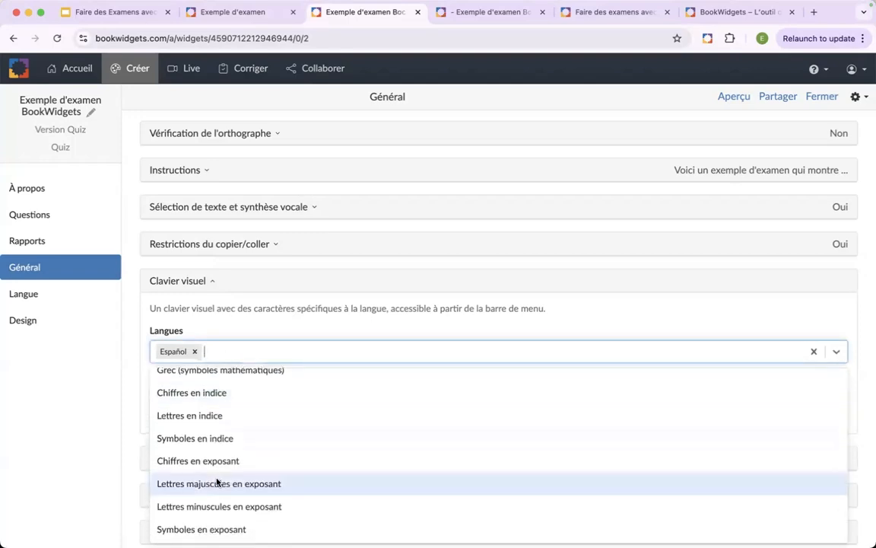
pyautogui.scroll(2, 216, 502)
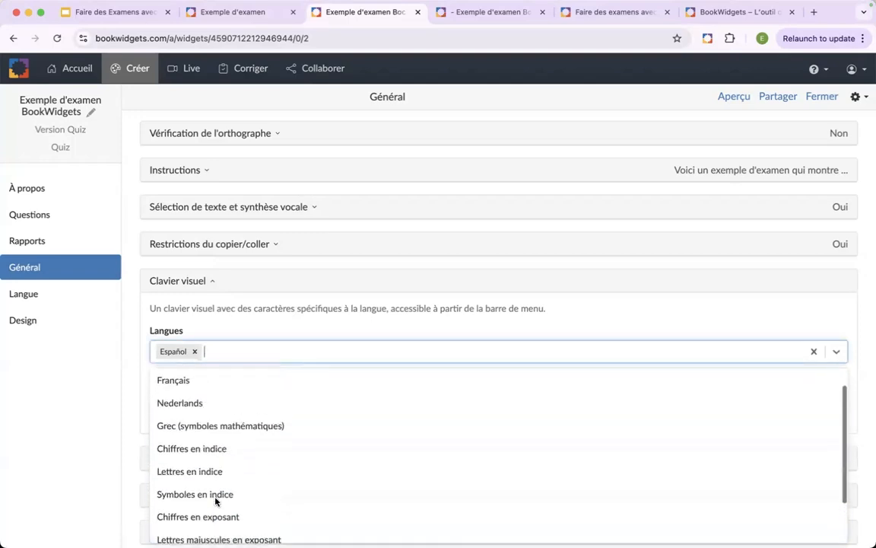
pyautogui.scroll(1, 216, 499)
pyautogui.scroll(-2, 198, 481)
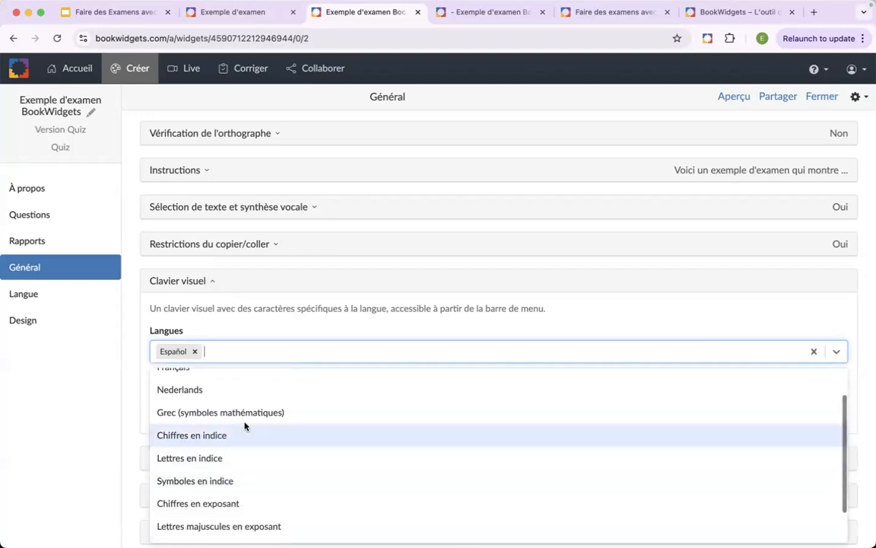
pyautogui.scroll(-1, 247, 422)
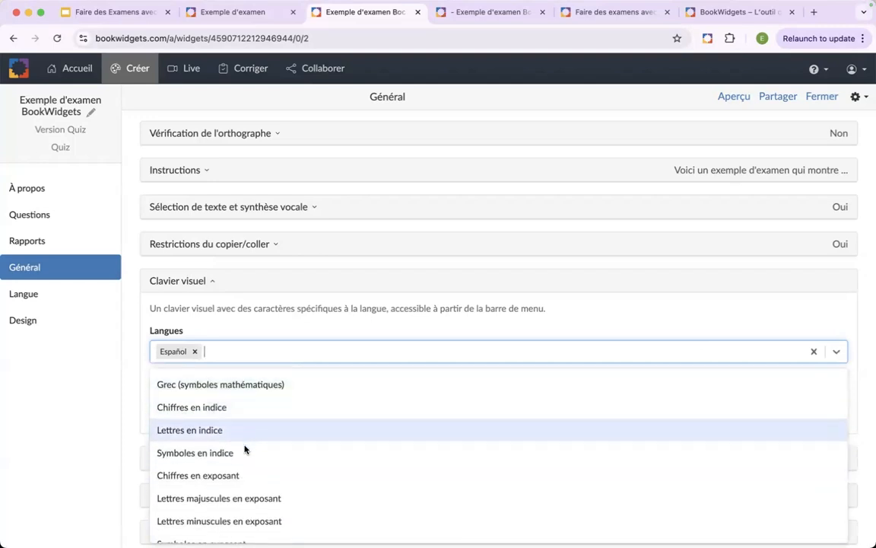
pyautogui.click(219, 332)
pyautogui.click(212, 281)
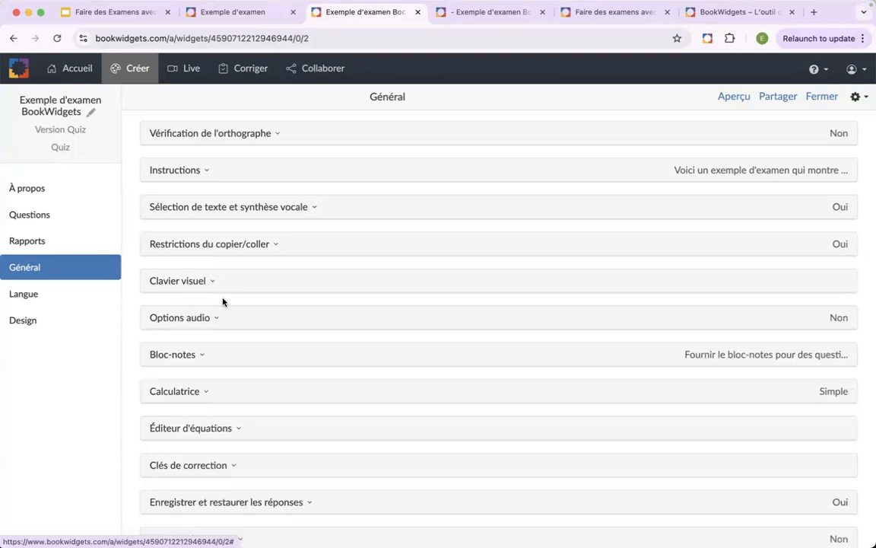
# - Examine the Bloc-notes availability choices, keep "Fournir le bloc-notes pour des questions spécifiques", and collapse the section
pyautogui.click(219, 361)
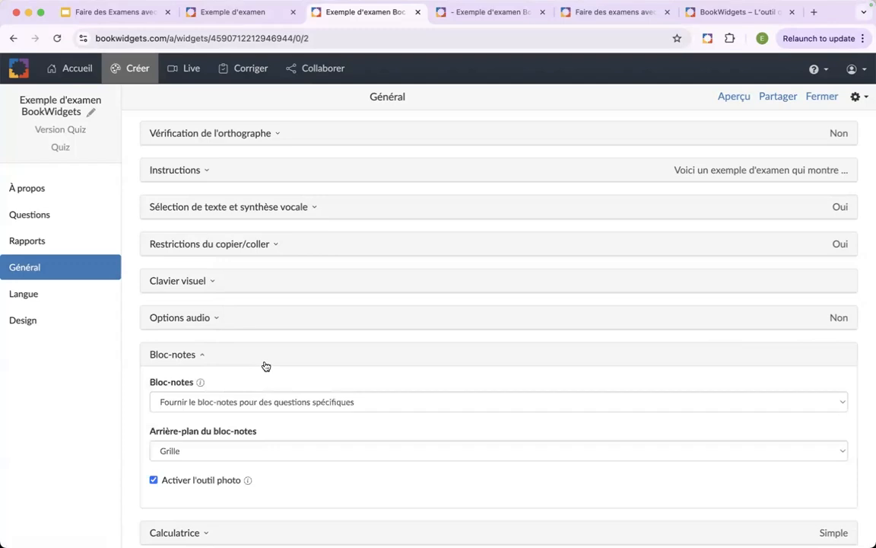
pyautogui.scroll(-2, 265, 366)
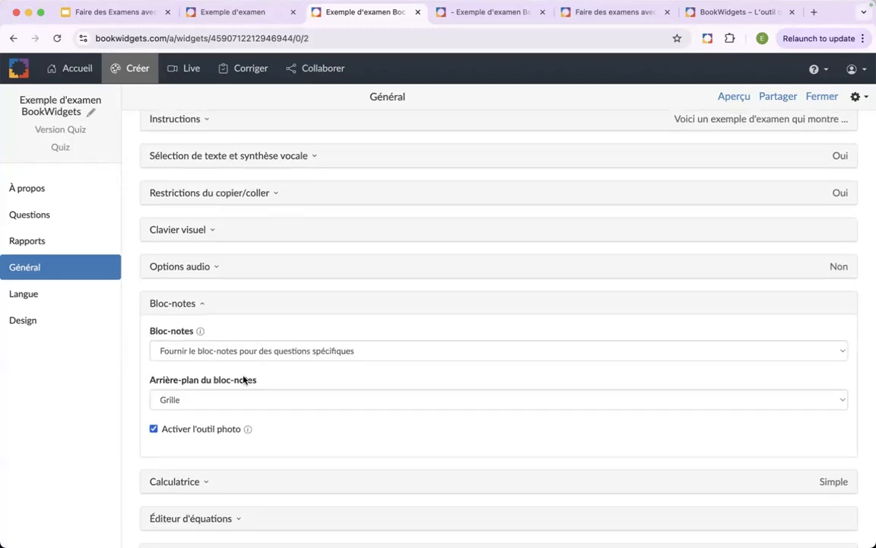
pyautogui.click(273, 358)
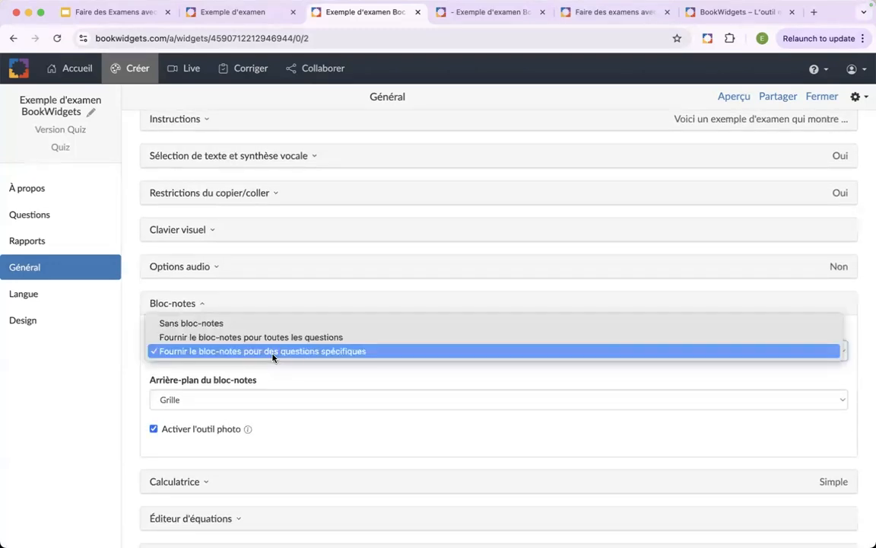
pyautogui.press('Up')
pyautogui.click(276, 352)
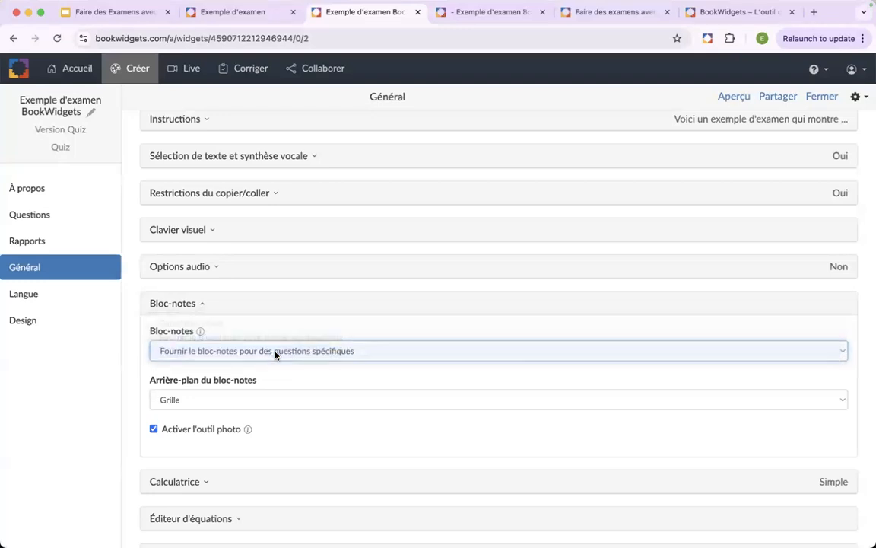
pyautogui.click(203, 307)
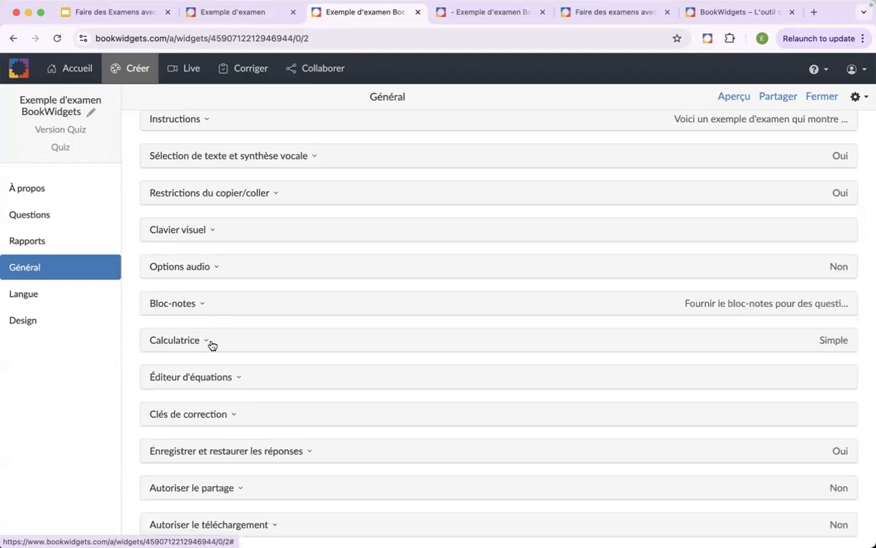
# - Expand the Éditeur d'équations settings and examine the symbol button groups down to their display-state colour legend
pyautogui.scroll(-1, 213, 346)
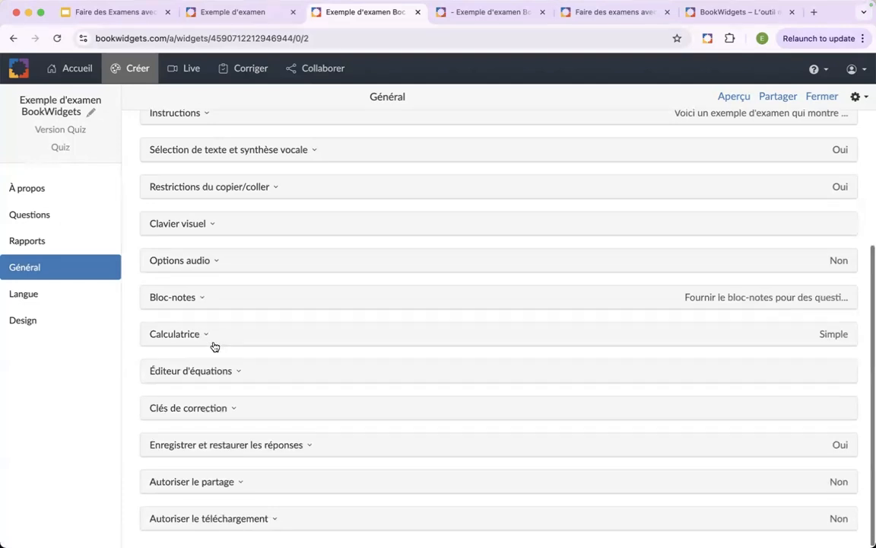
pyautogui.click(239, 372)
pyautogui.scroll(-2, 246, 376)
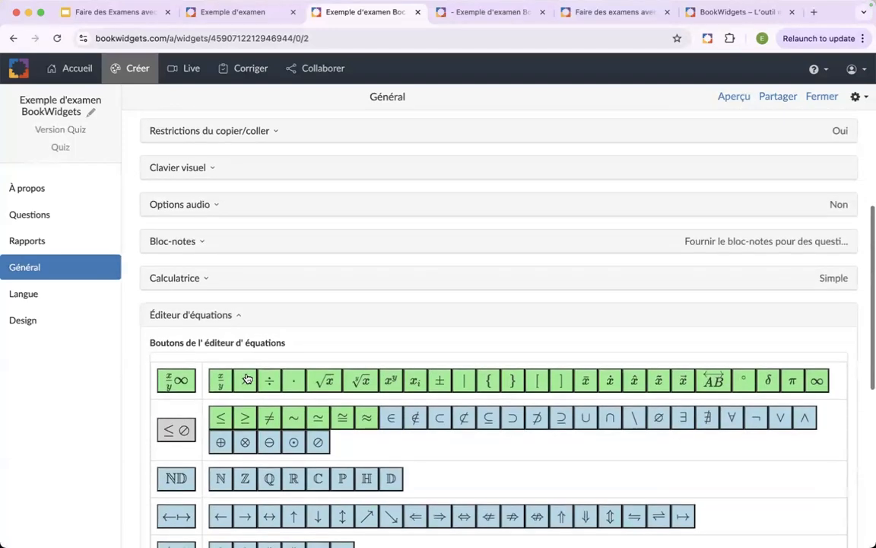
pyautogui.scroll(-3, 246, 378)
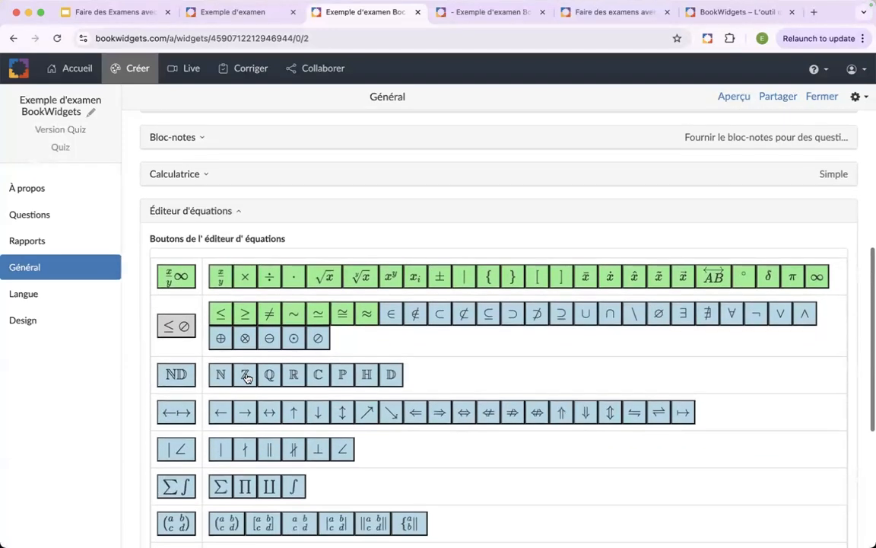
pyautogui.scroll(-1, 246, 378)
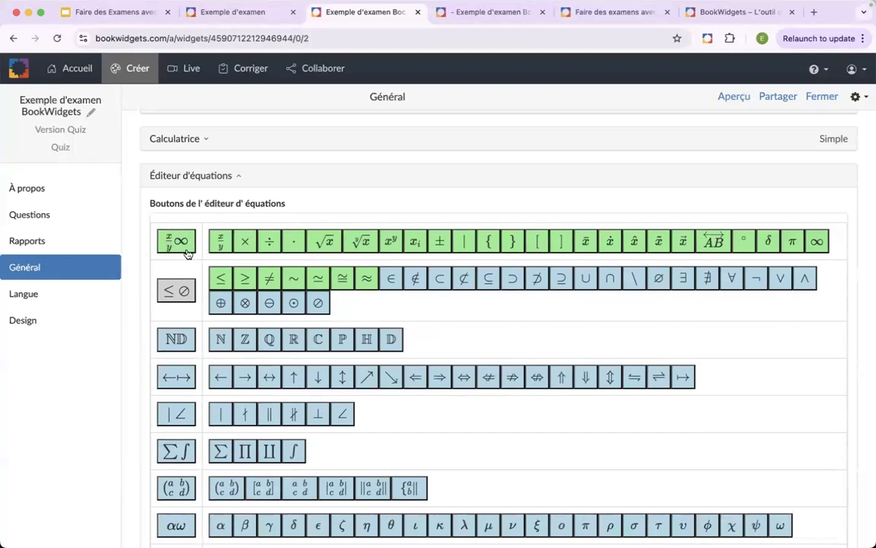
pyautogui.scroll(-5, 190, 253)
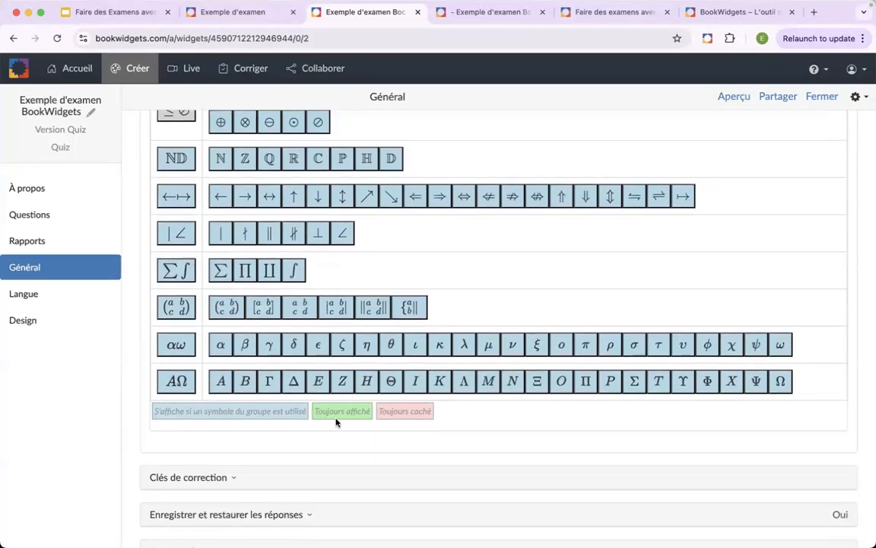
# - Review the permanently displayed symbol buttons in the Éditeur d'équations settings and collapse the section
pyautogui.scroll(1, 449, 429)
pyautogui.scroll(4, 450, 430)
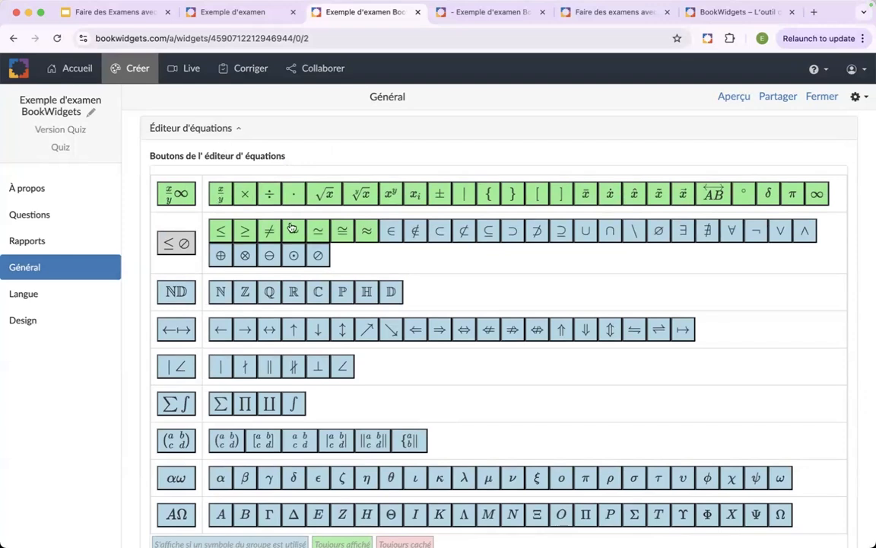
pyautogui.click(216, 131)
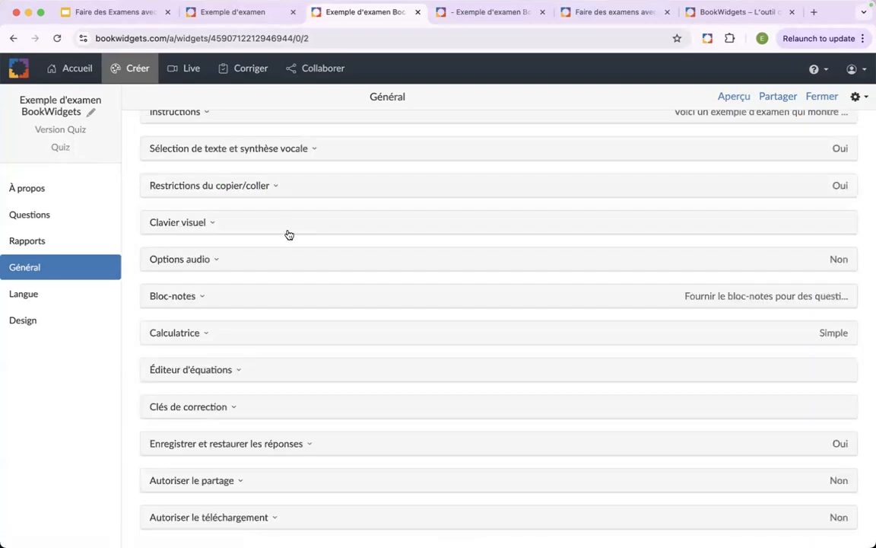
# - Examine the option under Enregistrer et restaurer les réponses for saving answers when the student leaves, collapse the section, and review the remaining Général settings
pyautogui.scroll(-1, 251, 269)
pyautogui.click(300, 455)
pyautogui.scroll(-2, 364, 457)
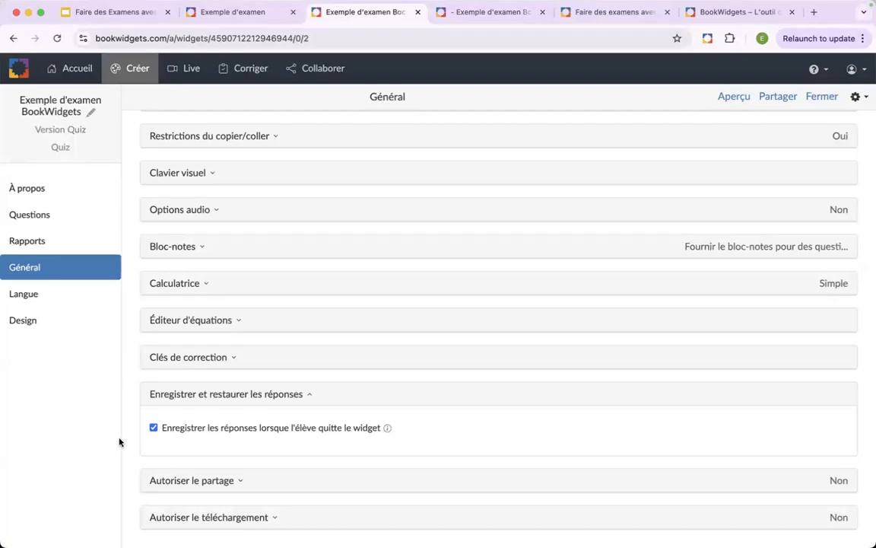
pyautogui.click(203, 396)
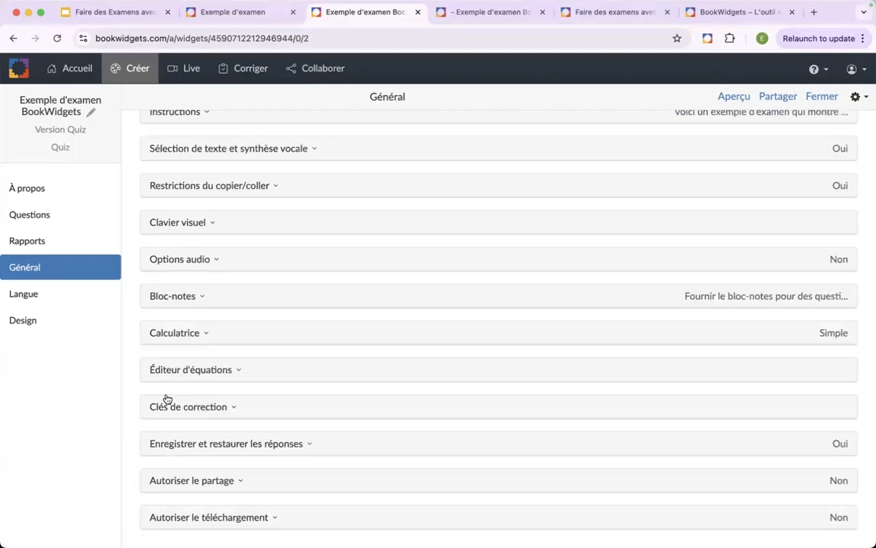
pyautogui.scroll(5, 182, 363)
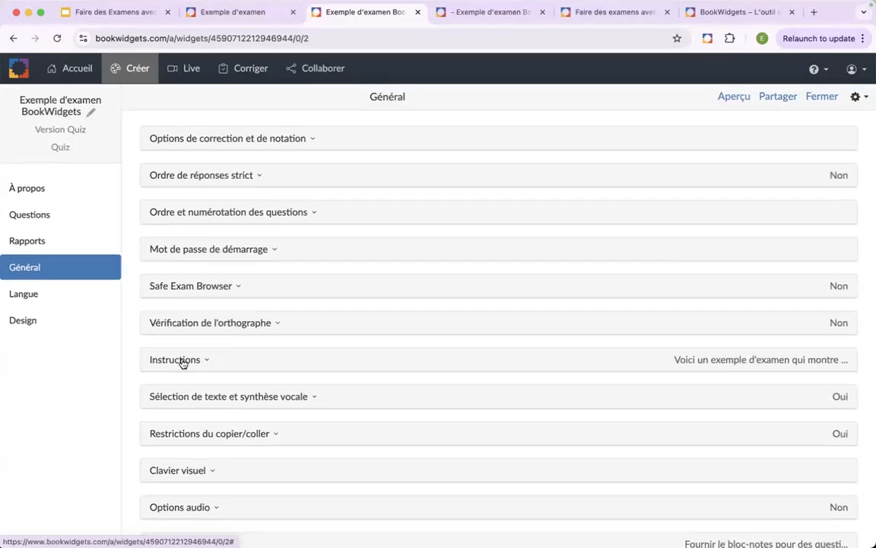
pyautogui.scroll(-5, 182, 363)
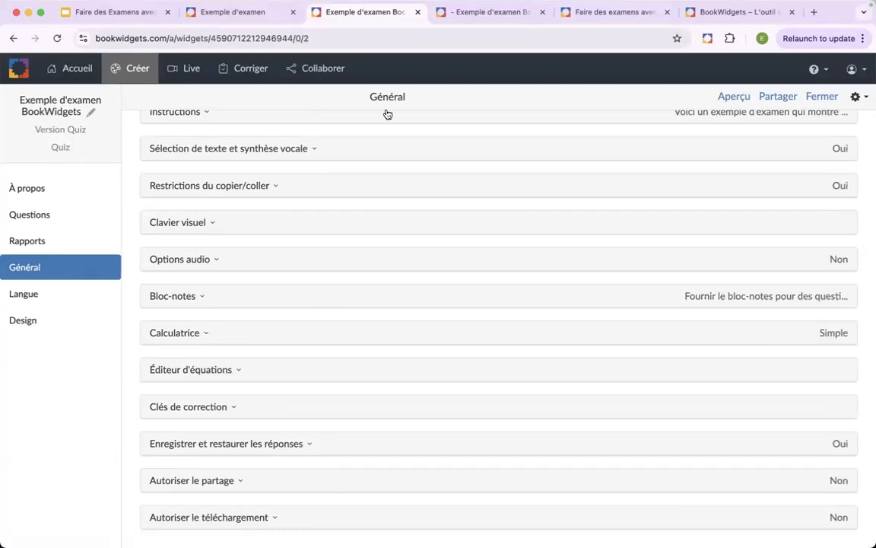
# - Close the exam editor and switch to the Google Slides presentation at the Configurez les paramètres slide
pyautogui.click(416, 13)
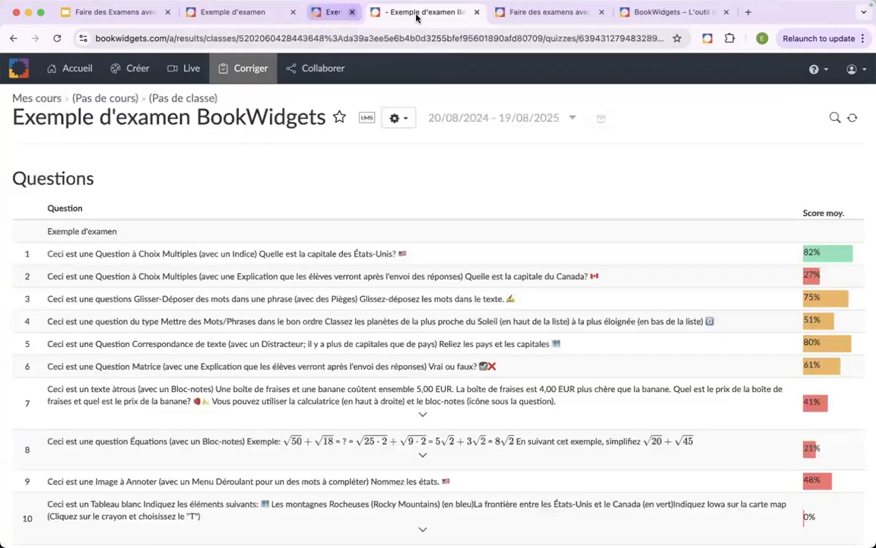
pyautogui.click(136, 17)
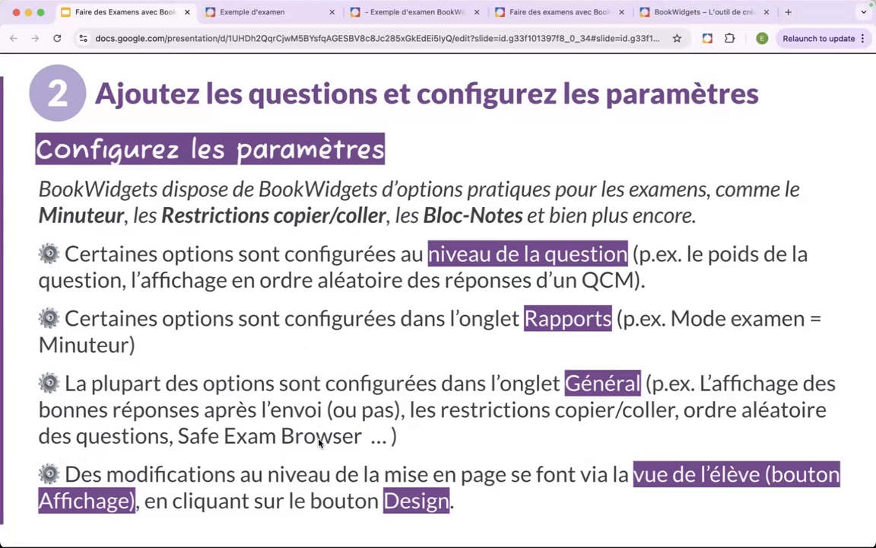
# - Check the open exam and webinar feedback pages for the exam editor, and reopen the editor at its Général settings
pyautogui.click(298, 15)
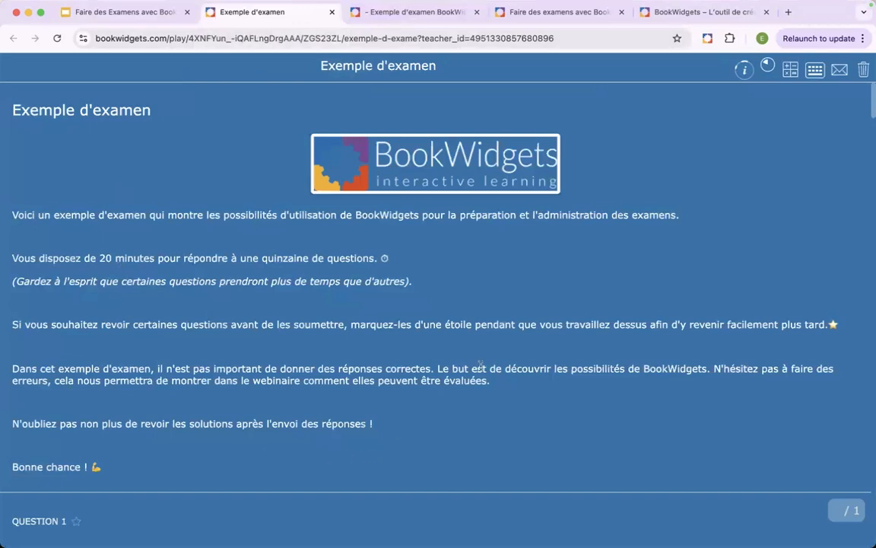
pyautogui.scroll(-4, 629, 265)
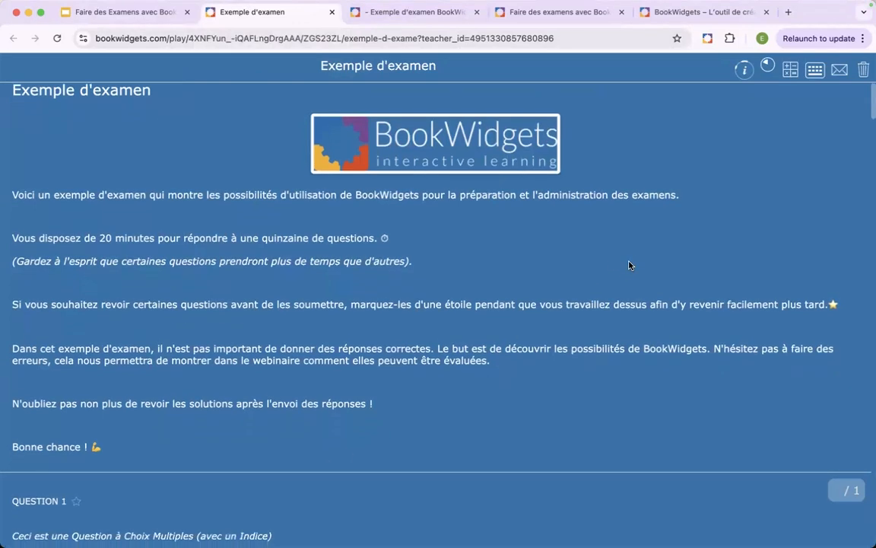
pyautogui.scroll(4, 629, 266)
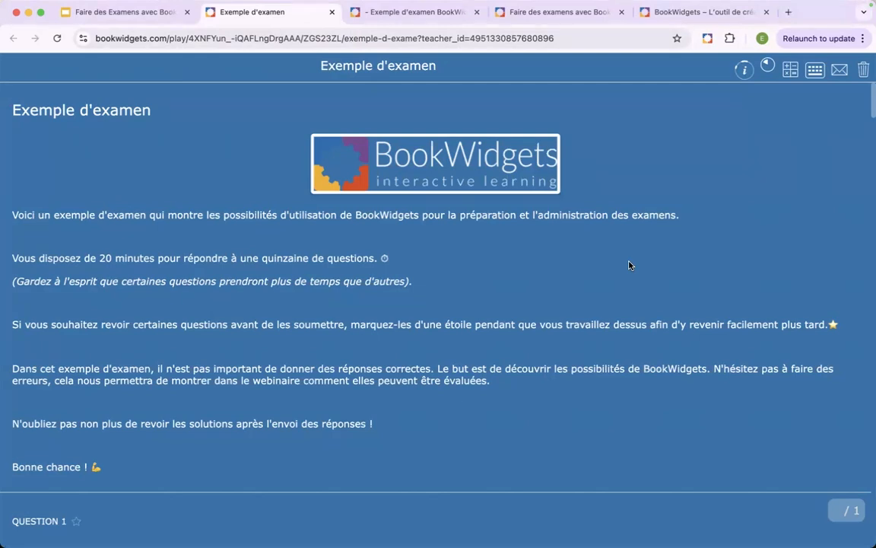
pyautogui.click(539, 14)
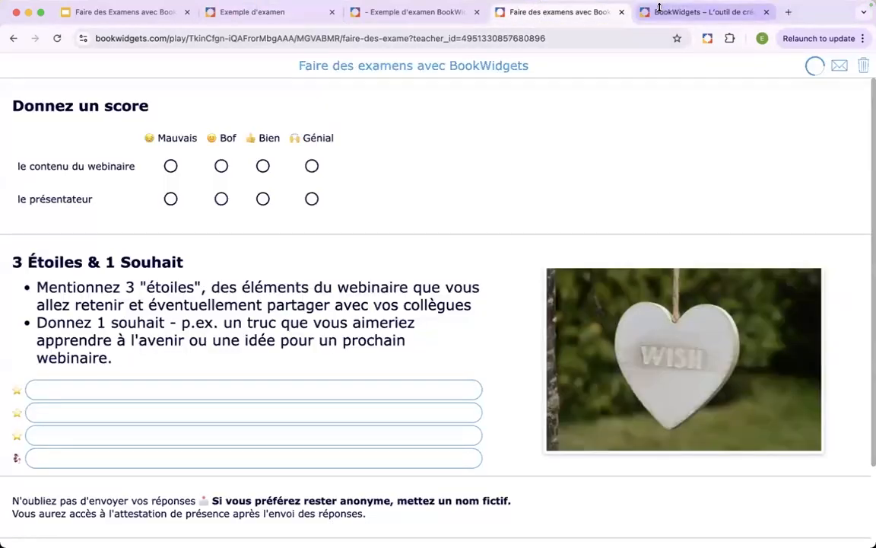
pyautogui.click(307, 15)
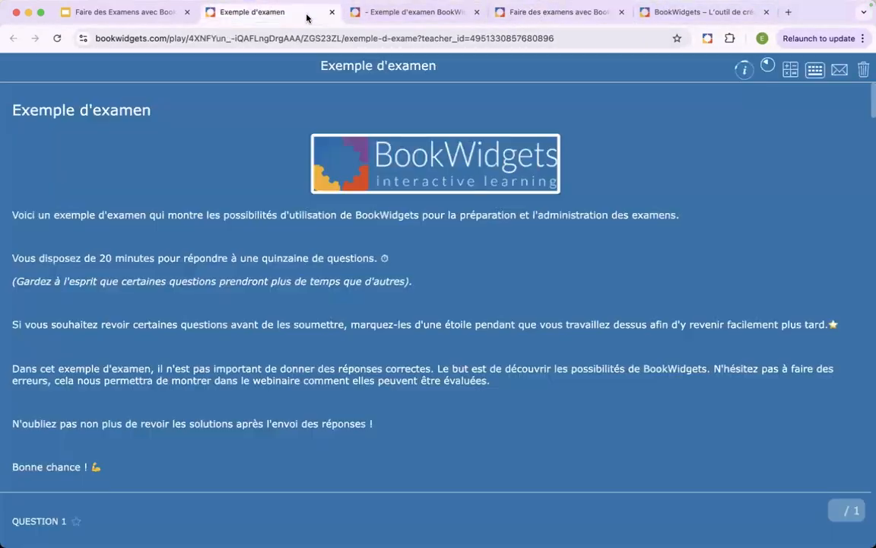
pyautogui.click(330, 69)
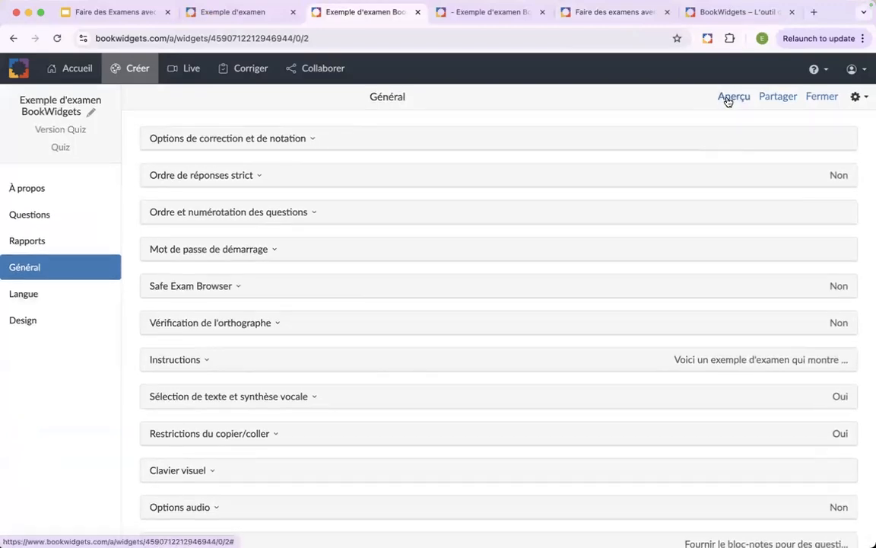
# - Open the student preview's design options, try the Arrière-plan clair model, and switch back to Arrière-plan foncé
pyautogui.click(728, 97)
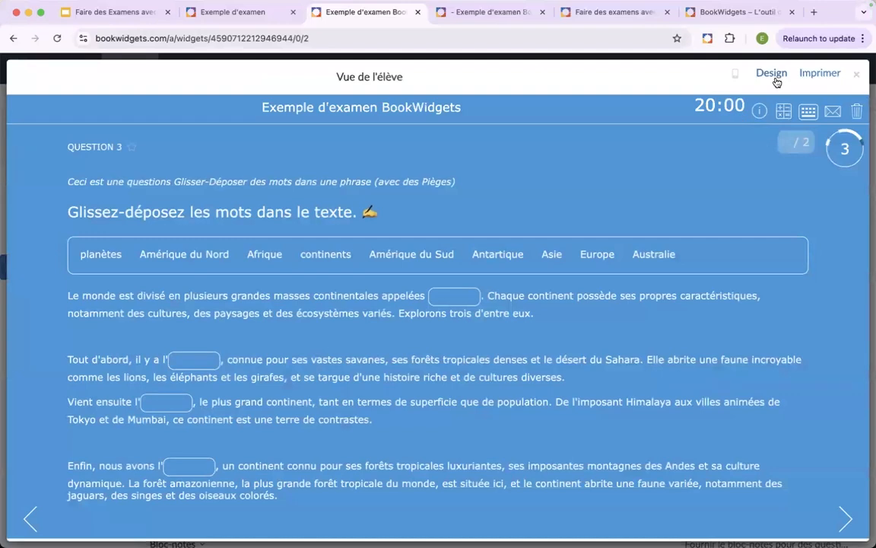
pyautogui.click(772, 73)
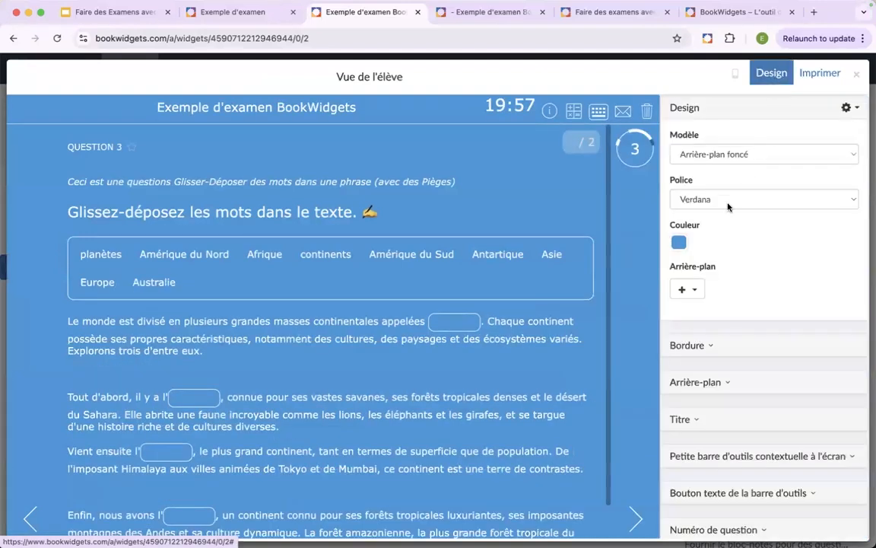
pyautogui.click(740, 155)
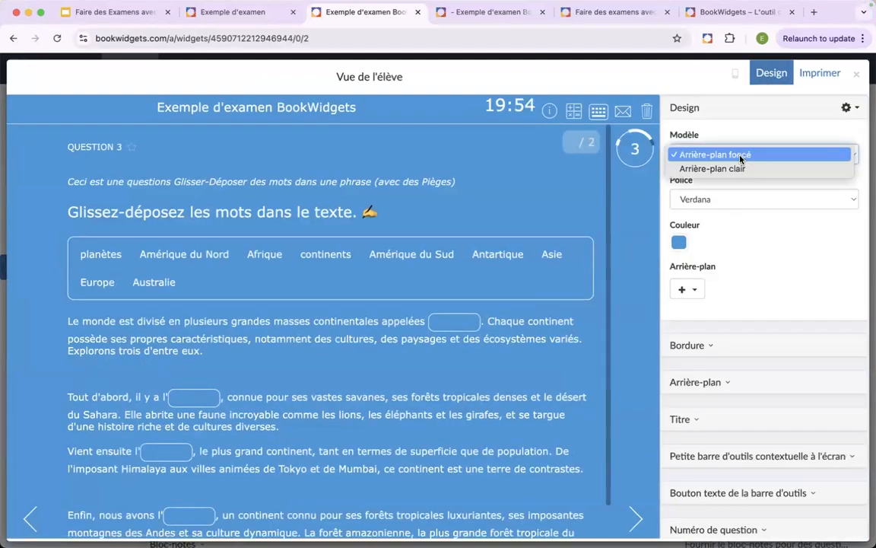
pyautogui.click(746, 168)
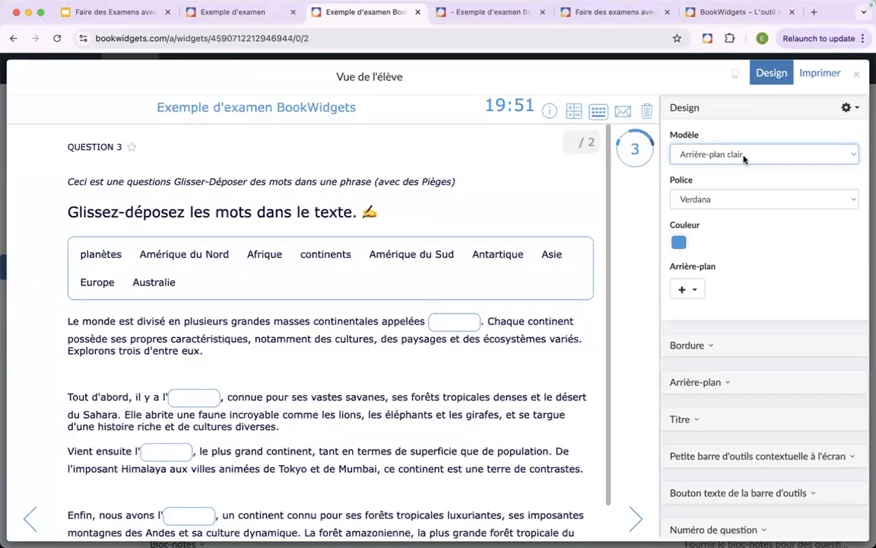
pyautogui.click(743, 156)
pyautogui.click(744, 141)
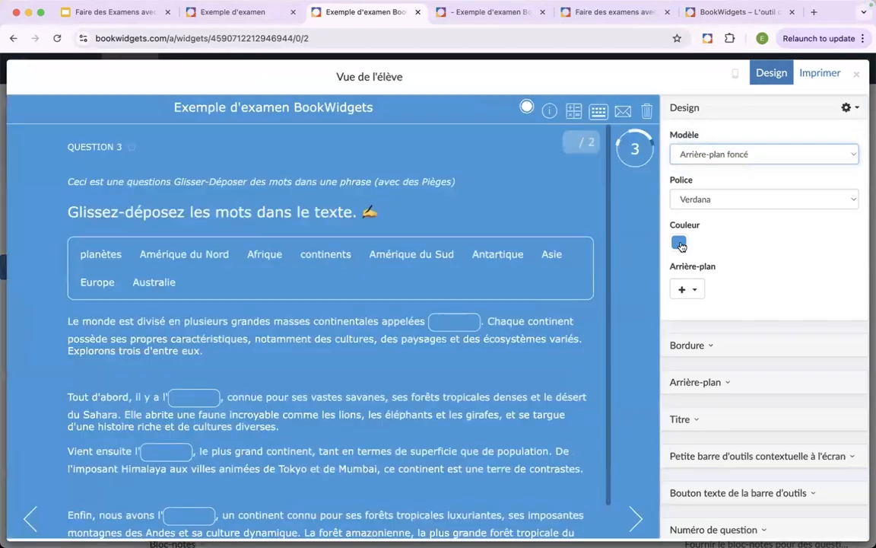
# - Set the exam's design colour to dark burgundy (5c0023) and check it on question 3 in the student preview
pyautogui.click(679, 243)
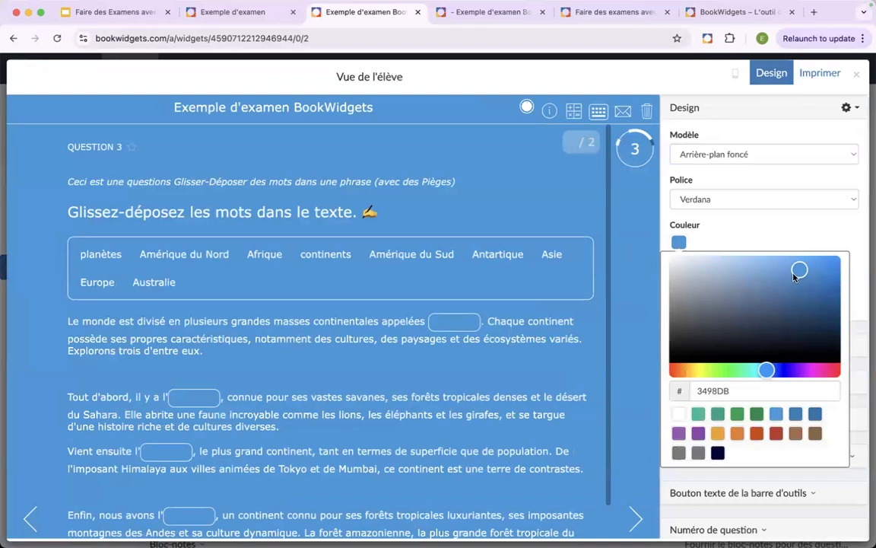
pyautogui.moveTo(759, 262); pyautogui.dragTo(852, 322)
pyautogui.moveTo(766, 371); pyautogui.dragTo(830, 372)
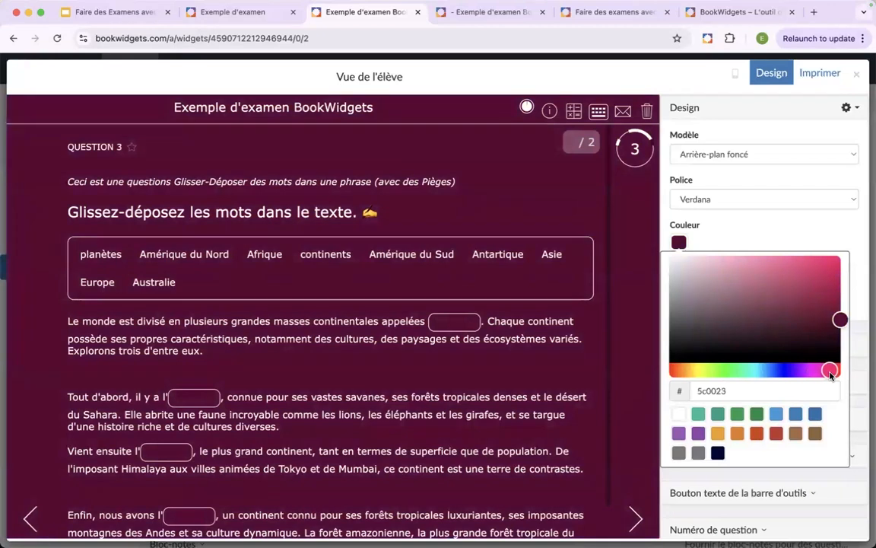
pyautogui.click(777, 226)
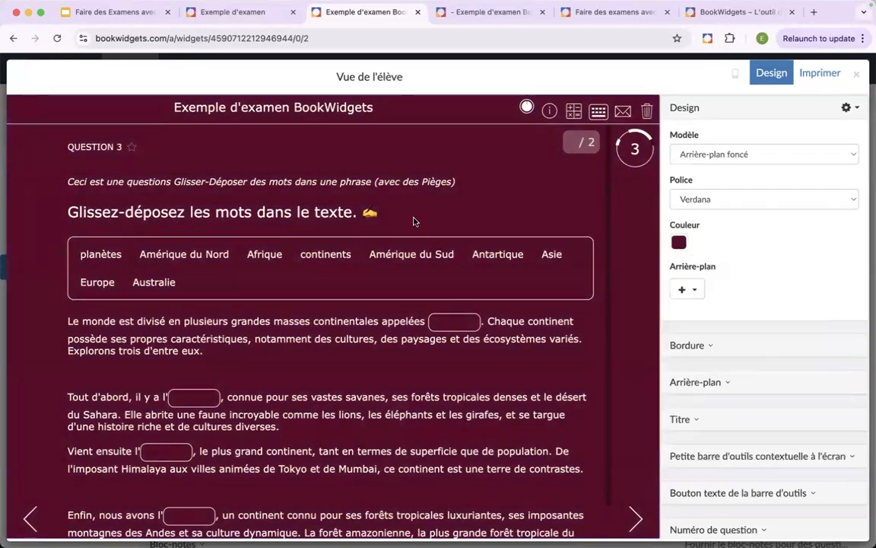
pyautogui.scroll(-1, 414, 218)
pyautogui.scroll(1, 414, 218)
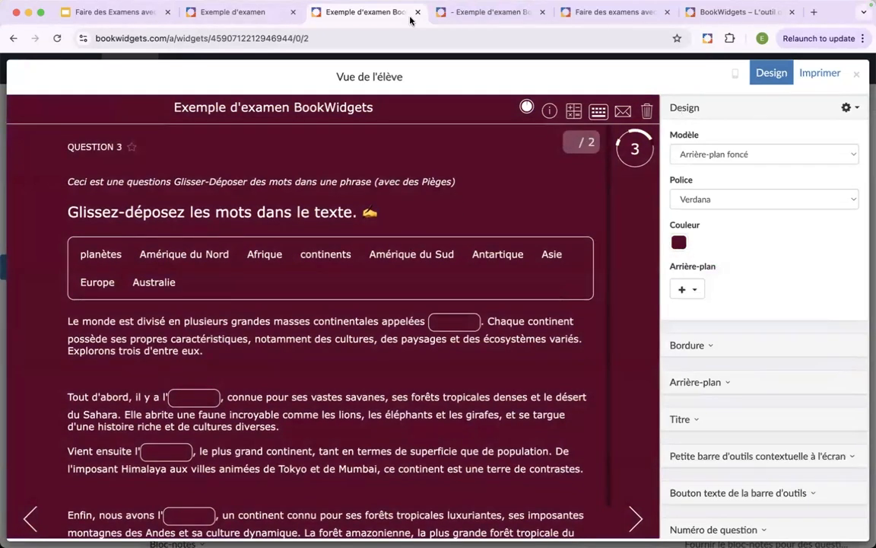
# - Close the student preview, and in the Google Slides presentation advance to the Partagez et surveillez l'examen slide
pyautogui.click(856, 79)
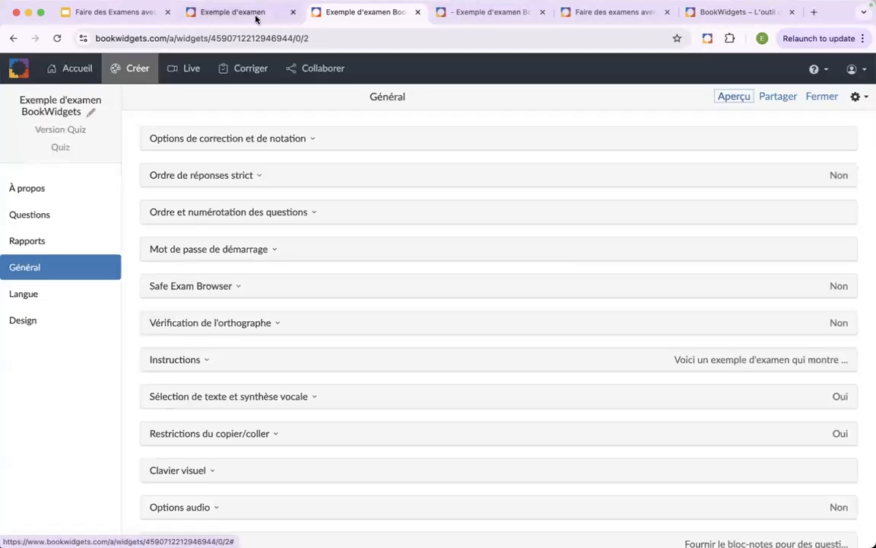
pyautogui.click(114, 12)
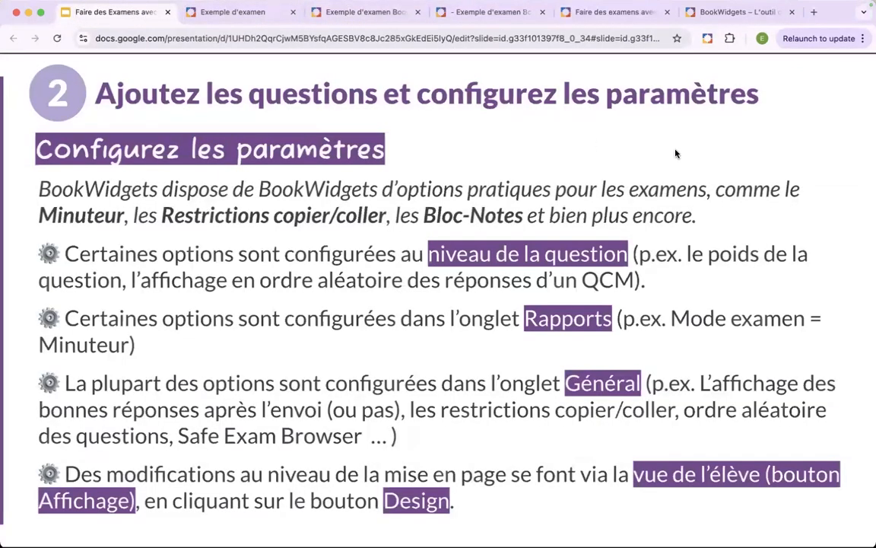
pyautogui.press('Right')
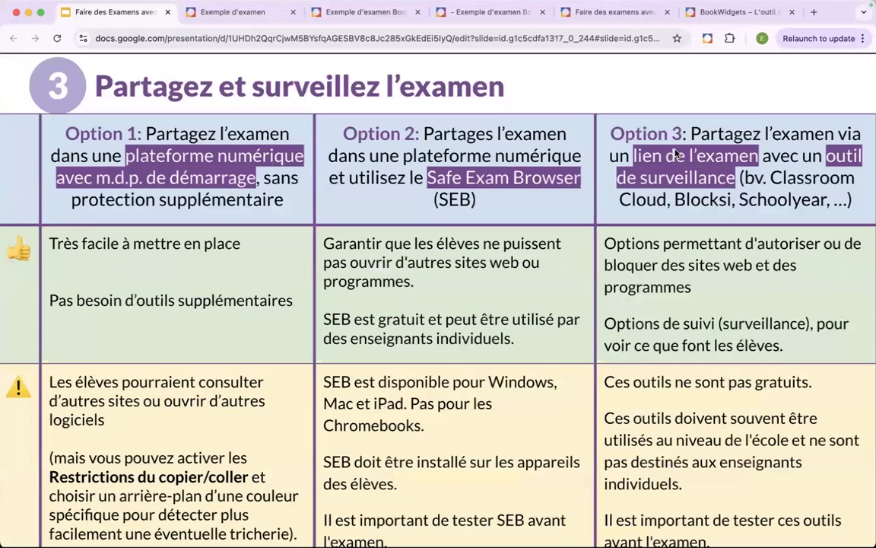
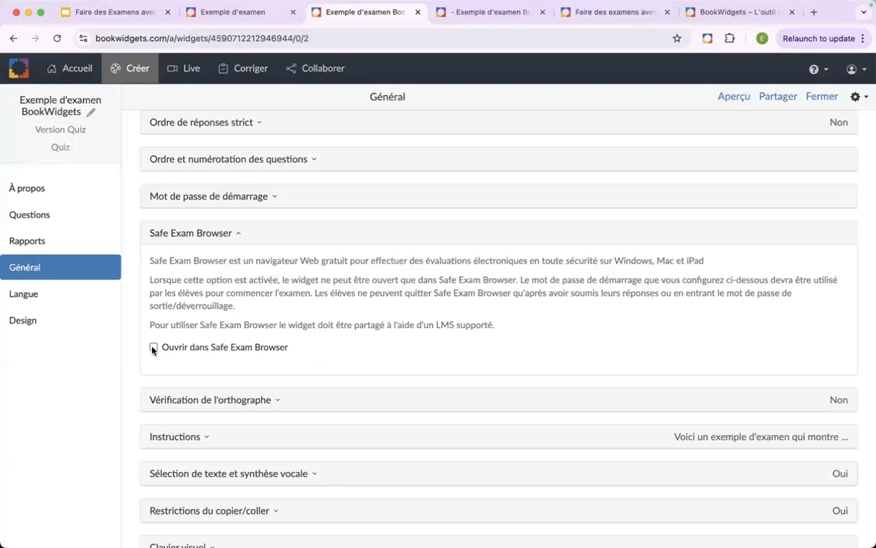
# - Enable Ouvrir dans Safe Exam Browser for the exam and enter the start password in Mot de passe de démarrage
pyautogui.scroll(-2, 246, 310)
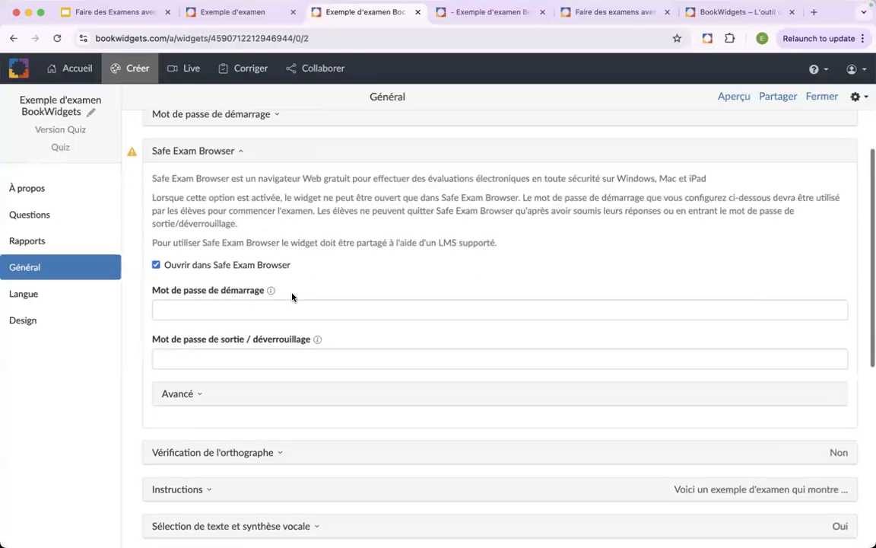
pyautogui.moveTo(132, 155)
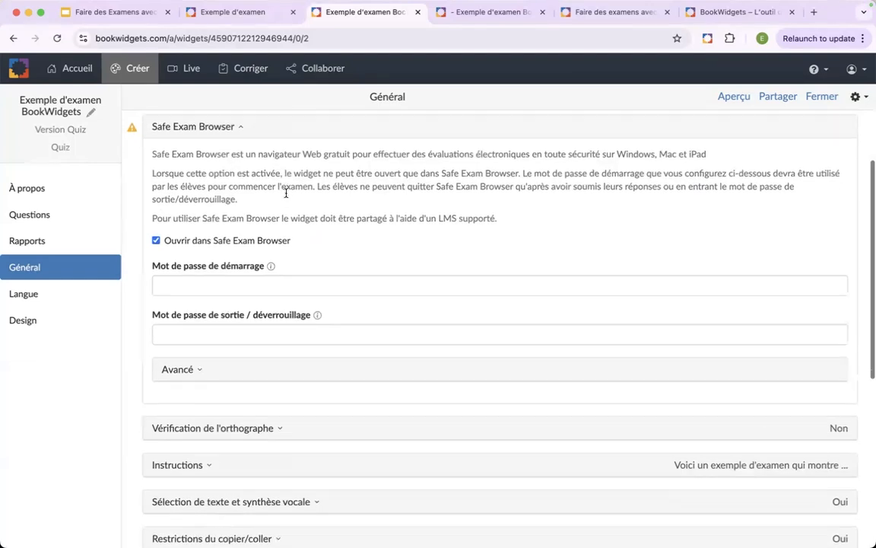
pyautogui.scroll(-1, 262, 244)
pyautogui.click(253, 273)
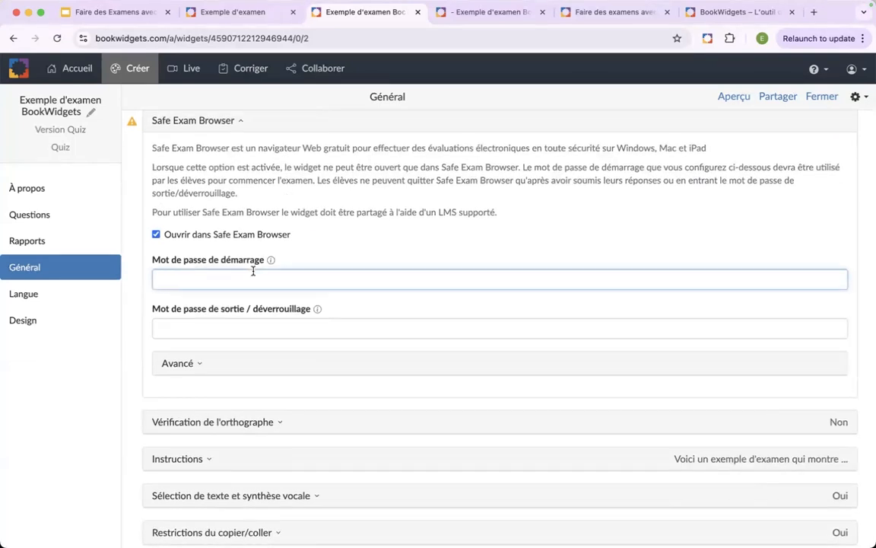
pyautogui.write('Démarrage123!')
pyautogui.click(355, 242)
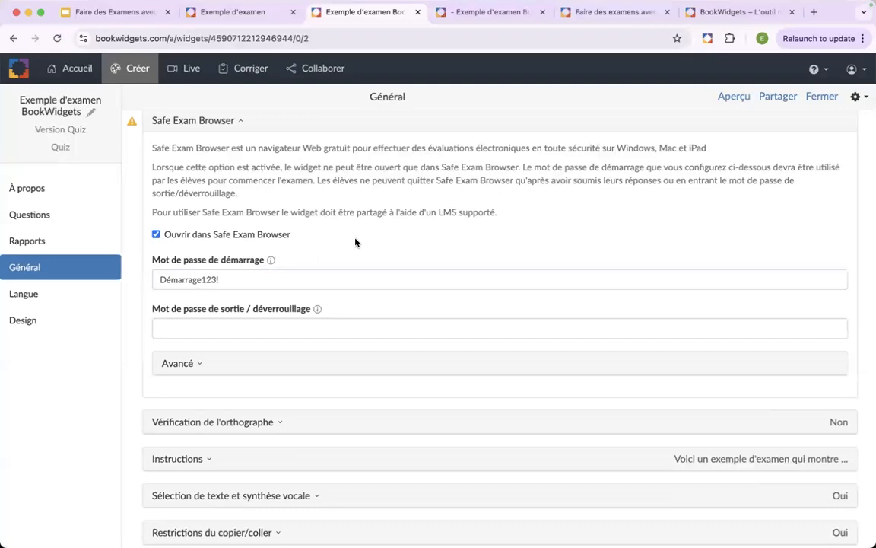
# - Enter an exit password in the Safe Exam Browser Mot de passe de sortie / déverrouillage field
pyautogui.click(278, 329)
pyautogui.write('S')
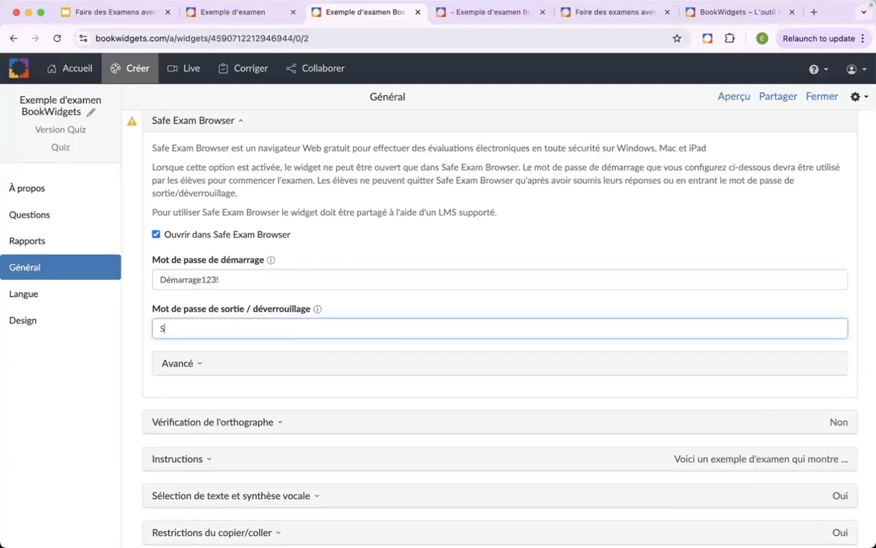
pyautogui.write('ortie456!')
pyautogui.click(373, 250)
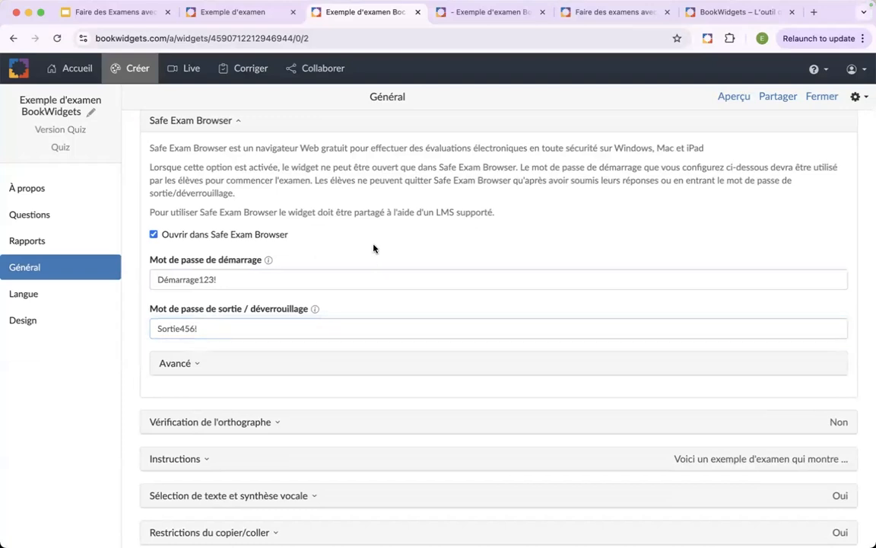
# - Clear the Safe Exam Browser exit password and read the explanation of the section's warning
pyautogui.scroll(1, 417, 256)
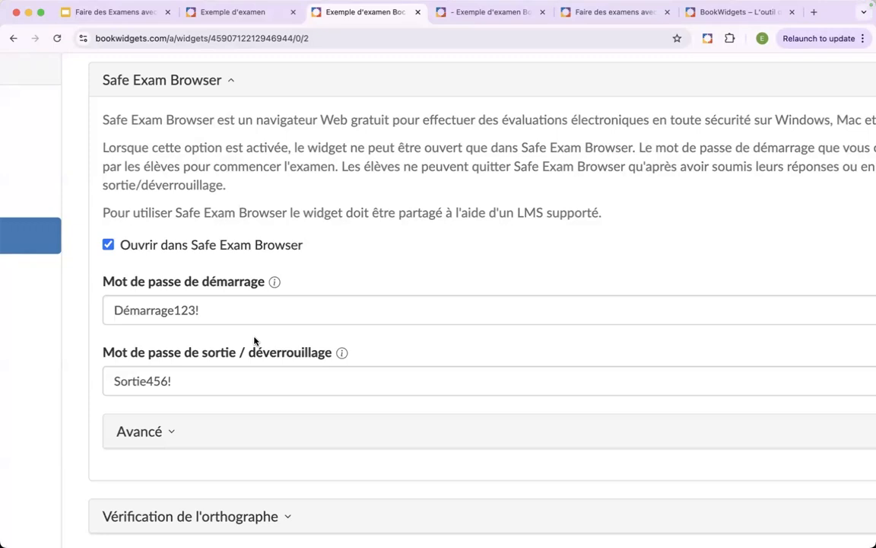
pyautogui.click(152, 378)
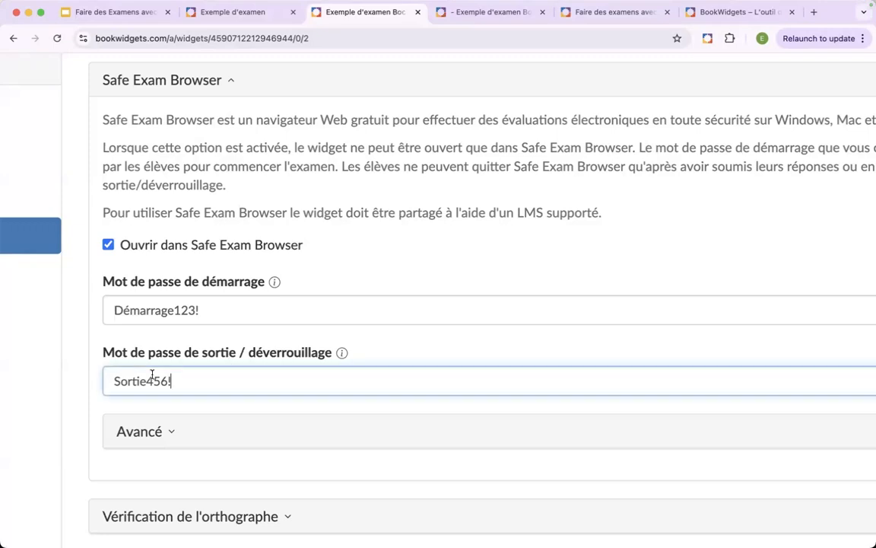
pyautogui.moveTo(152, 378); pyautogui.dragTo(59, 381)
pyautogui.press('BackSpace')
pyautogui.click(300, 259)
pyautogui.moveTo(77, 82)
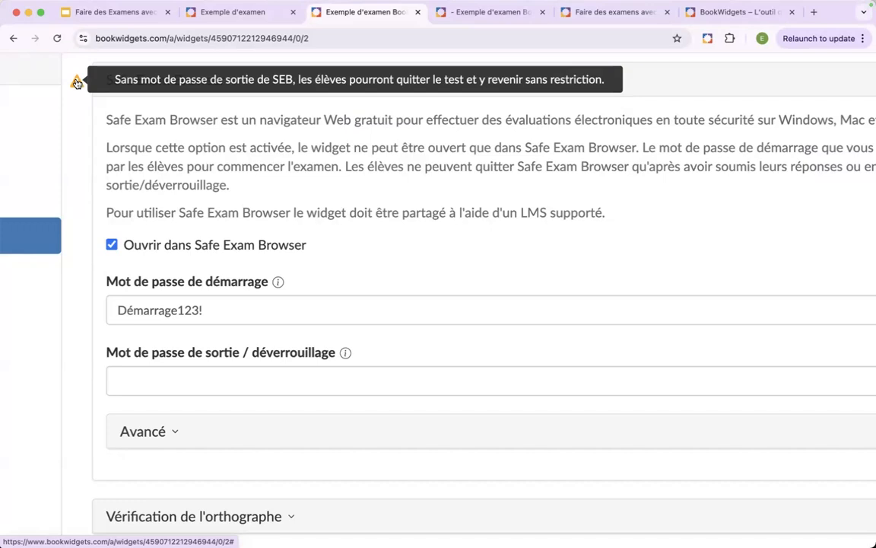
# - Fill the emptied Mot de passe de sortie / déverrouillage field with a new exit password
pyautogui.click(168, 379)
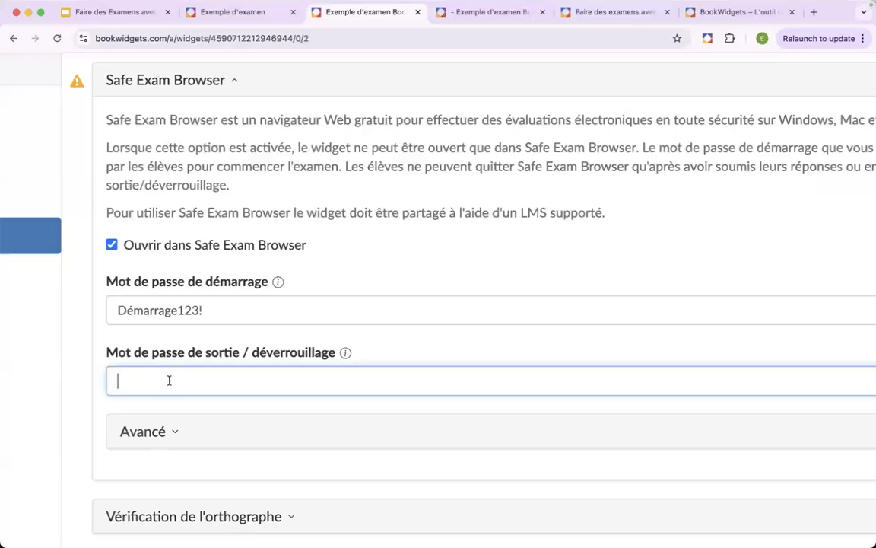
pyautogui.press('super+v')
pyautogui.press('super+z')
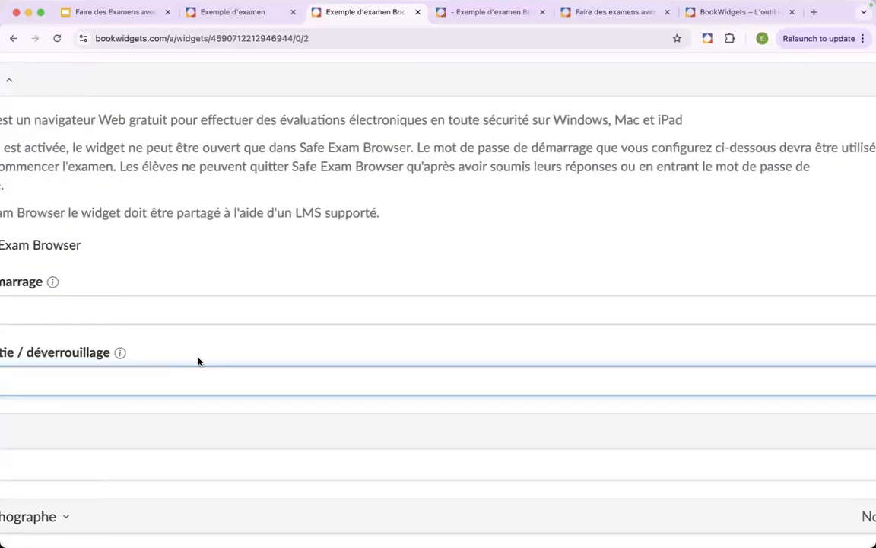
pyautogui.write('Sorti')
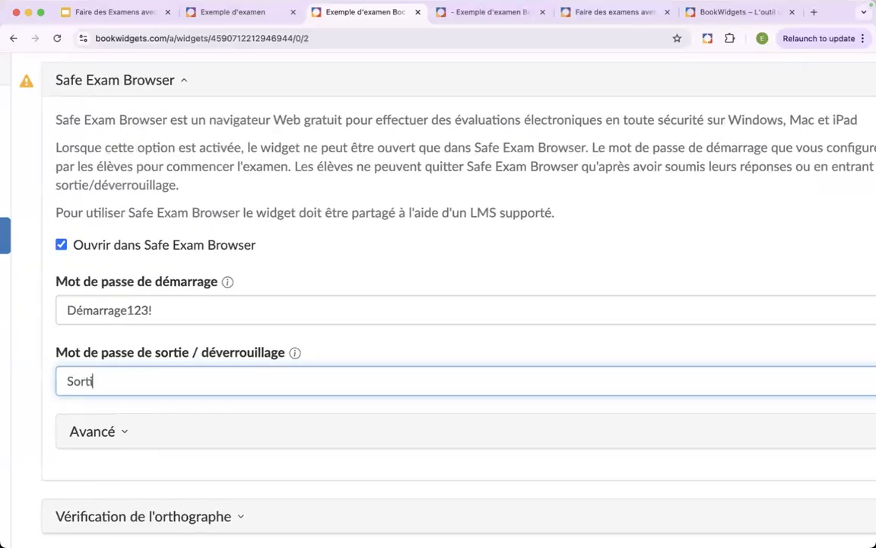
pyautogui.write('e123!')
pyautogui.click(359, 272)
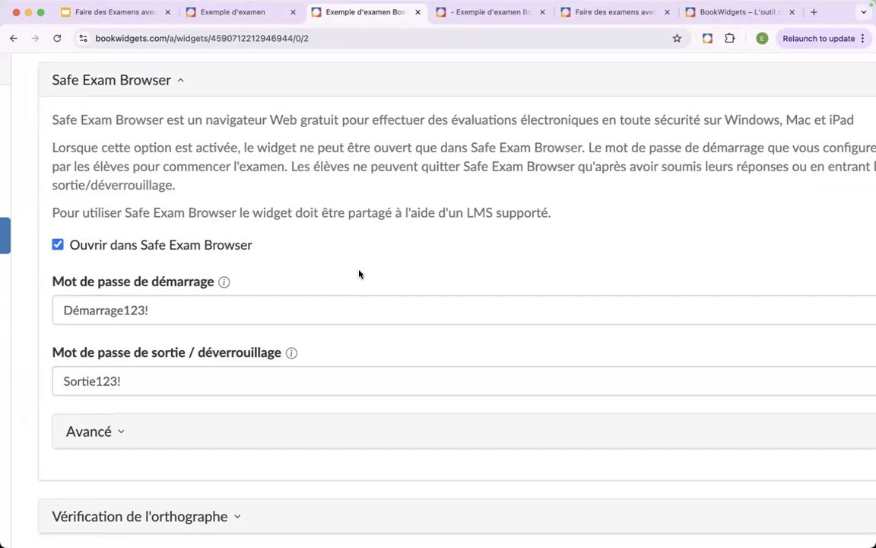
pyautogui.scroll(-4, 363, 244)
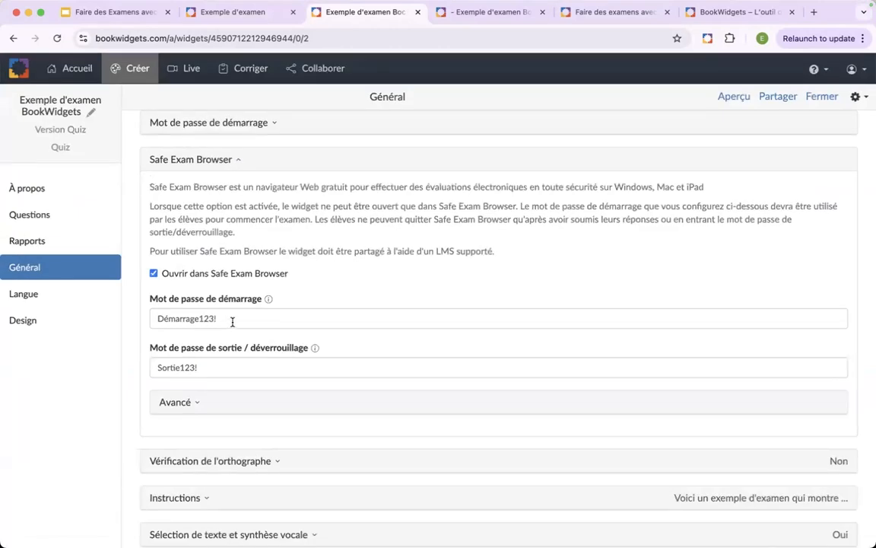
# - Switch to the Google Slides presentation and review the Option 2: SEB slide
pyautogui.click(262, 17)
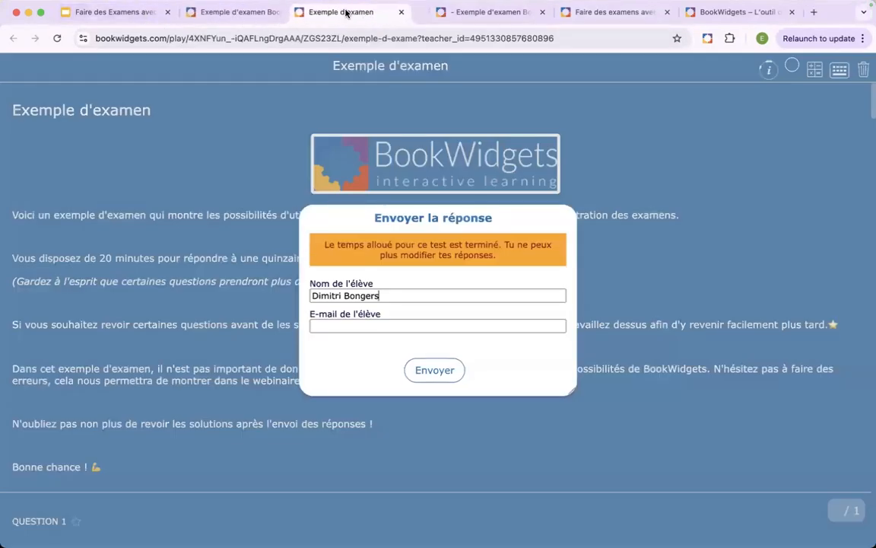
pyautogui.click(137, 7)
pyautogui.click(94, 20)
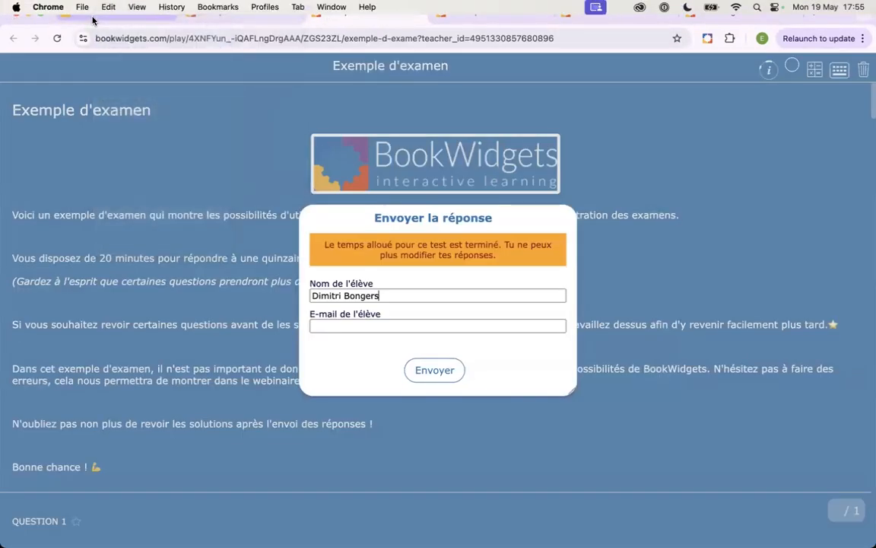
pyautogui.click(93, 19)
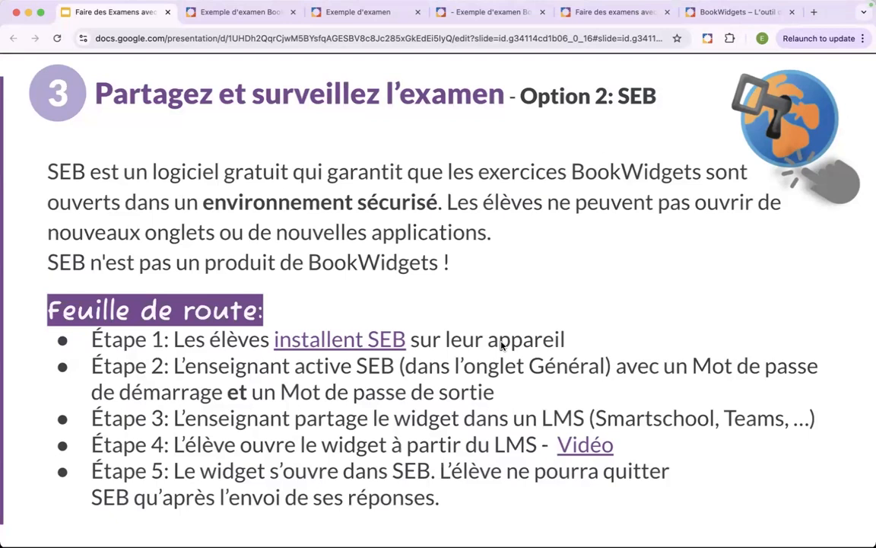
# - Open the slide's Vidéo link on YouTube, mute the video, dismiss the notification request and show it full screen
pyautogui.click(567, 445)
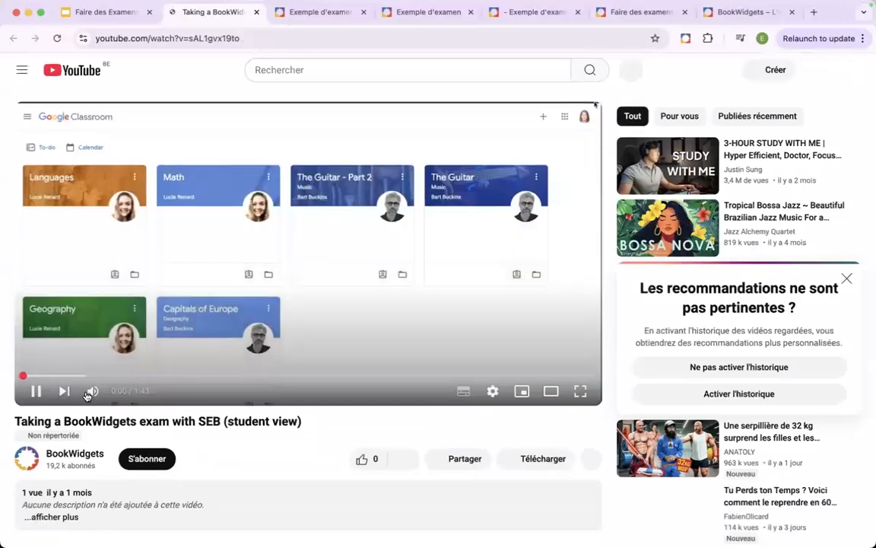
pyautogui.click(92, 392)
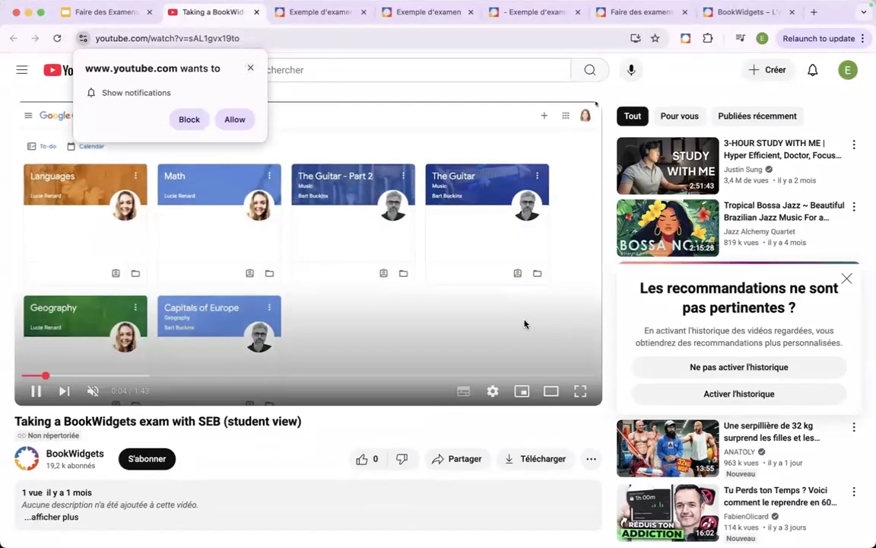
pyautogui.click(248, 67)
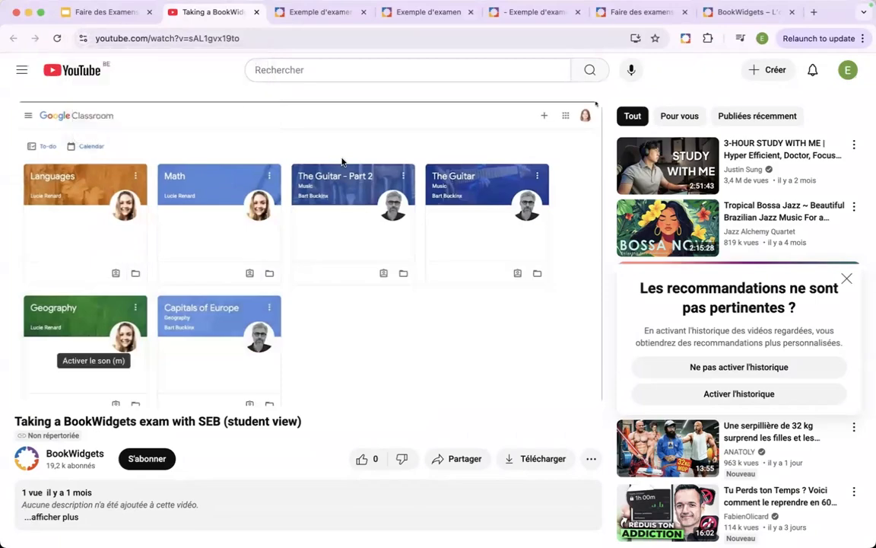
pyautogui.click(580, 389)
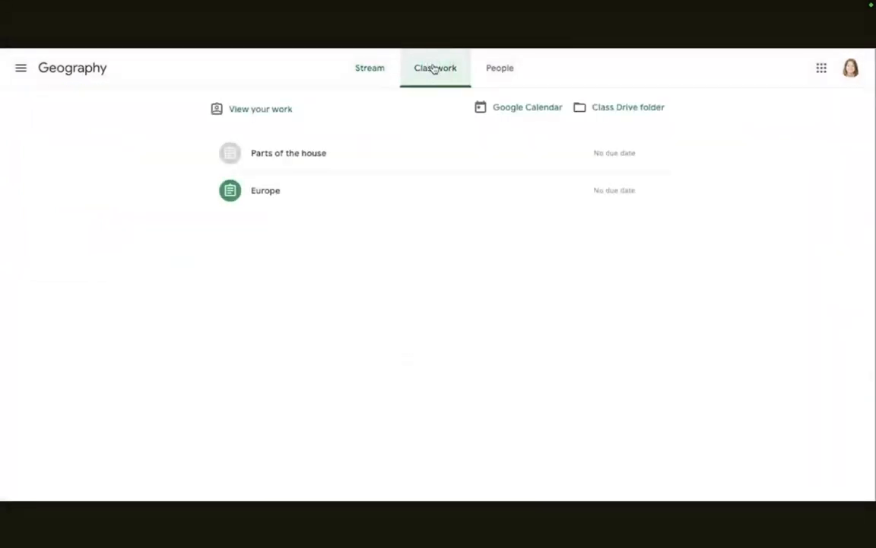
# - Open the Europe assignment from the Geography classwork in Safe Exam Browser and enter the start password
pyautogui.click(268, 201)
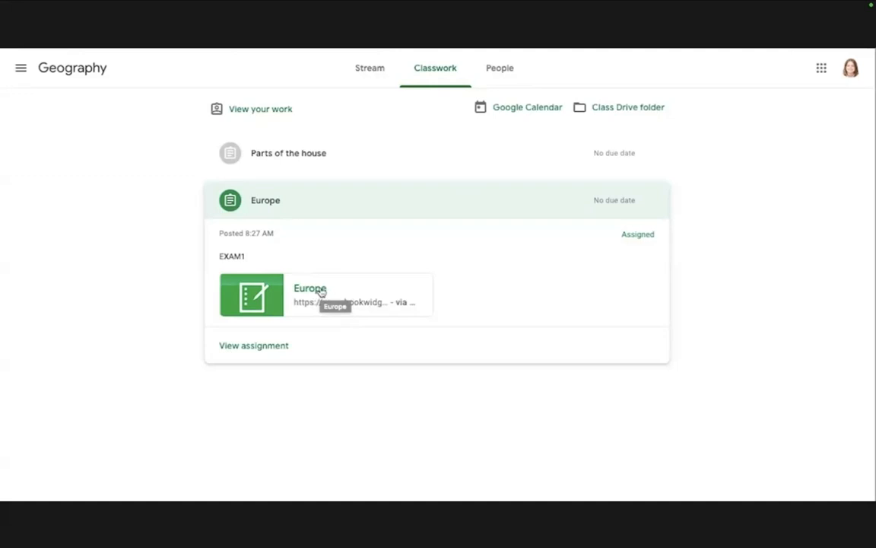
pyautogui.click(321, 292)
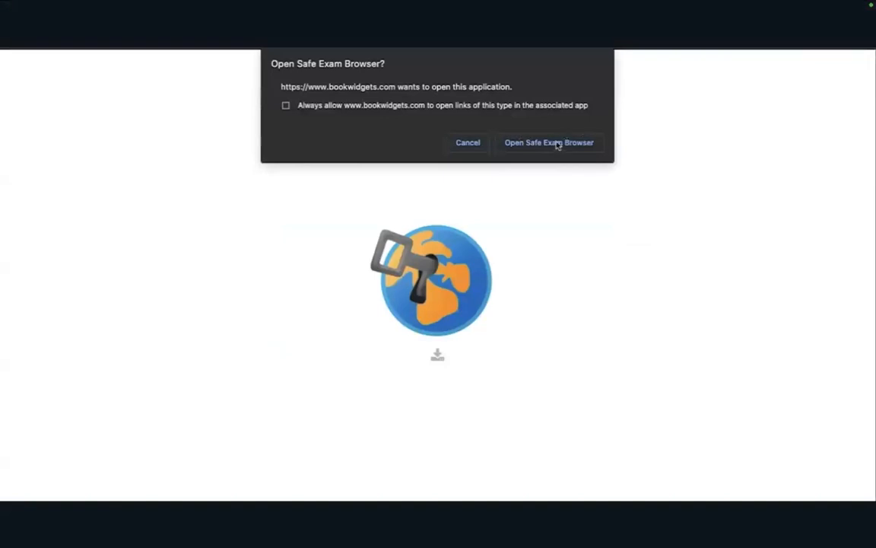
pyautogui.click(527, 143)
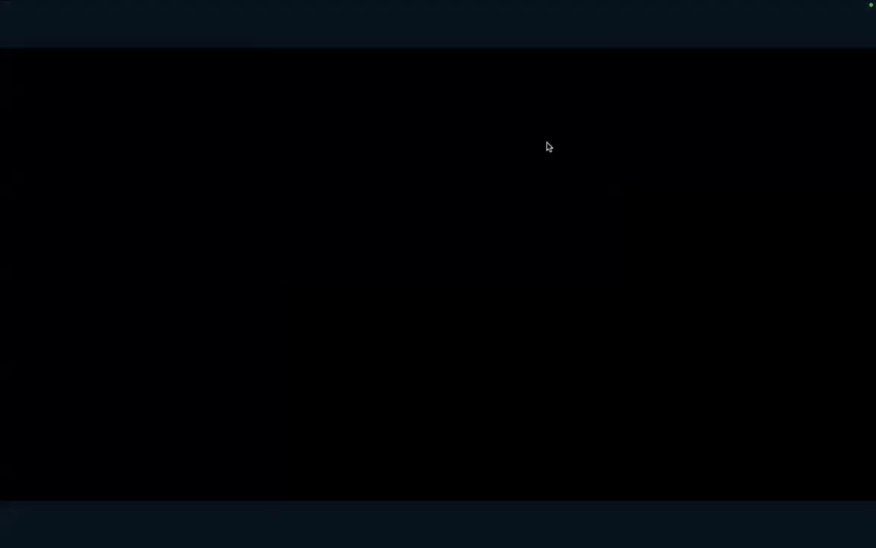
pyautogui.write('•••••')
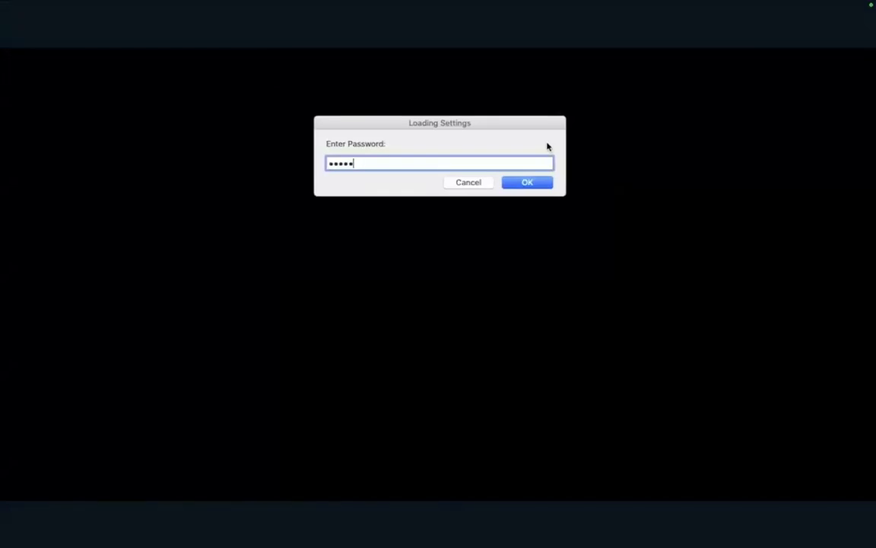
pyautogui.click(533, 185)
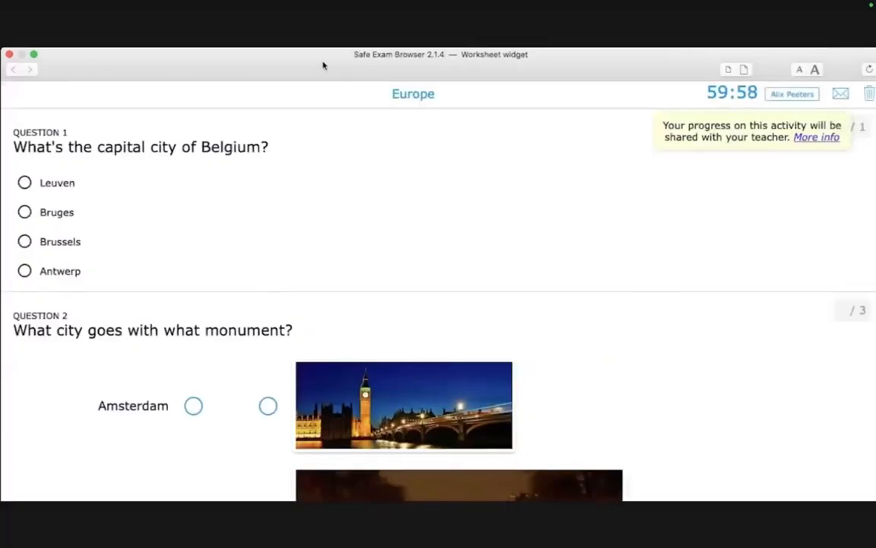
# - Try to close the Safe Exam Browser window during the exam, and cancel the quit-password request
pyautogui.moveTo(301, 65)
pyautogui.mouseDown()
pyautogui.moveTo(359, 127)
pyautogui.moveTo(380, 69)
pyautogui.moveTo(290, 52)
pyautogui.moveTo(303, 64)
pyautogui.mouseUp()
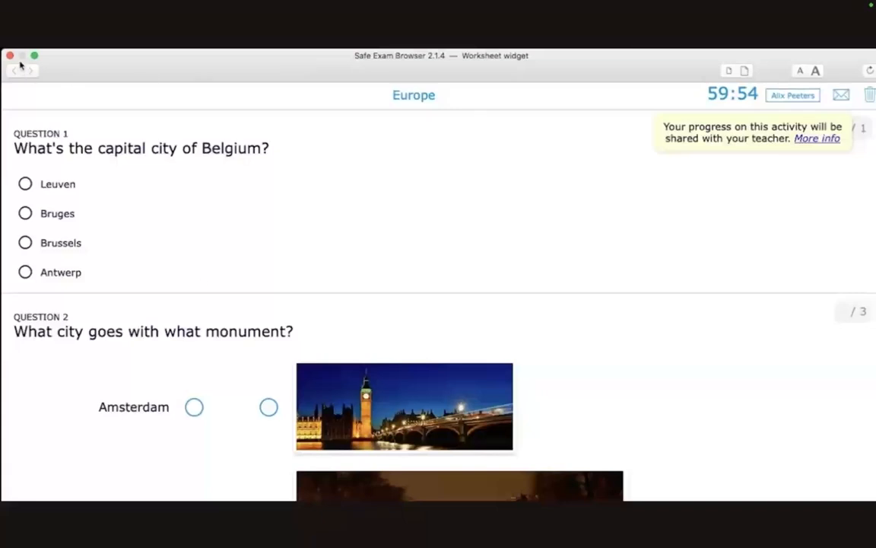
pyautogui.click(9, 56)
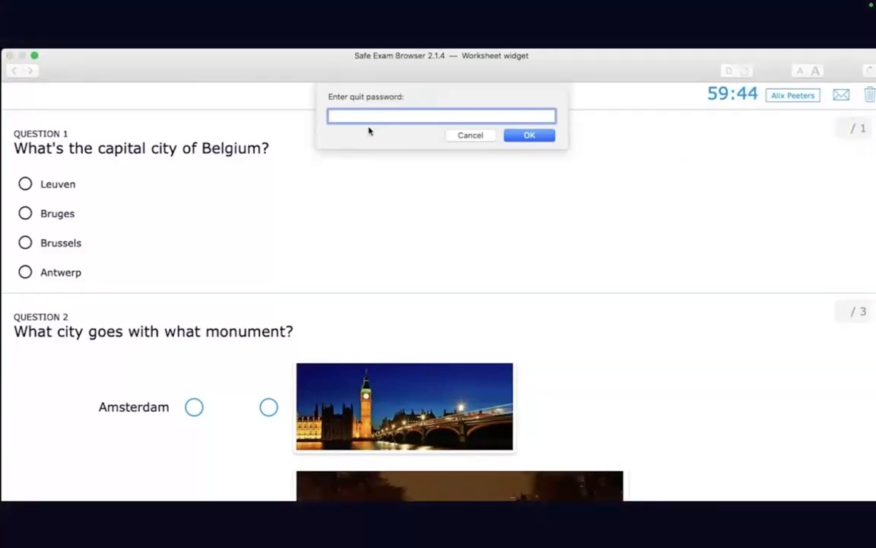
pyautogui.click(476, 137)
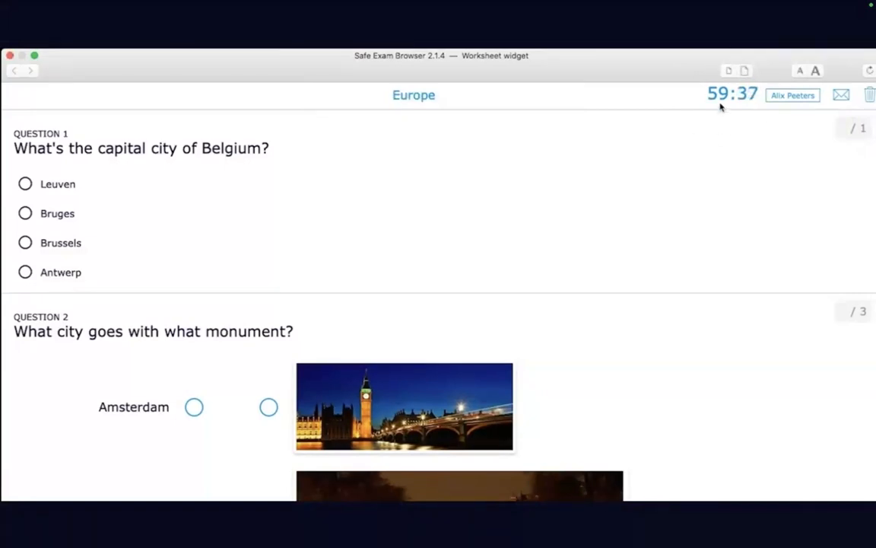
# - Answer question 1 with Brussels and match each city to its monument in question 2
pyautogui.click(47, 245)
pyautogui.scroll(-5, 213, 228)
pyautogui.moveTo(194, 190); pyautogui.dragTo(268, 311)
pyautogui.moveTo(194, 312); pyautogui.dragTo(268, 447)
pyautogui.moveTo(194, 446); pyautogui.dragTo(268, 190)
# - Order the country shapes in question 3 from most to least inhabitants as France, Italy, Denmark, Belgium
pyautogui.scroll(-3, 266, 259)
pyautogui.scroll(-3, 266, 256)
pyautogui.scroll(1, 396, 285)
pyautogui.moveTo(555, 293); pyautogui.dragTo(309, 384)
pyautogui.moveTo(311, 304); pyautogui.dragTo(392, 384)
pyautogui.moveTo(393, 290); pyautogui.dragTo(559, 384)
pyautogui.moveTo(476, 290); pyautogui.dragTo(476, 384)
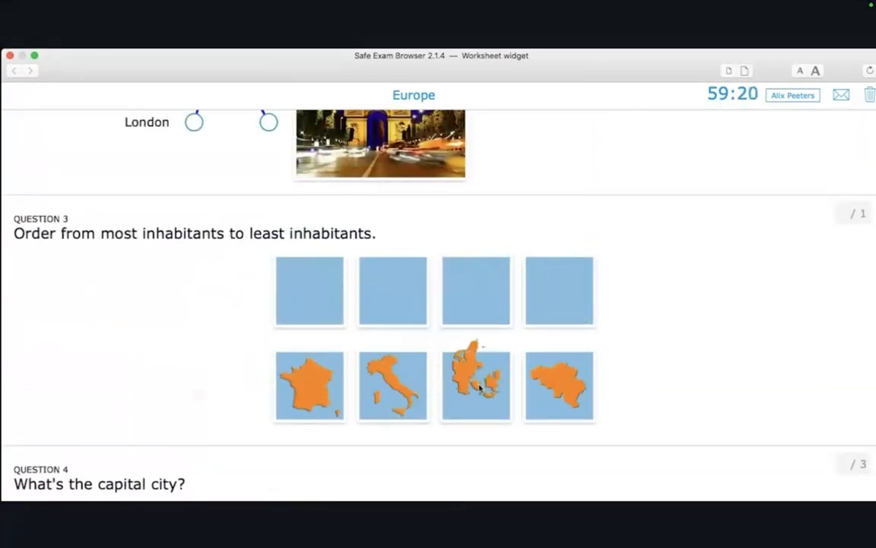
# - Label the capital cities on the question 4 map of Europe as Brussels, Barcelona and Rome
pyautogui.scroll(-5, 477, 391)
pyautogui.click(396, 355)
pyautogui.write('Brussels')
pyautogui.click(160, 450)
pyautogui.write('Ma')
pyautogui.press('BackSpace')
pyautogui.press('BackSpace')
pyautogui.write('Barcelona')
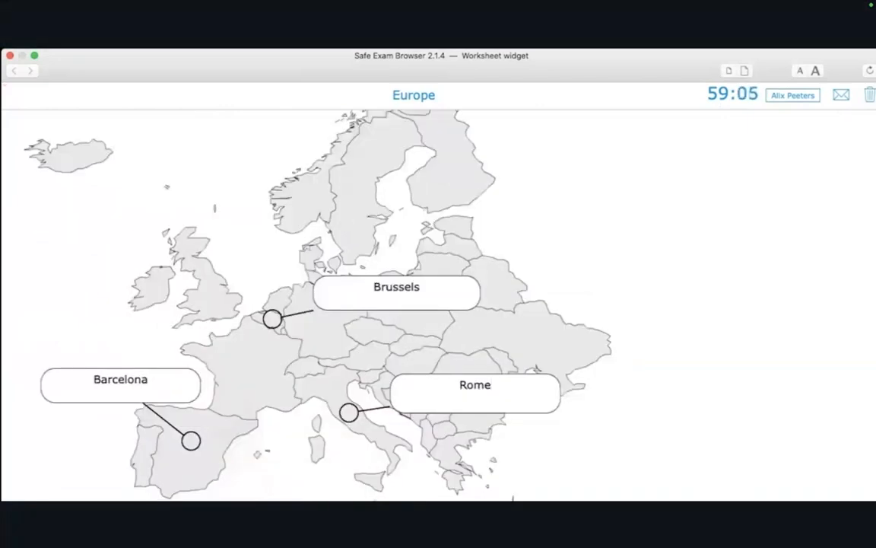
# - Send the Europe exam answers under the prefilled student name and quit Safe Exam Browser
pyautogui.click(841, 95)
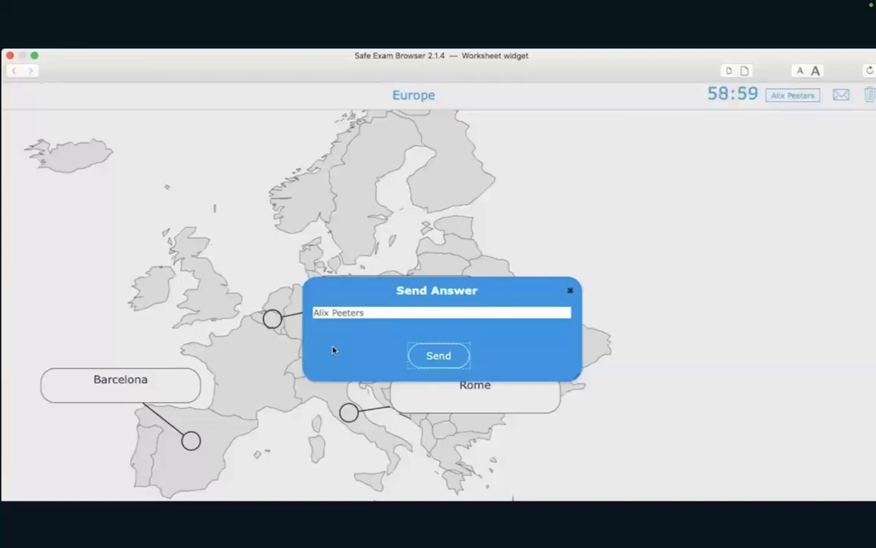
pyautogui.click(434, 356)
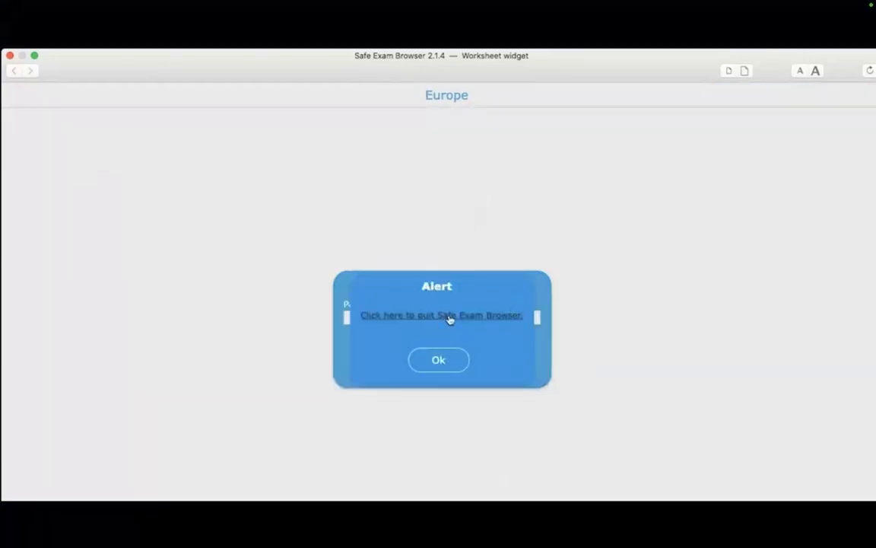
pyautogui.click(450, 316)
pyautogui.click(476, 239)
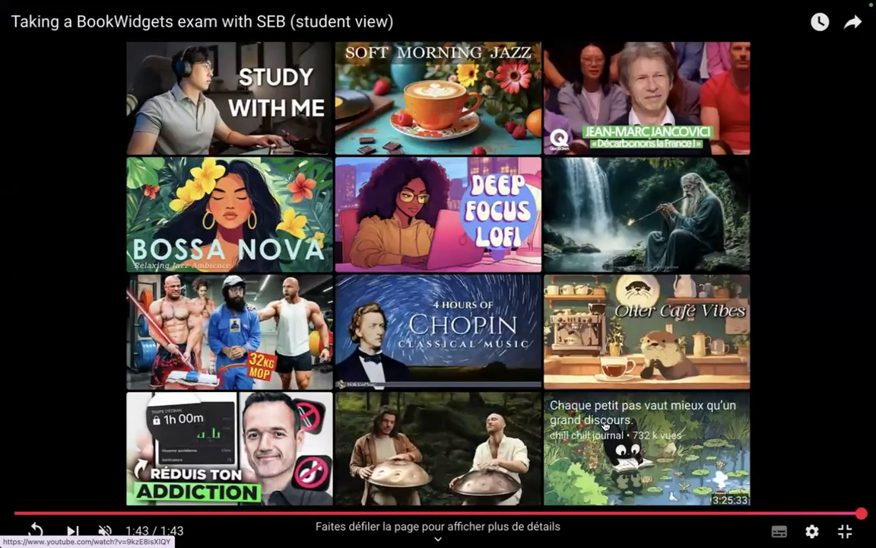
# - Leave the full-screen video and close the YouTube page to return to the SEB slide
pyautogui.press('Escape')
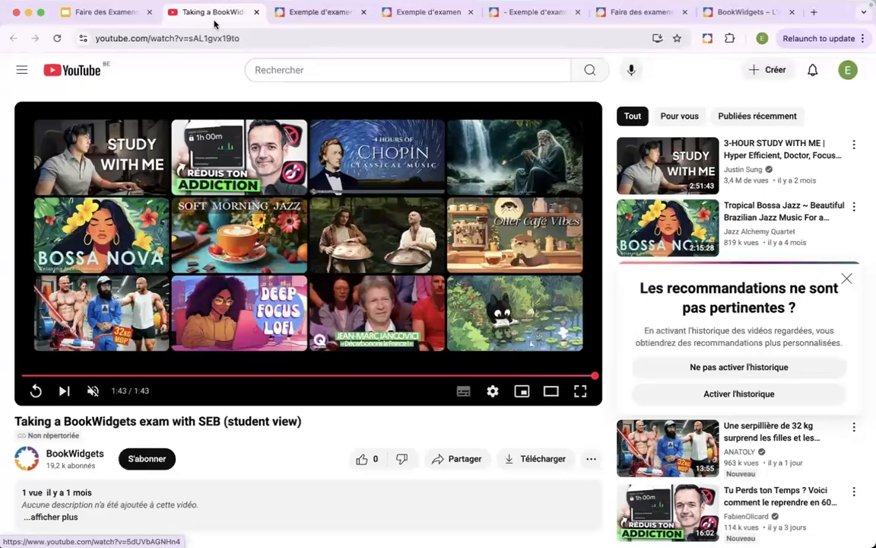
pyautogui.click(257, 12)
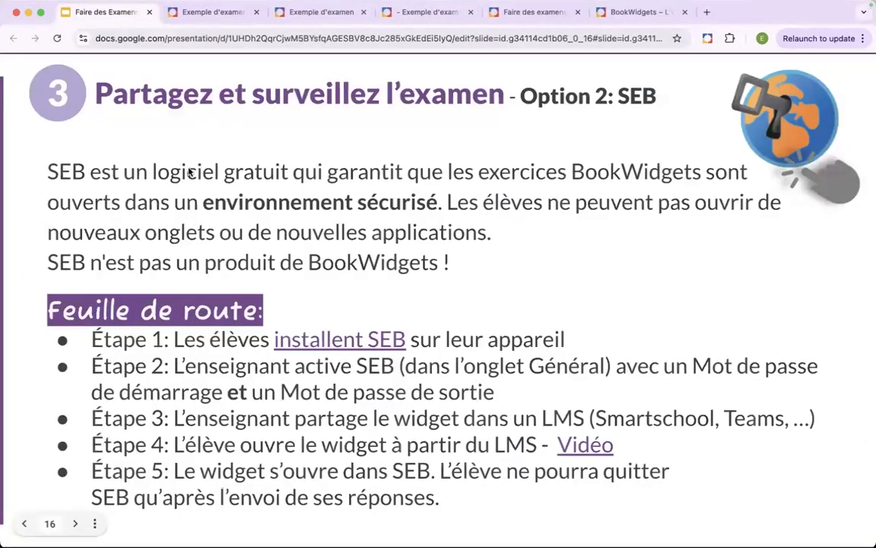
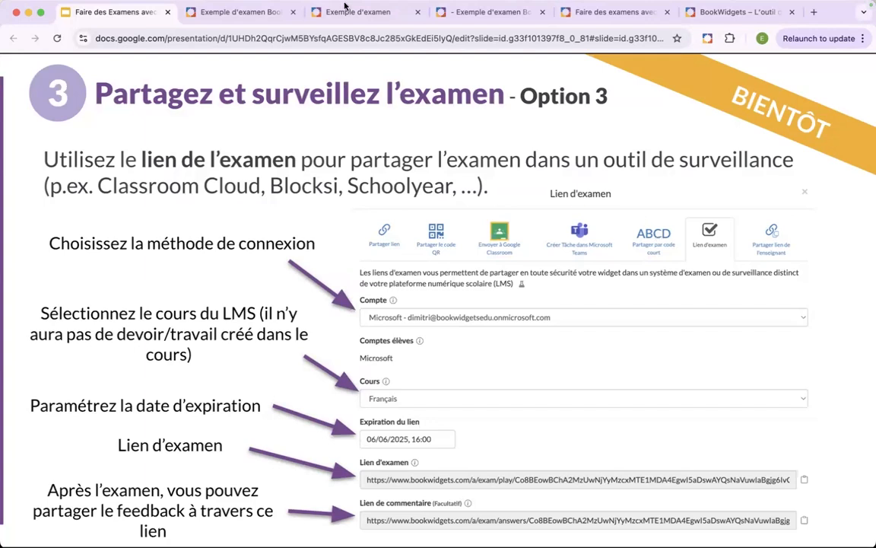
# - In the exam's editor, check the Partager lien sharing option while Safe Exam Browser is enabled, and close the sharing dialog
pyautogui.click(253, 16)
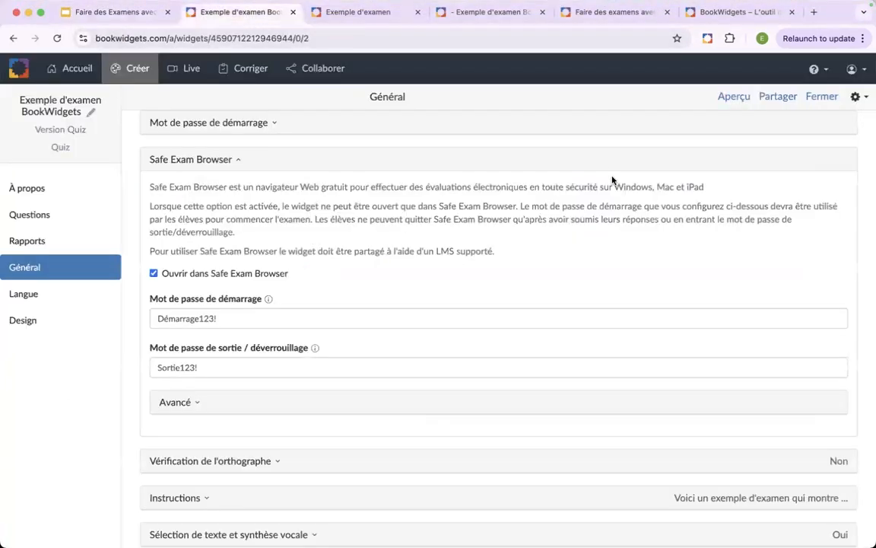
pyautogui.scroll(3, 612, 180)
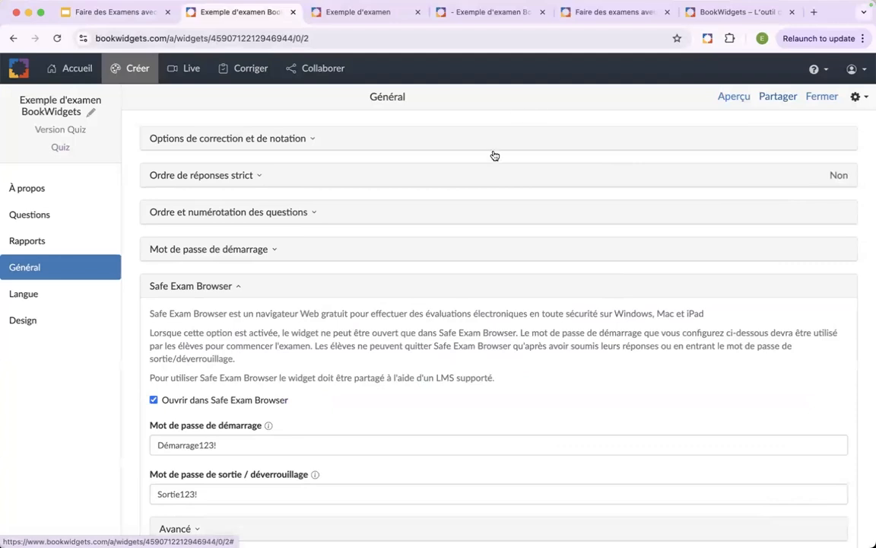
pyautogui.click(774, 101)
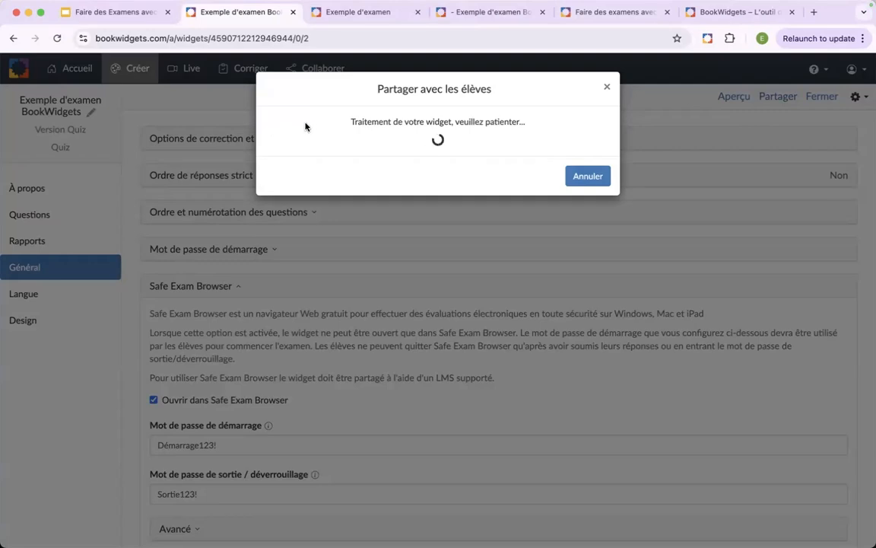
pyautogui.click(217, 138)
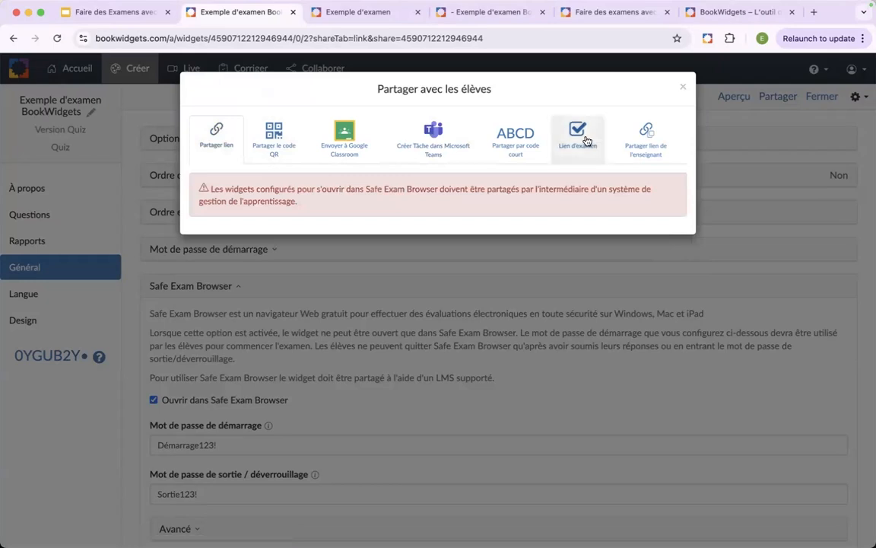
pyautogui.click(681, 88)
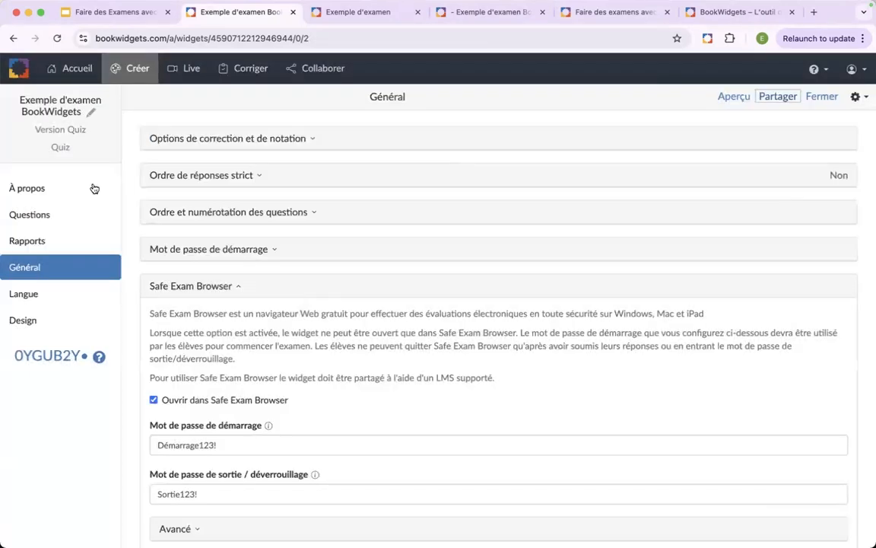
# - Disable Ouvrir dans Safe Exam Browser for the exam and display its ordinary student sharing link
pyautogui.click(153, 400)
pyautogui.click(774, 97)
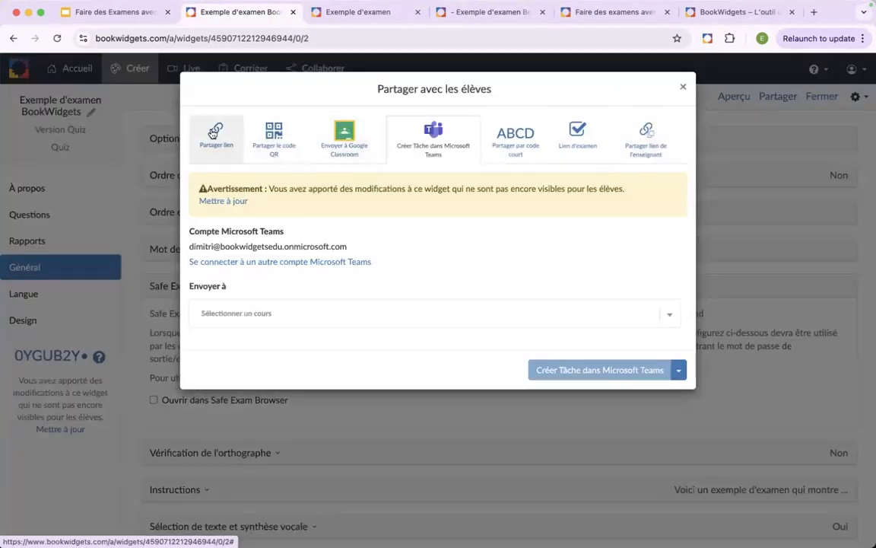
pyautogui.click(216, 134)
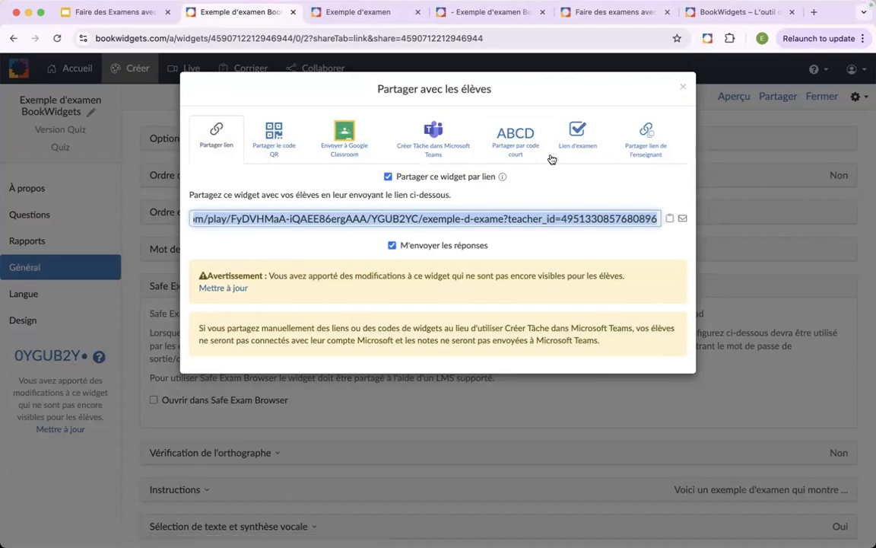
# - Try to open the shared exam link in a new browser tab, and close both the tab and the sharing dialog
pyautogui.click(814, 12)
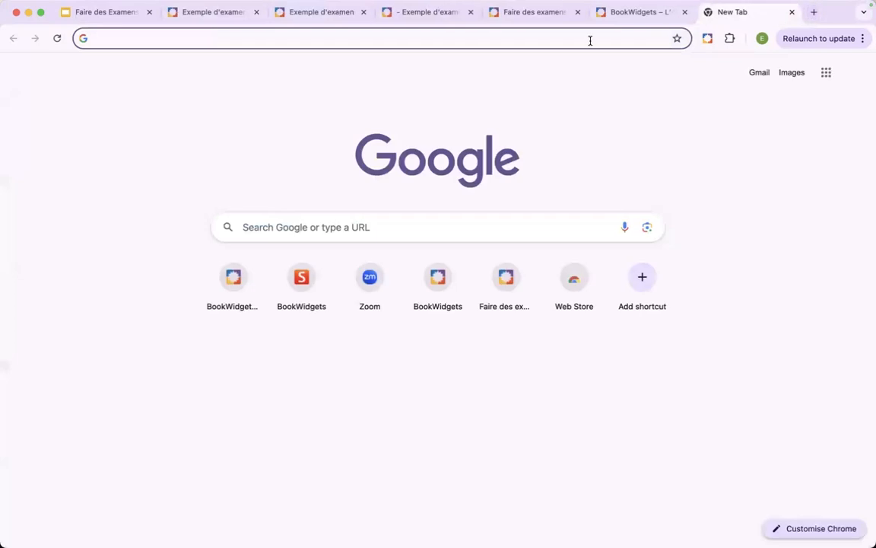
pyautogui.press('super+v')
pyautogui.press('Return')
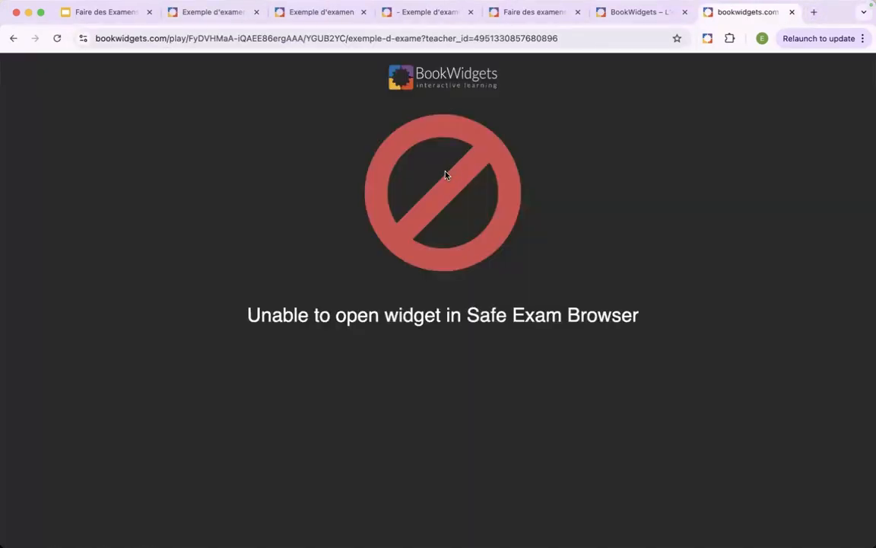
pyautogui.click(791, 12)
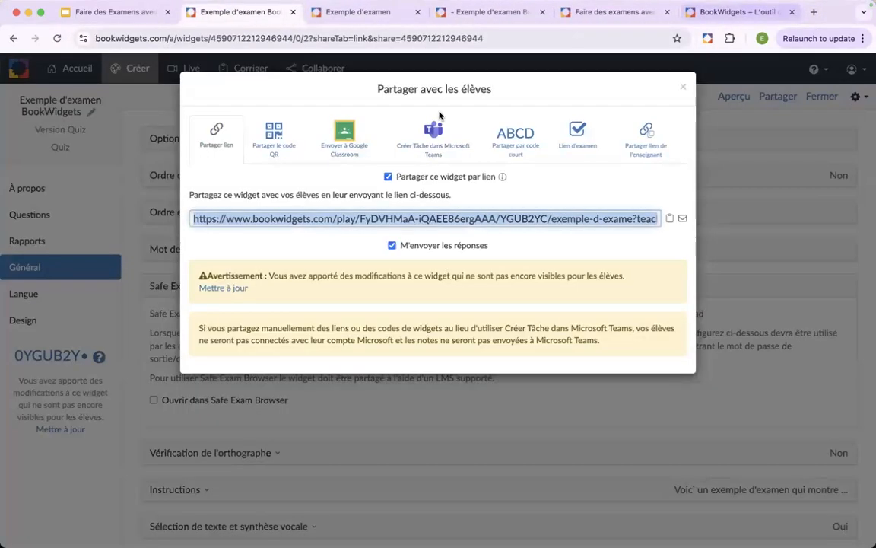
pyautogui.click(682, 90)
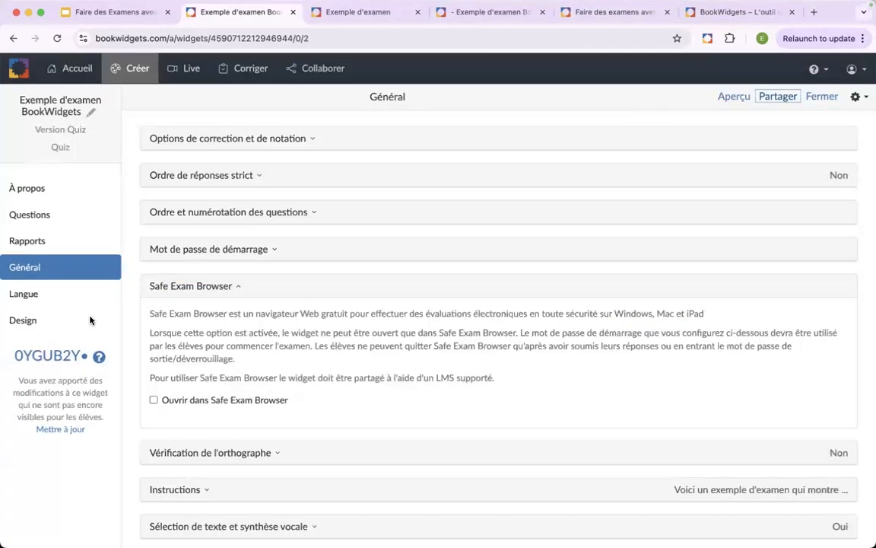
# - Publish the widget changes to students, open the exam through its shared link, dismiss the instructions and advance to question 5
pyautogui.click(53, 431)
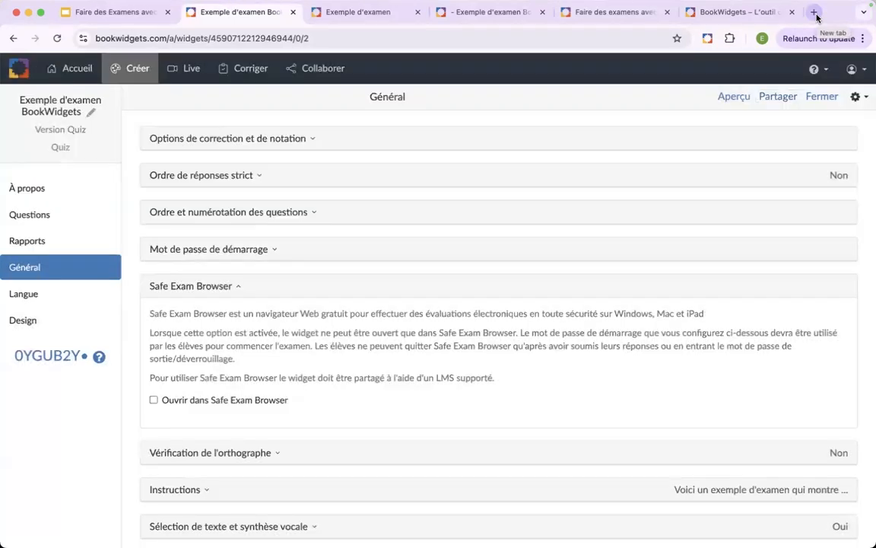
pyautogui.click(814, 13)
pyautogui.press('super+v')
pyautogui.press('Return')
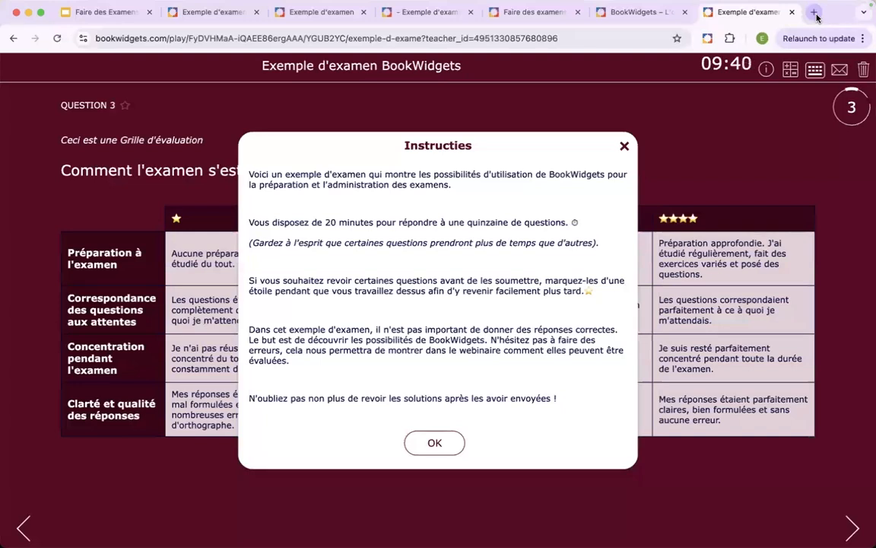
pyautogui.click(446, 443)
pyautogui.click(851, 527)
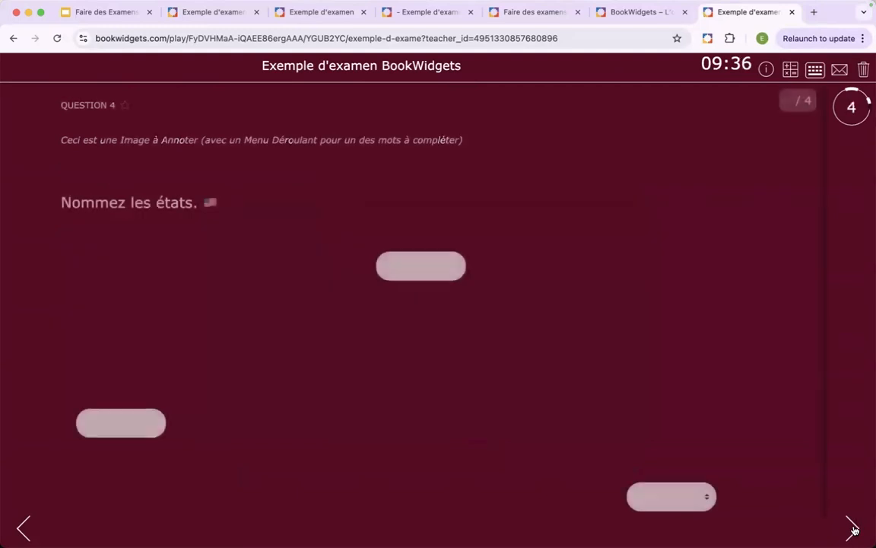
pyautogui.click(851, 527)
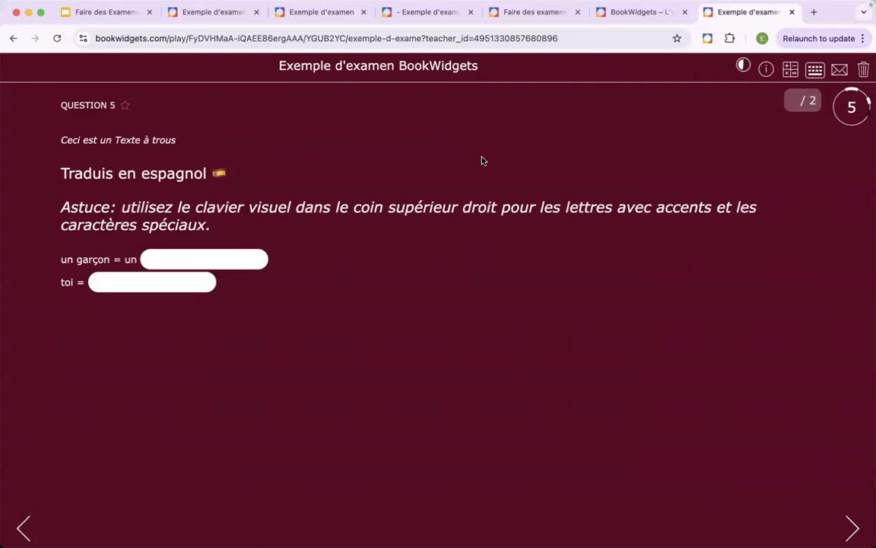
# - View the exam's Envoyer la réponse form without submitting, and close the exam tab
pyautogui.click(840, 72)
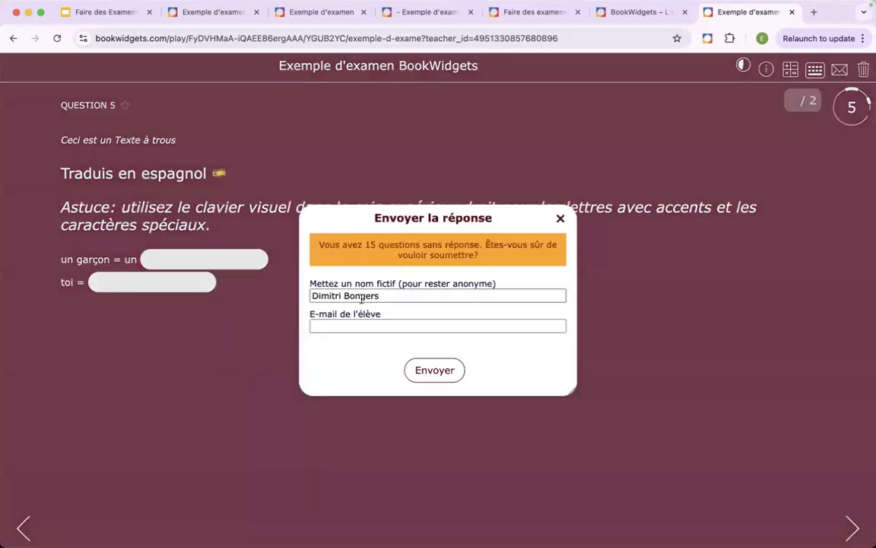
pyautogui.click(561, 219)
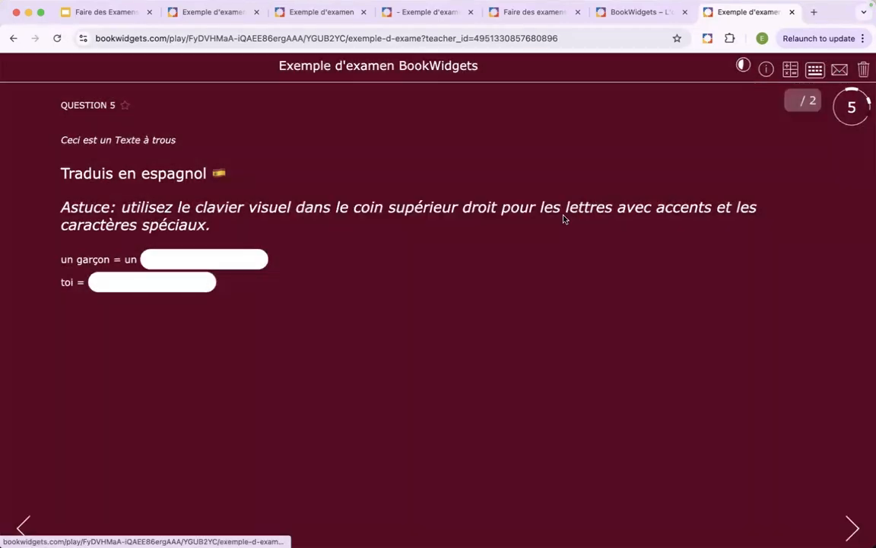
pyautogui.click(792, 11)
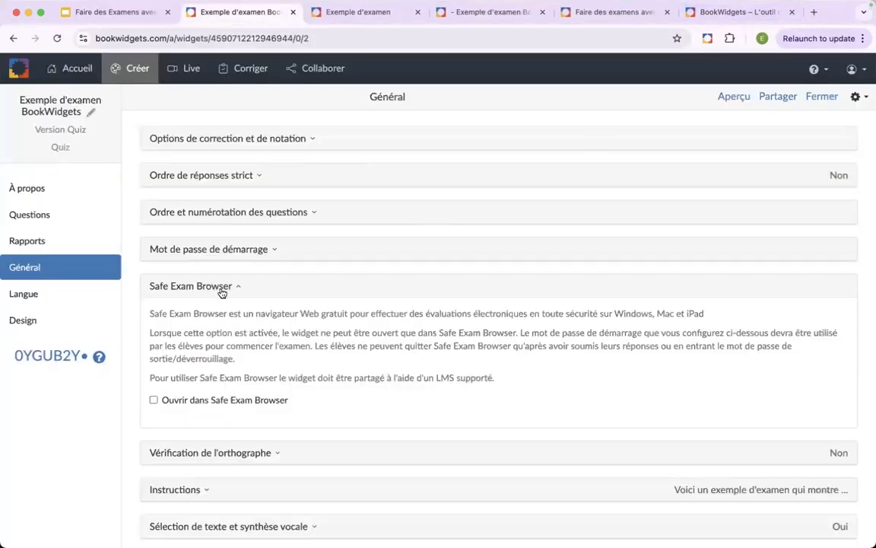
# - Collapse the Safe Exam Browser settings and review the Enregistrer et restaurer les réponses option in the general settings
pyautogui.click(221, 293)
pyautogui.scroll(-2, 309, 389)
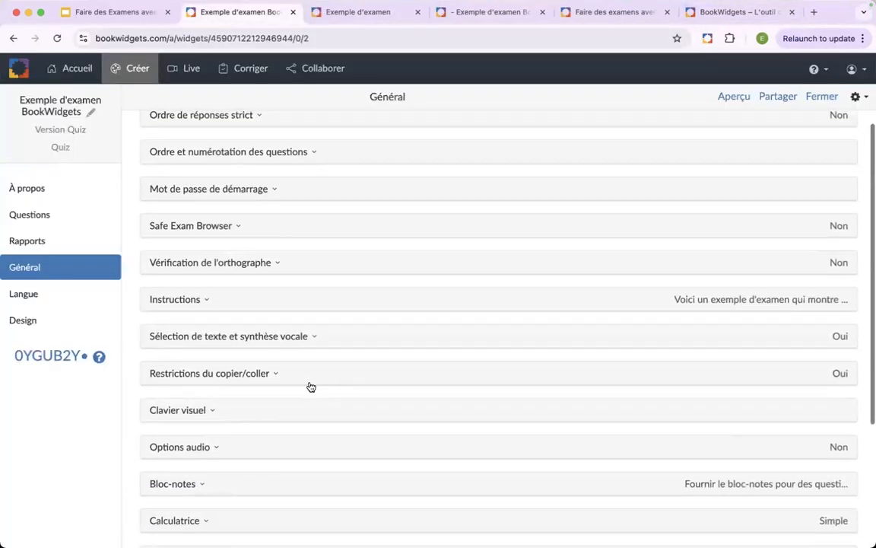
pyautogui.scroll(-5, 310, 387)
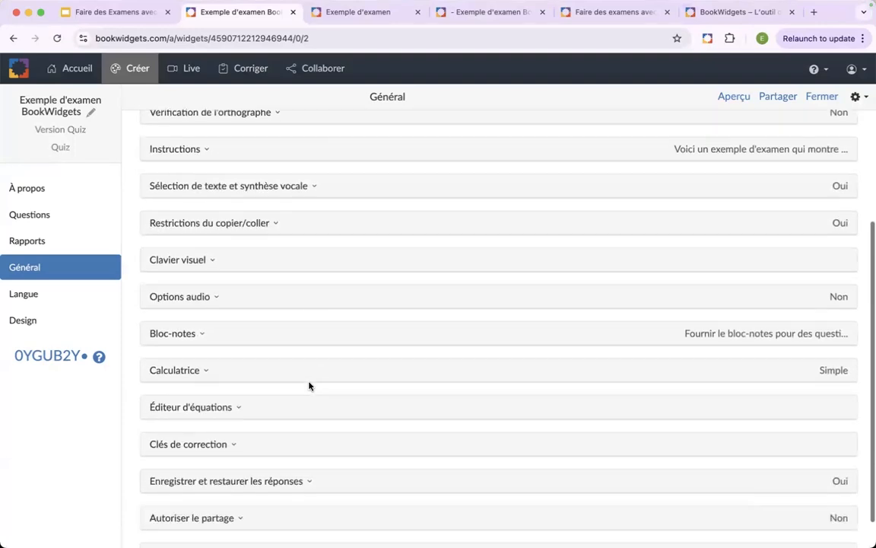
pyautogui.scroll(-1, 308, 386)
pyautogui.click(262, 448)
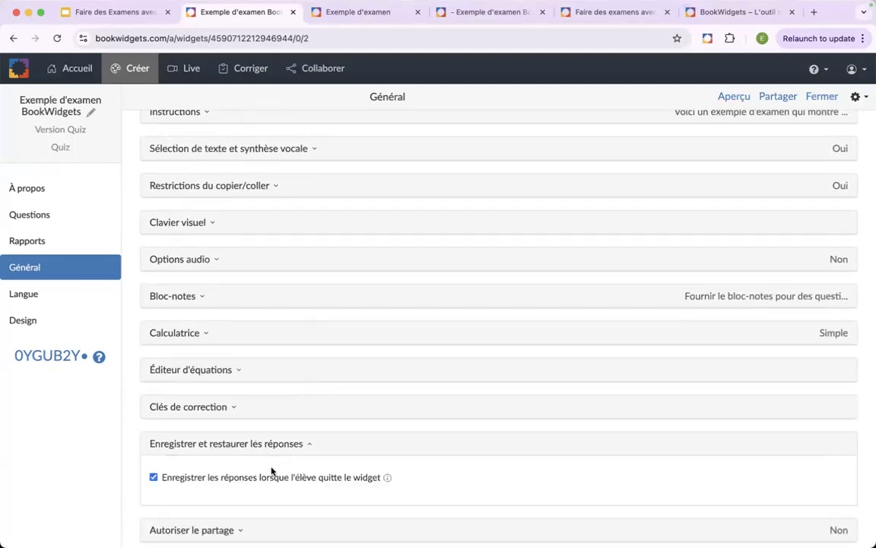
pyautogui.scroll(1, 271, 469)
pyautogui.click(299, 465)
pyautogui.scroll(7, 332, 434)
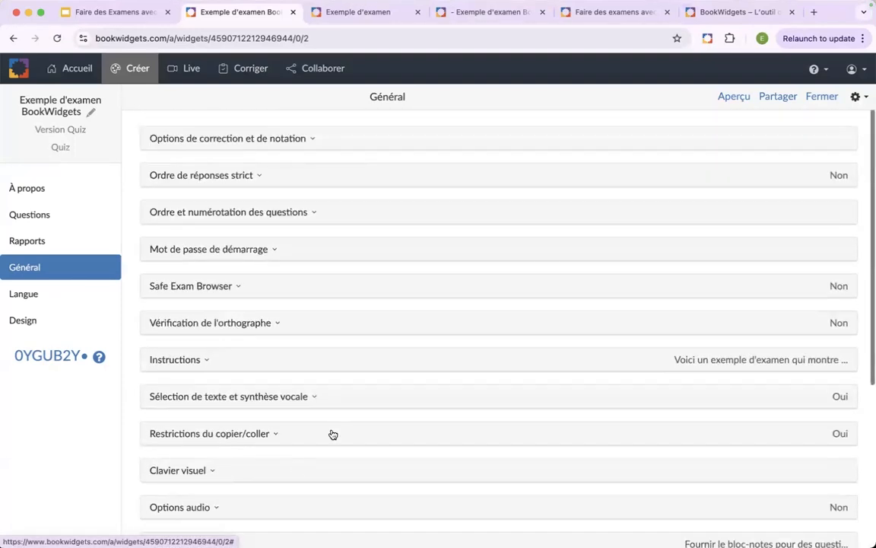
# - Open the Lien d'exam sharing option for the quiz and deactivate its ordinary link sharing
pyautogui.click(777, 97)
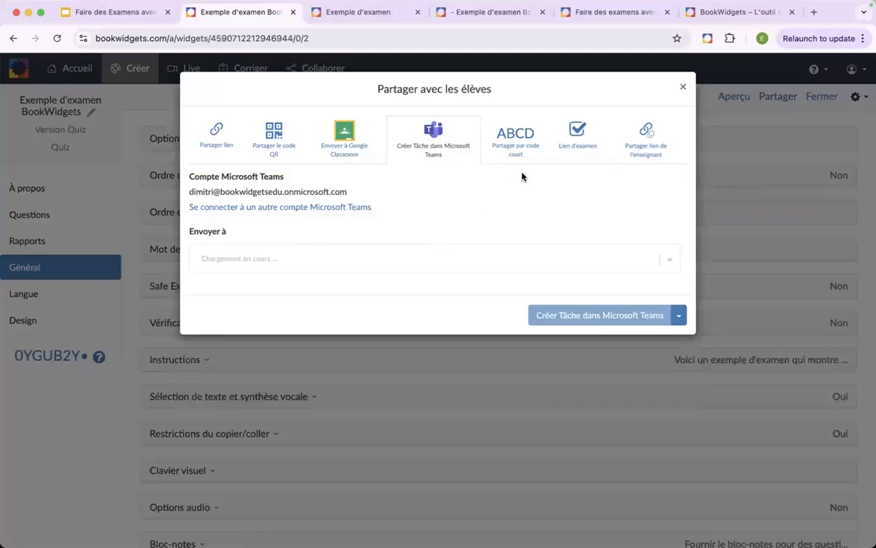
pyautogui.click(577, 136)
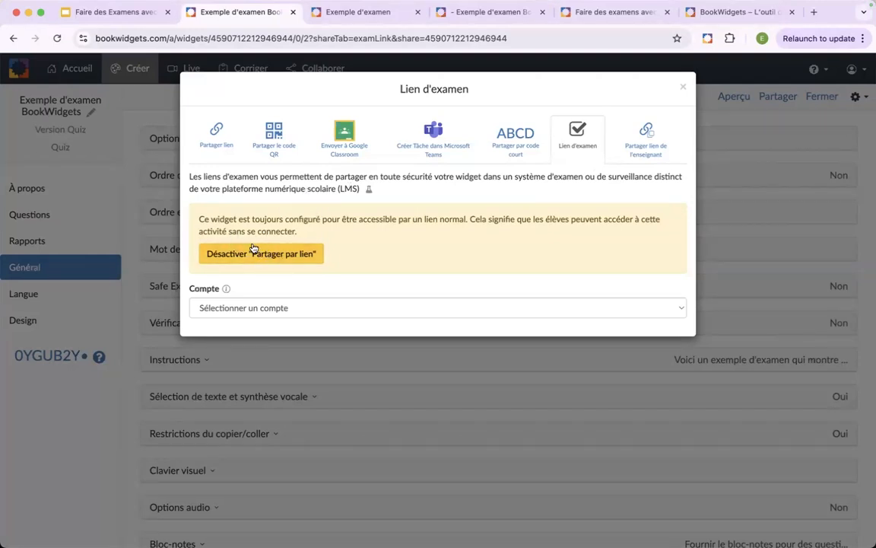
pyautogui.click(276, 255)
# - Configure the exam link with the Microsoft account and the Français course
pyautogui.click(359, 234)
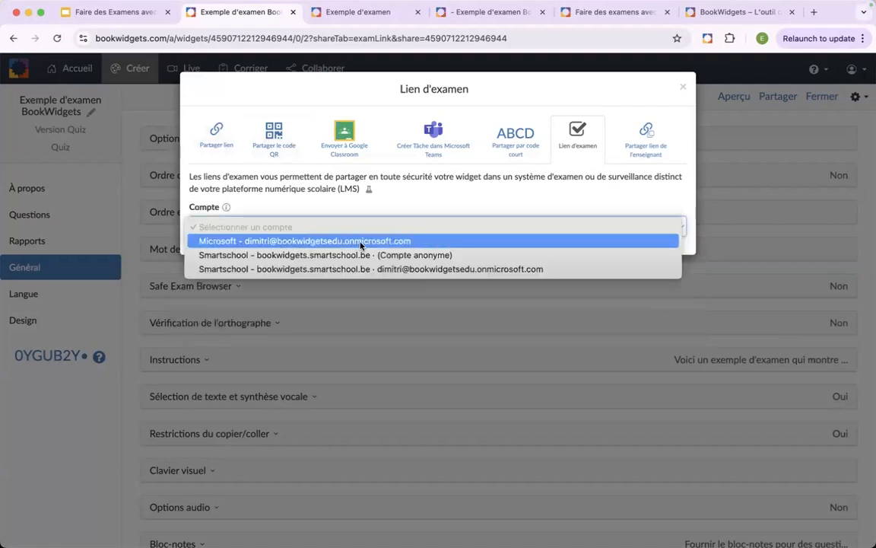
pyautogui.click(362, 241)
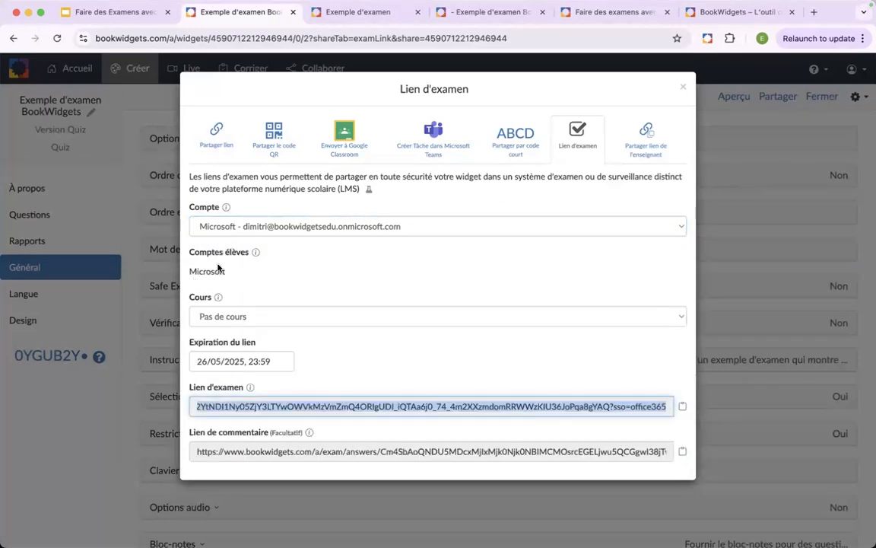
pyautogui.click(256, 318)
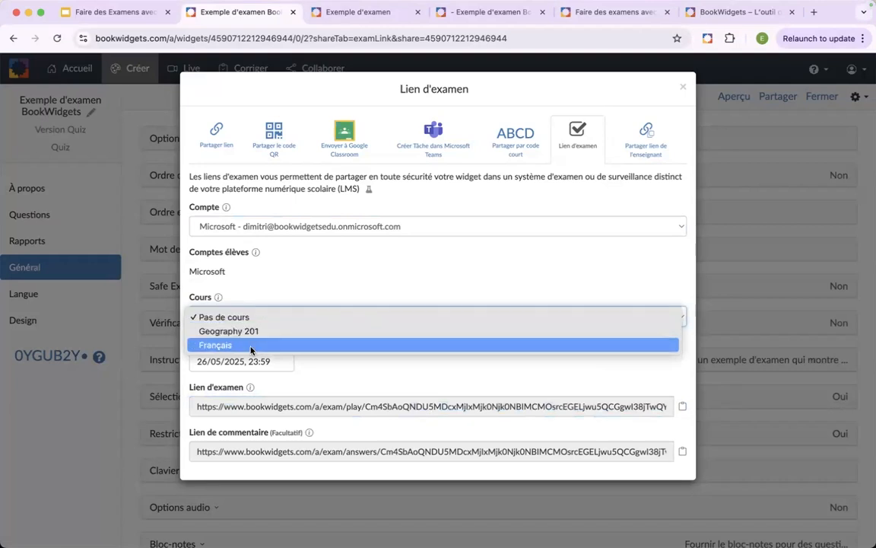
pyautogui.click(226, 346)
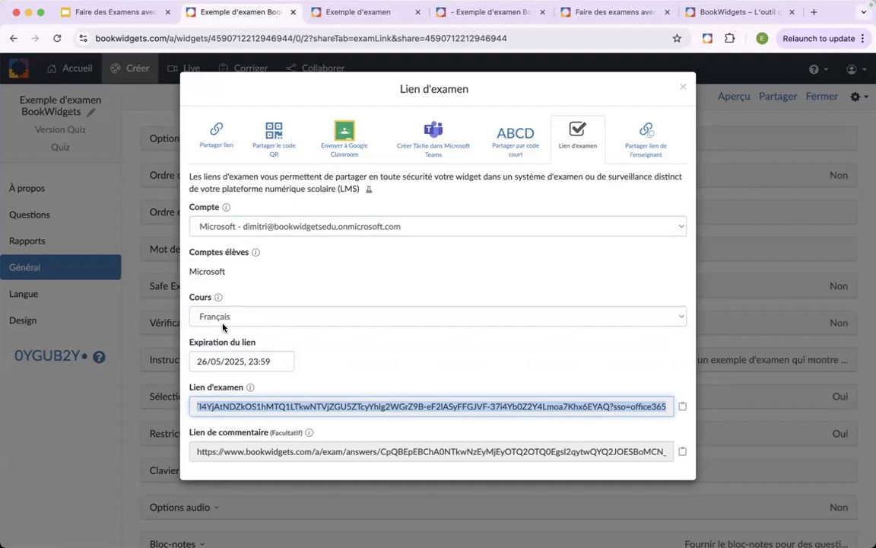
# - Read the explanation of the exam link's Cours setting
pyautogui.scroll(5, 223, 324)
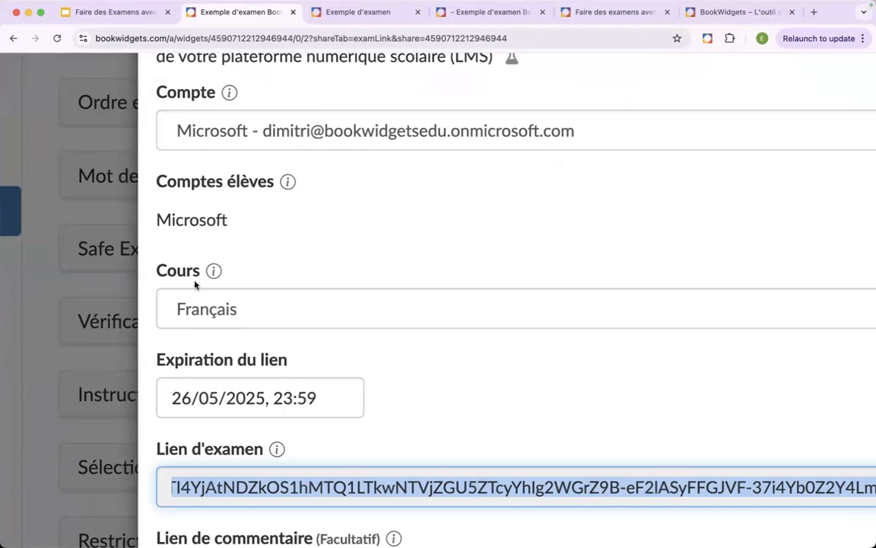
pyautogui.moveTo(214, 277)
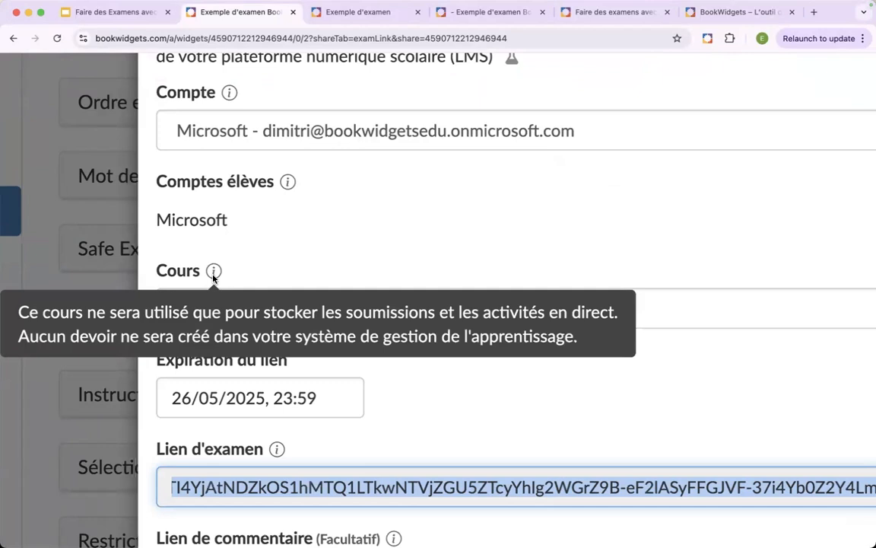
pyautogui.click(316, 248)
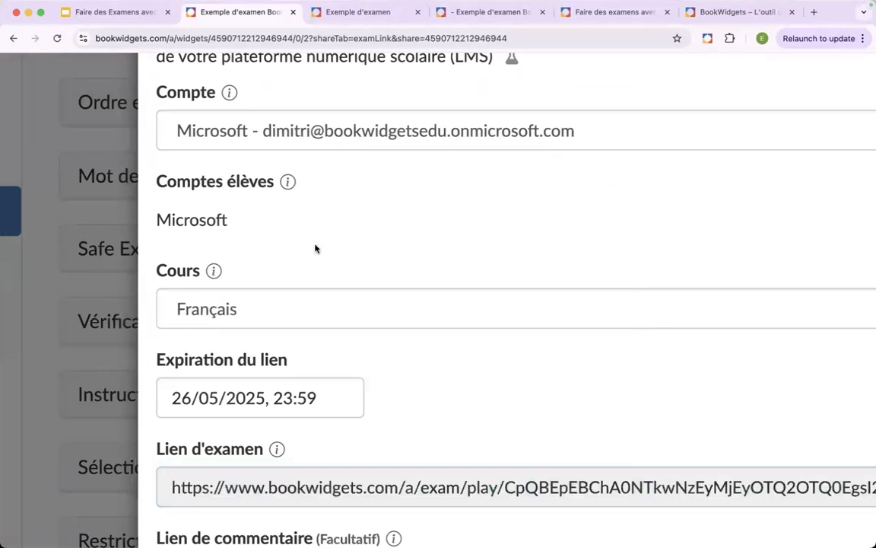
pyautogui.scroll(-5, 315, 248)
# - Set the exam link's expiration to 20/05/2025, 13:00
pyautogui.click(255, 360)
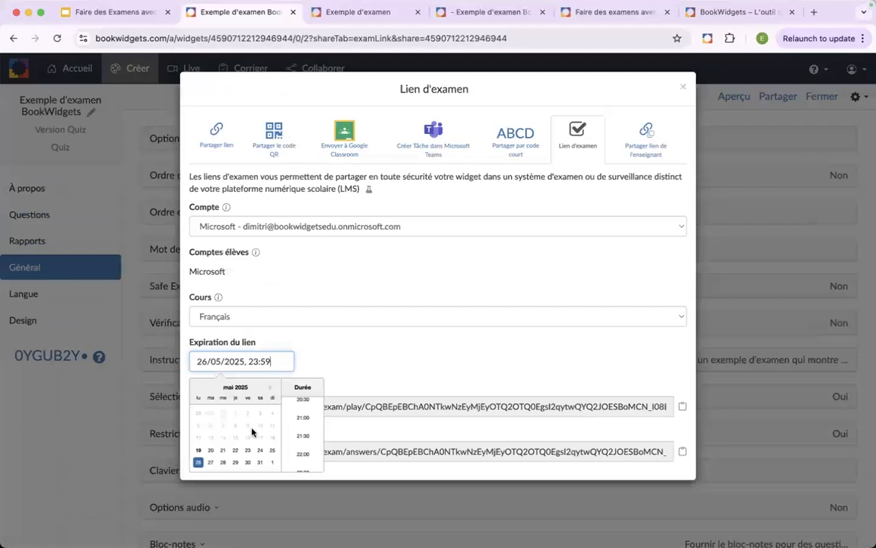
pyautogui.click(212, 452)
pyautogui.scroll(3, 303, 445)
pyautogui.scroll(5, 302, 446)
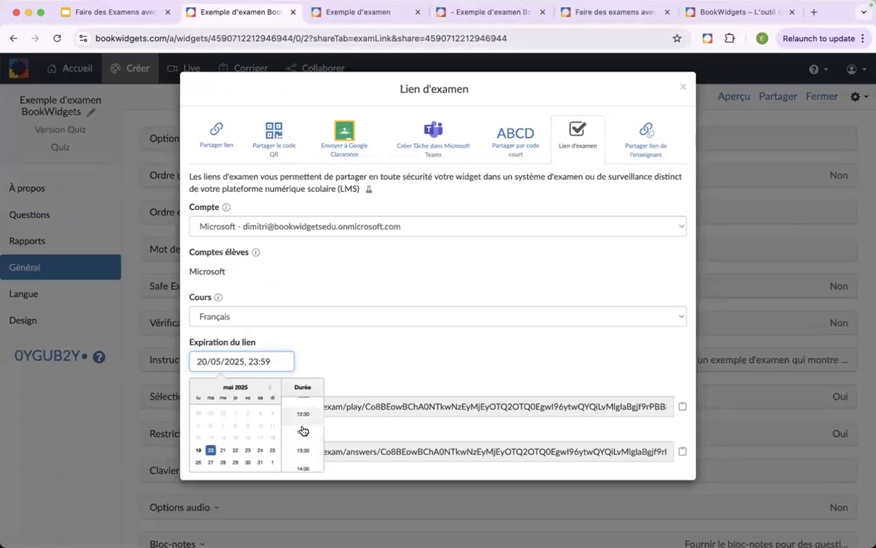
pyautogui.click(302, 431)
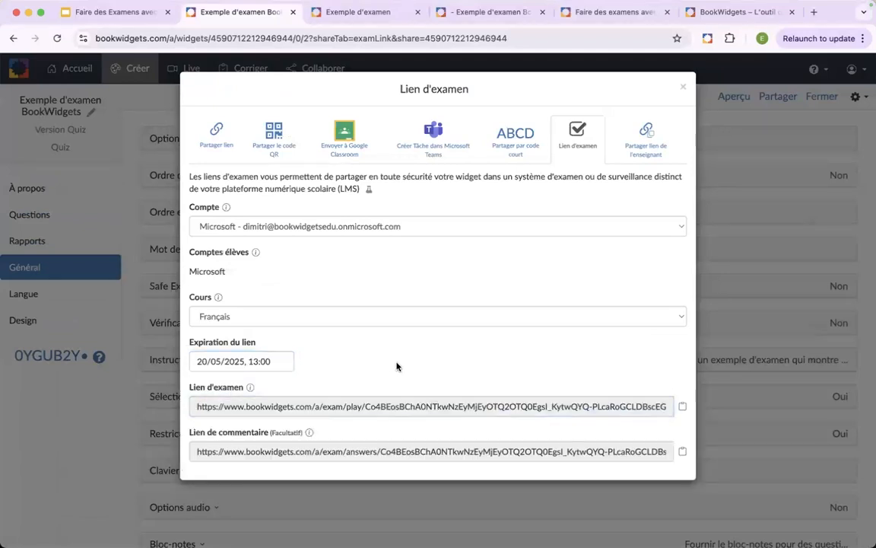
# - Copy the exam link, select the optional Lien de commentaire address, and close the sharing dialog
pyautogui.click(682, 408)
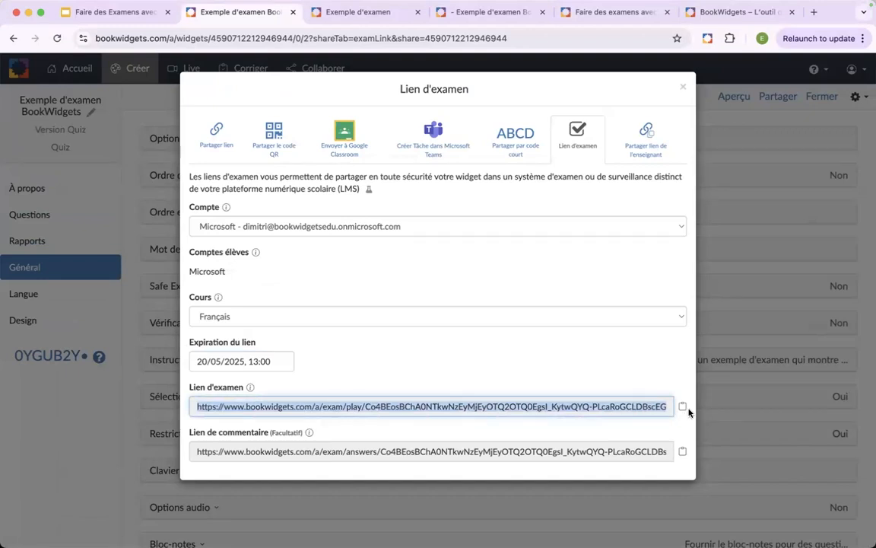
pyautogui.click(406, 451)
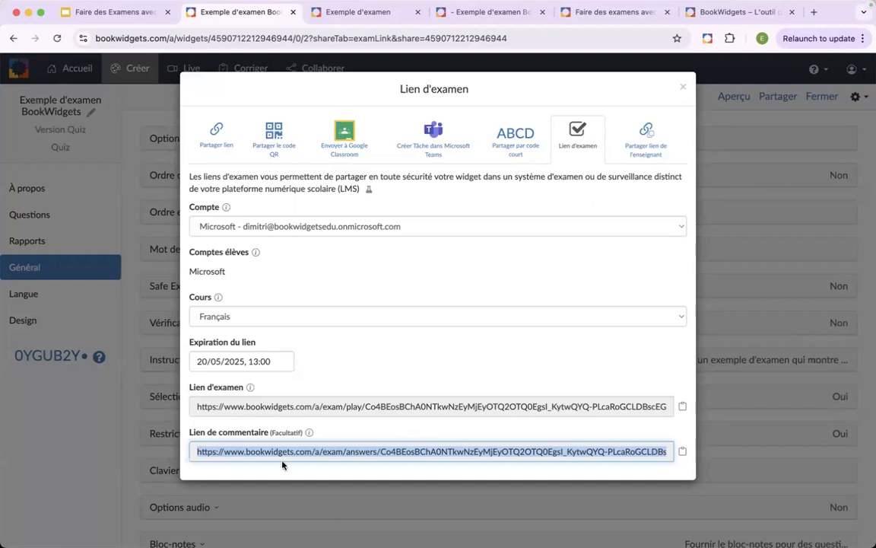
pyautogui.click(682, 87)
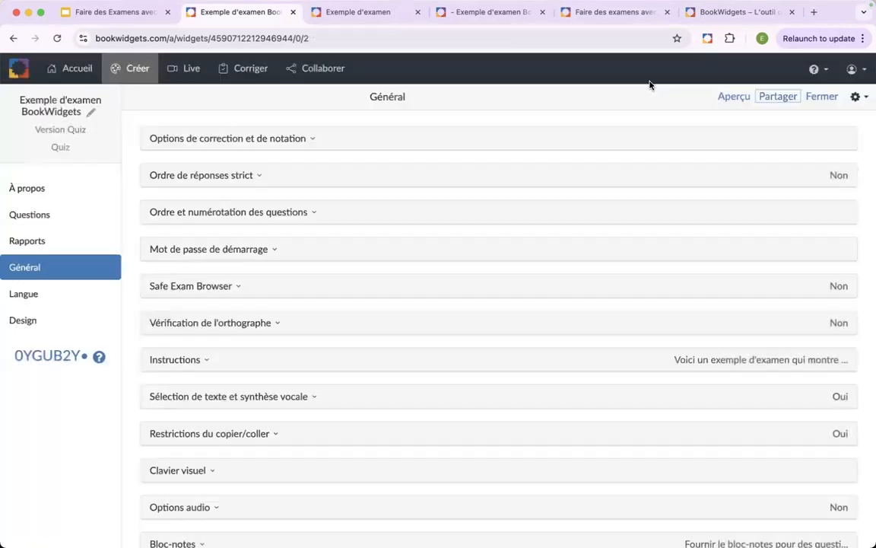
# - Return to the webinar presentation and advance to the Partagez et surveillez l'examen - Remarques slide
pyautogui.click(114, 12)
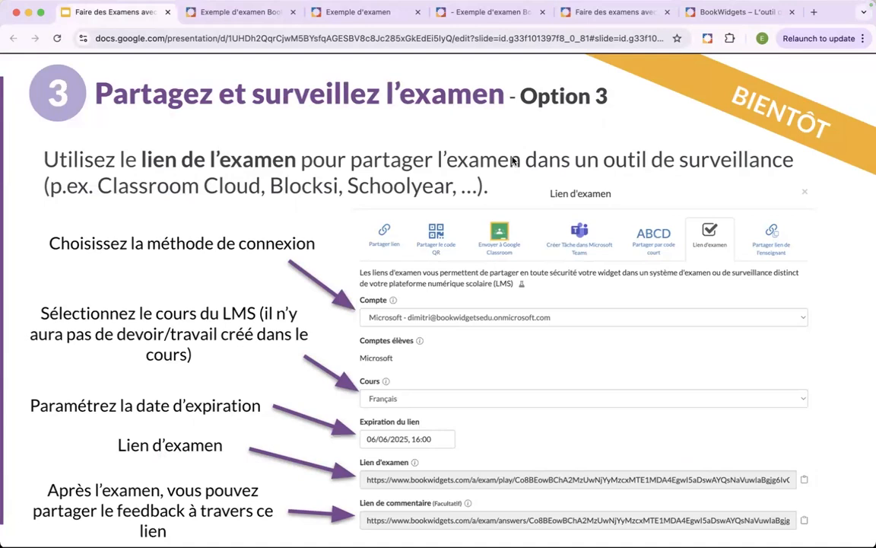
pyautogui.press('Right')
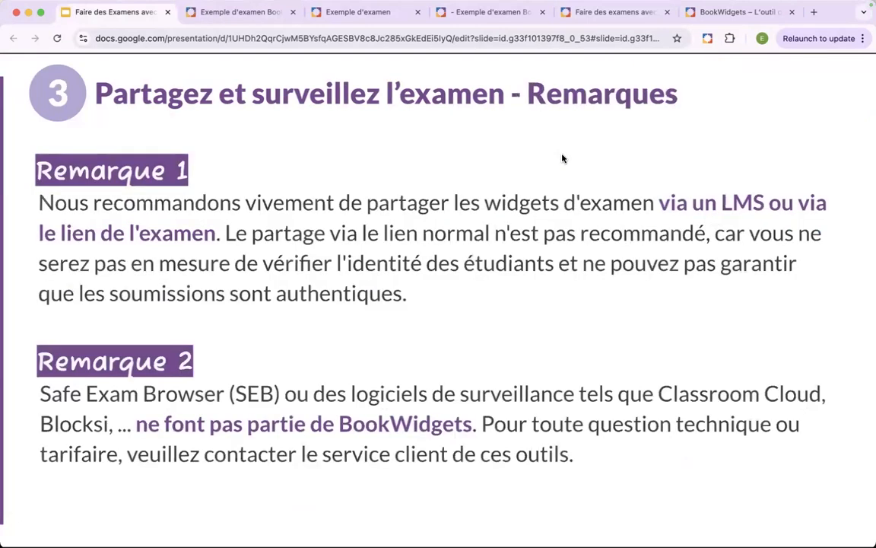
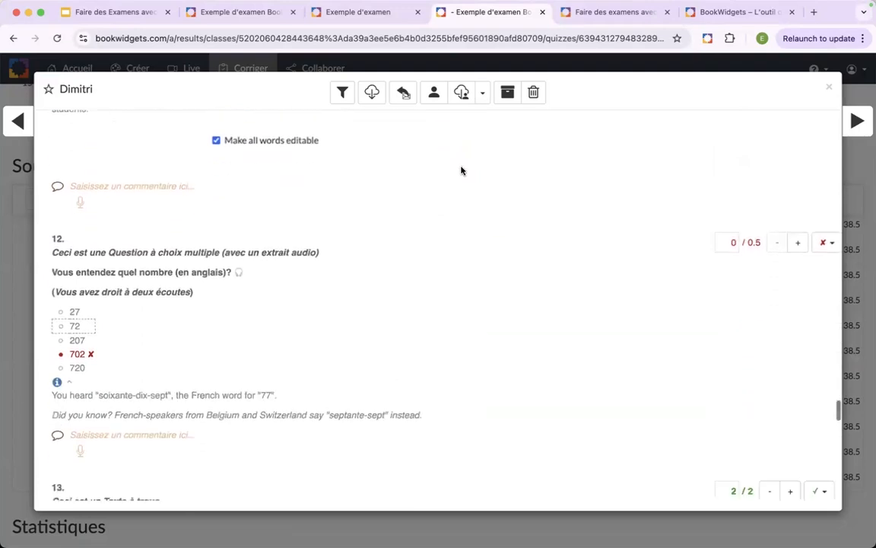
# - Attach an inline comment to the word "découver" in the student's long answer to question 15, and remove it again
pyautogui.scroll(-10, 460, 170)
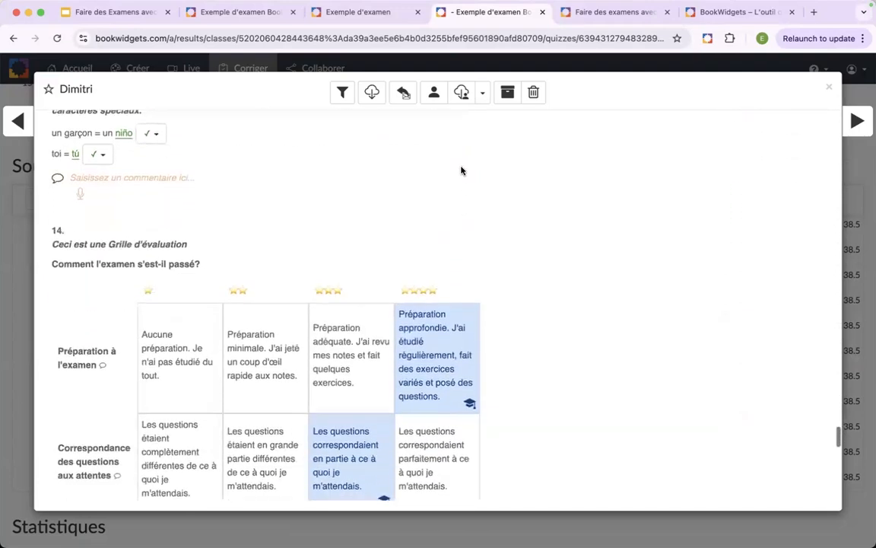
pyautogui.scroll(-10, 462, 171)
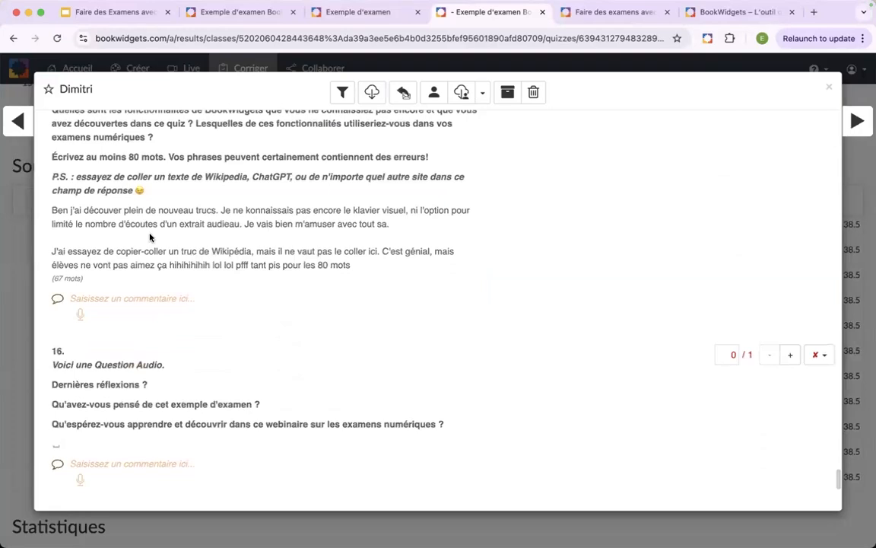
pyautogui.scroll(5, 148, 238)
pyautogui.hscroll(-2, 254, 248)
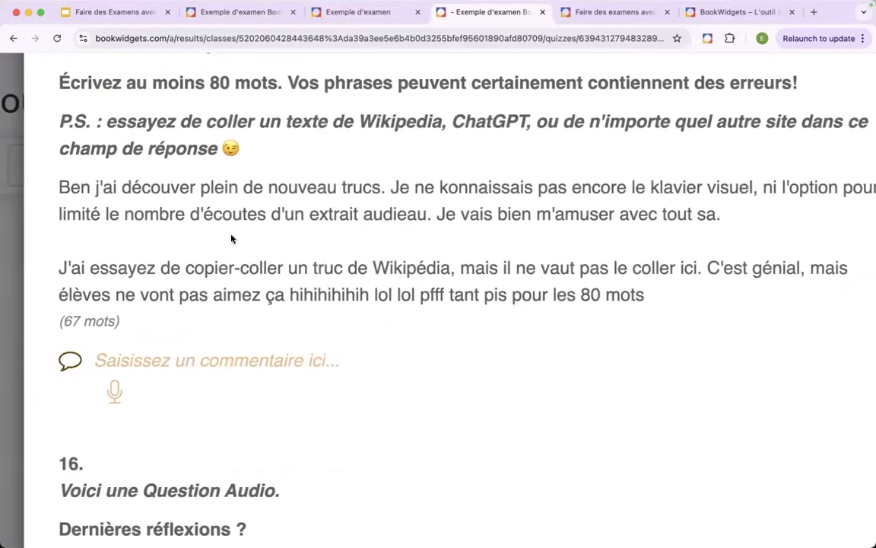
pyautogui.doubleClick(142, 189)
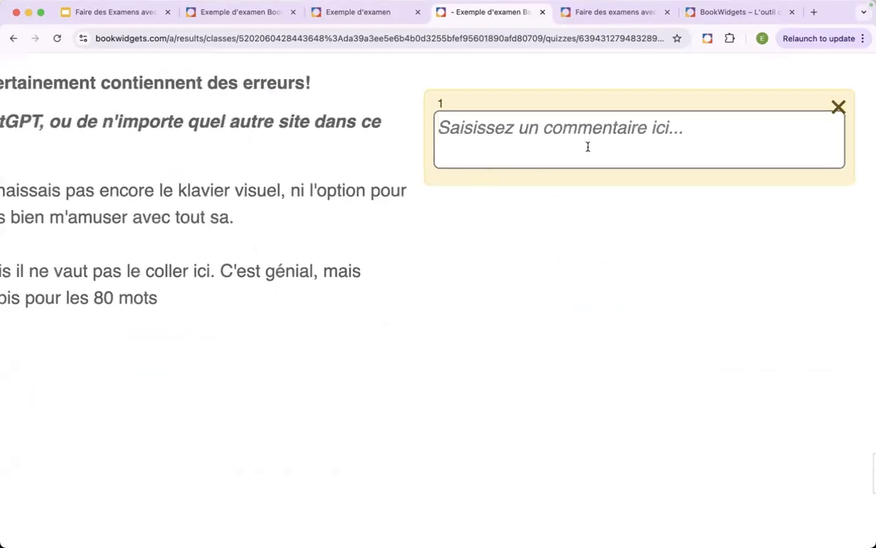
pyautogui.click(836, 102)
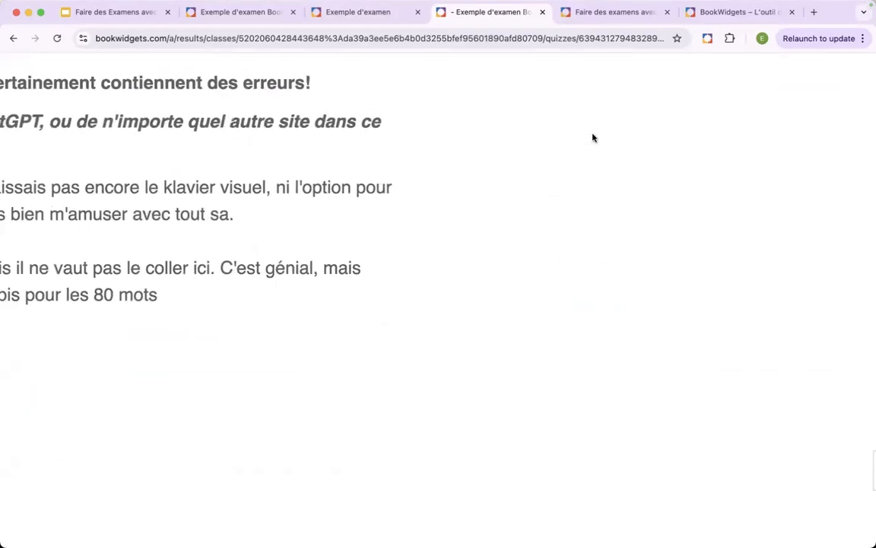
pyautogui.scroll(-5, 221, 245)
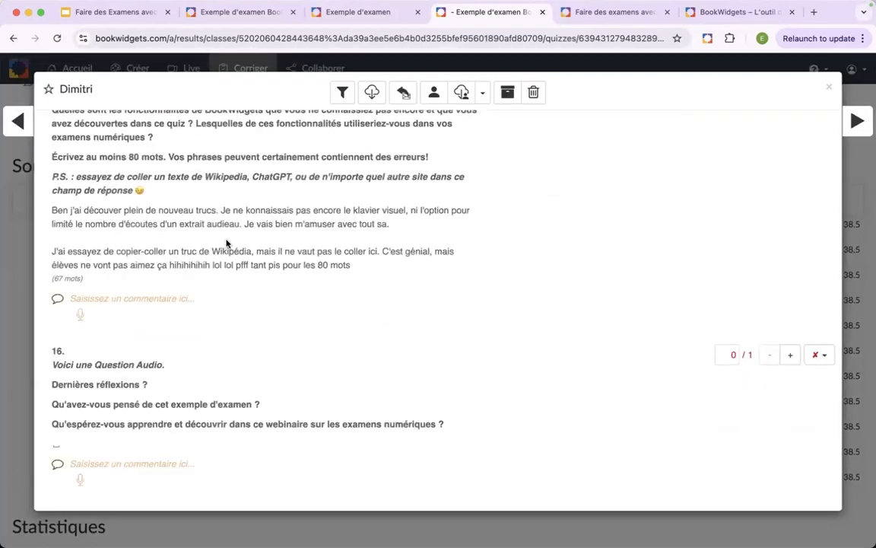
# - Strike through "hihihihihih lol lol pfff" in the second paragraph of the answer, and highlight the word count below it
pyautogui.scroll(1, 198, 246)
pyautogui.moveTo(169, 298)
pyautogui.mouseDown()
pyautogui.moveTo(263, 295)
pyautogui.moveTo(242, 295)
pyautogui.moveTo(251, 296)
pyautogui.mouseUp()
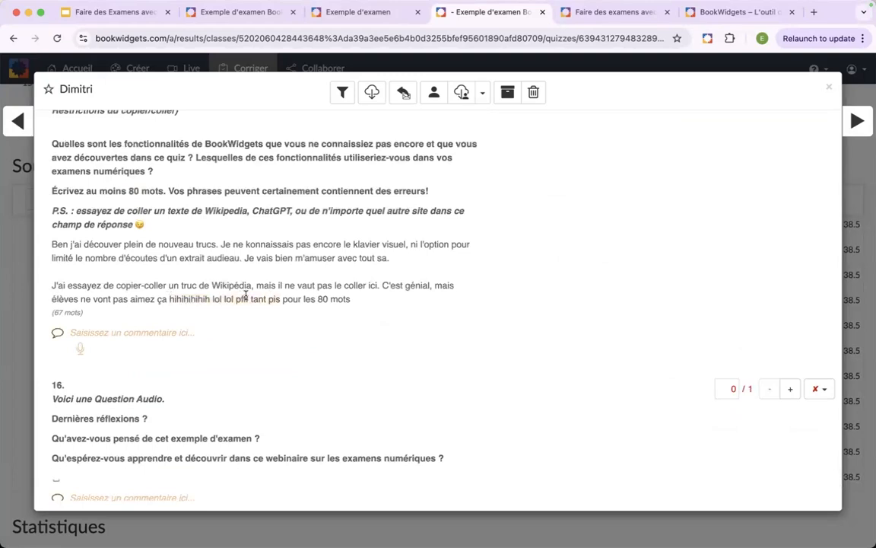
pyautogui.scroll(5, 220, 311)
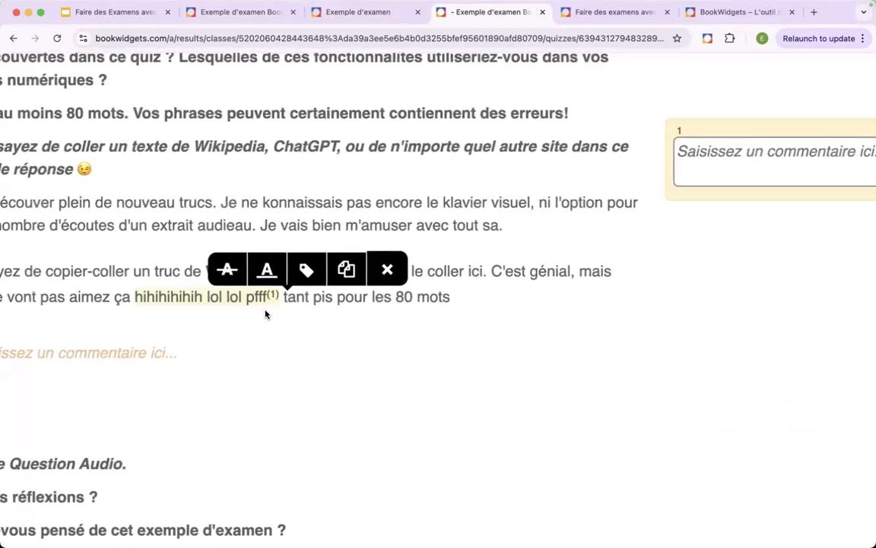
pyautogui.hscroll(-1, 267, 315)
pyautogui.click(297, 271)
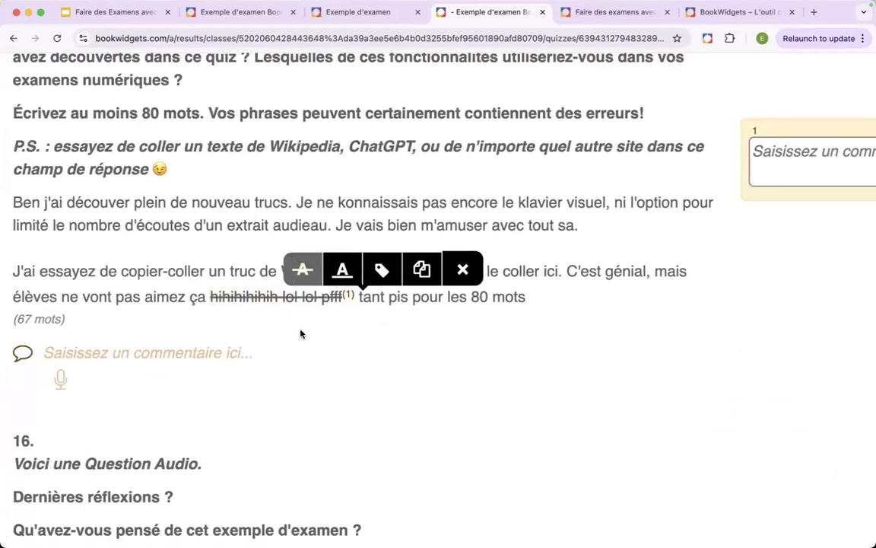
pyautogui.hscroll(-2, 326, 332)
pyautogui.scroll(1, 327, 334)
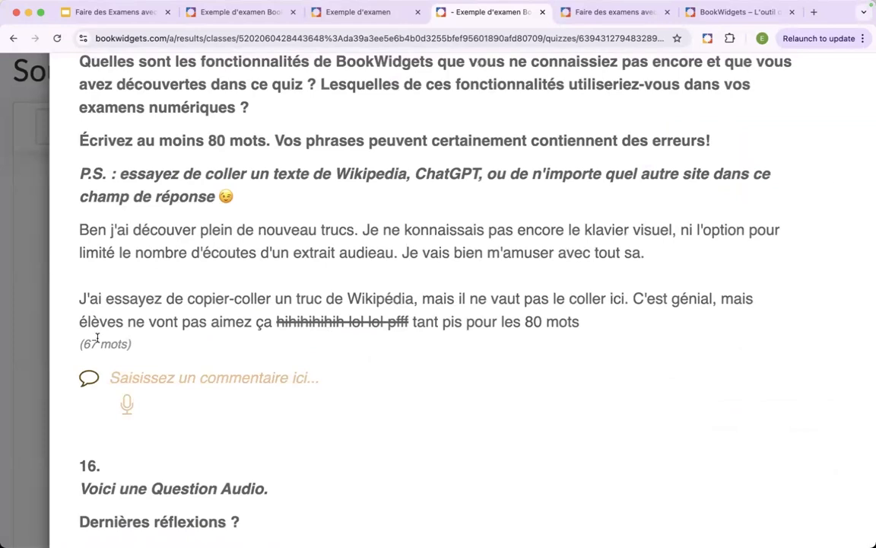
pyautogui.moveTo(82, 345); pyautogui.dragTo(128, 345)
pyautogui.click(234, 350)
# - Annotate the word "découver" in the answer and review the list of available Étiquettes de correction
pyautogui.scroll(1, 388, 299)
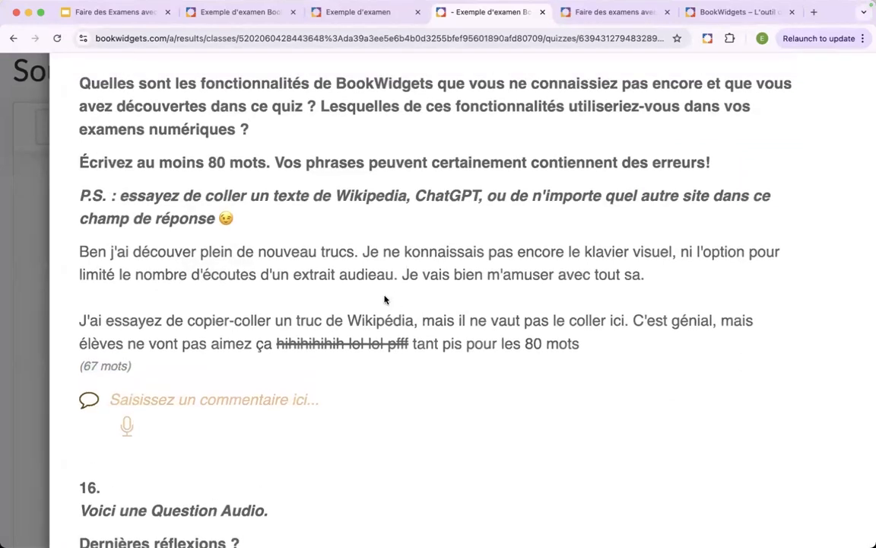
pyautogui.doubleClick(158, 253)
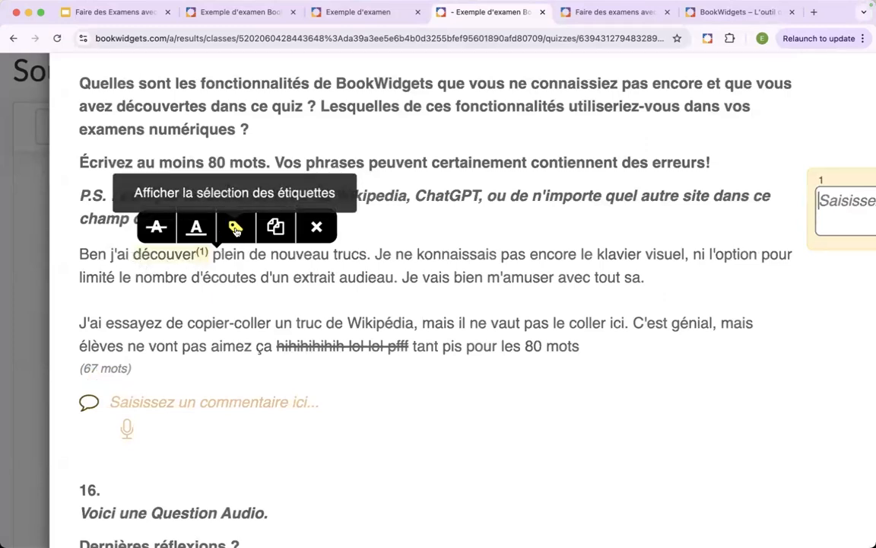
pyautogui.click(236, 231)
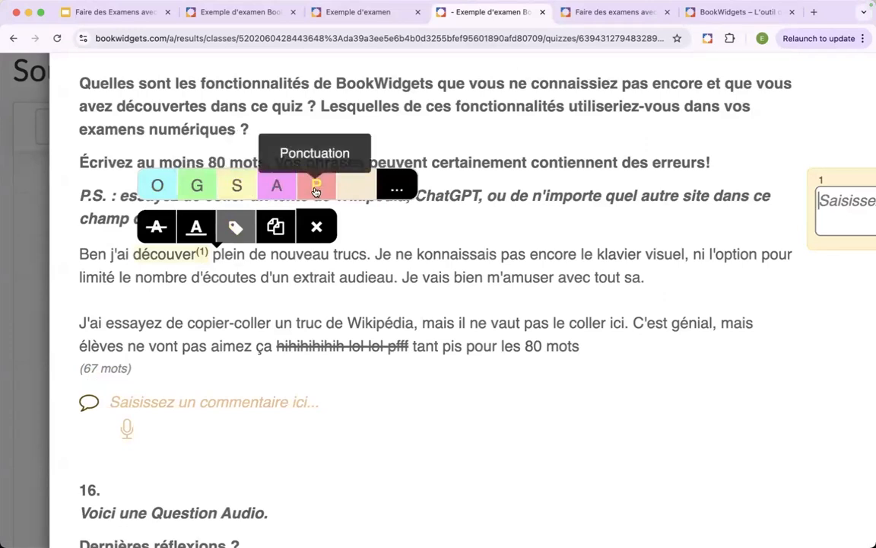
pyautogui.click(397, 190)
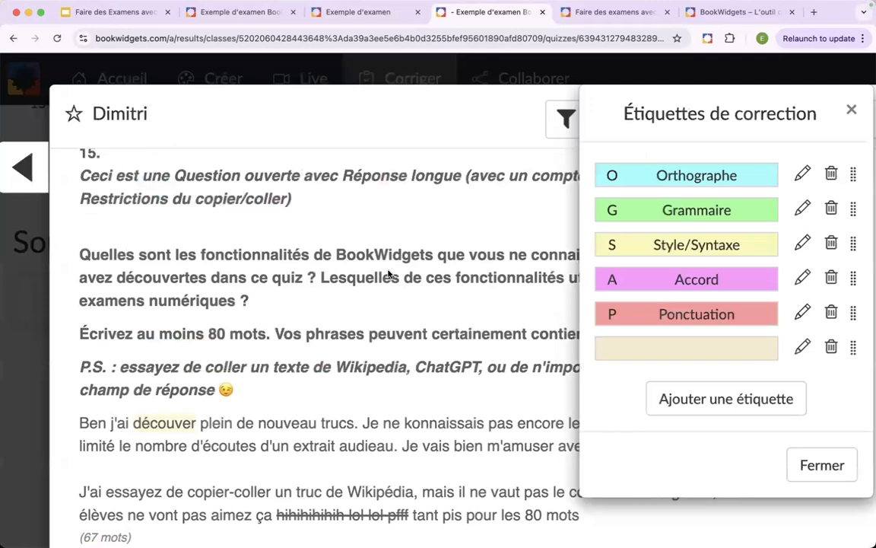
pyautogui.scroll(-1, 388, 273)
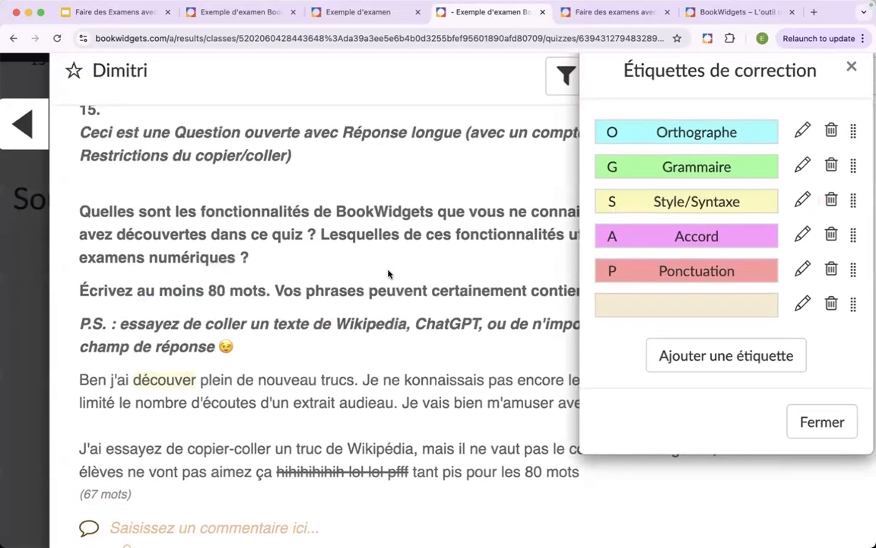
pyautogui.hscroll(3, 388, 274)
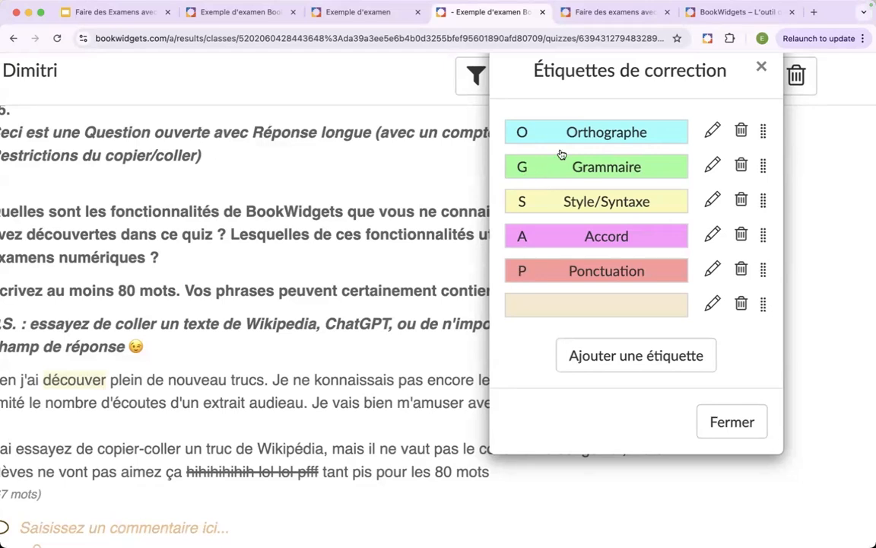
pyautogui.click(762, 69)
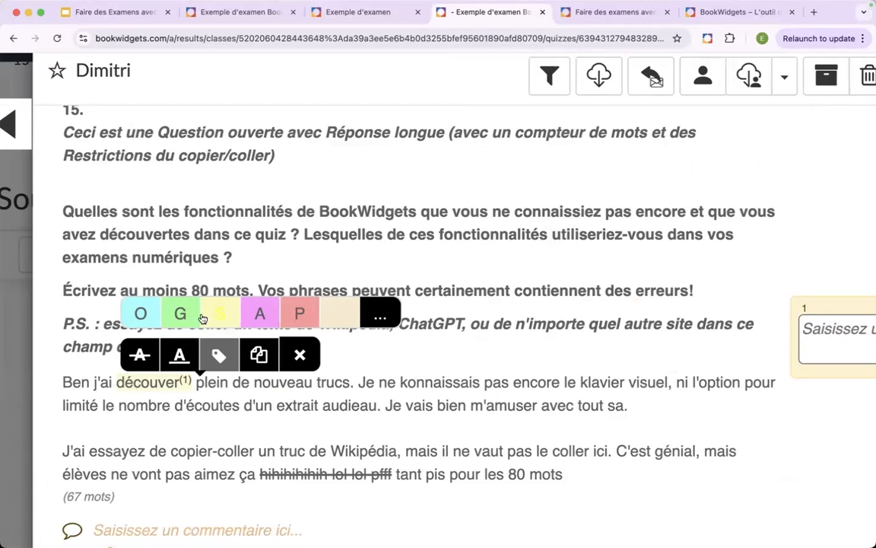
# - Tag "découver" and "limité" as Grammaire, and "konnaissais", "klavier" and "audieau" as Orthographe
pyautogui.click(175, 315)
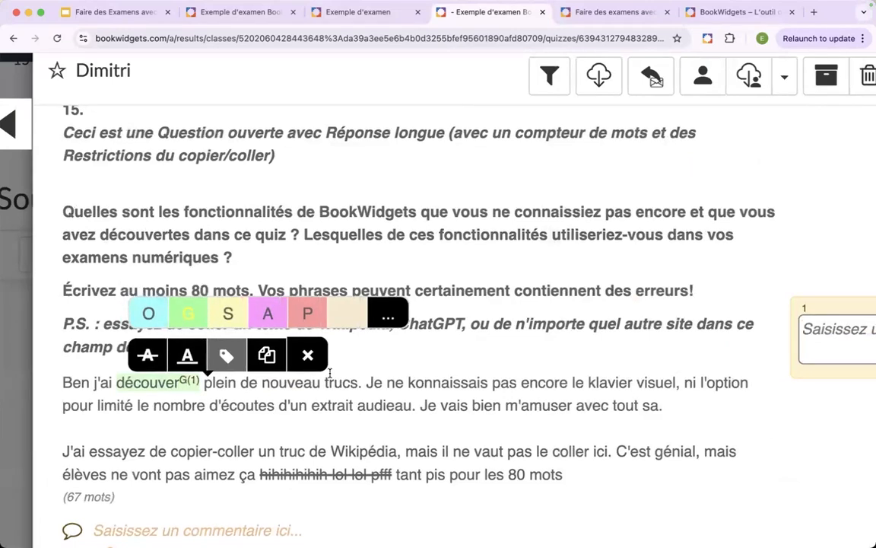
pyautogui.doubleClick(445, 383)
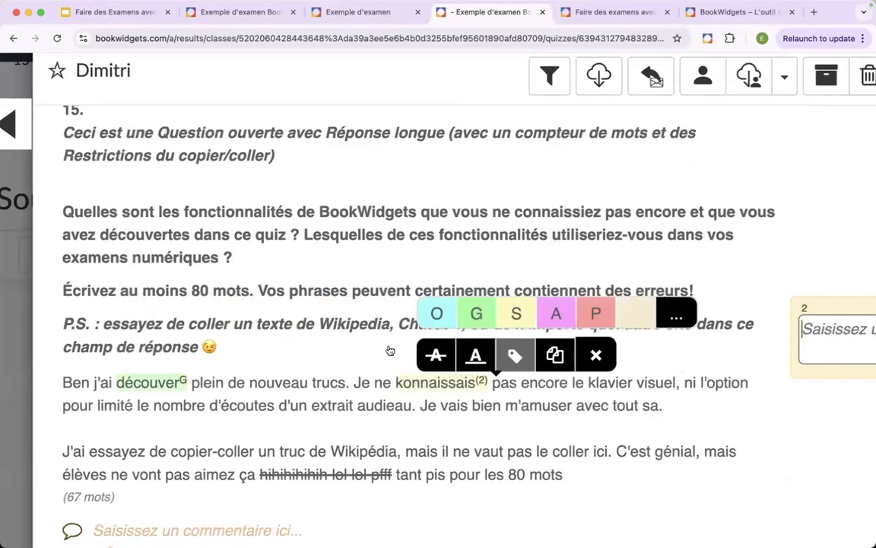
pyautogui.click(444, 313)
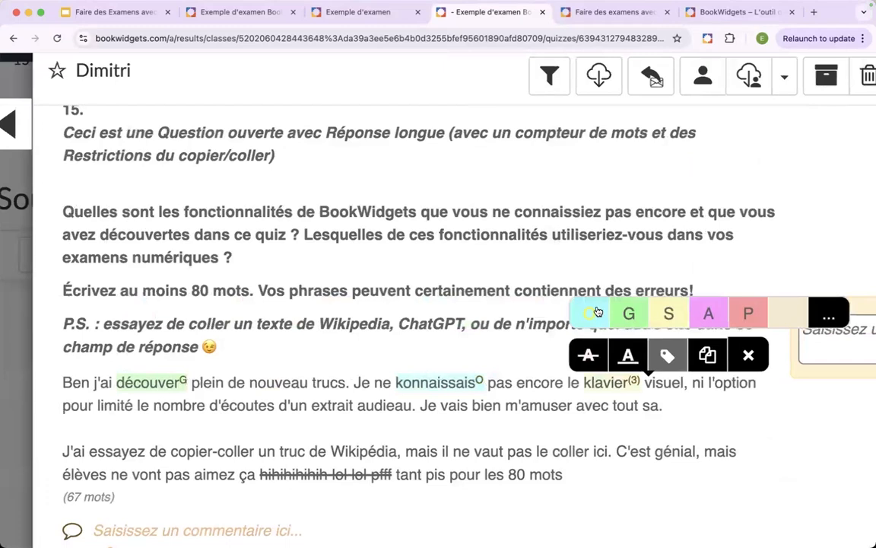
pyautogui.click(597, 313)
pyautogui.doubleClick(114, 405)
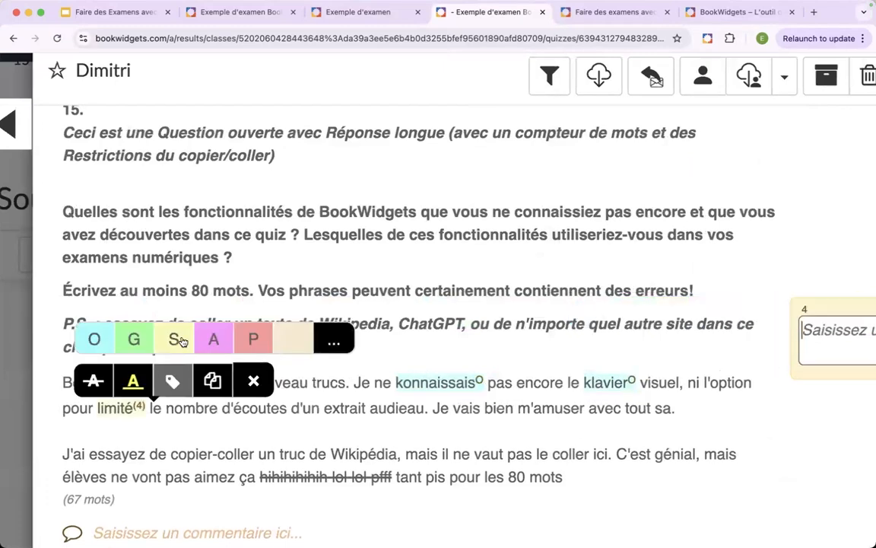
pyautogui.click(142, 341)
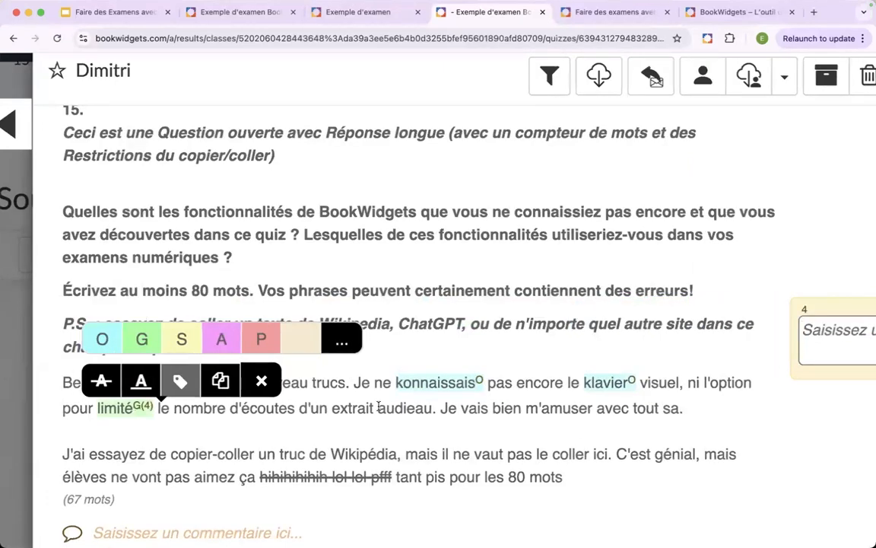
pyautogui.doubleClick(409, 409)
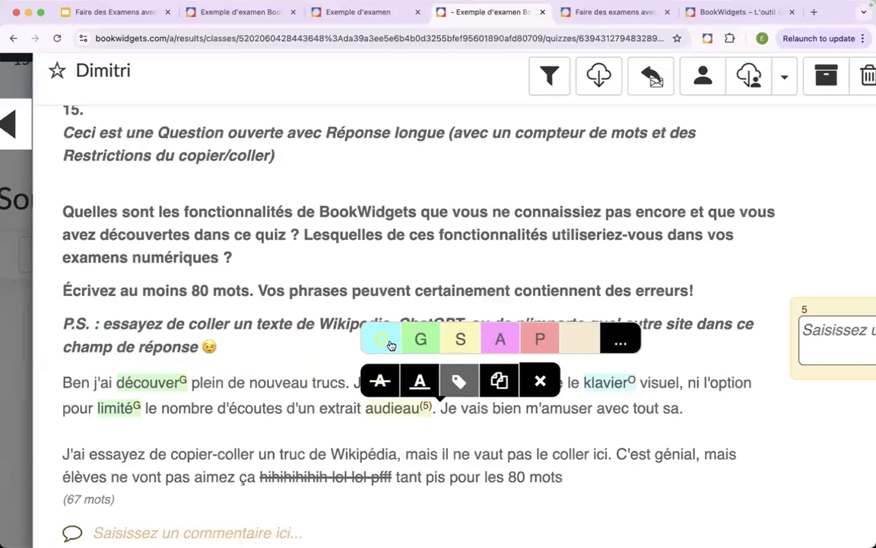
pyautogui.click(388, 340)
pyautogui.click(731, 423)
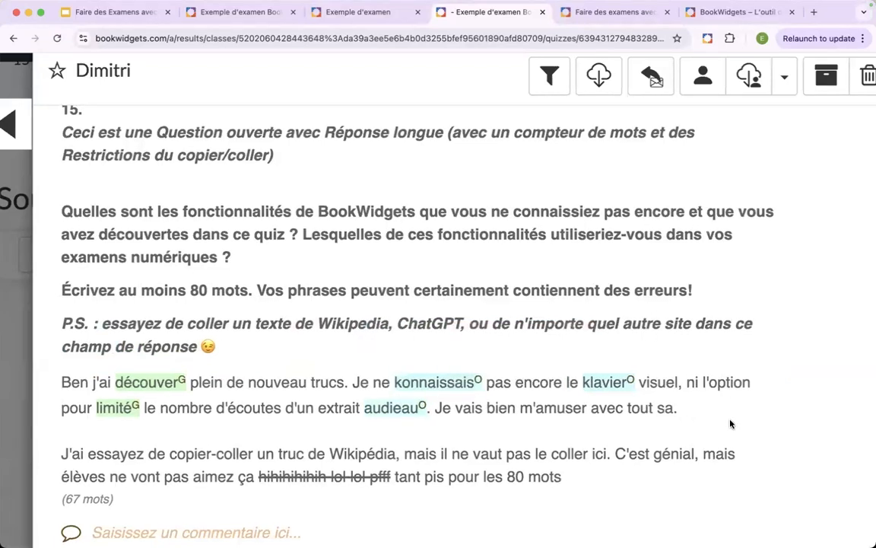
# - Examine the correction label totals in the submission's Résumé and open the overall summary comment for editing
pyautogui.hscroll(3, 731, 425)
pyautogui.scroll(-5, 716, 447)
pyautogui.scroll(1, 686, 343)
pyautogui.scroll(1, 687, 343)
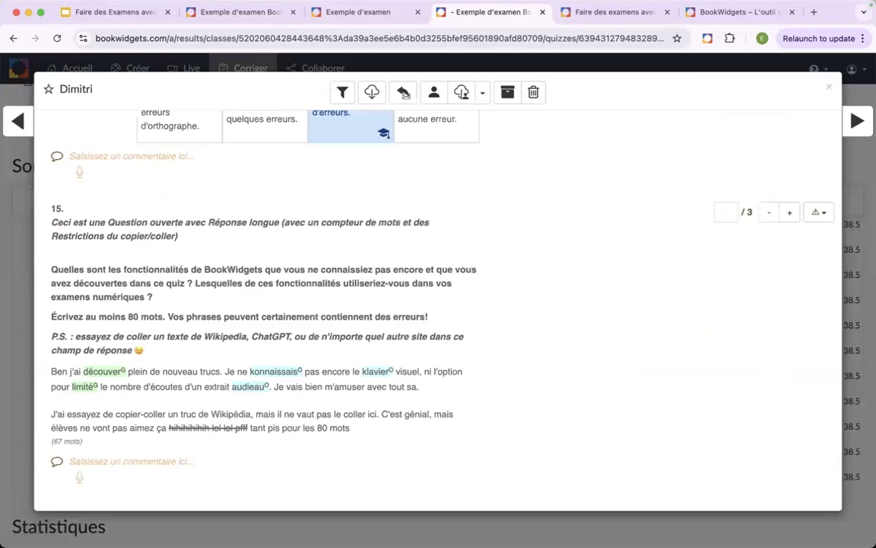
pyautogui.scroll(10, 456, 401)
pyautogui.scroll(15, 457, 402)
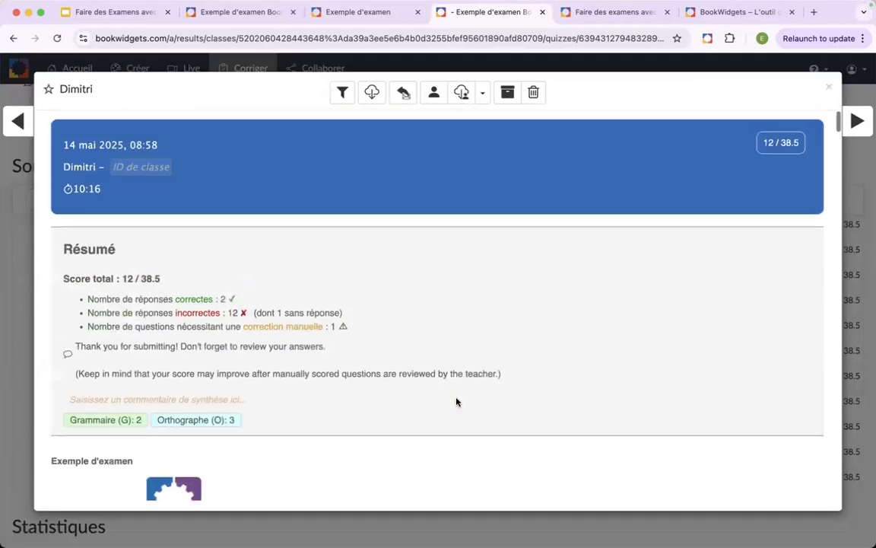
pyautogui.scroll(-1, 456, 402)
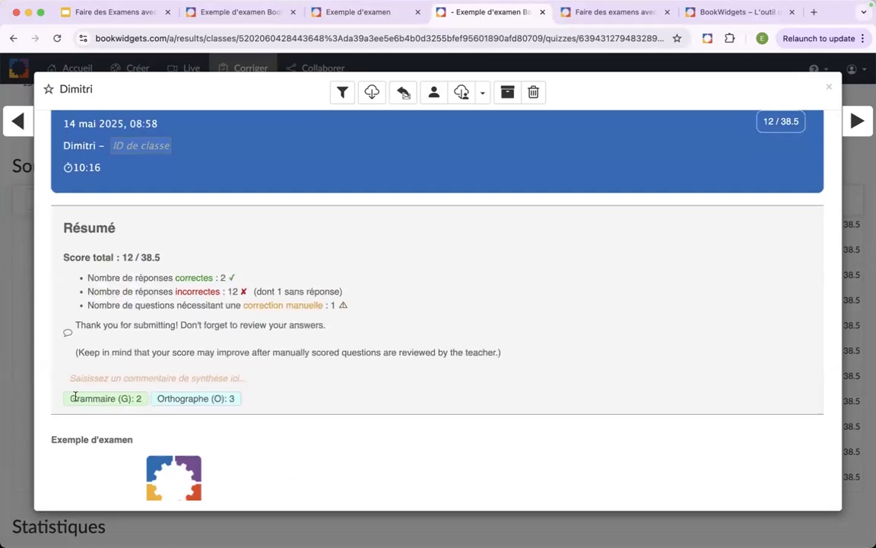
pyautogui.scroll(5, 132, 399)
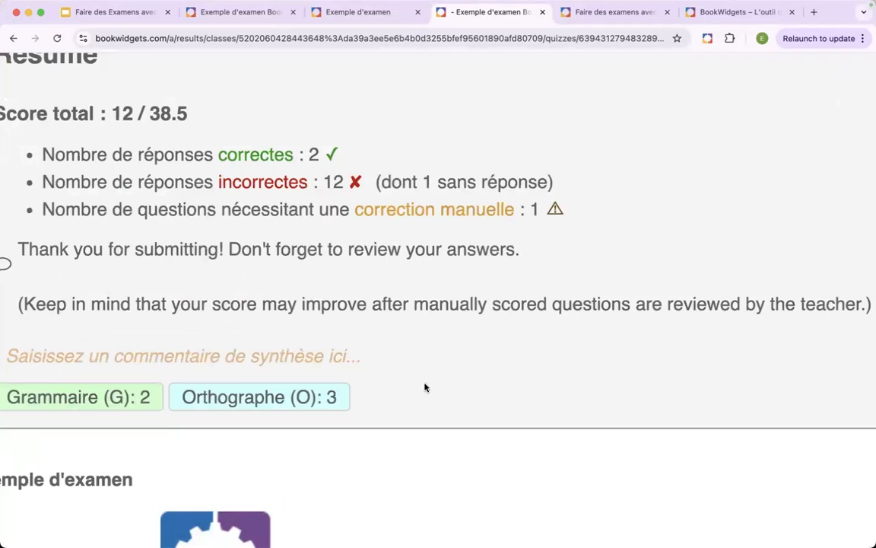
pyautogui.scroll(-5, 407, 383)
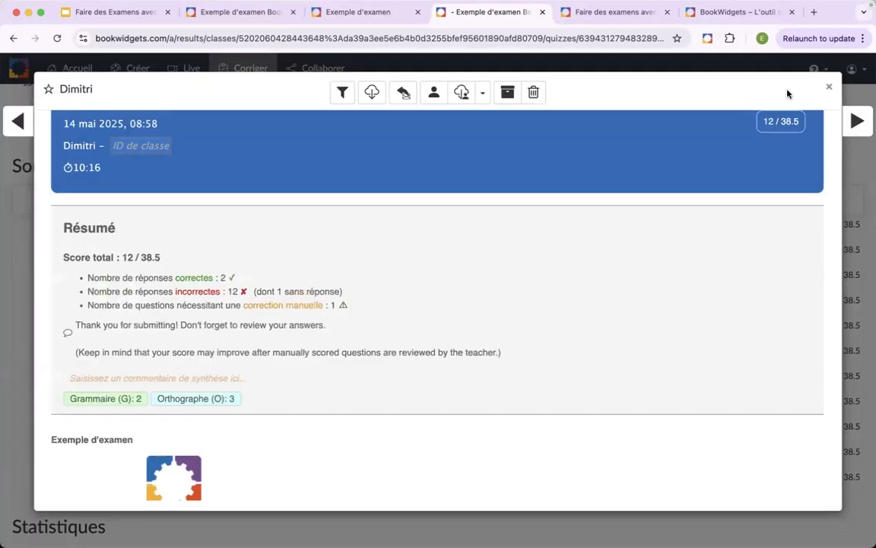
pyautogui.click(169, 377)
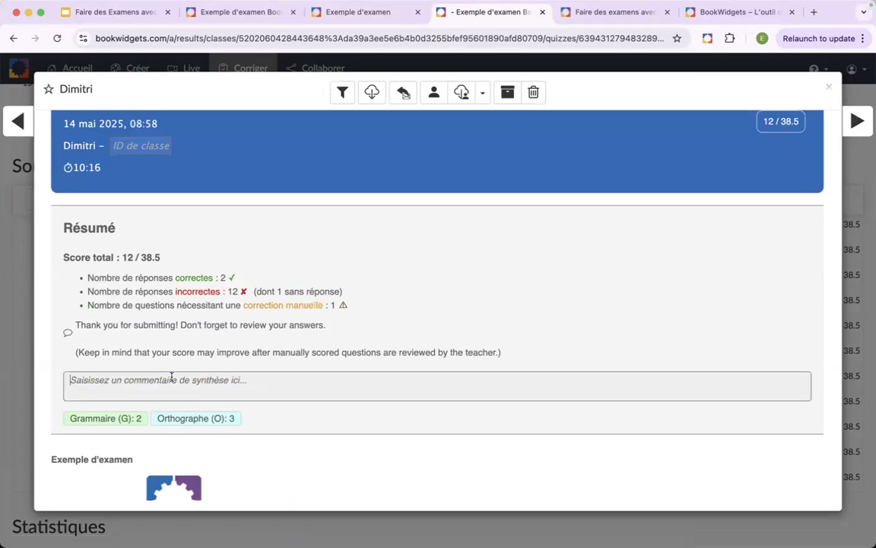
# - Go to the next submission, then close it to return to the Questions overview of the exam results
pyautogui.click(851, 130)
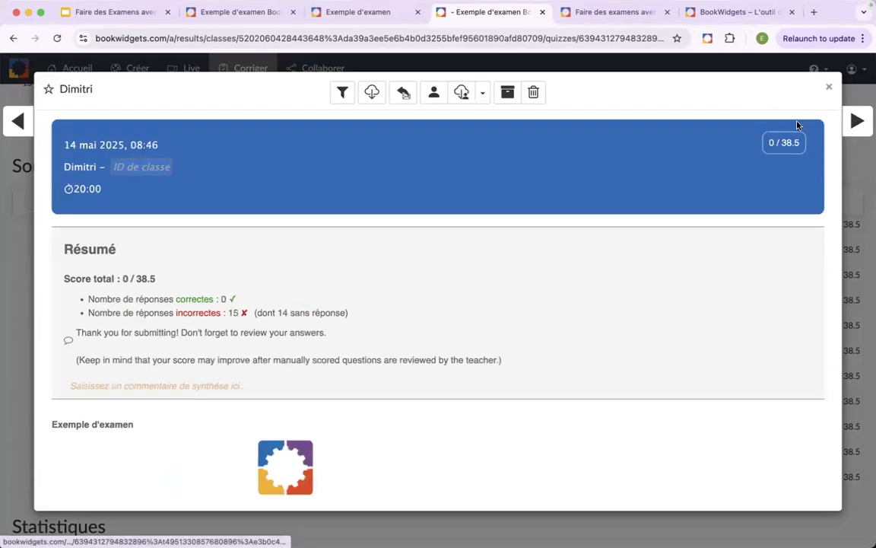
pyautogui.click(831, 89)
pyautogui.scroll(3, 288, 343)
pyautogui.scroll(5, 287, 344)
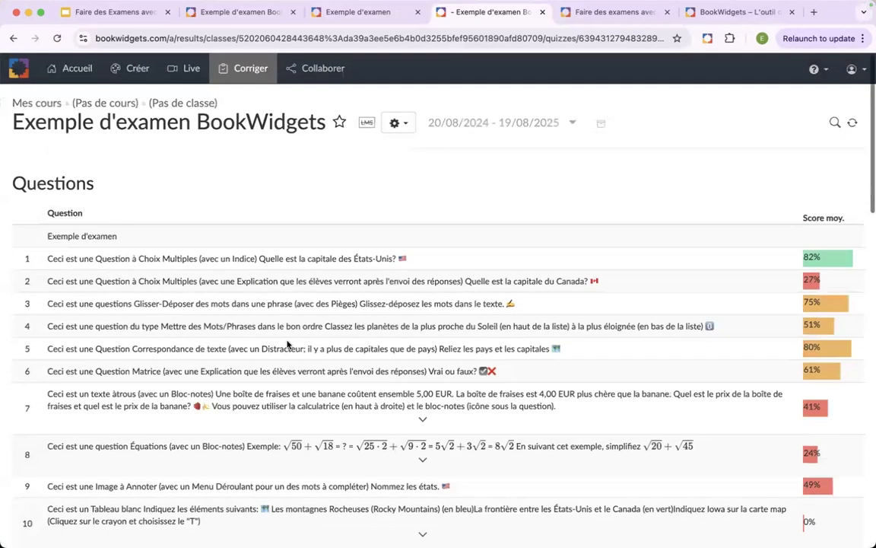
# - Open question 1 on the capital of the United States and look through all students' answers to it
pyautogui.scroll(-1, 289, 343)
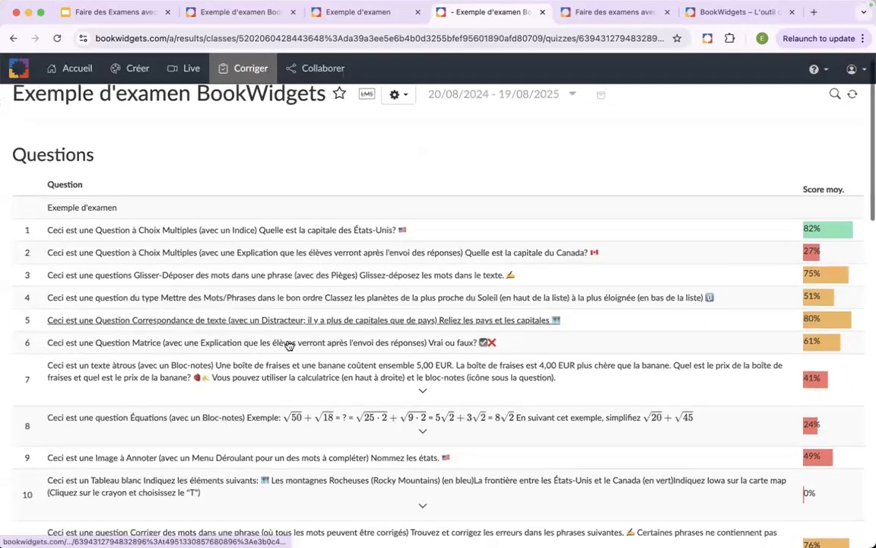
pyautogui.click(257, 231)
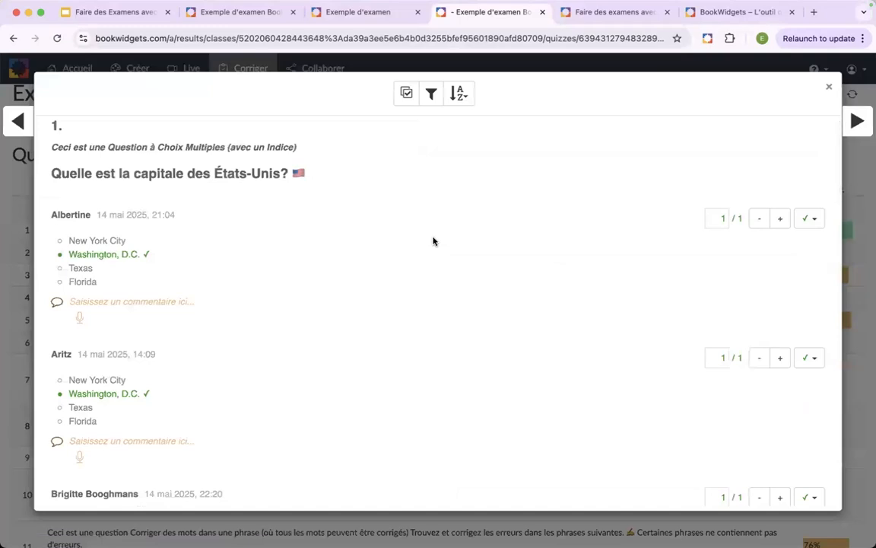
pyautogui.scroll(-5, 434, 240)
pyautogui.scroll(-10, 433, 241)
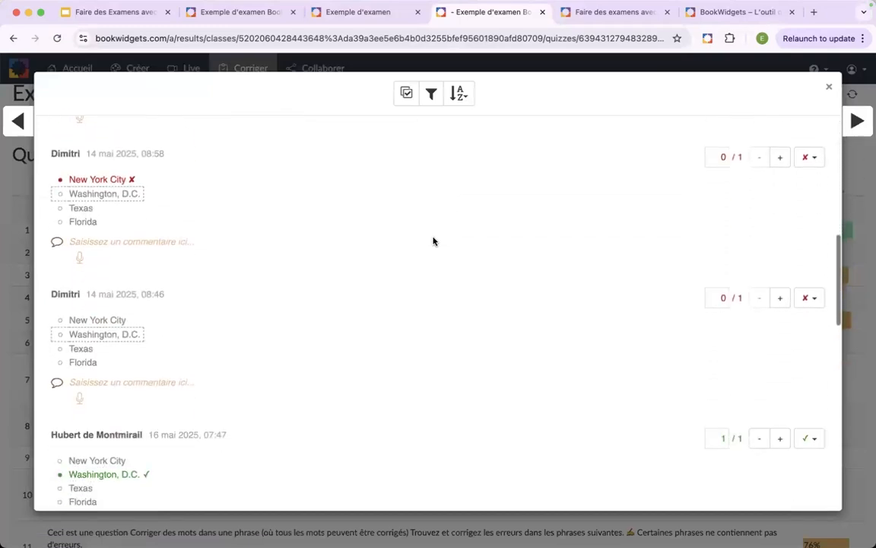
# - Hide the correct answers to question 1 and group the identical answers together
pyautogui.scroll(15, 433, 241)
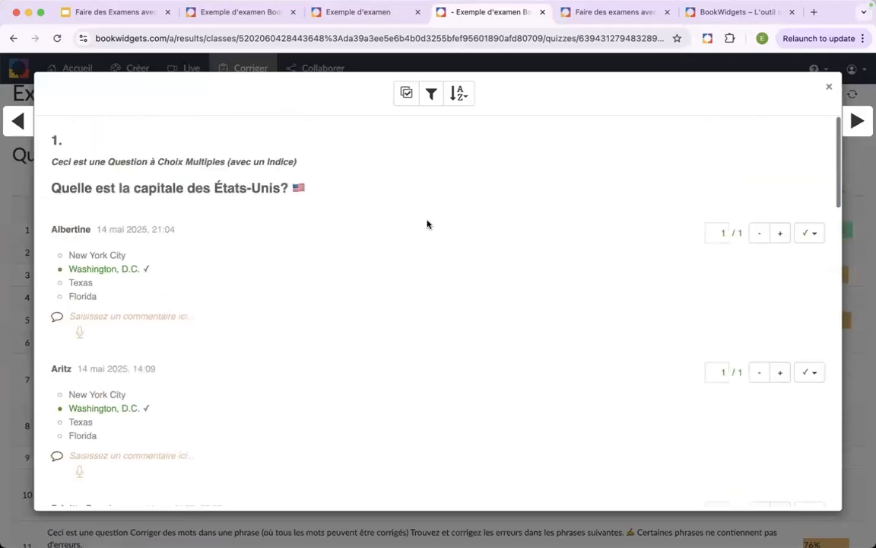
pyautogui.click(432, 95)
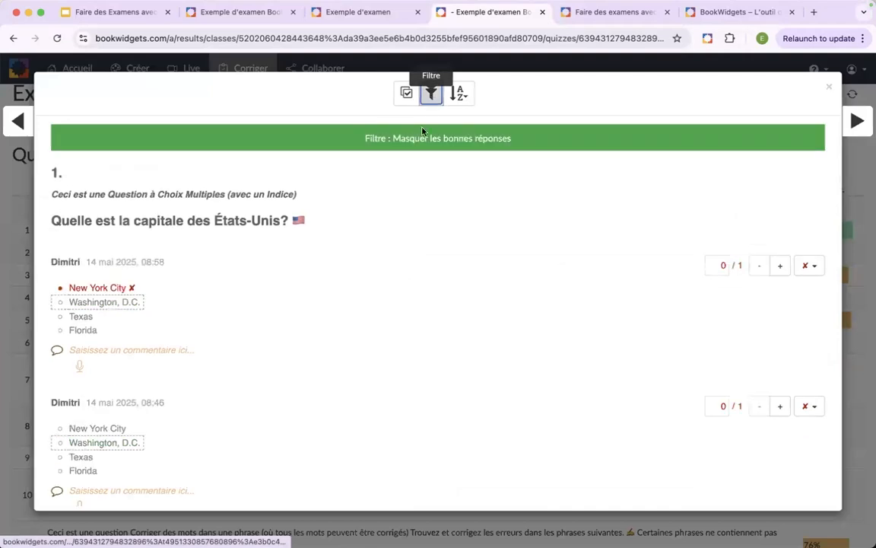
pyautogui.scroll(-1, 395, 218)
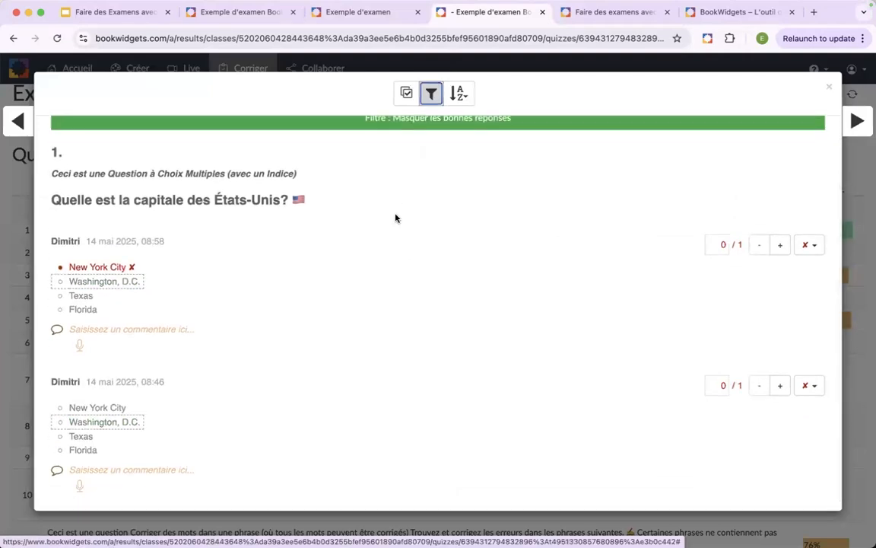
pyautogui.scroll(1, 395, 219)
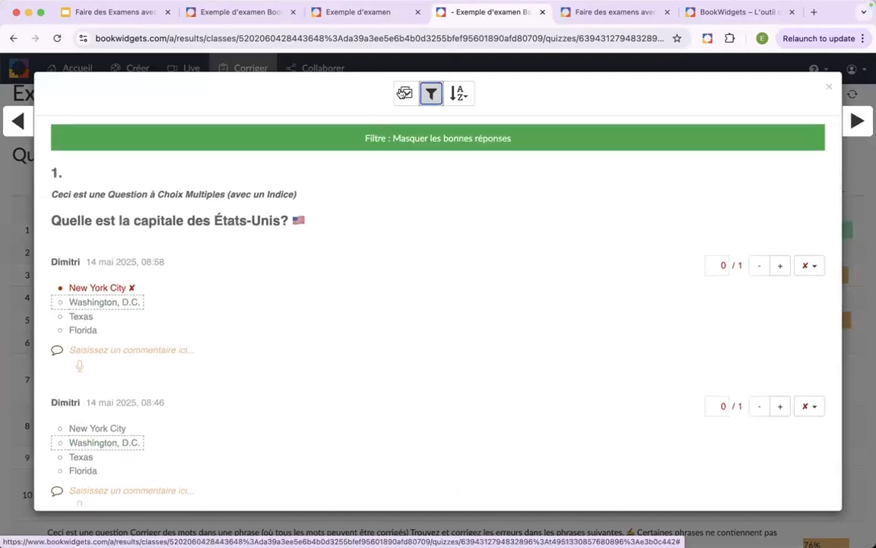
pyautogui.click(404, 95)
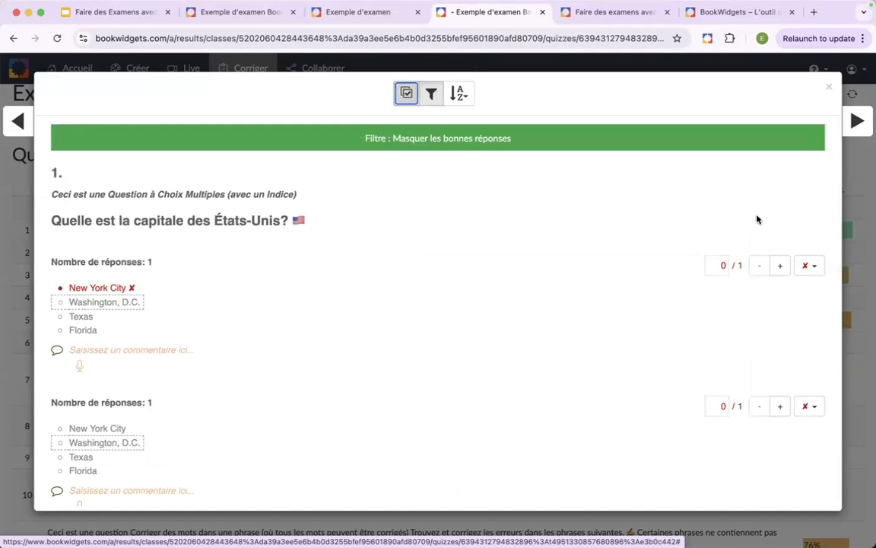
# - In question 2 on Canada's capital, add the comment "commentaire" to the grouped Toronto answers and close the question view
pyautogui.click(863, 123)
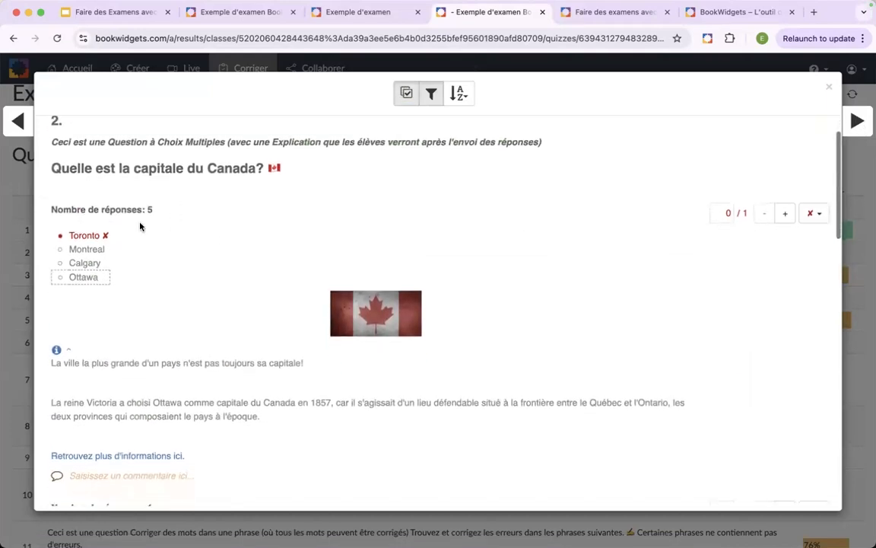
pyautogui.click(115, 212)
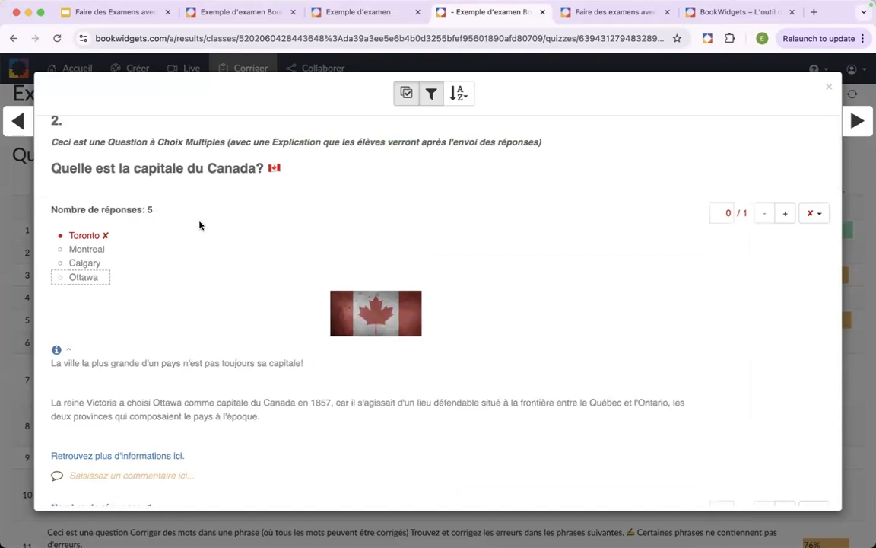
pyautogui.scroll(-3, 200, 225)
pyautogui.click(175, 346)
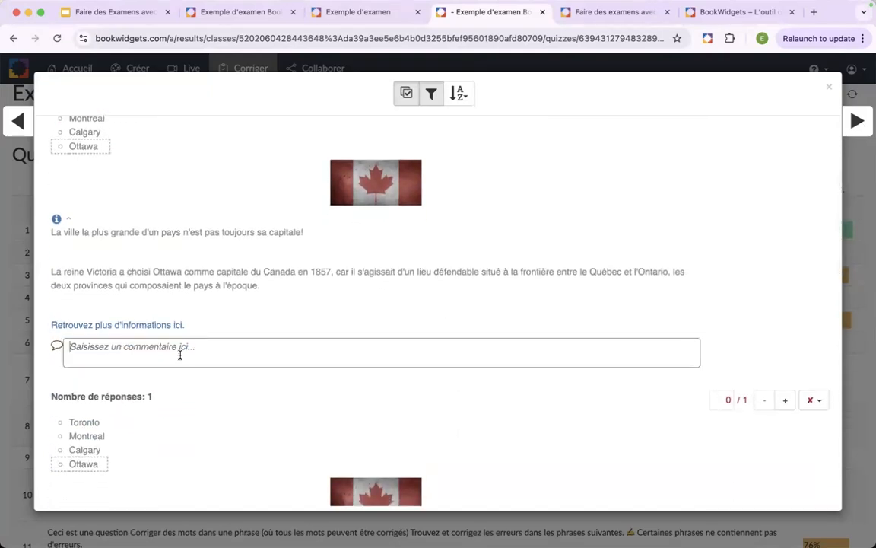
pyautogui.scroll(1, 141, 335)
pyautogui.scroll(1, 140, 334)
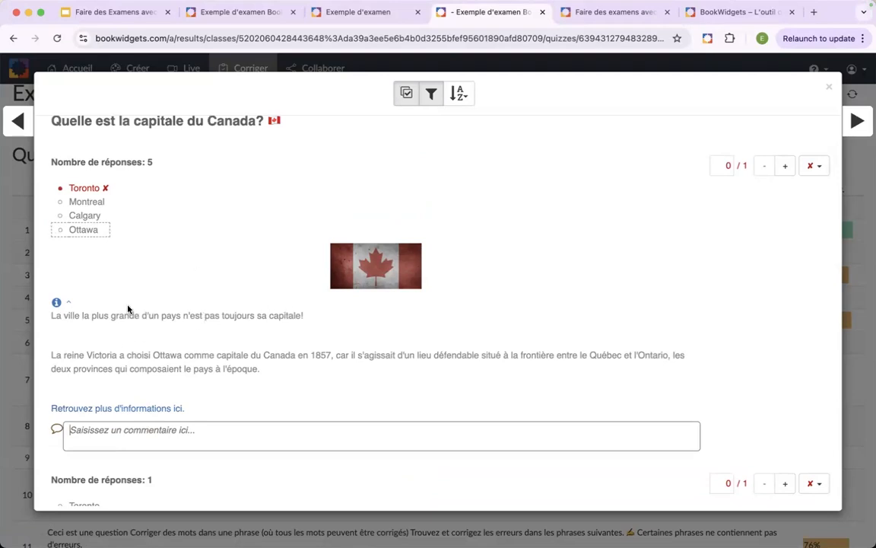
pyautogui.scroll(-2, 129, 308)
pyautogui.scroll(2, 111, 234)
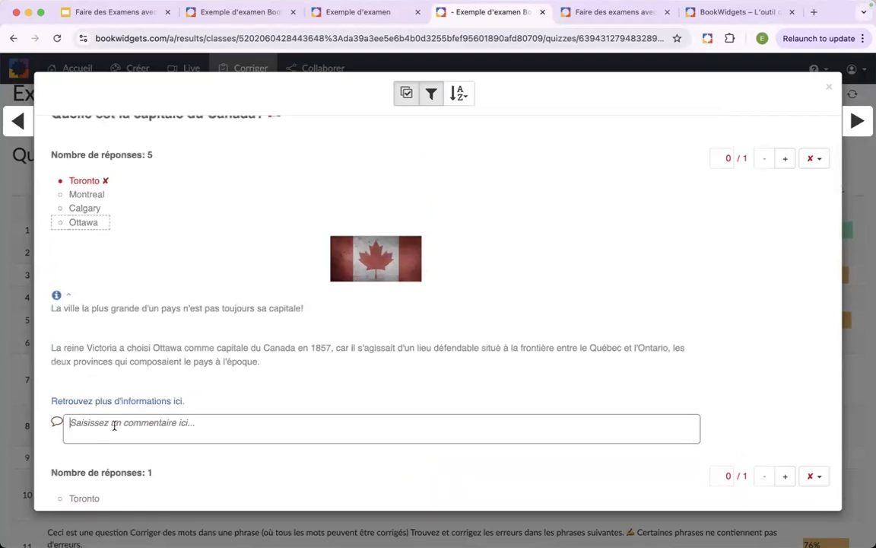
pyautogui.write('commentaire')
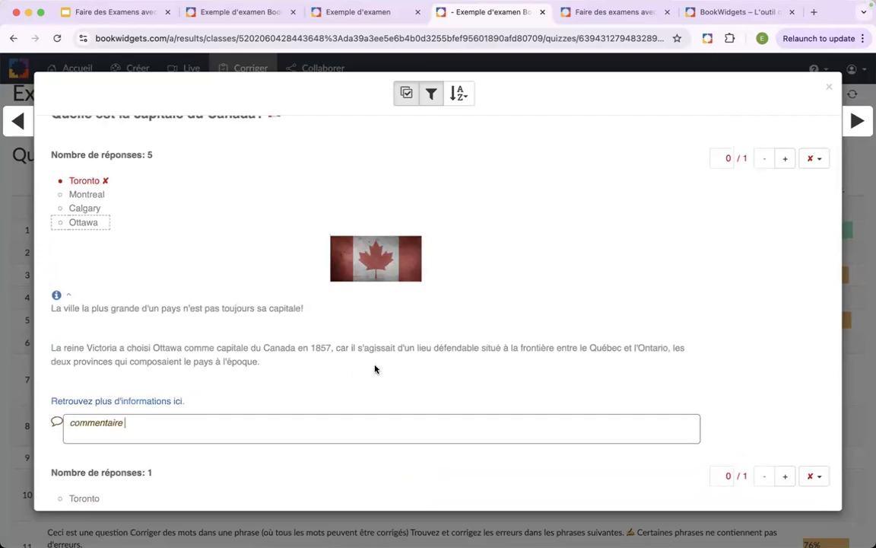
pyautogui.click(401, 382)
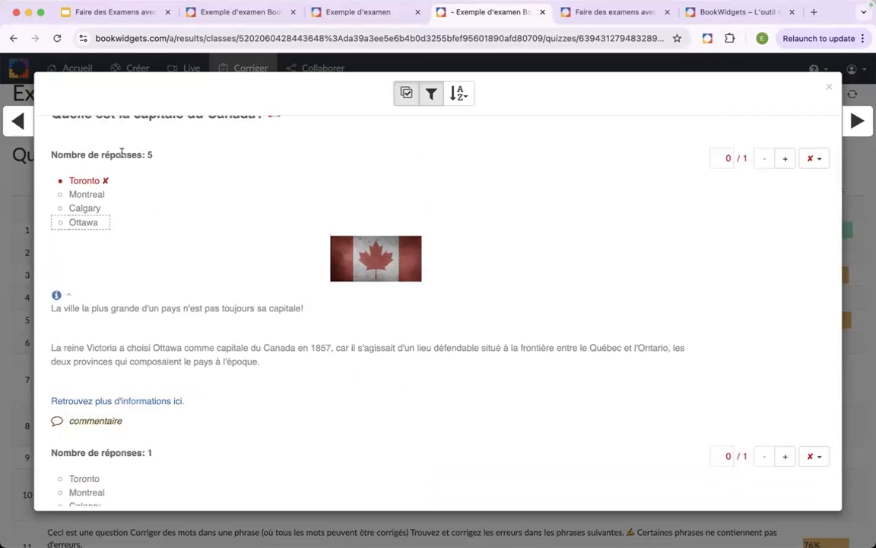
pyautogui.click(832, 88)
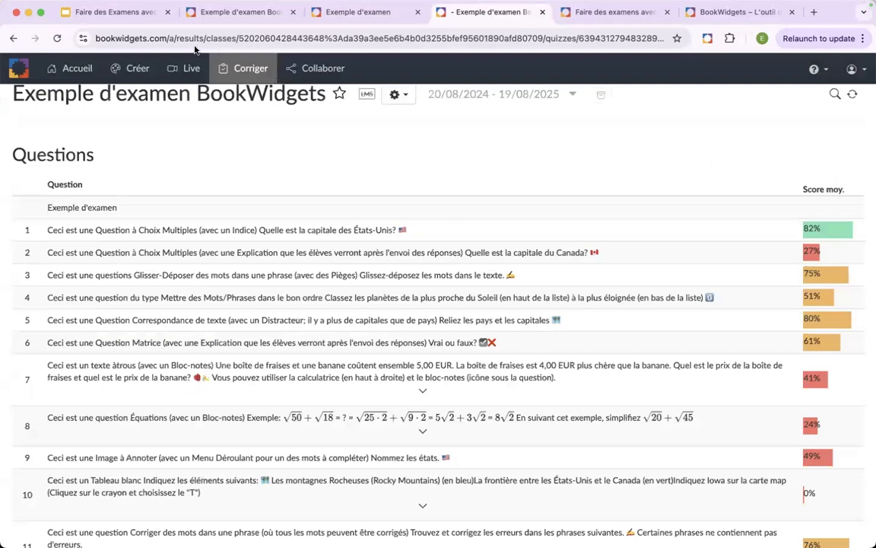
# - Switch to the Google Slides presentation and advance to the slide "Partager le feedback avec les élèves"
pyautogui.click(108, 11)
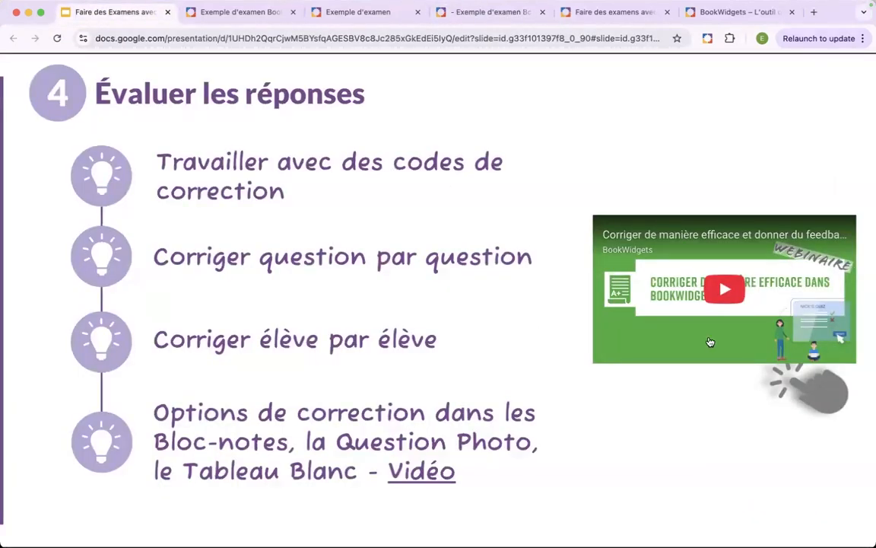
pyautogui.press('Right')
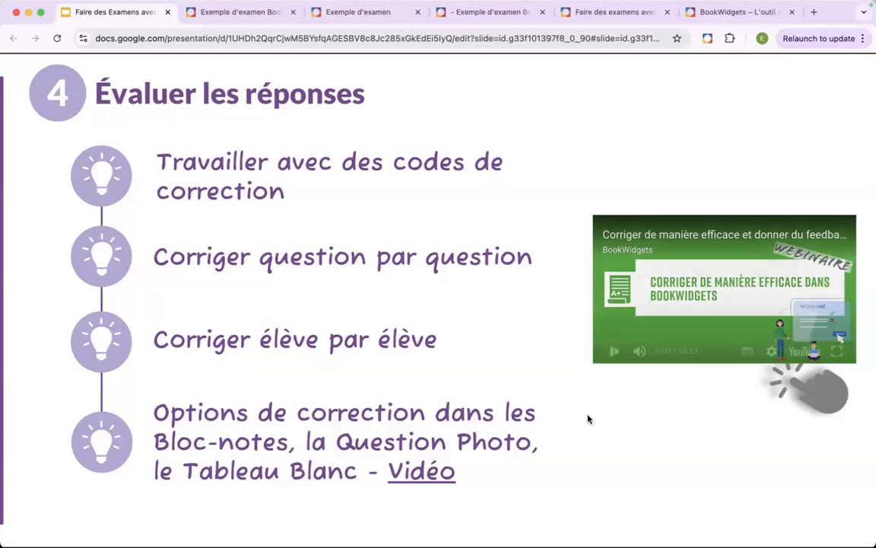
pyautogui.click(609, 362)
pyautogui.press('Right')
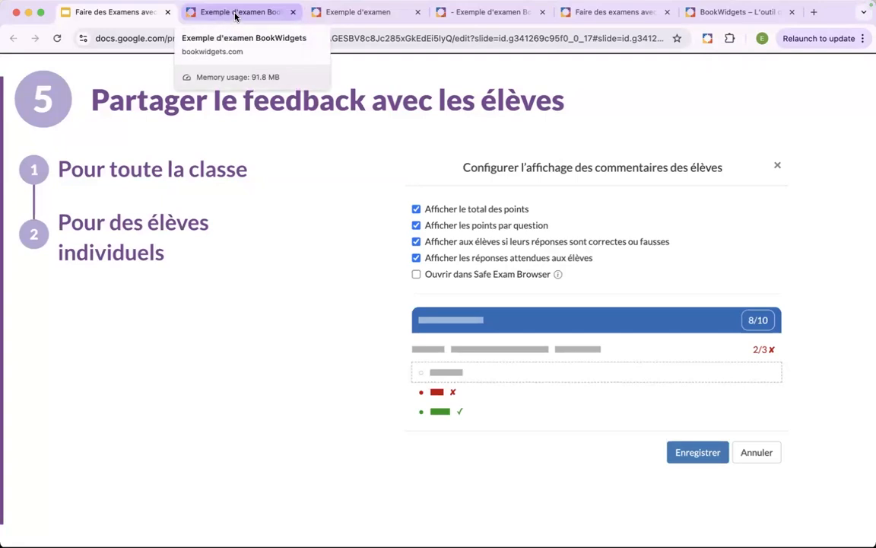
# - Return to the BookWidgets exam results, select all submissions and review the actions available for them
pyautogui.click(489, 14)
pyautogui.scroll(-8, 97, 297)
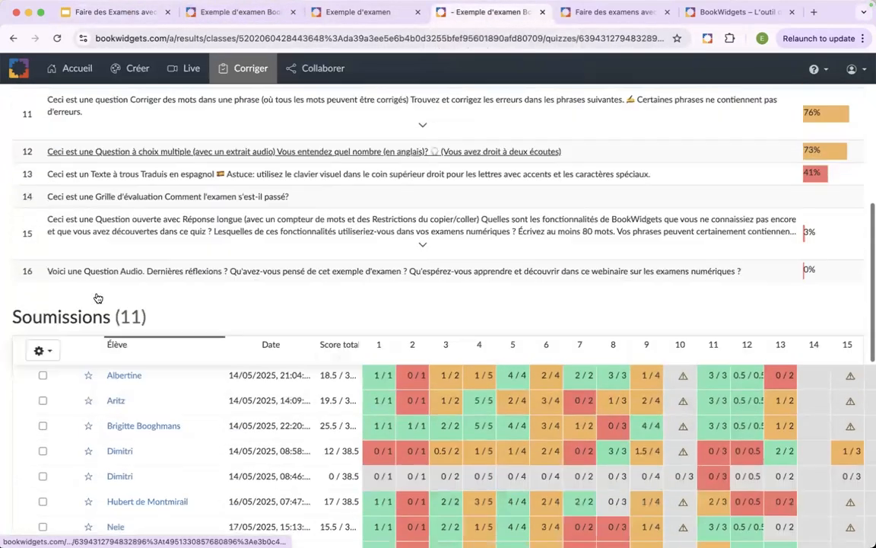
pyautogui.click(50, 306)
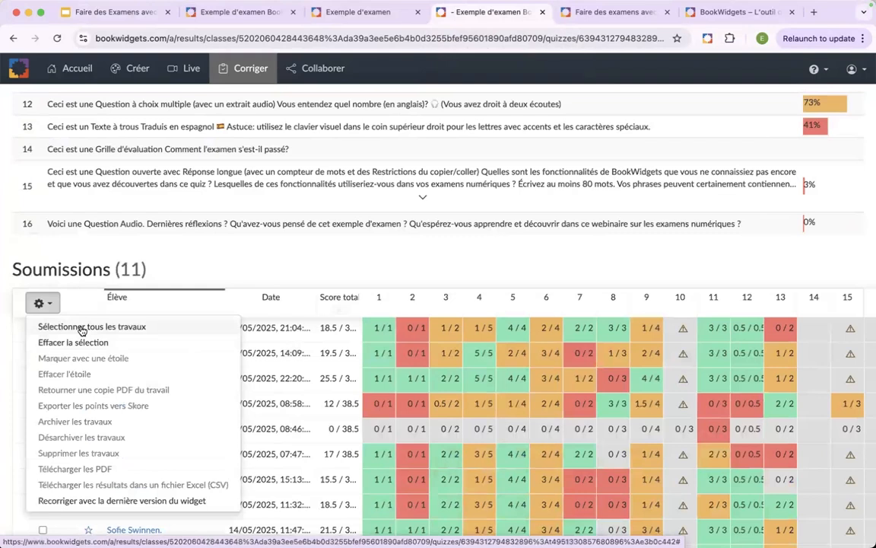
pyautogui.click(82, 329)
pyautogui.click(51, 305)
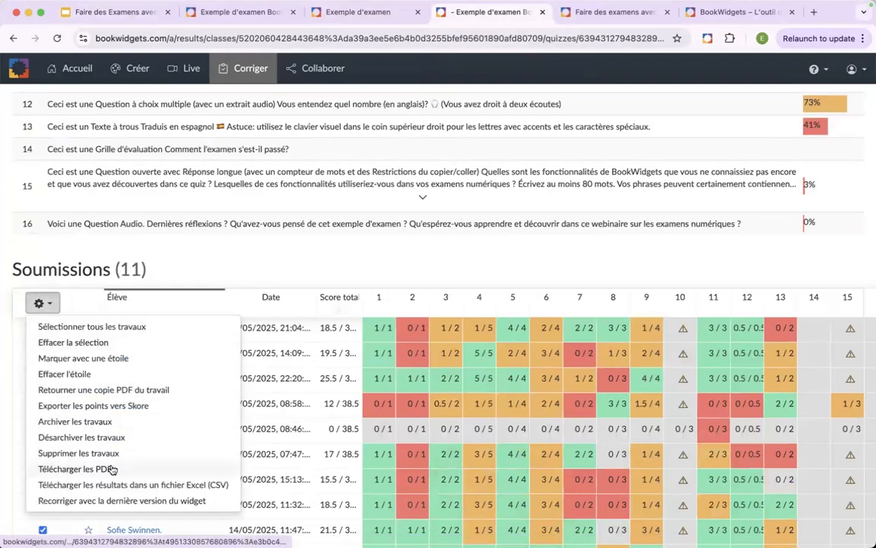
pyautogui.scroll(10, 112, 469)
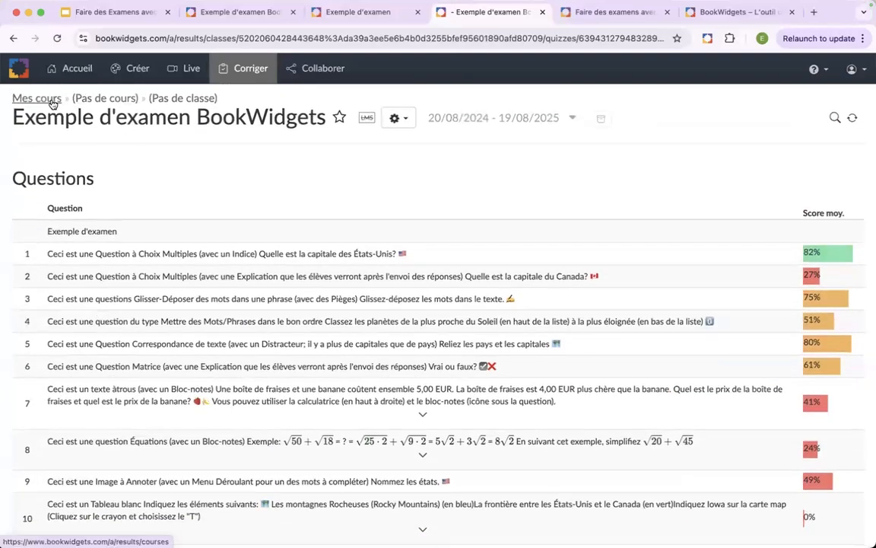
# - Go to Mes cours and open the Examen Géographie results in the Géographie course
pyautogui.click(50, 100)
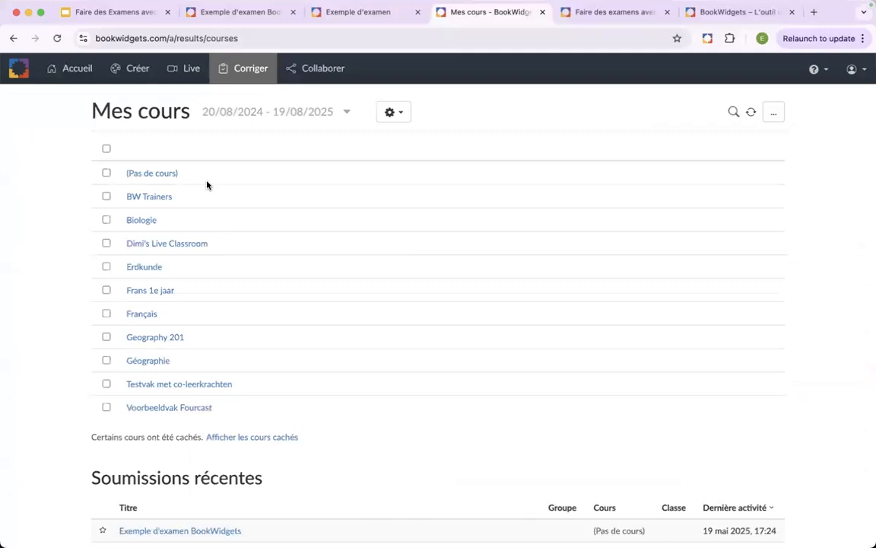
pyautogui.click(150, 360)
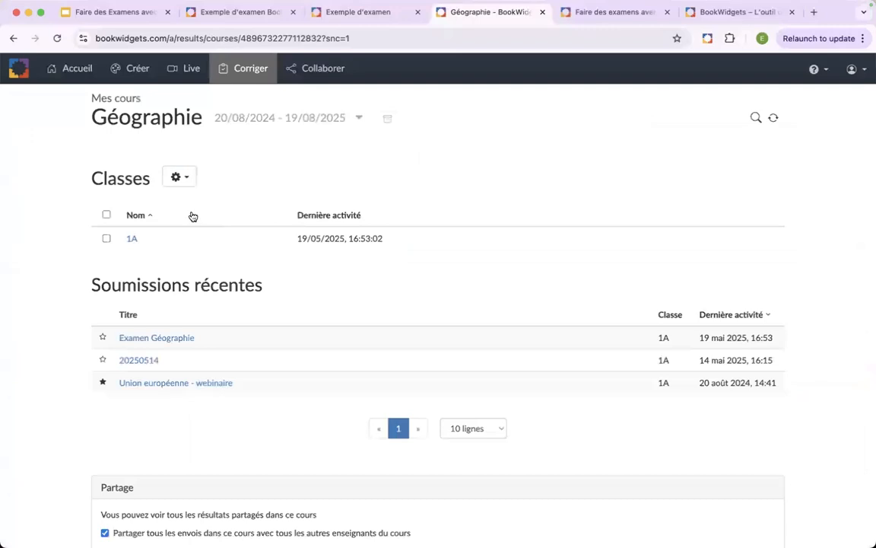
pyautogui.scroll(-1, 193, 217)
pyautogui.click(144, 323)
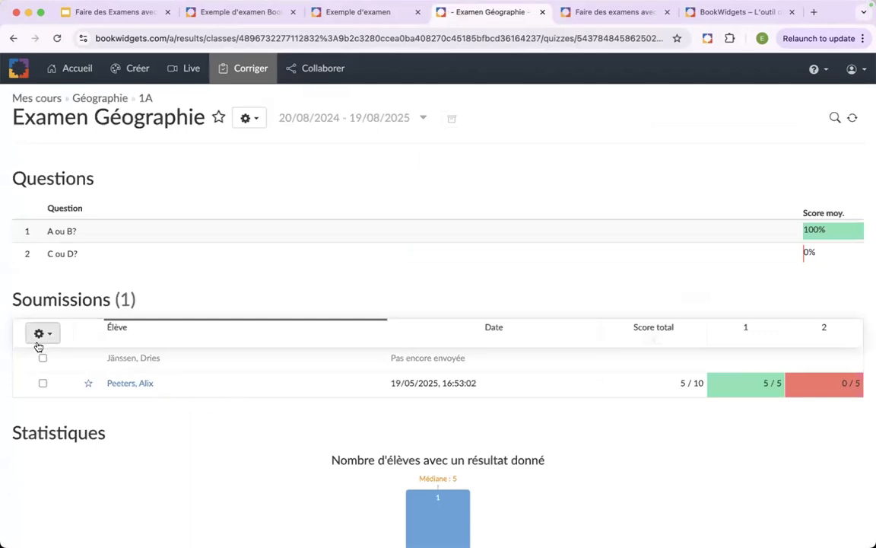
# - Select the submitted work in Examen Géographie and start returning it to the student with Retourner le travail
pyautogui.click(42, 383)
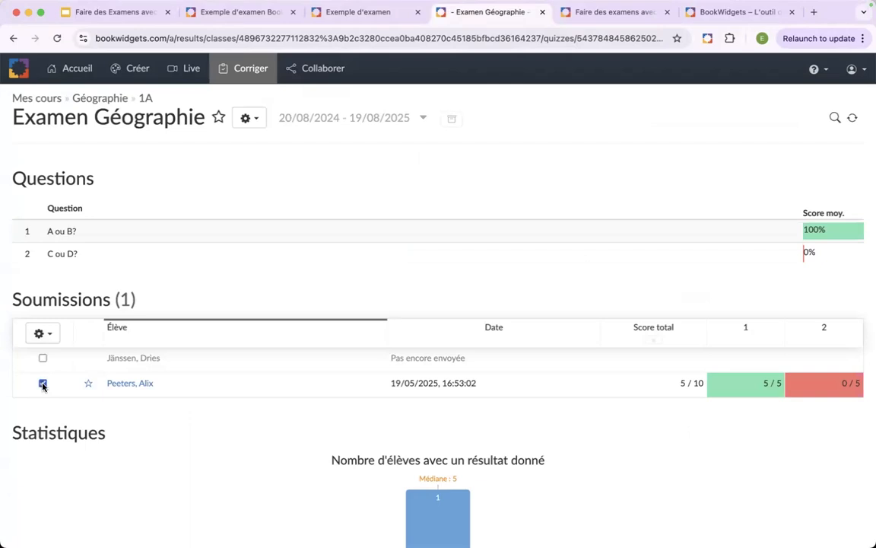
pyautogui.click(49, 337)
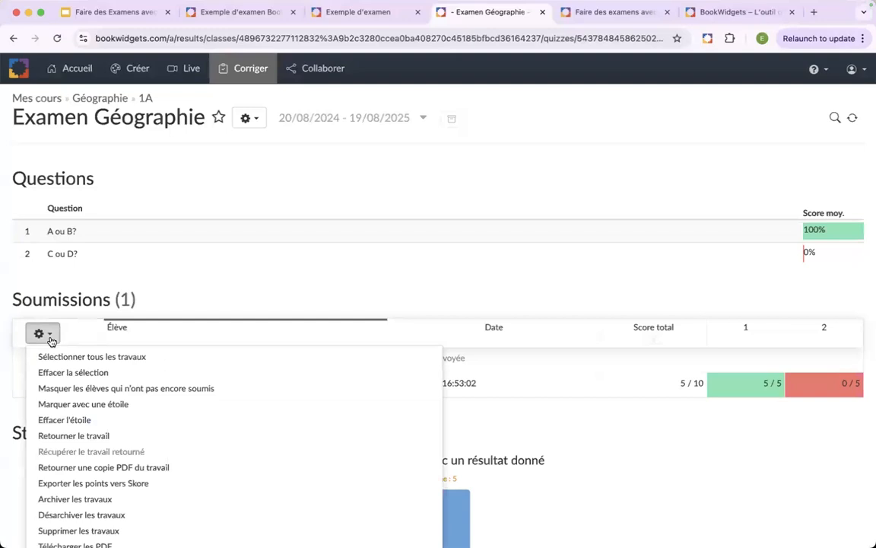
pyautogui.scroll(-2, 227, 364)
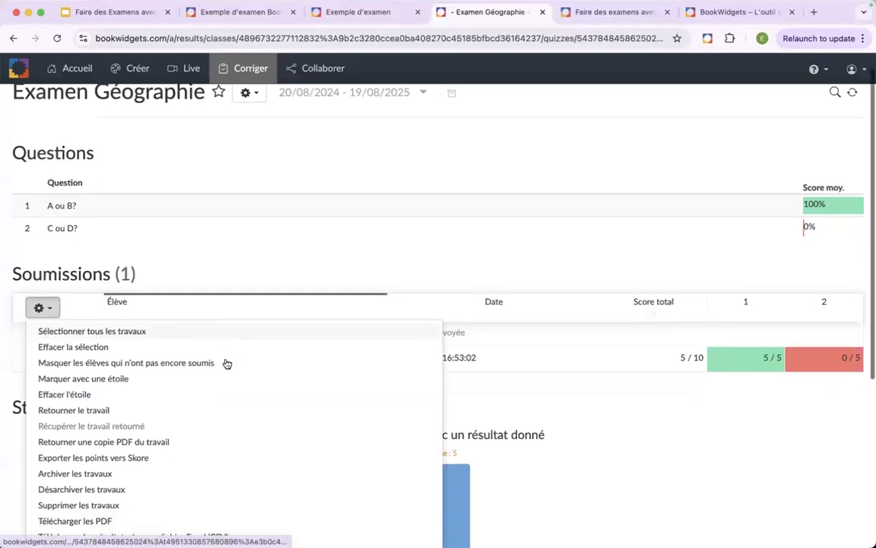
pyautogui.scroll(-3, 227, 364)
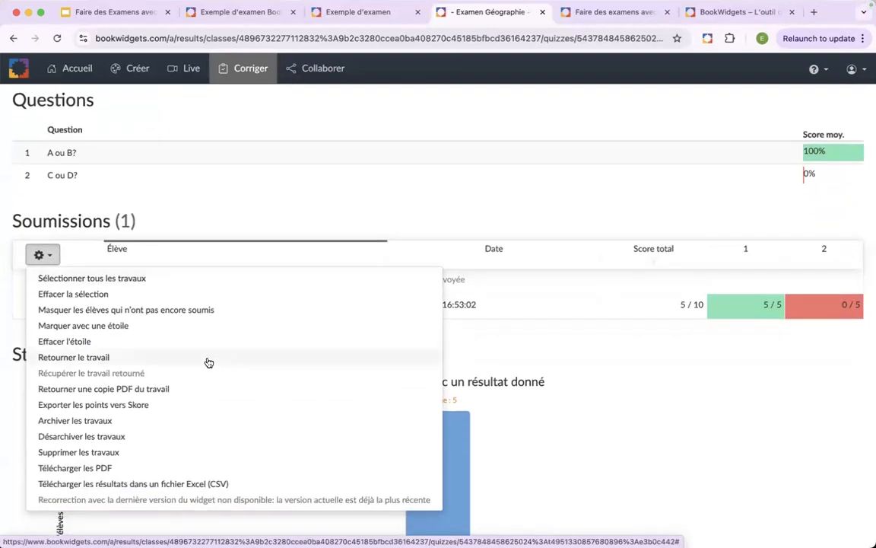
pyautogui.click(209, 362)
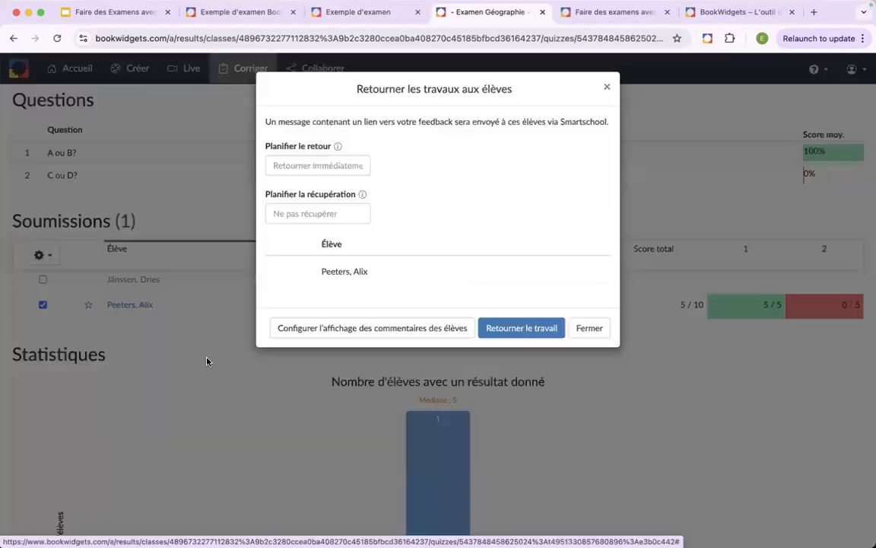
pyautogui.click(315, 168)
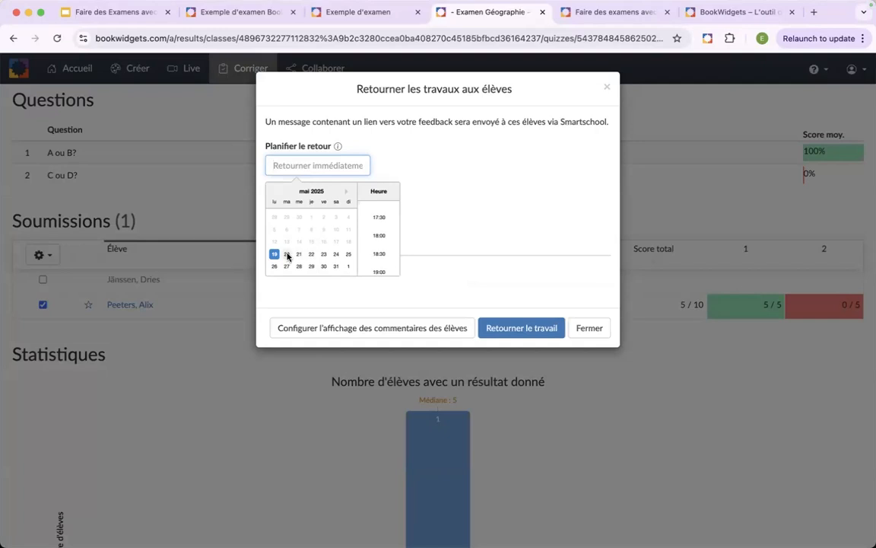
pyautogui.click(347, 191)
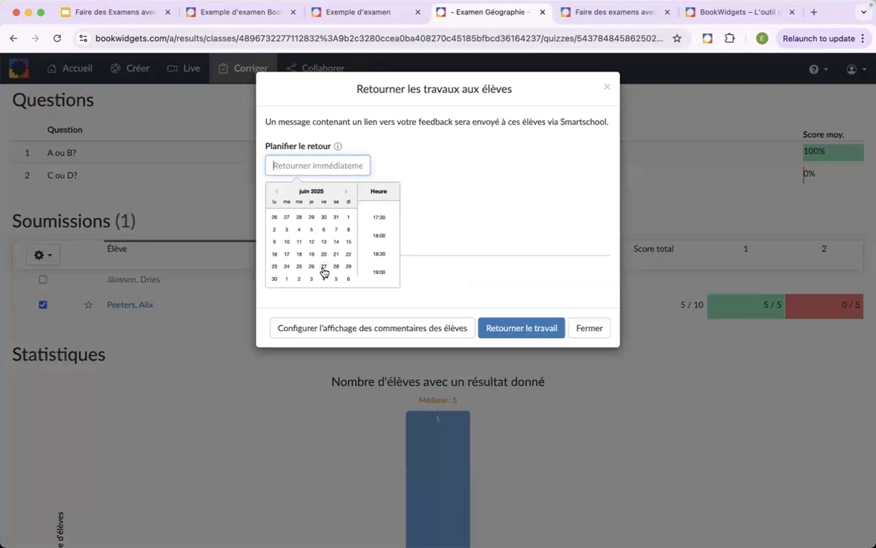
pyautogui.click(473, 192)
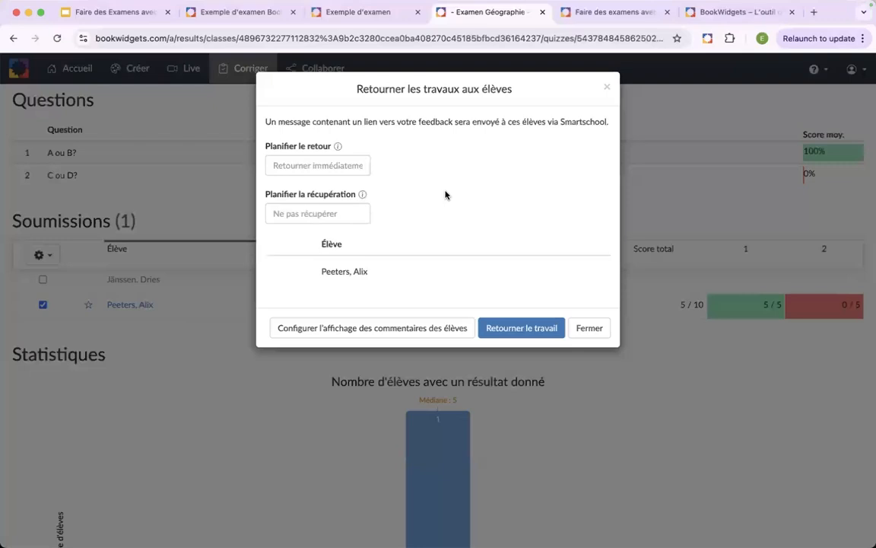
# - Schedule the return of the work (Planifier le retour) for 26/06/2025, 00:00
pyautogui.click(312, 163)
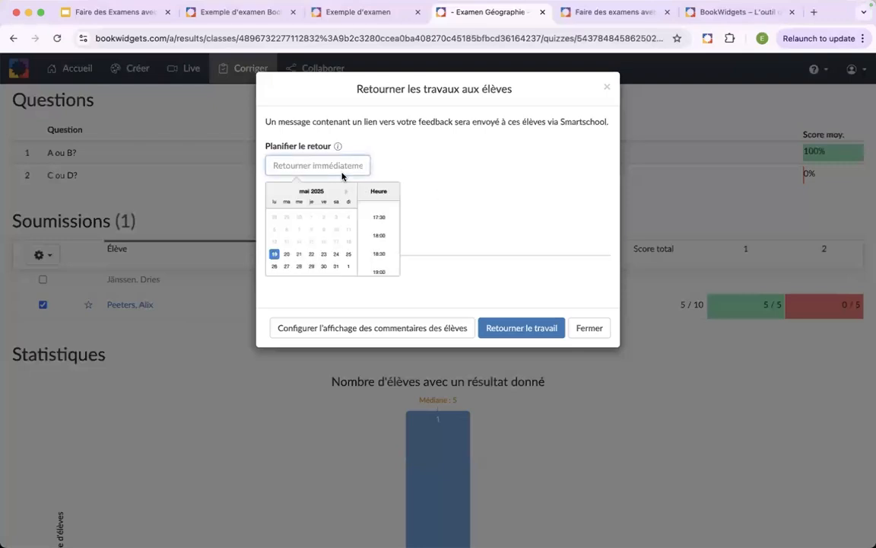
pyautogui.click(346, 191)
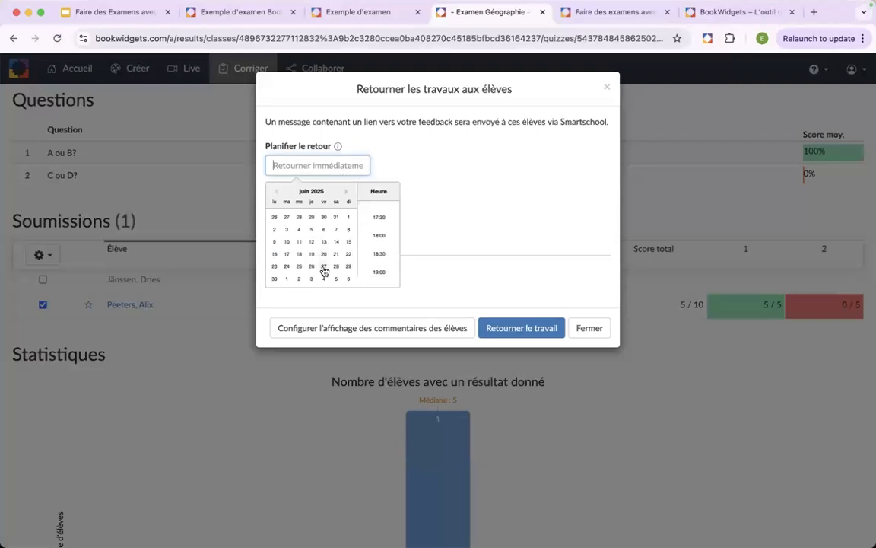
pyautogui.click(312, 266)
pyautogui.click(448, 172)
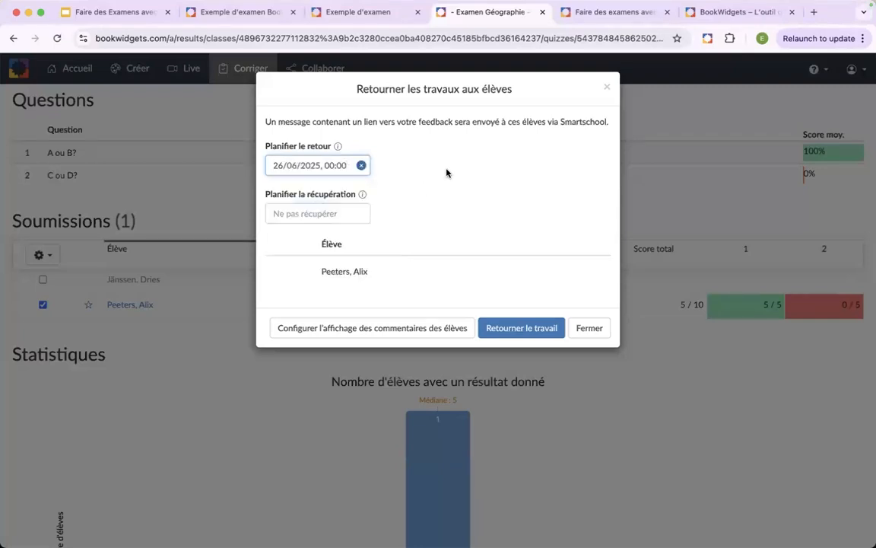
# - Schedule the retrieval of the returned work (Planifier la récupération) for 27/06/2025, 00:00
pyautogui.click(311, 214)
pyautogui.click(346, 240)
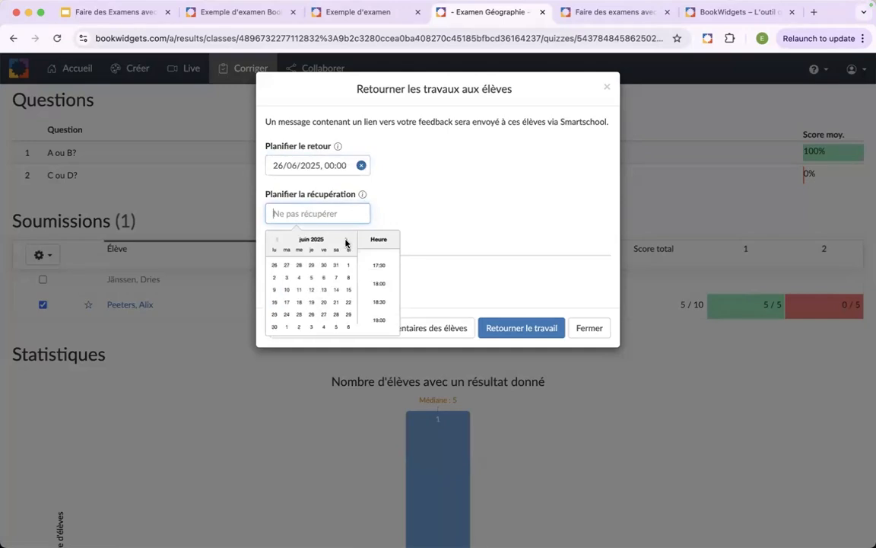
pyautogui.click(327, 315)
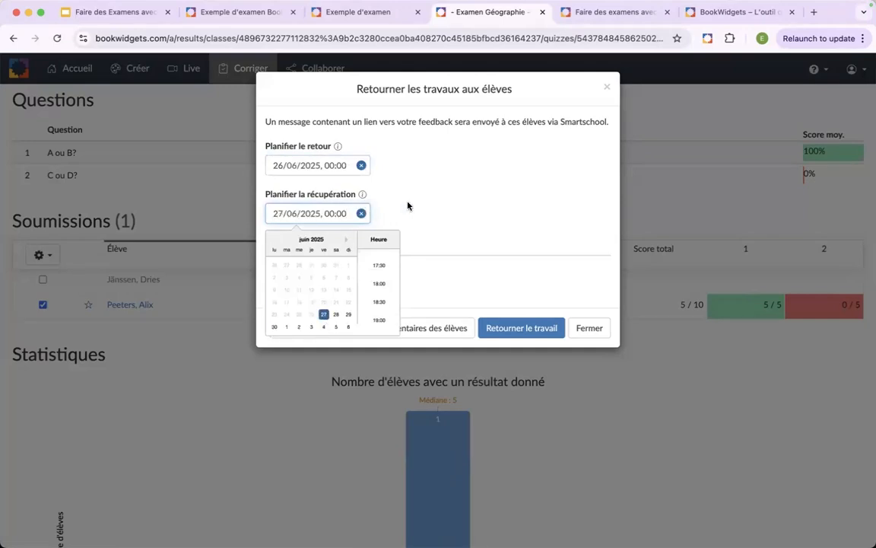
pyautogui.click(368, 186)
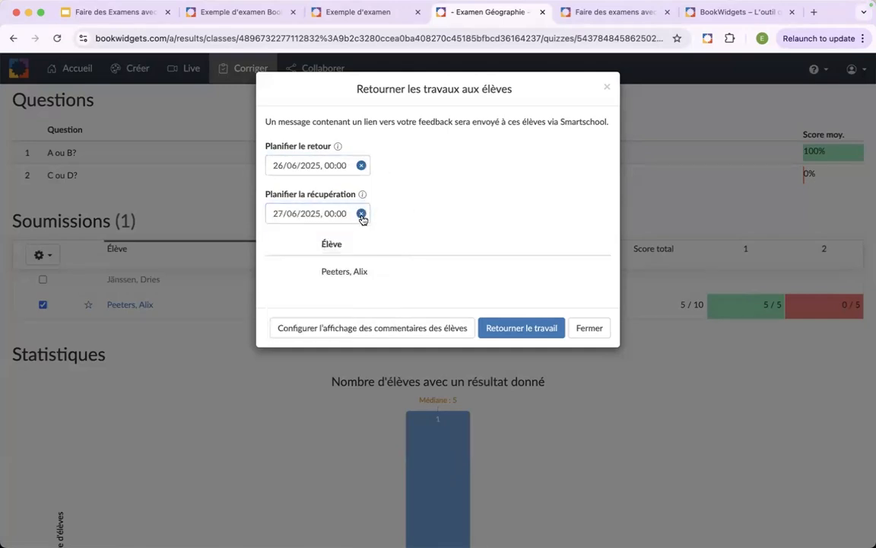
# - Clear the scheduled return and retrieval dates, and return the work to the student immediately
pyautogui.click(361, 215)
pyautogui.click(362, 165)
pyautogui.click(505, 327)
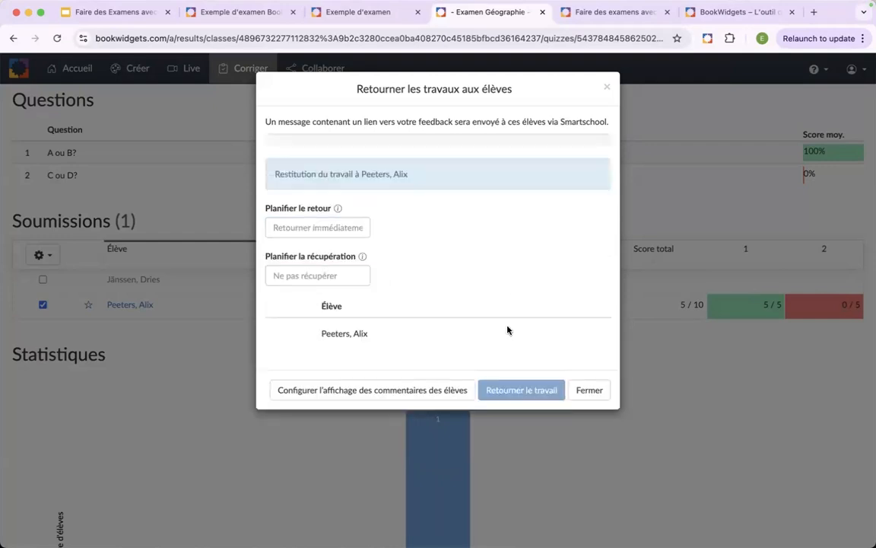
pyautogui.click(607, 88)
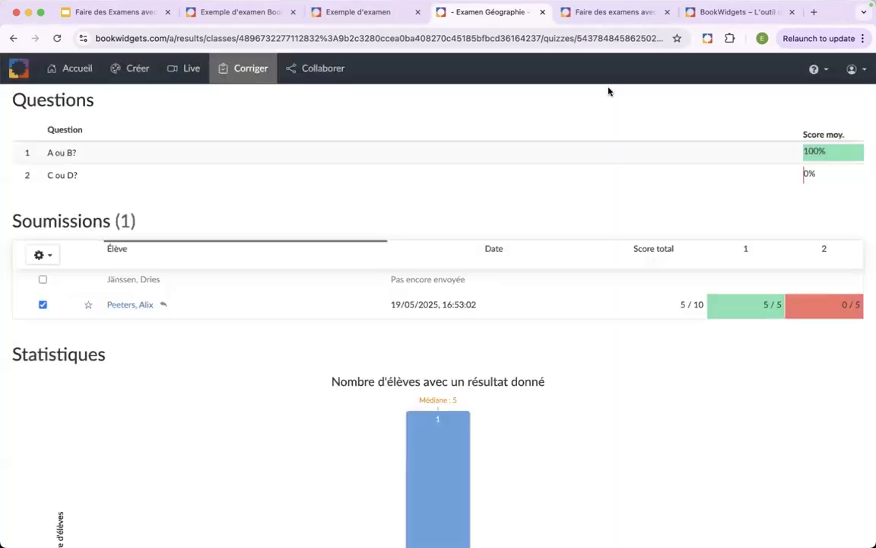
# - Retrieve the student's returned work with Récupérer le travail retourné and check the status icon beside the submission
pyautogui.click(41, 254)
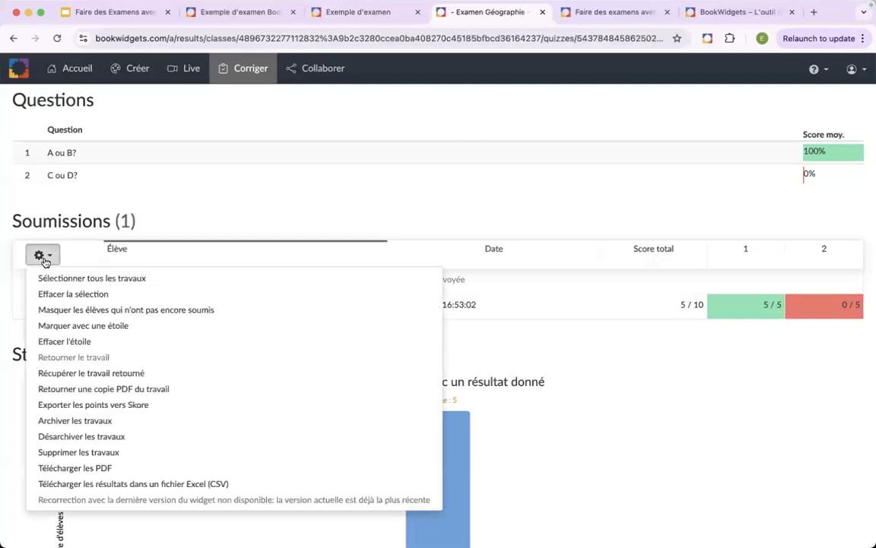
pyautogui.click(103, 373)
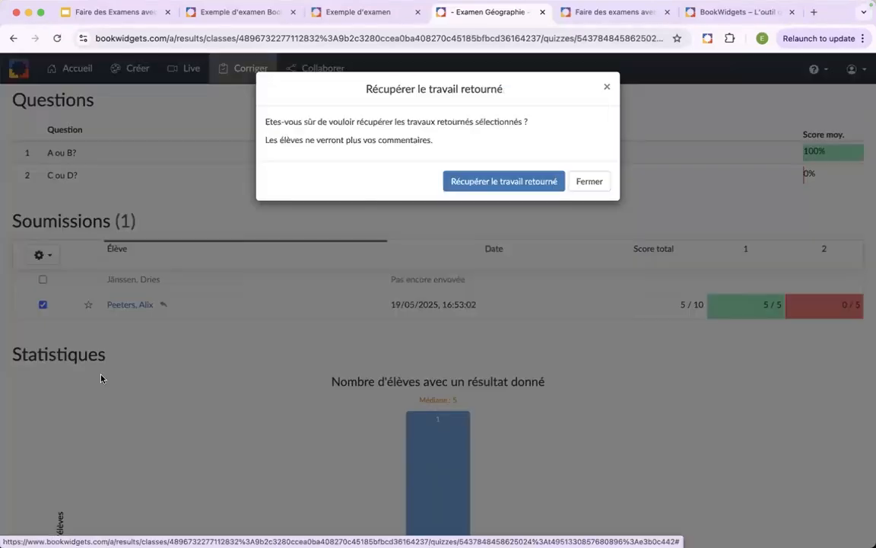
pyautogui.click(493, 187)
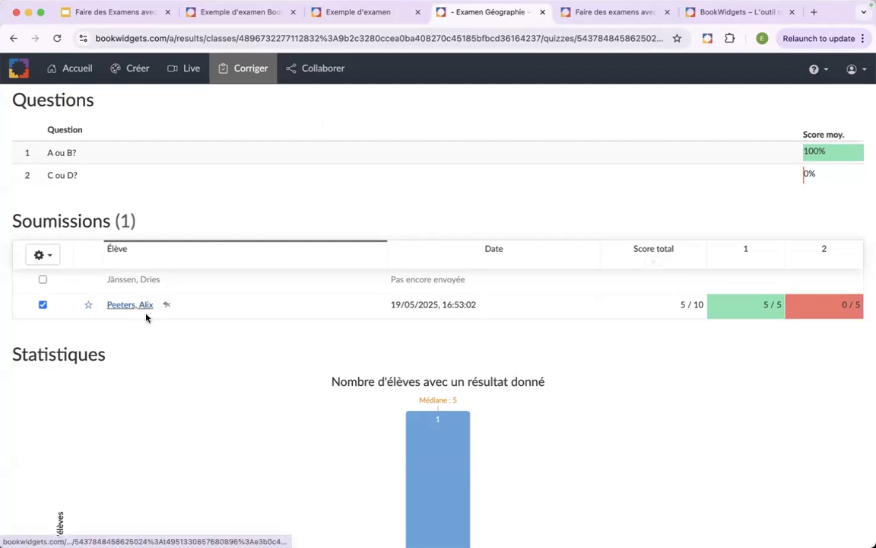
pyautogui.moveTo(167, 306)
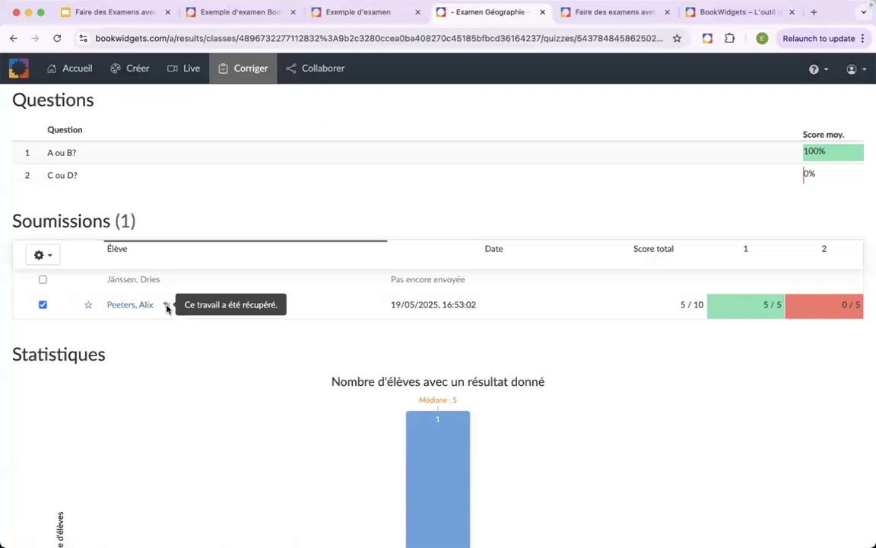
pyautogui.scroll(5, 167, 307)
pyautogui.scroll(3, 168, 306)
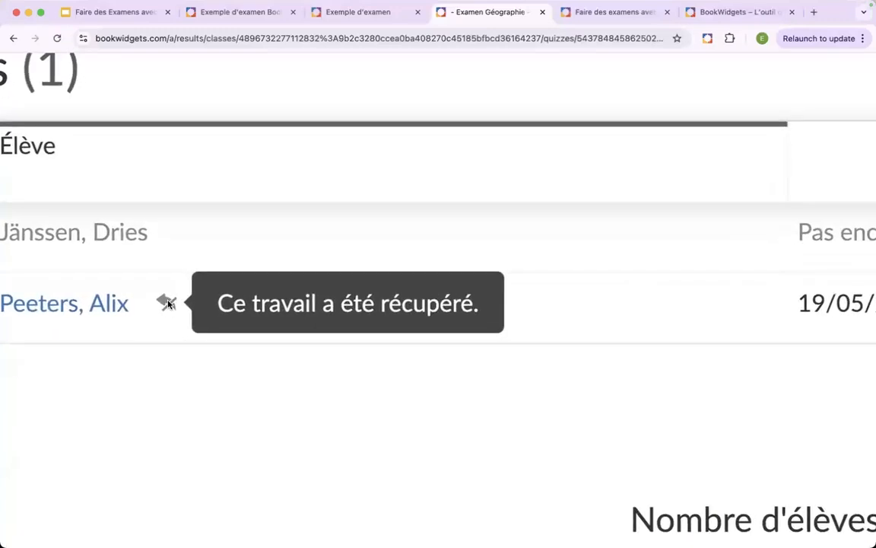
pyautogui.scroll(-8, 165, 306)
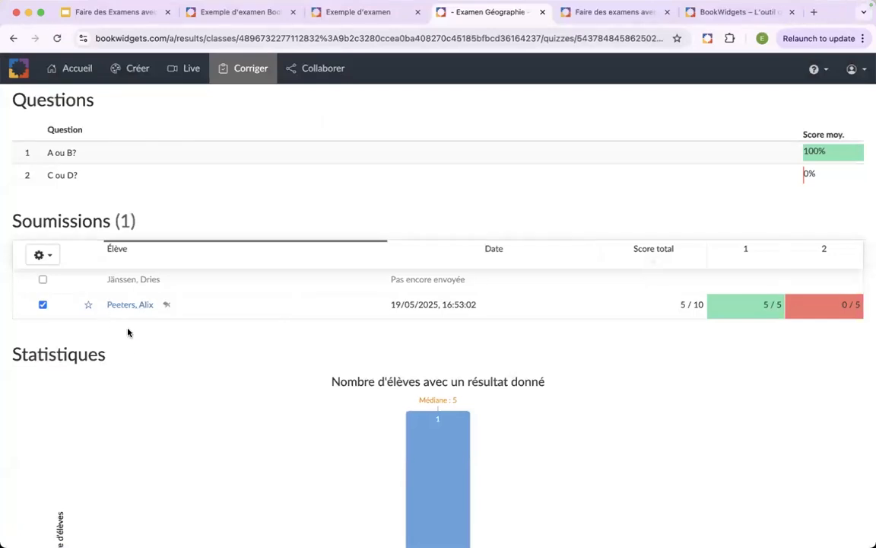
# - Review the options in Configurer l'affichage des commentaires des élèves for Examen Géographie and close them without changes
pyautogui.scroll(2, 180, 301)
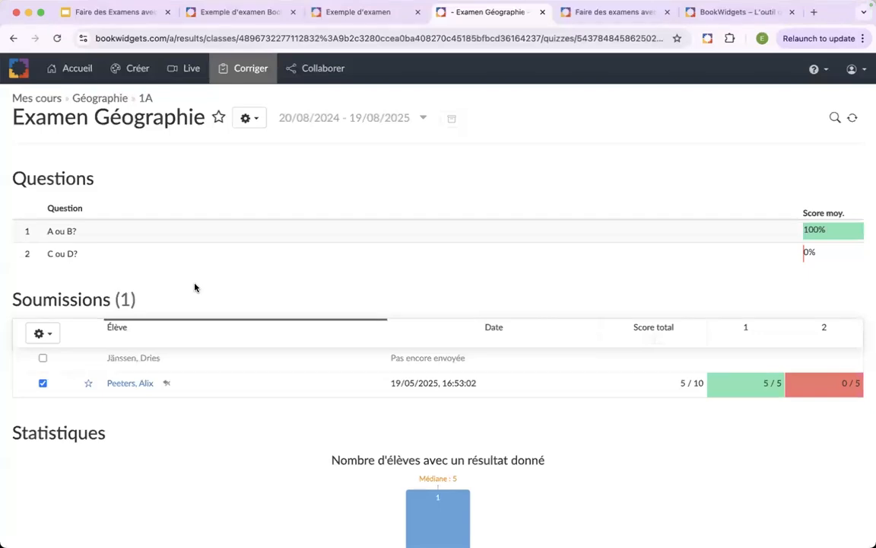
pyautogui.click(254, 122)
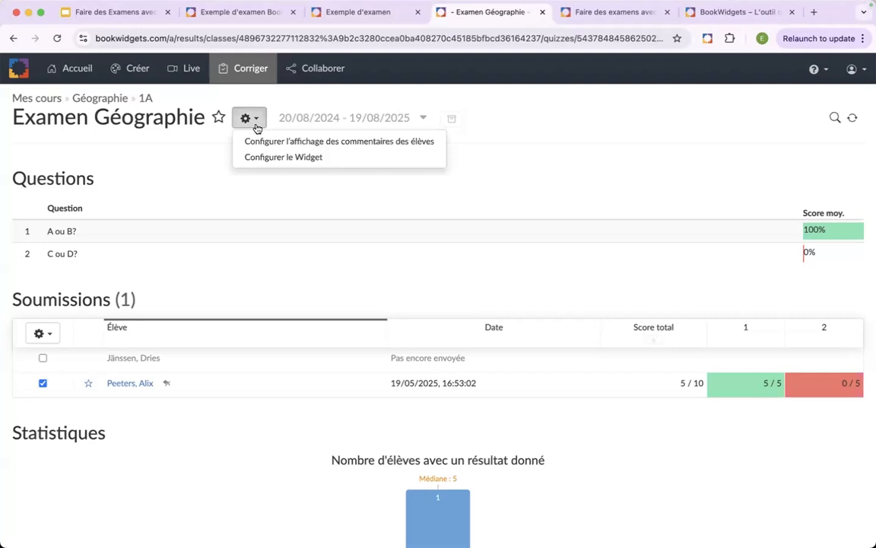
pyautogui.click(299, 150)
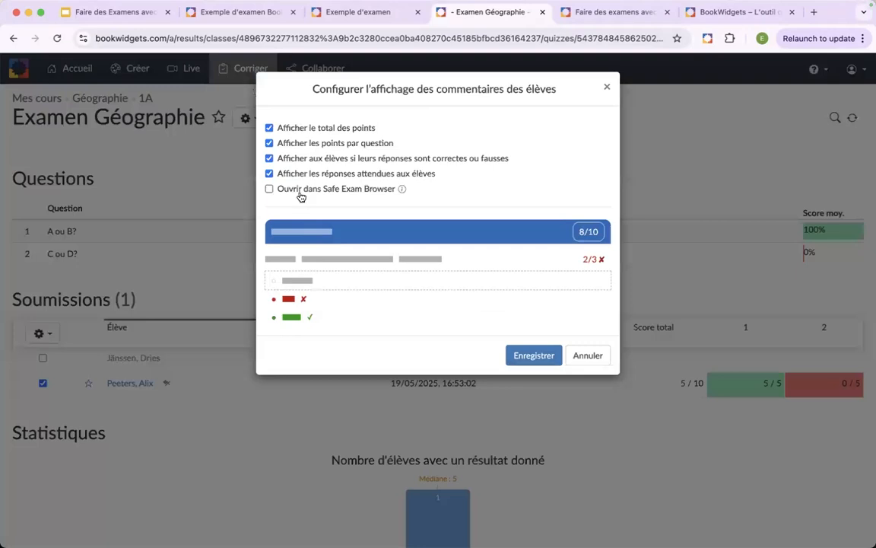
pyautogui.scroll(5, 301, 197)
pyautogui.click(607, 90)
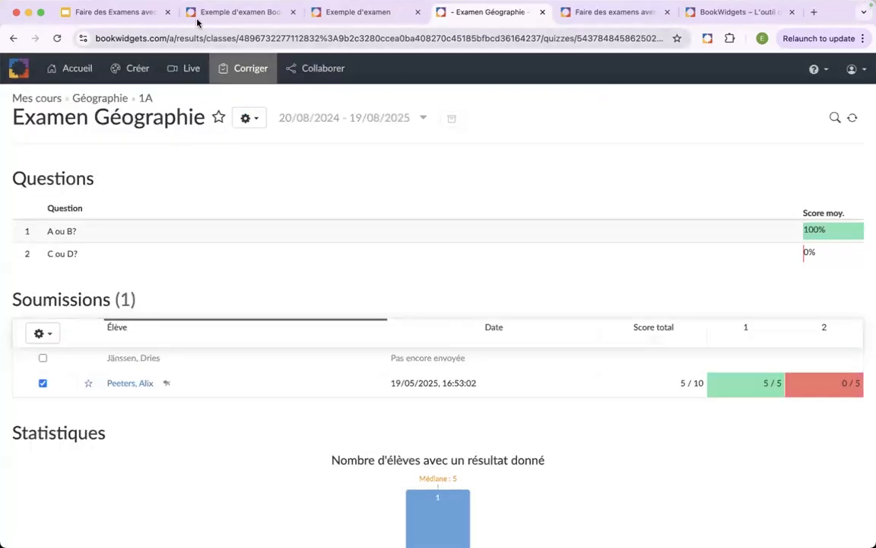
# - Switch to the Google Slides presentation and advance through the feedback and submission-action slides to the Astuces slide about Dupliquer, Importer and Ordre aléatoire avec des sections
pyautogui.click(119, 12)
pyautogui.press('Right')
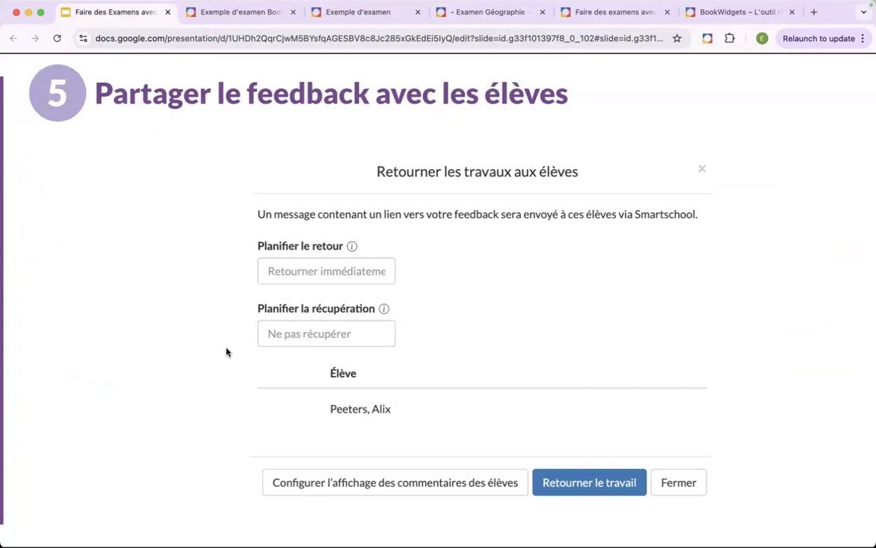
pyautogui.press('Right')
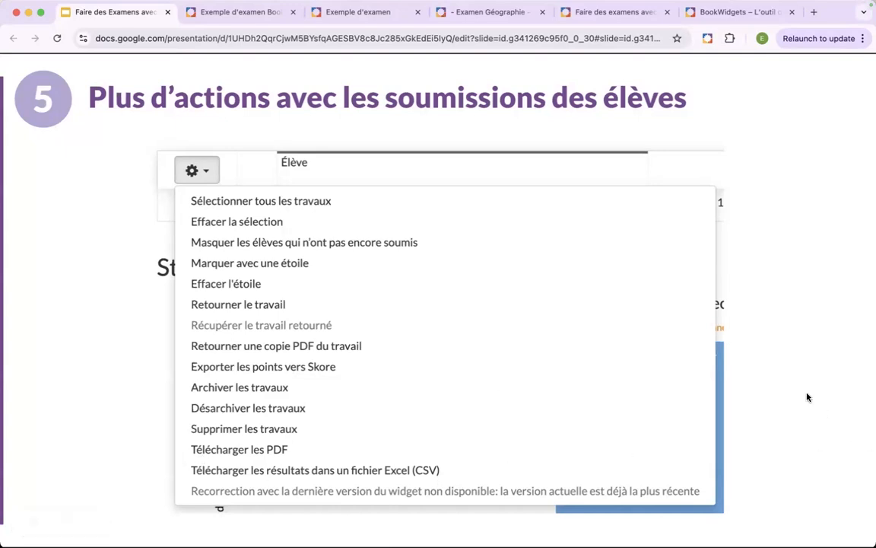
pyautogui.press('Right')
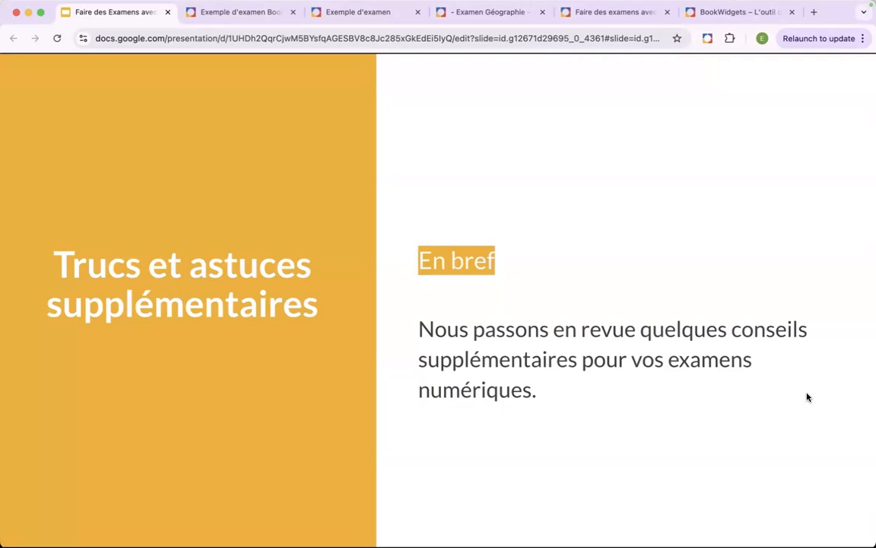
pyautogui.press('Right')
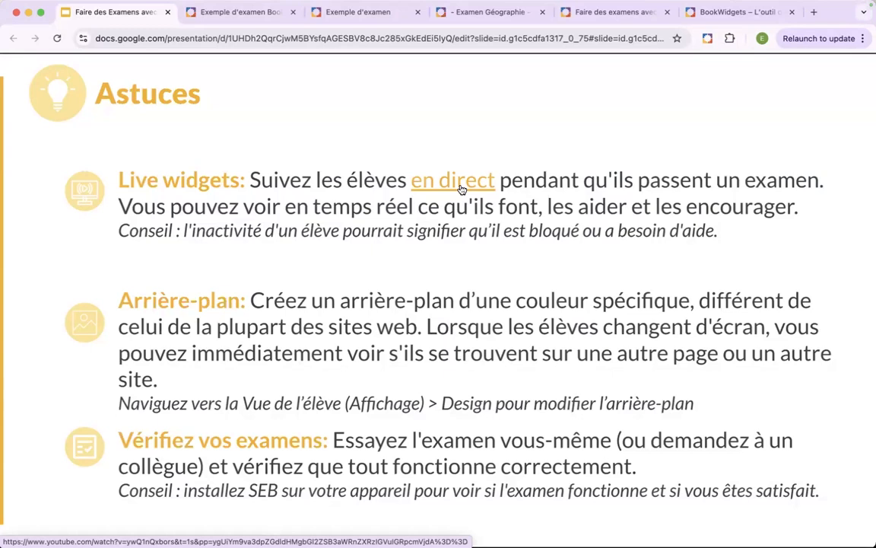
pyautogui.press('Right')
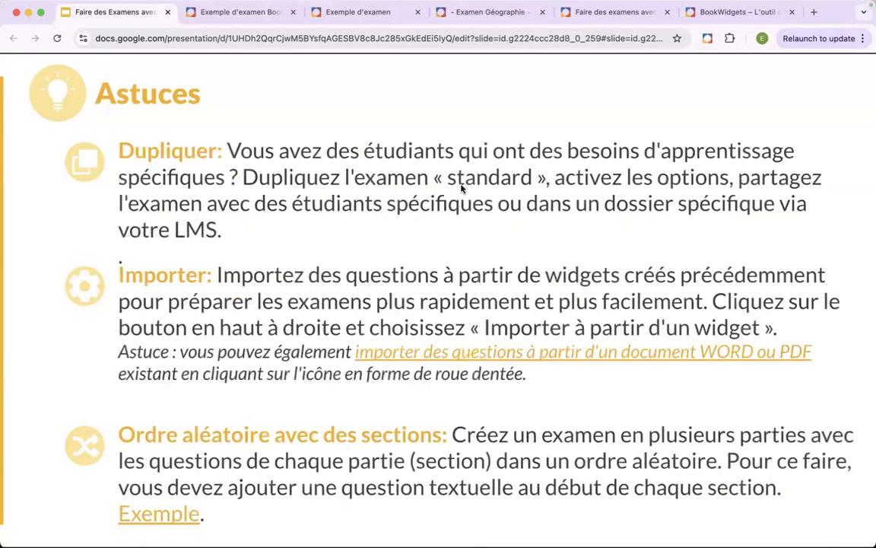